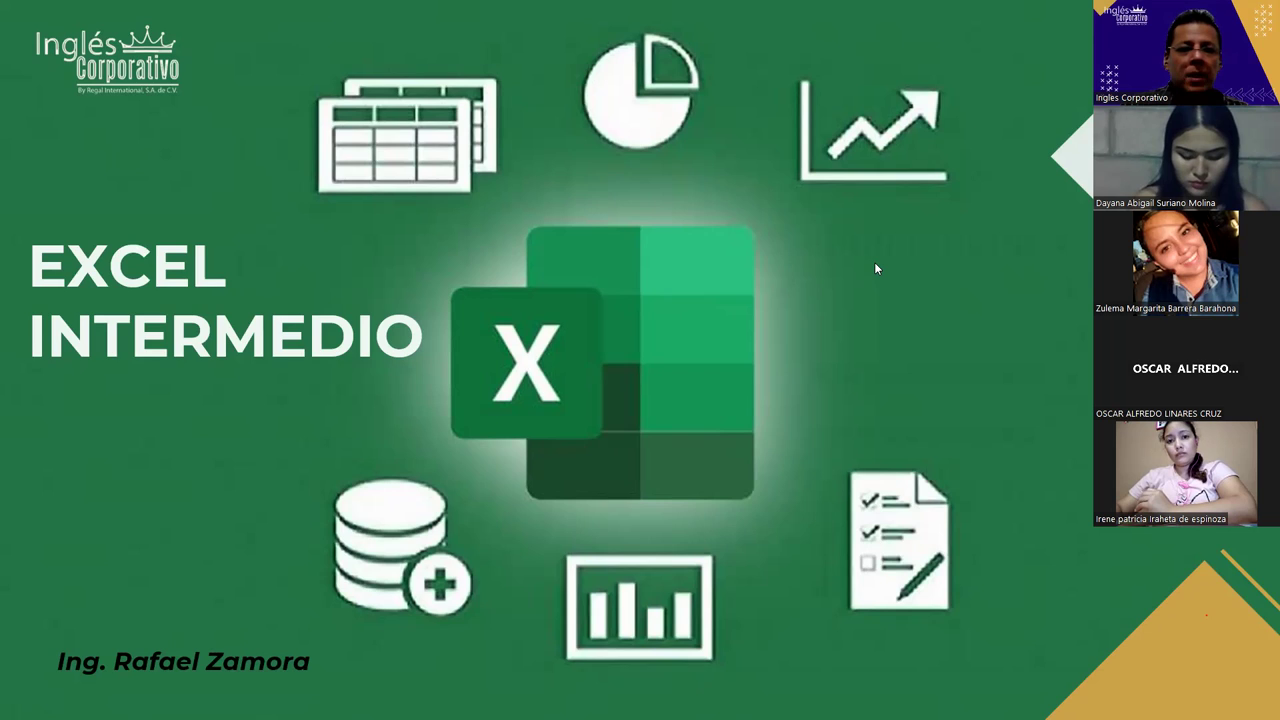
Advance the slideshow to the 'Función SI (Función lógica verdadero o falso)' title slide.
key(Right)
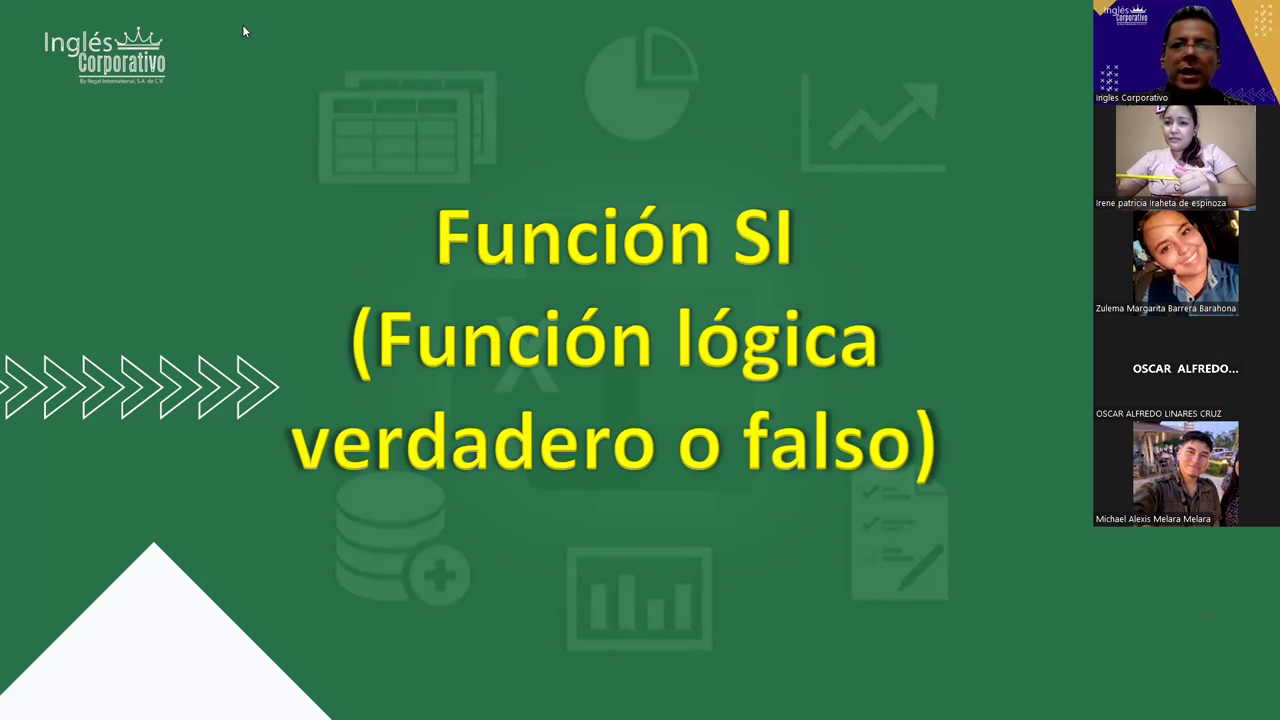
Move on to the 'Objetivo:' slide describing the lesson's goal, syntax and practical cases.
click(755, 344)
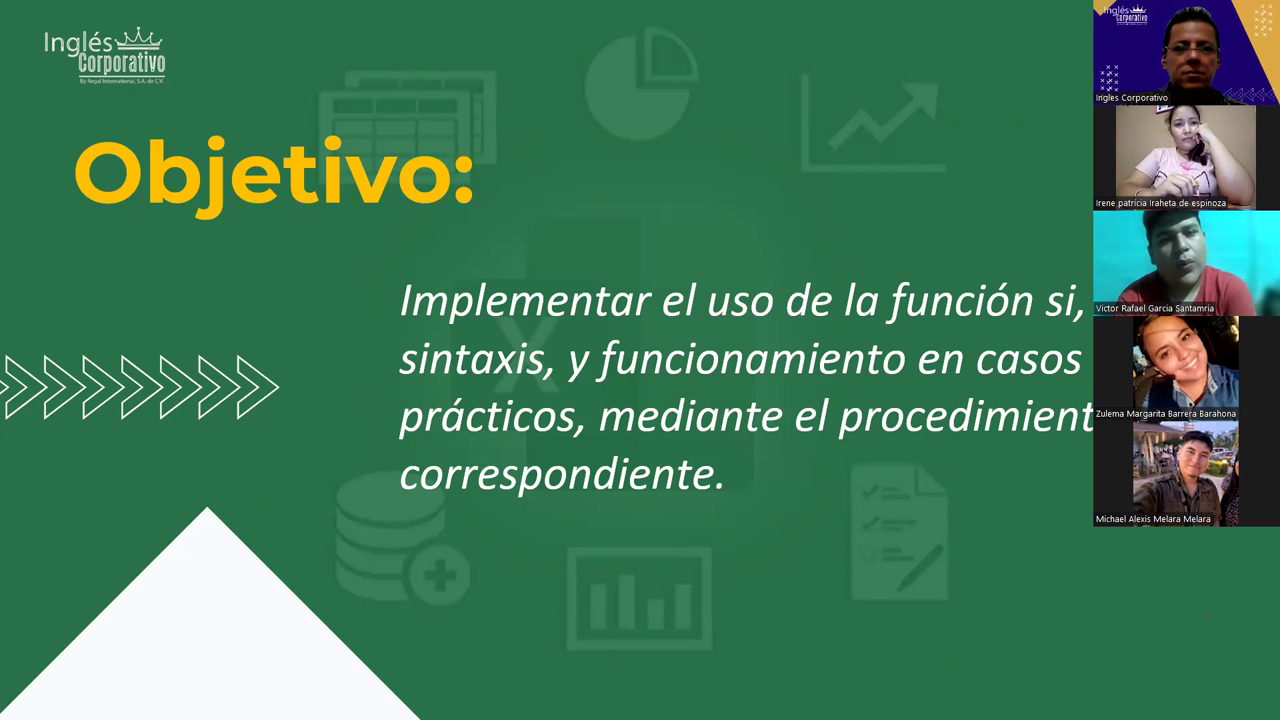
Switch from the slideshow to the blank Excel workbook Libro3.
key(alt+Tab)
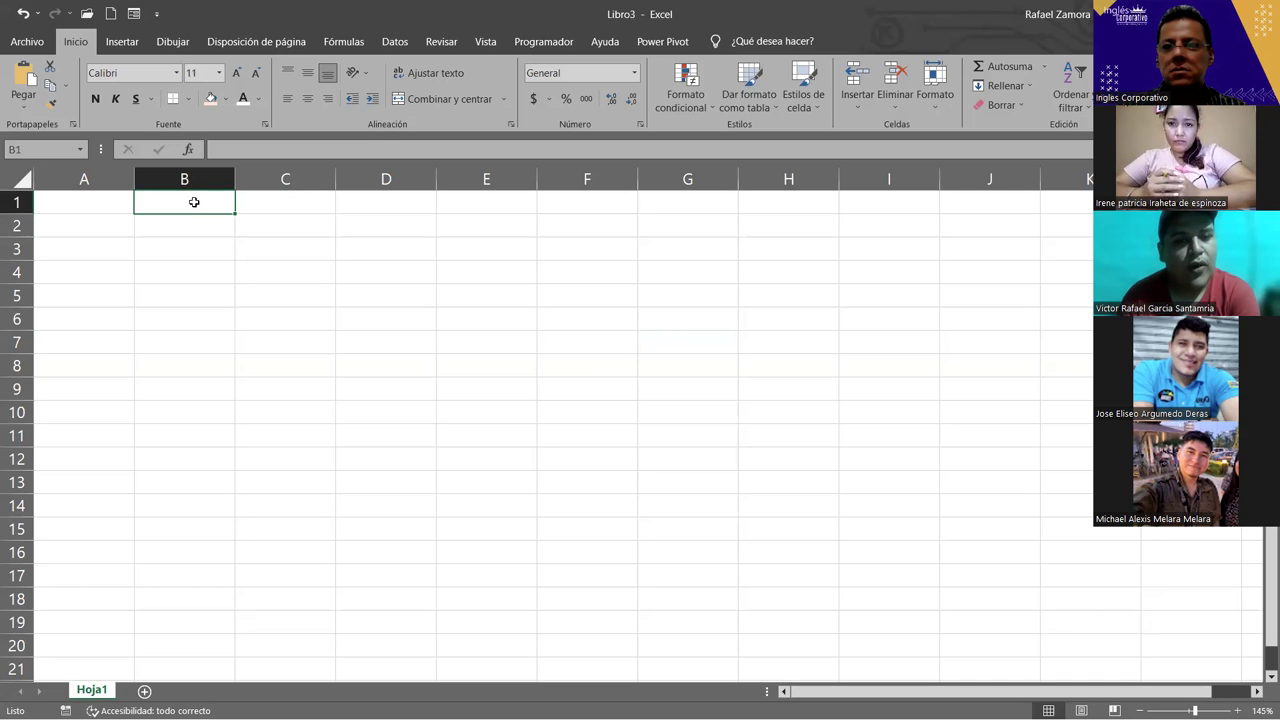
Start a formula in cell B1 by accepting the =BUSCARV( autocomplete suggestion.
double_click(194, 202)
text())
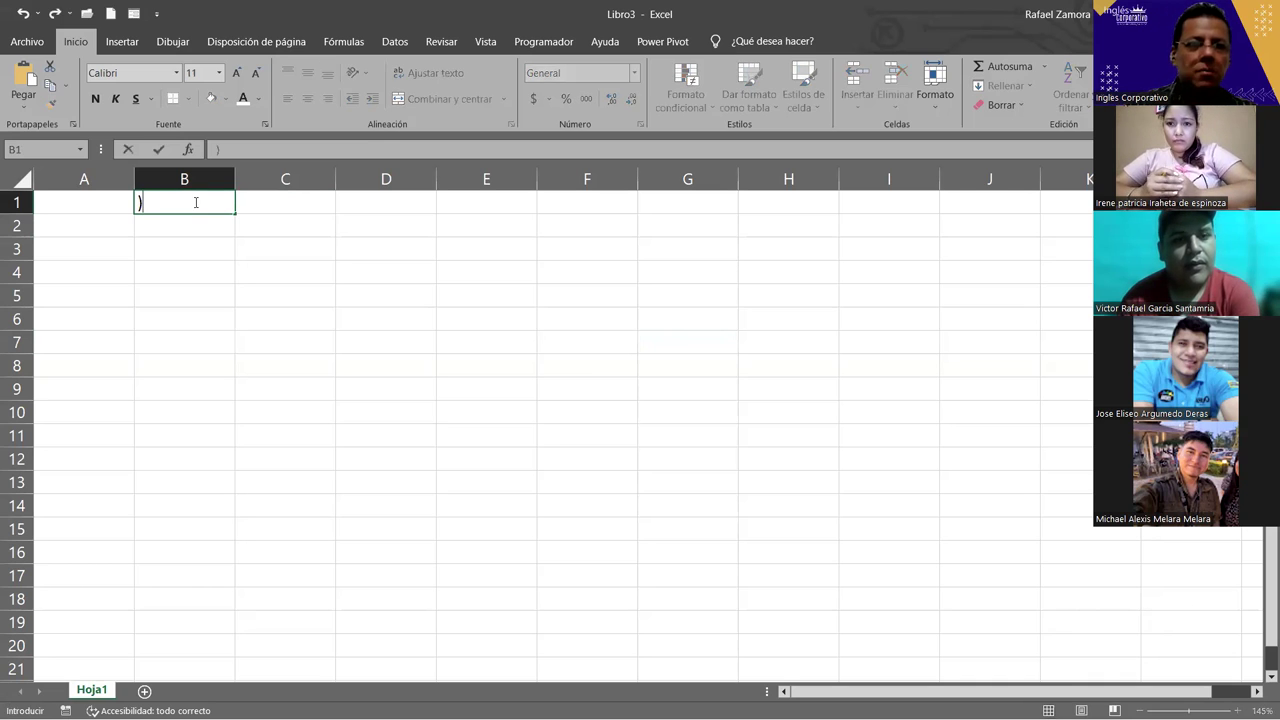
text(=)
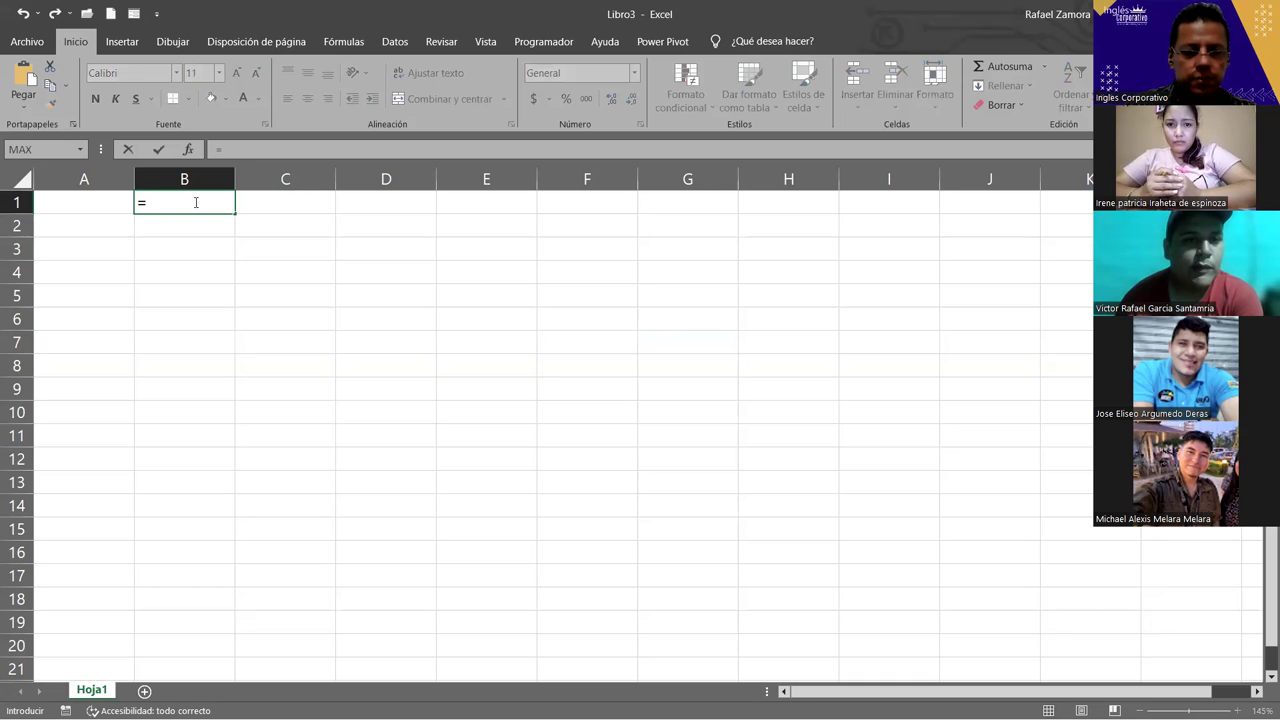
text(buscar)
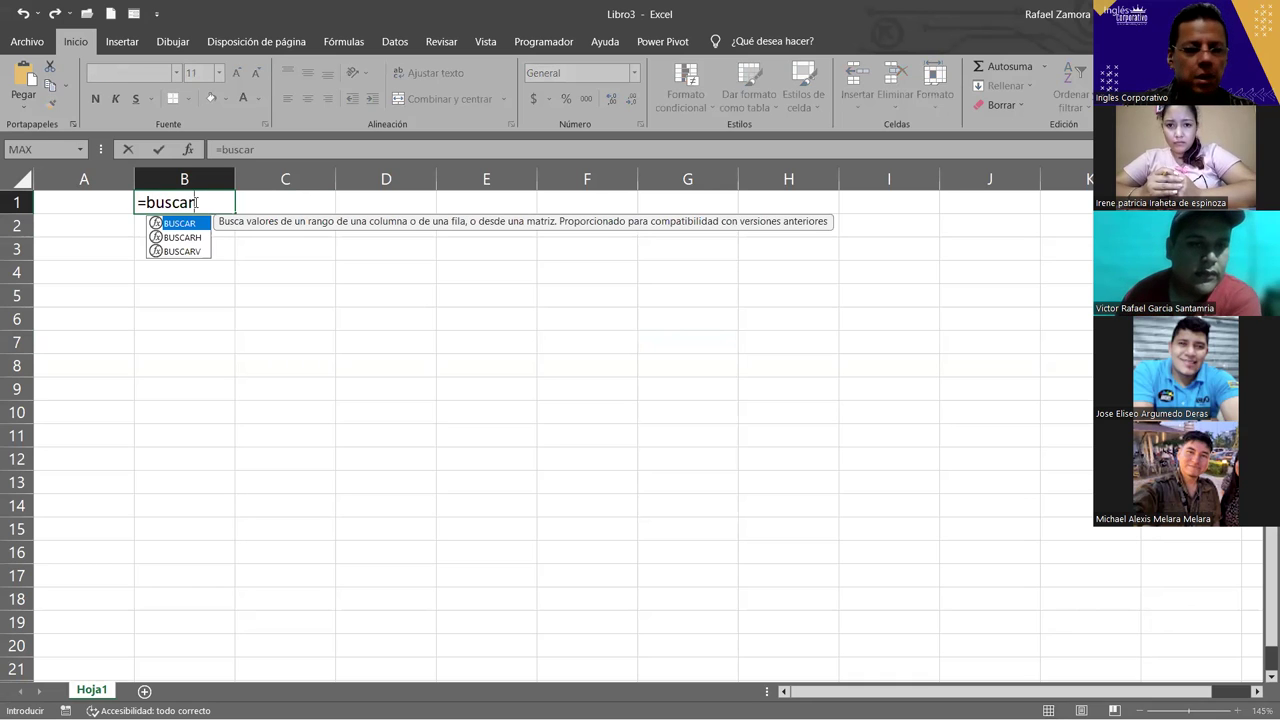
text(v)
key(Tab)
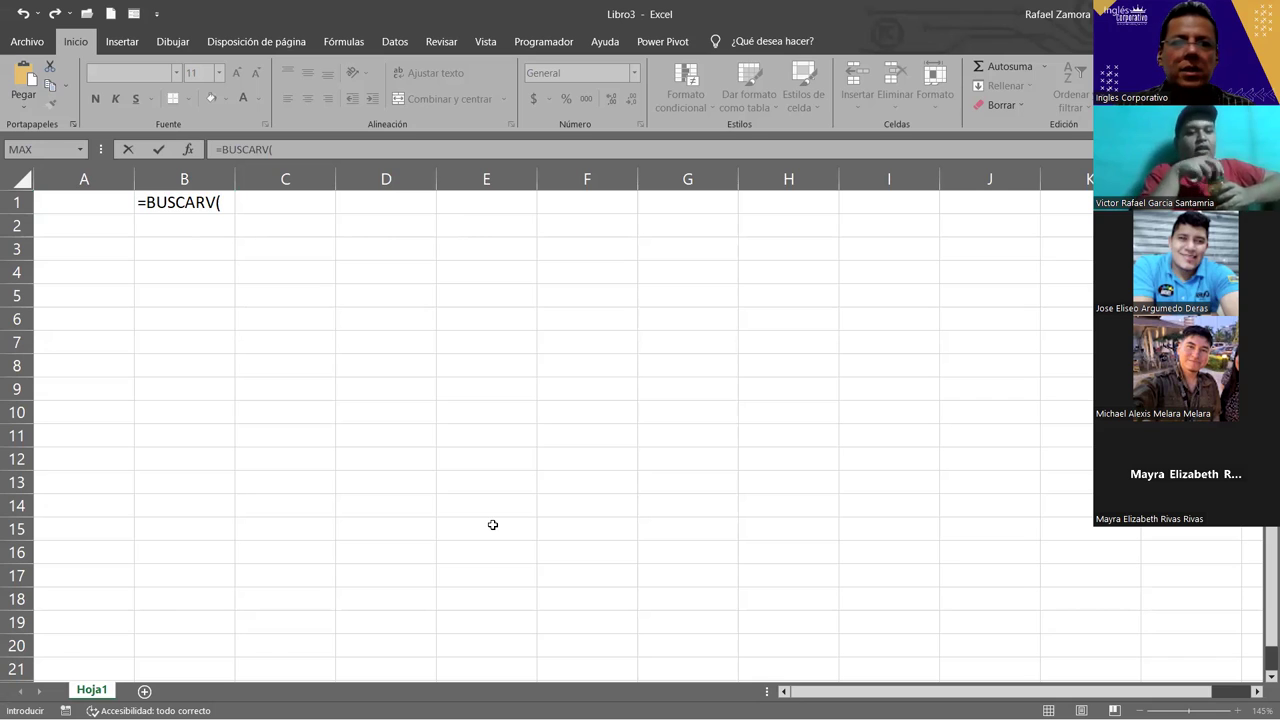
click(280, 208)
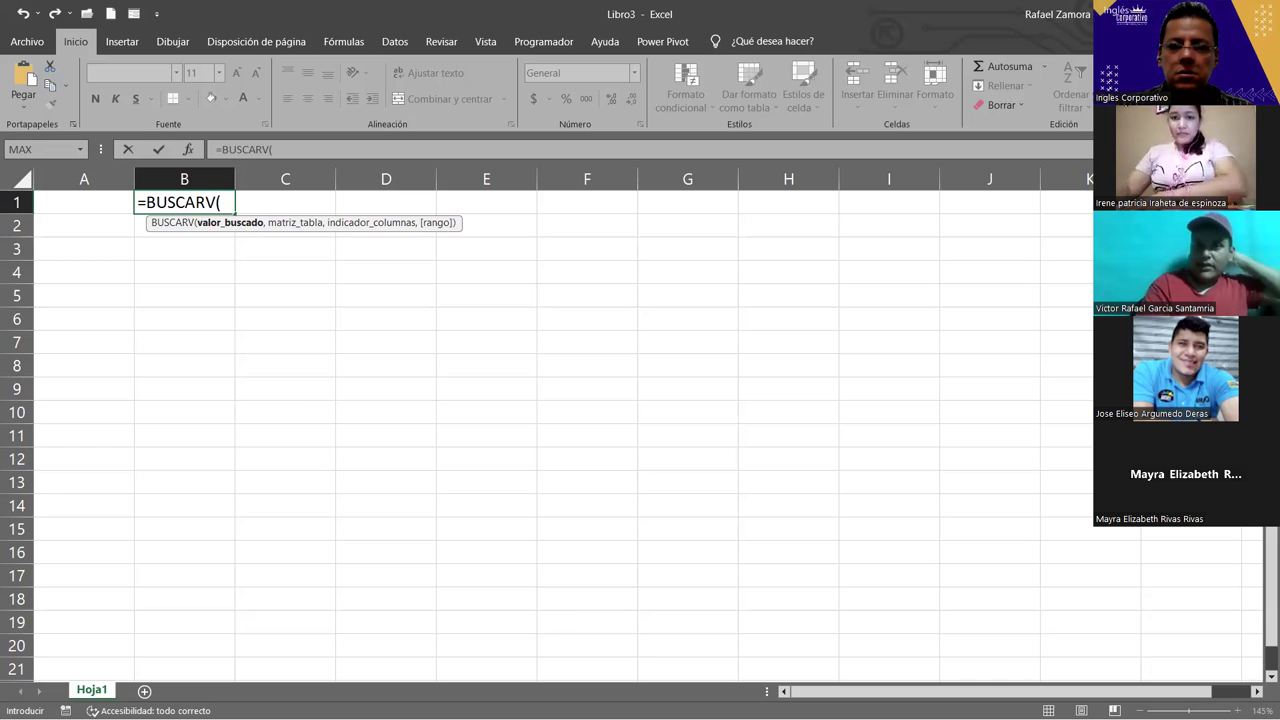
Discard the partial BUSCARV formula after briefly using H7 as lookup value, then select D9.
key(alt+Tab)
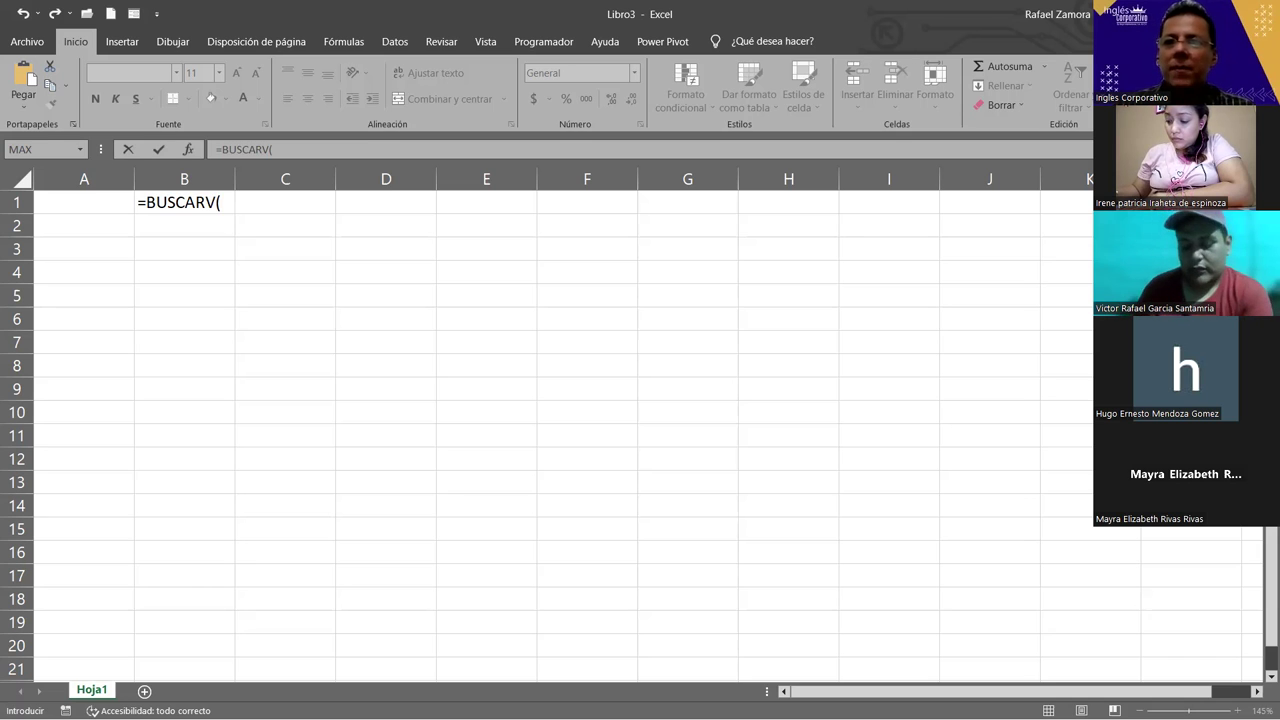
click(781, 336)
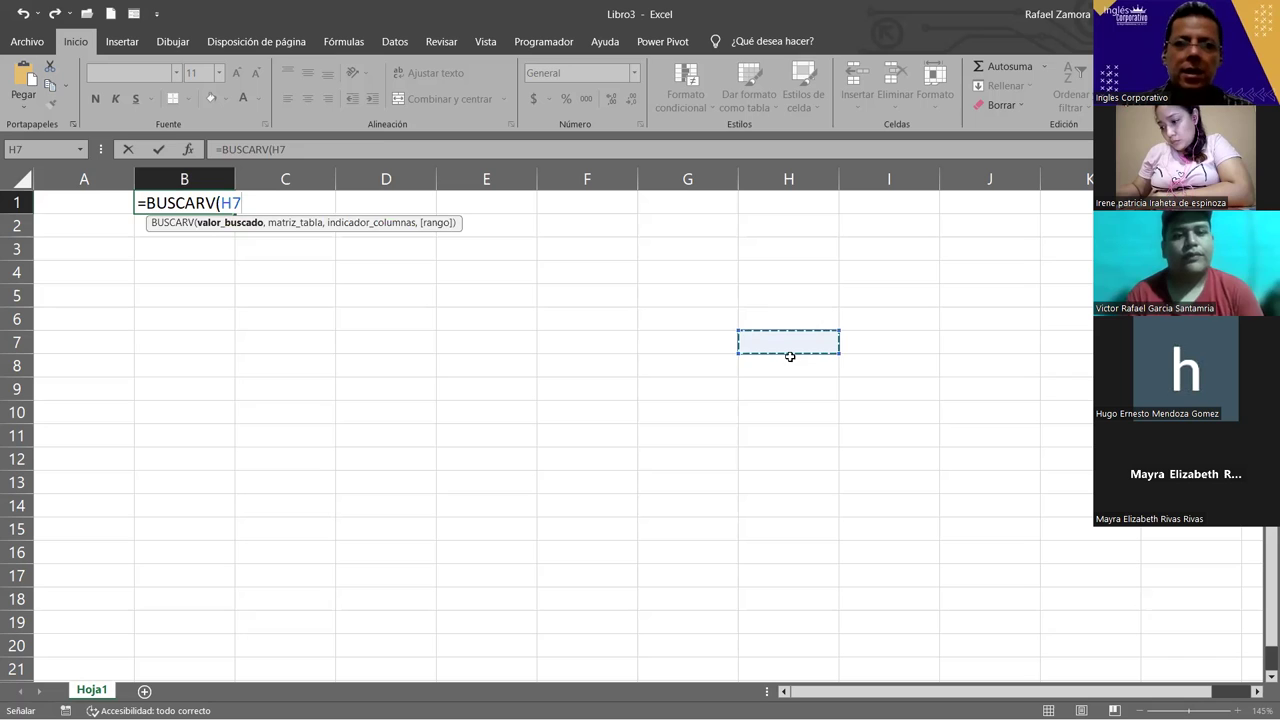
key(Escape)
click(347, 384)
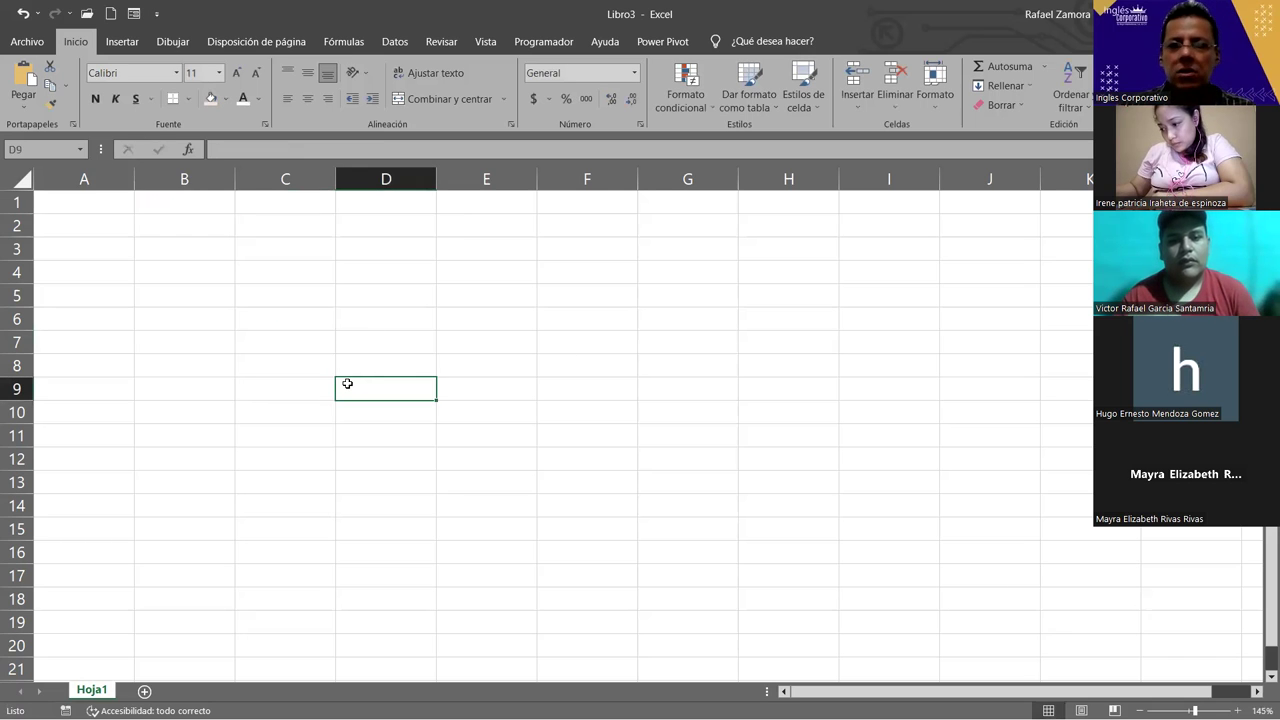
Select cell H8 on the still-empty Hoja1 sheet of Libro3.
click(804, 358)
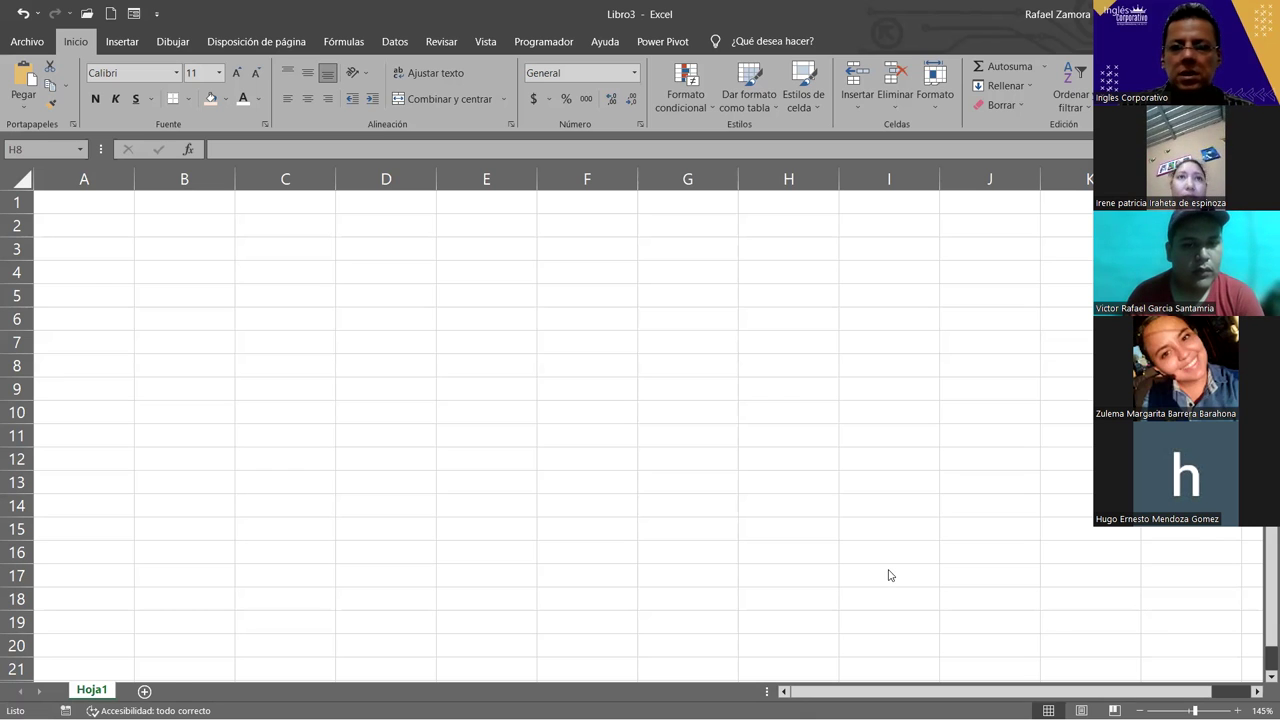
Return to the Sesión 1 Excel Intermedio Ingles Corporativo workbook on its Funciones Lógicas sheet.
key(alt+Tab)
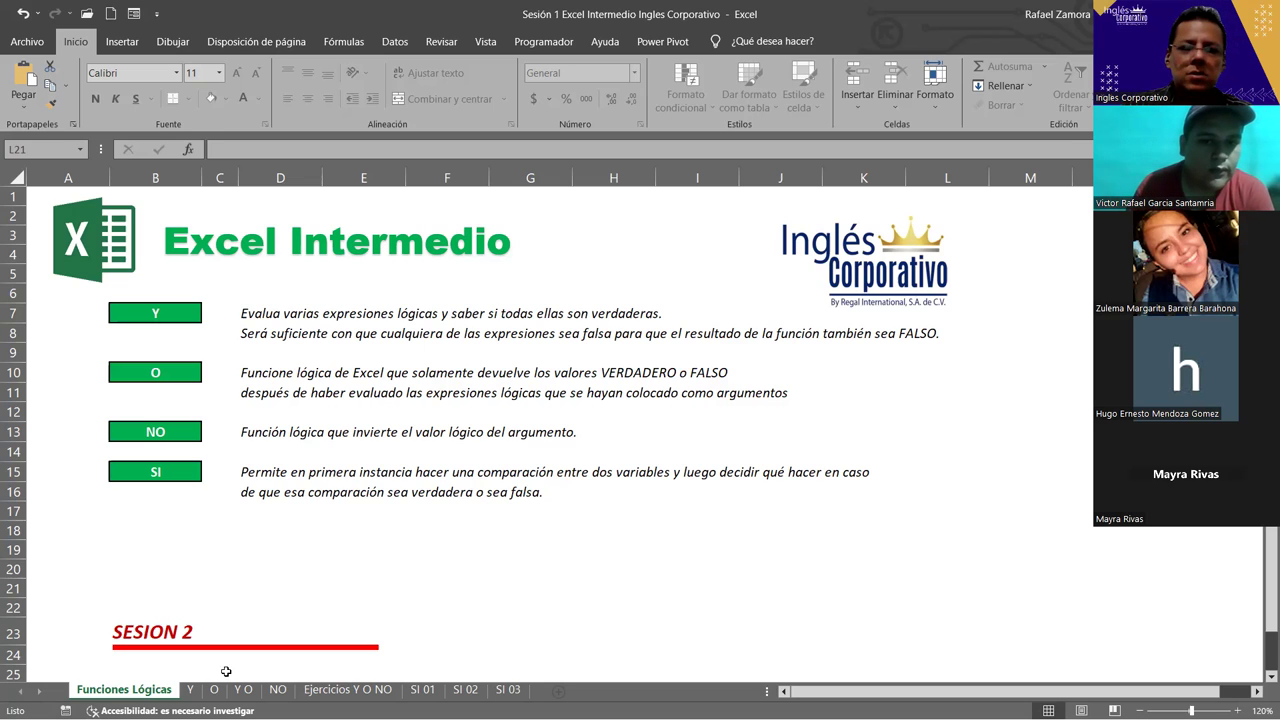
Open the Y sheet and select the row 14 truth values B14:D14, ending on VERDADERO in D14.
click(191, 689)
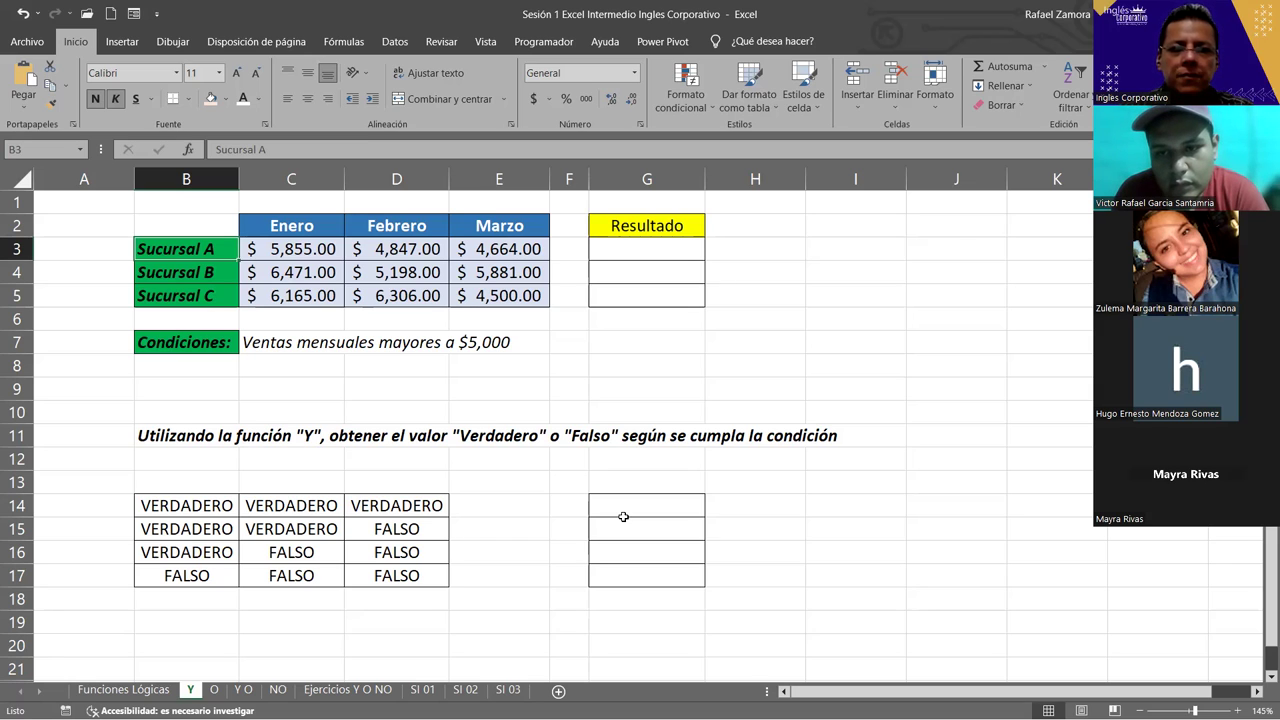
drag(183, 508, 356, 510)
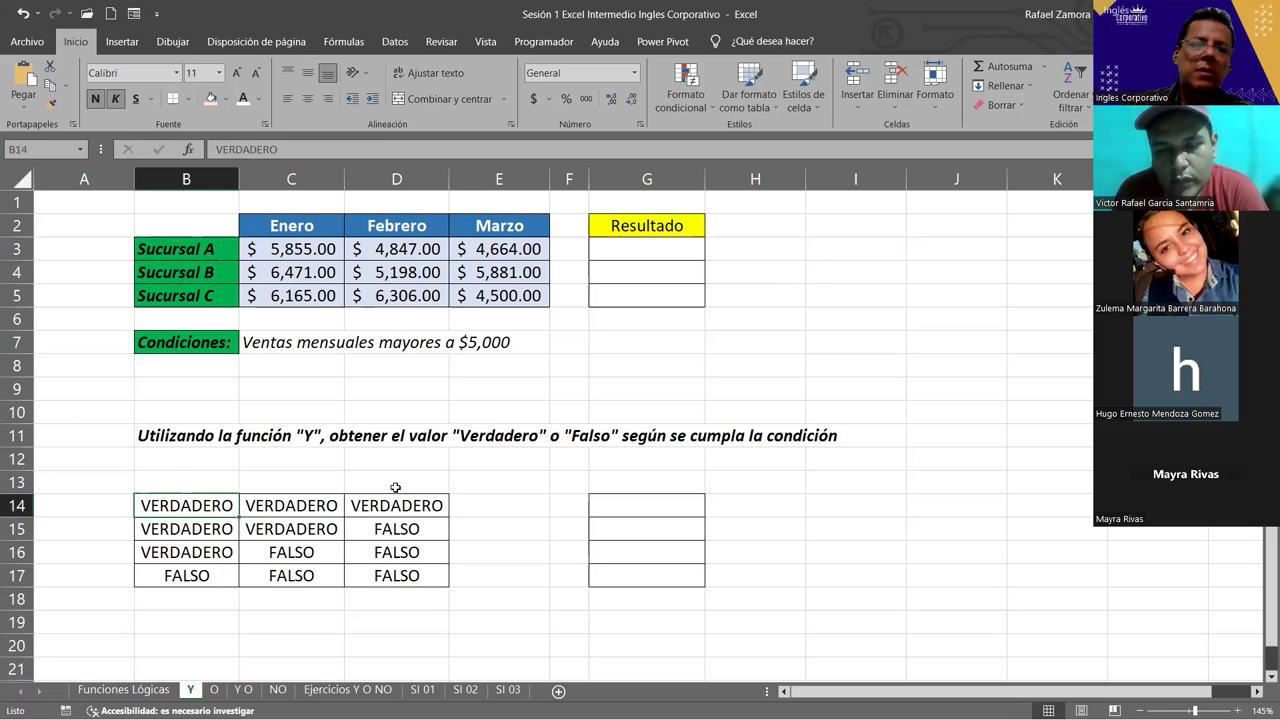
click(440, 510)
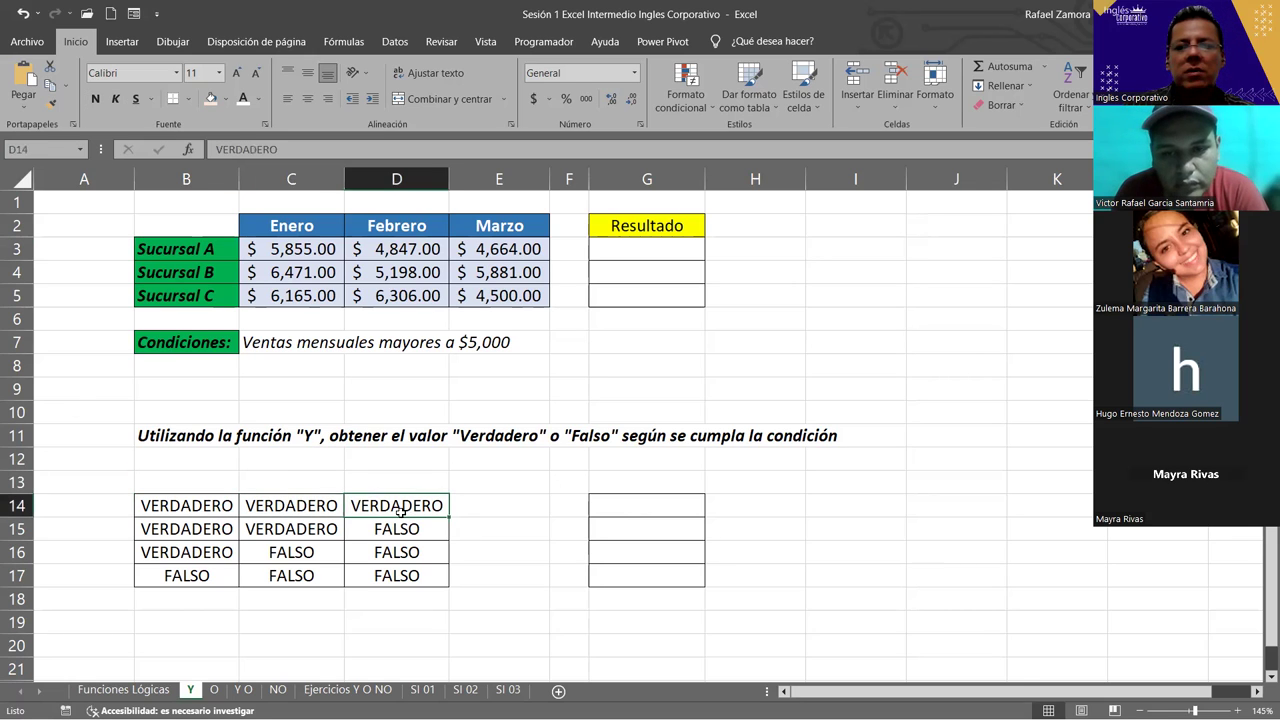
click(207, 506)
click(253, 506)
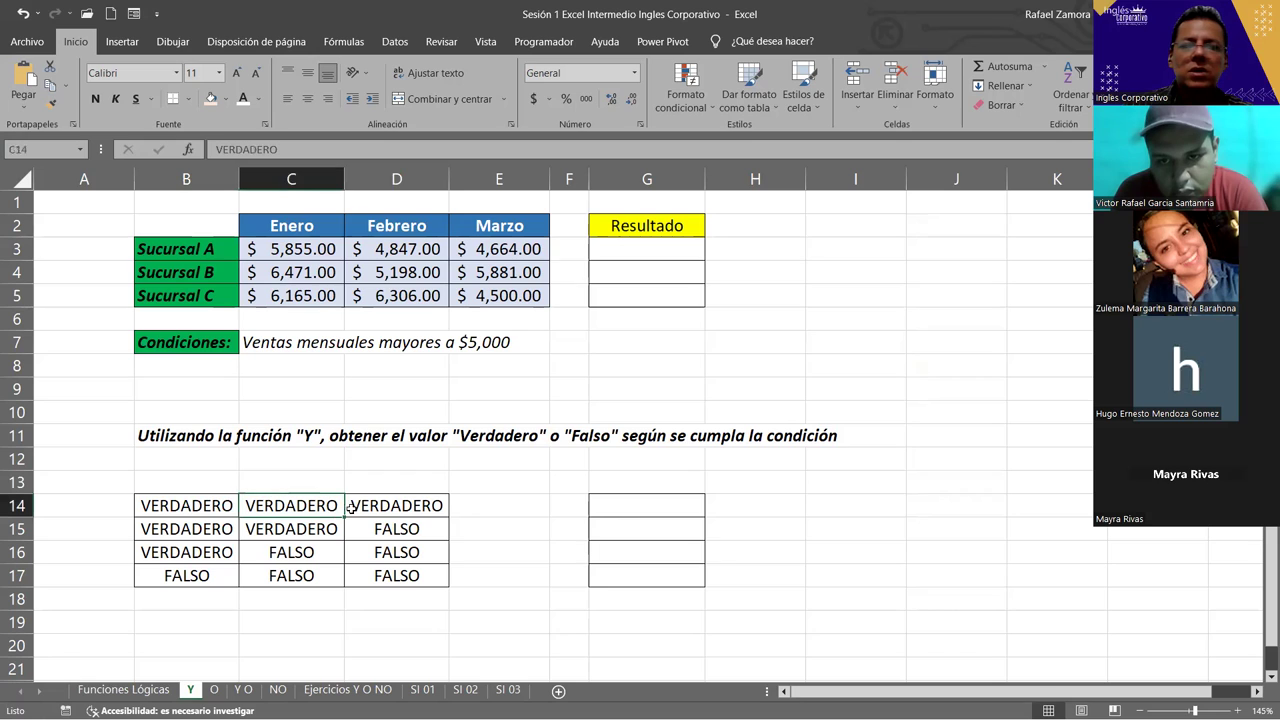
click(352, 508)
Copy VERDADERO from D14 into G14 as the first result.
key(ctrl+c)
click(636, 505)
key(ctrl+v)
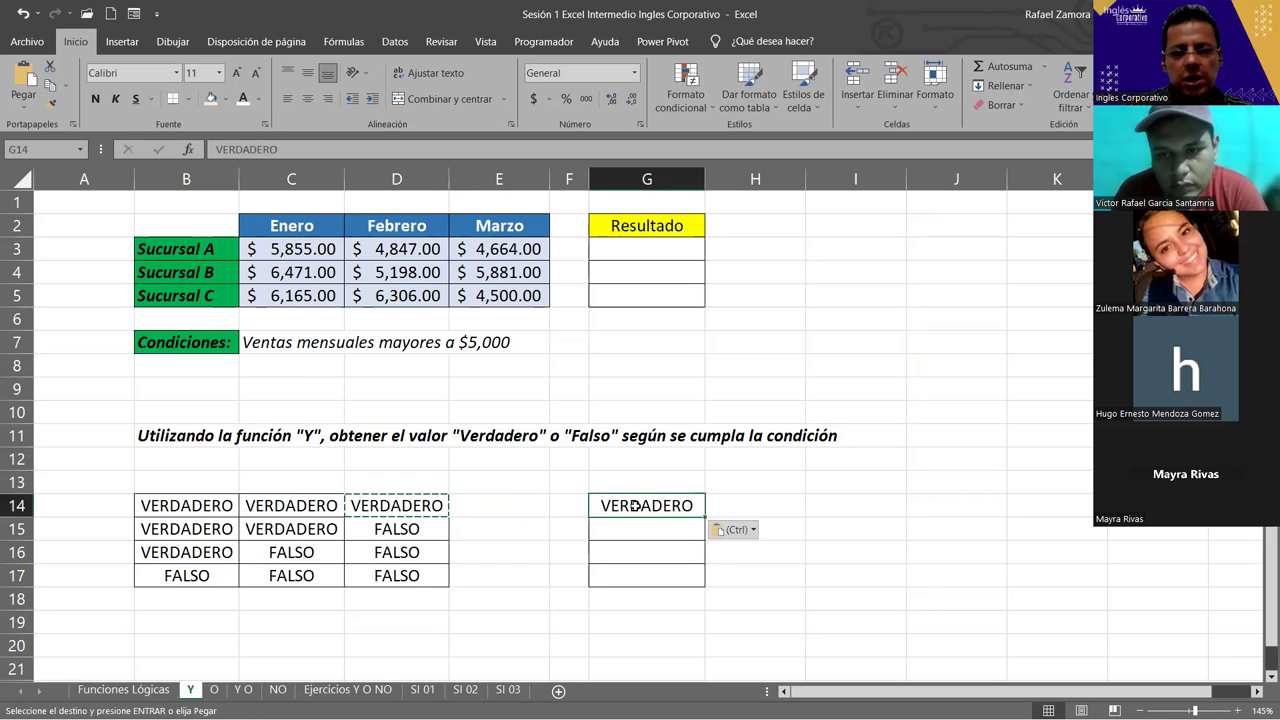
key(Escape)
click(663, 527)
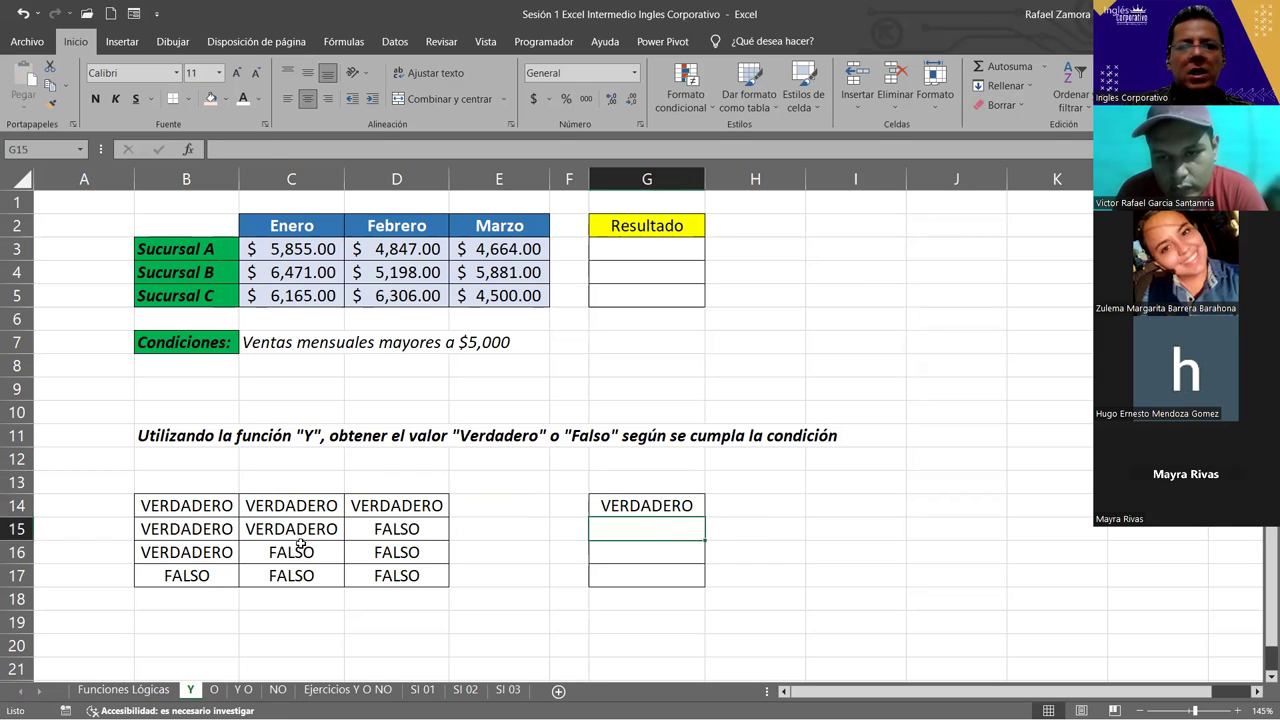
Copy FALSO from D15 into G15.
click(200, 532)
click(290, 535)
click(370, 540)
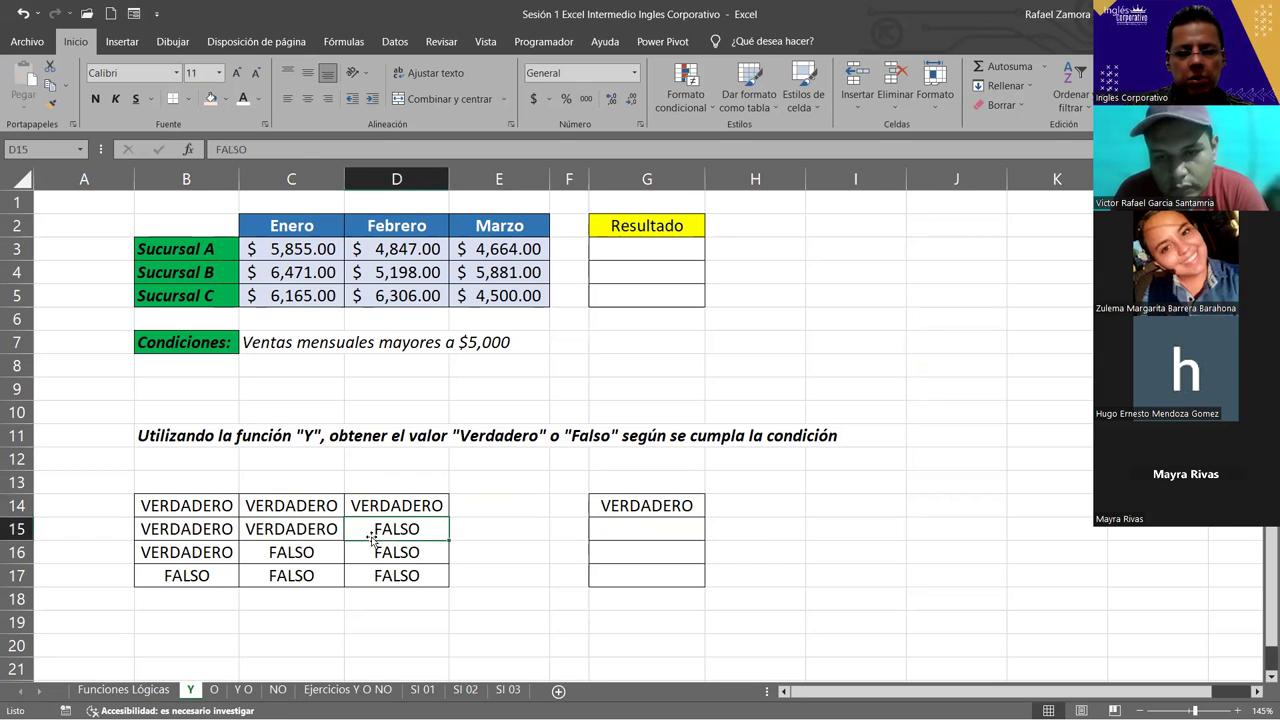
key(ctrl+c)
click(661, 525)
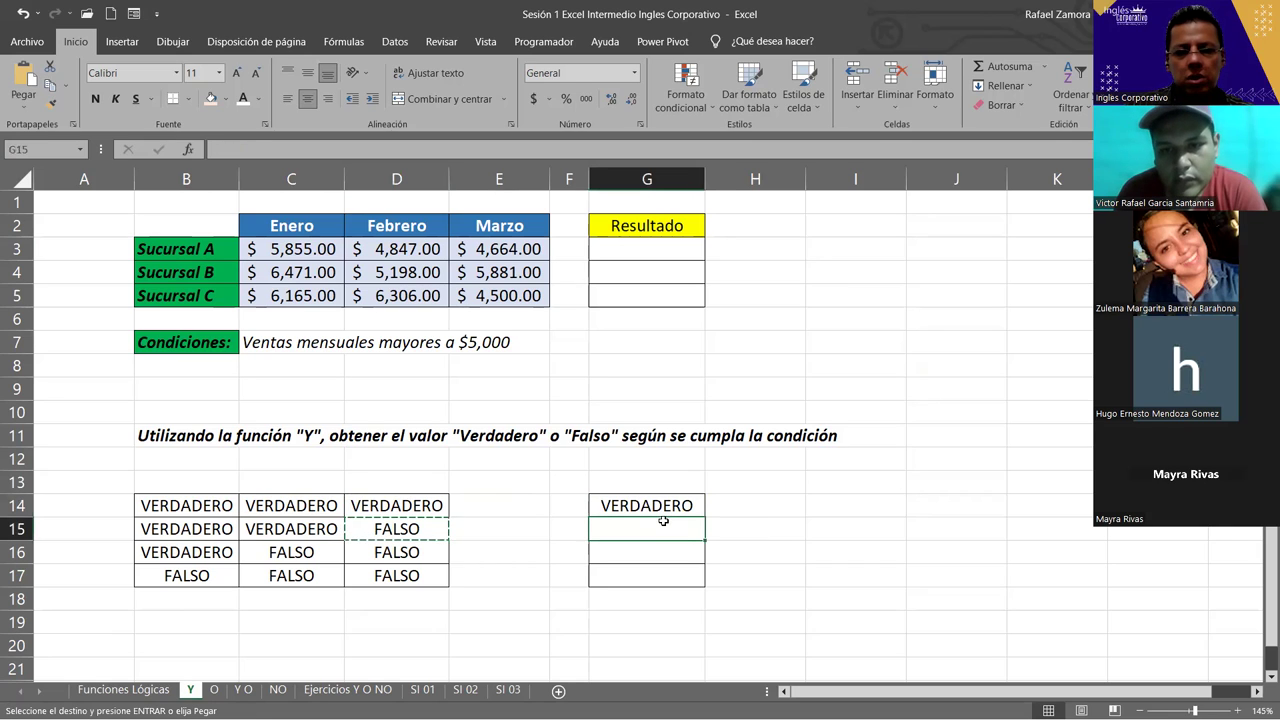
key(ctrl+v)
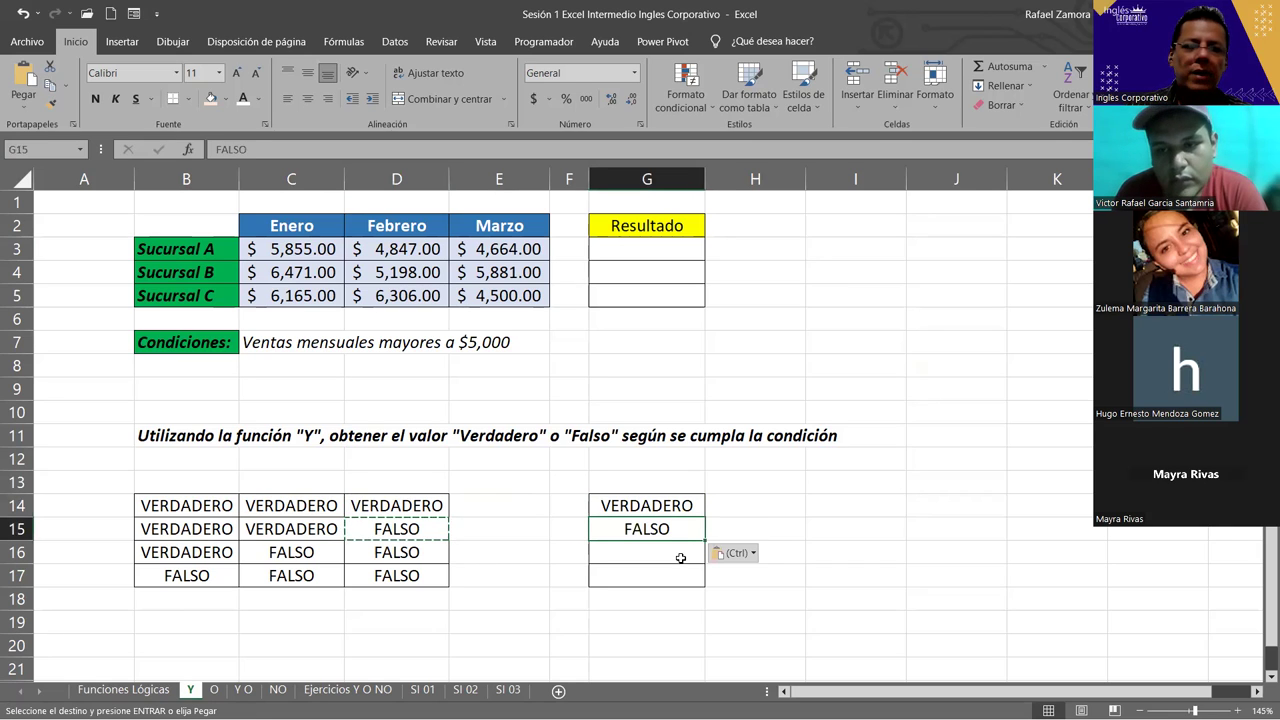
Paste FALSO into G16 and G17.
click(680, 555)
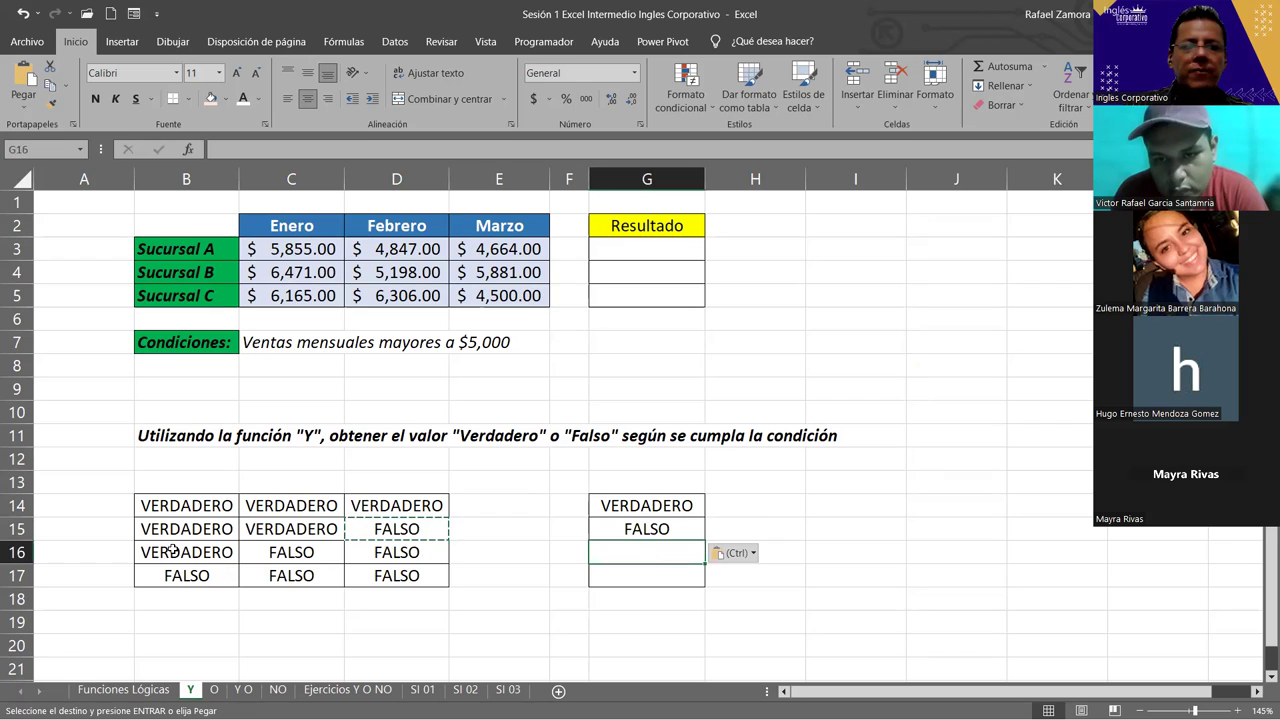
click(652, 555)
key(ctrl+v)
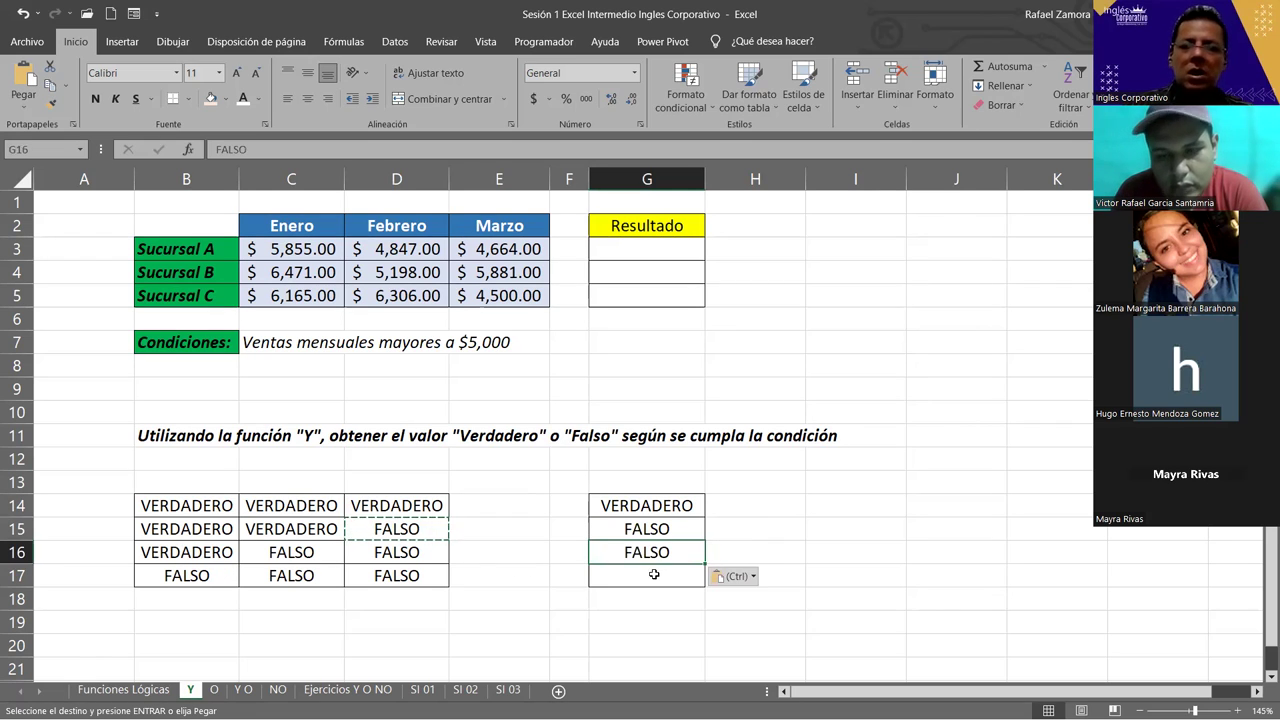
click(652, 574)
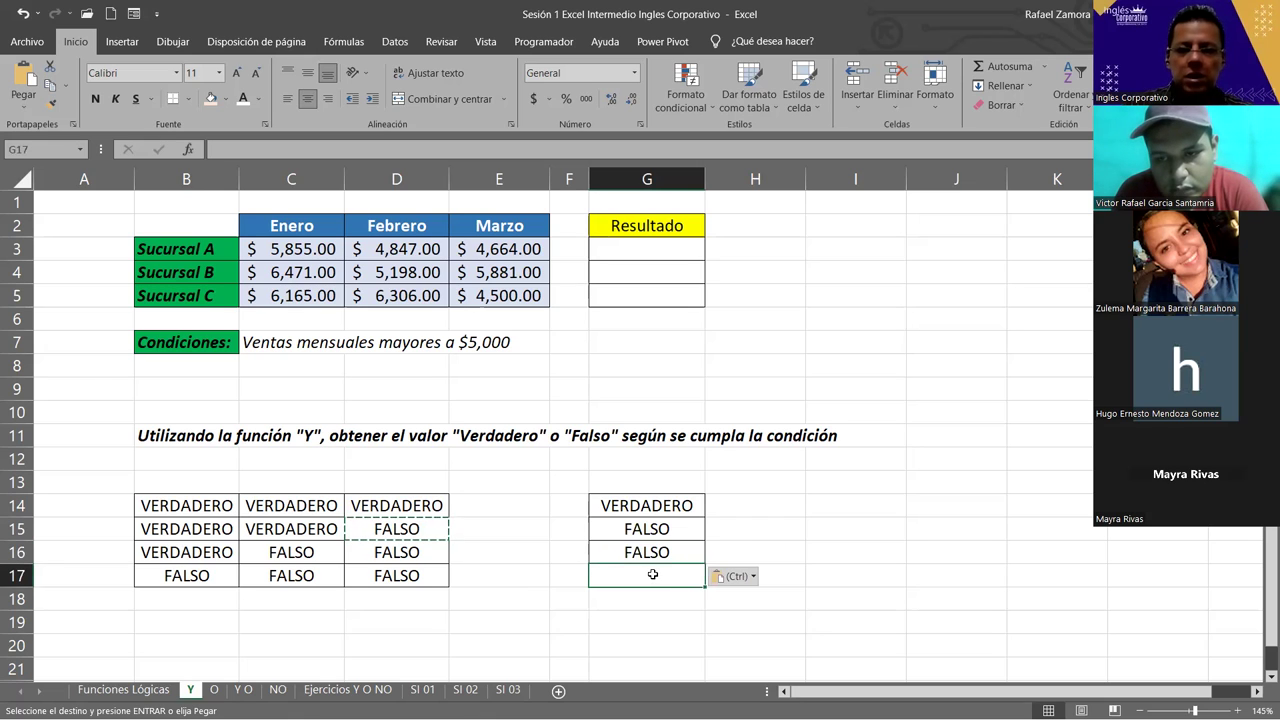
key(ctrl+v)
drag(806, 522, 676, 290)
key(Escape)
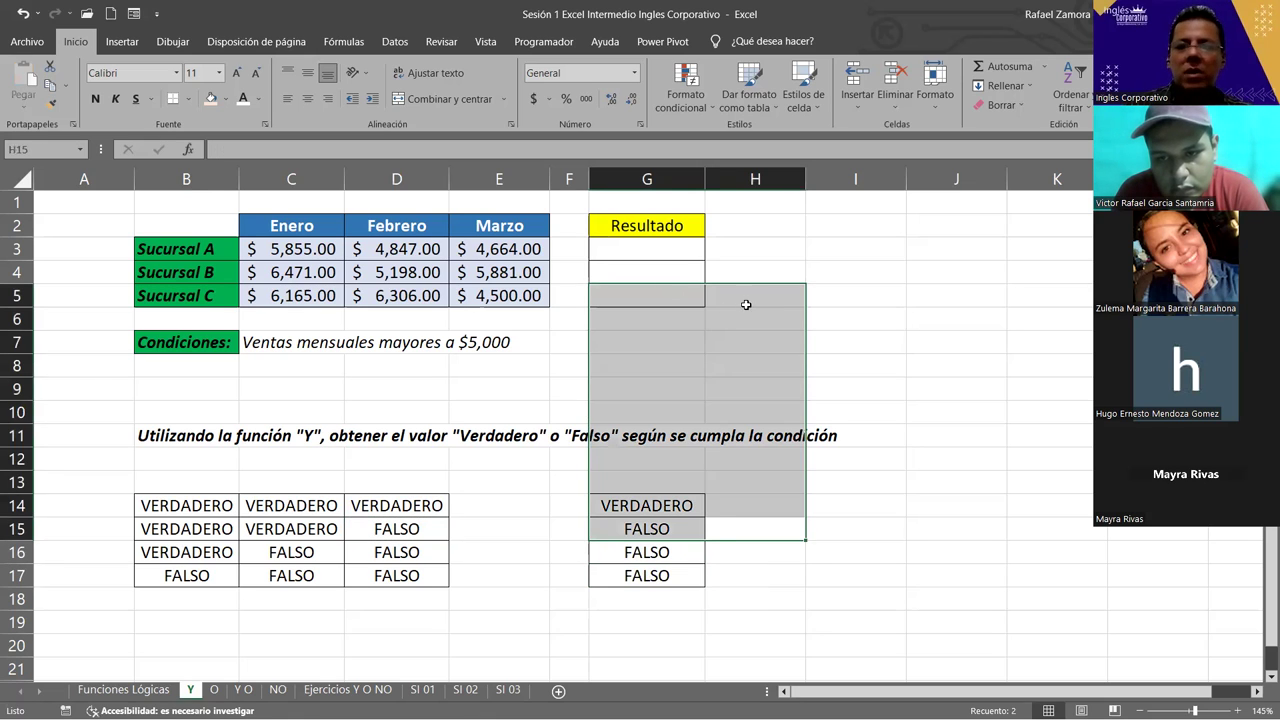
click(745, 303)
click(855, 488)
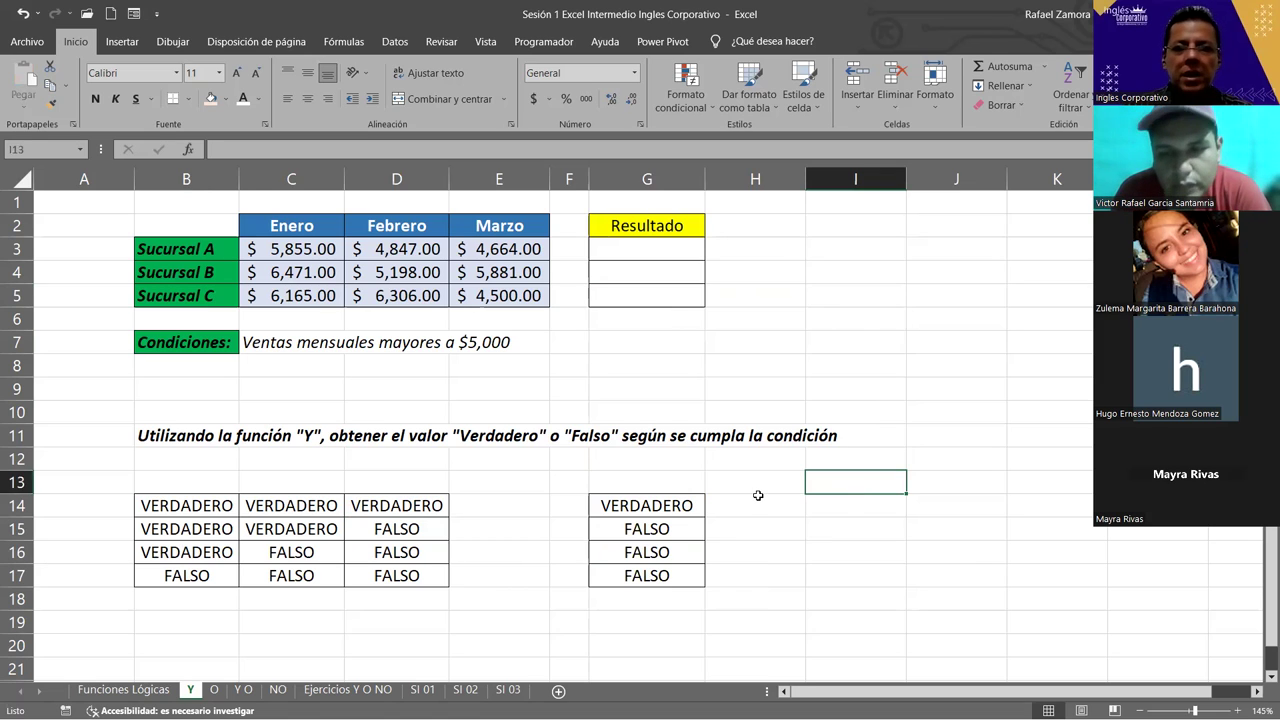
click(655, 250)
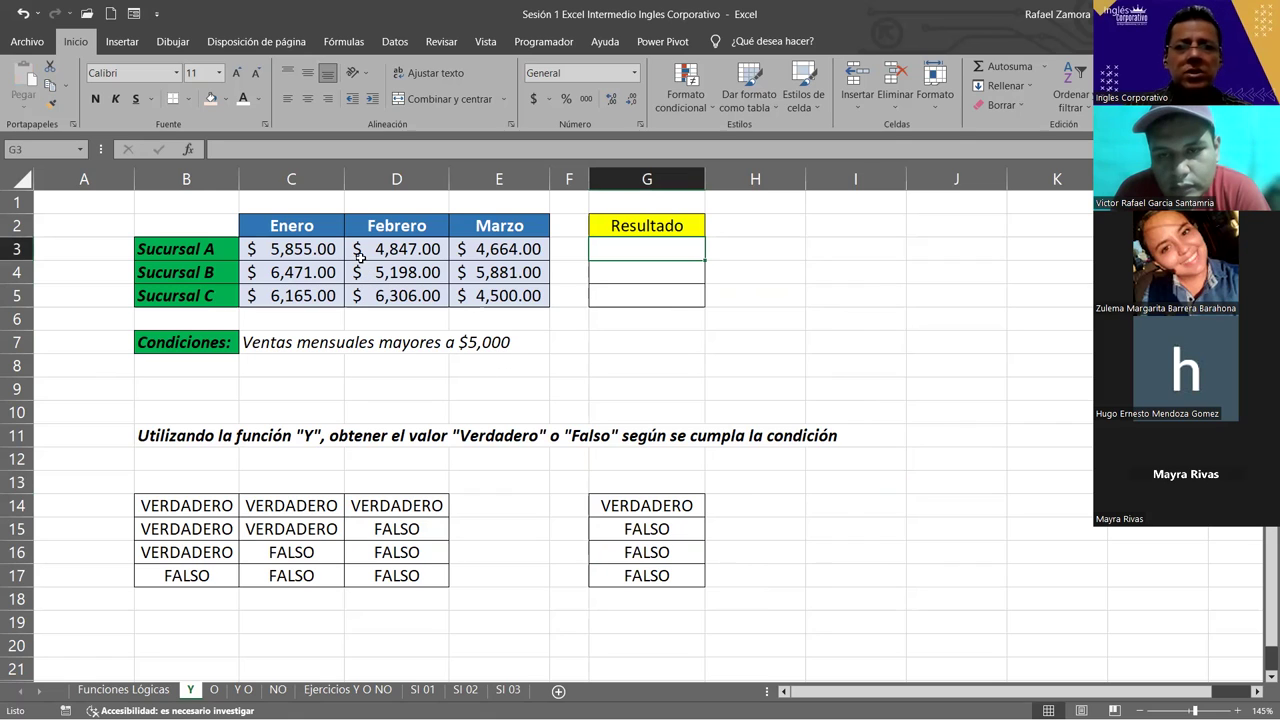
click(517, 274)
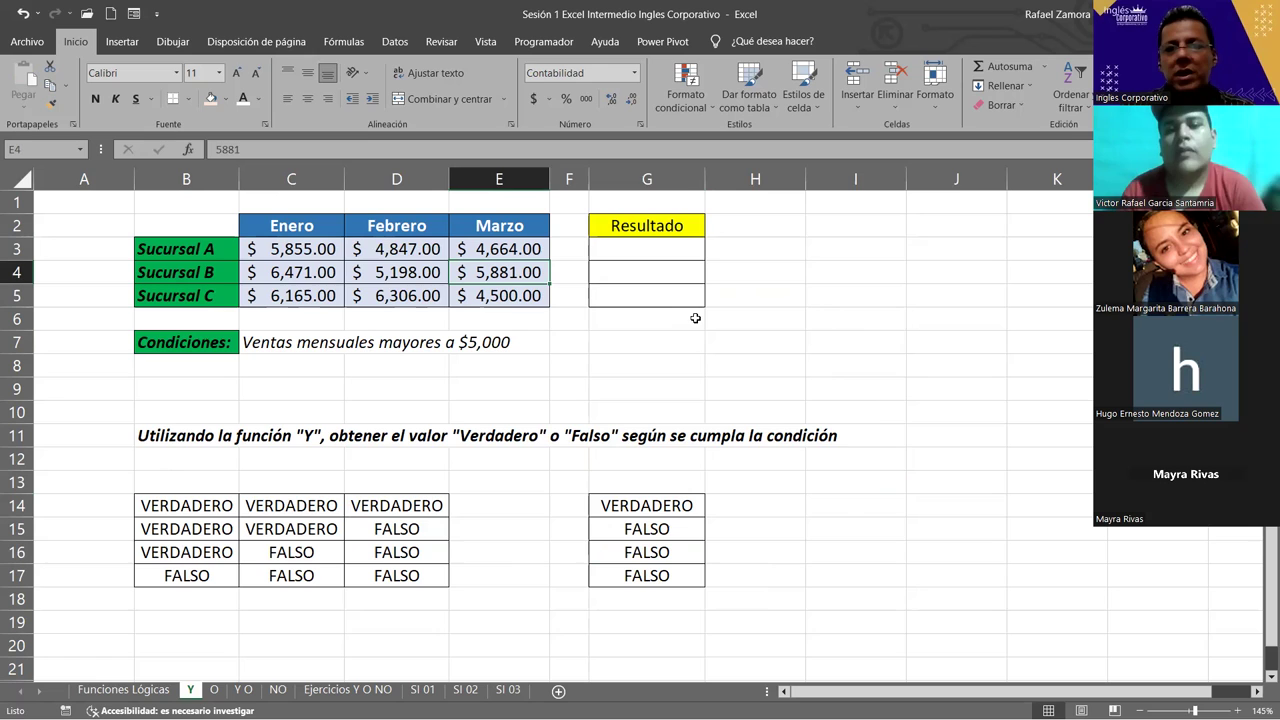
click(683, 247)
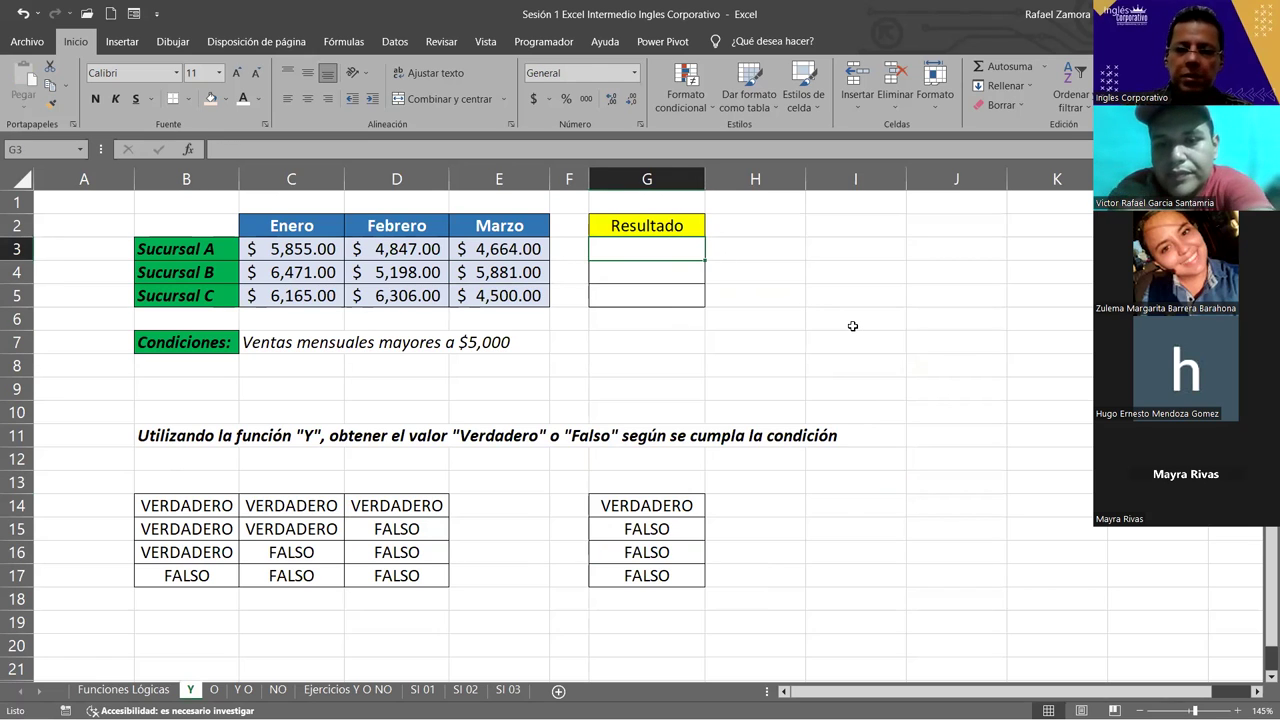
Demonstrate =SUMA( in G3 via autocomplete, cancel it, then start the AND formula =Y(.
text())
key(BackSpace)
text(=)
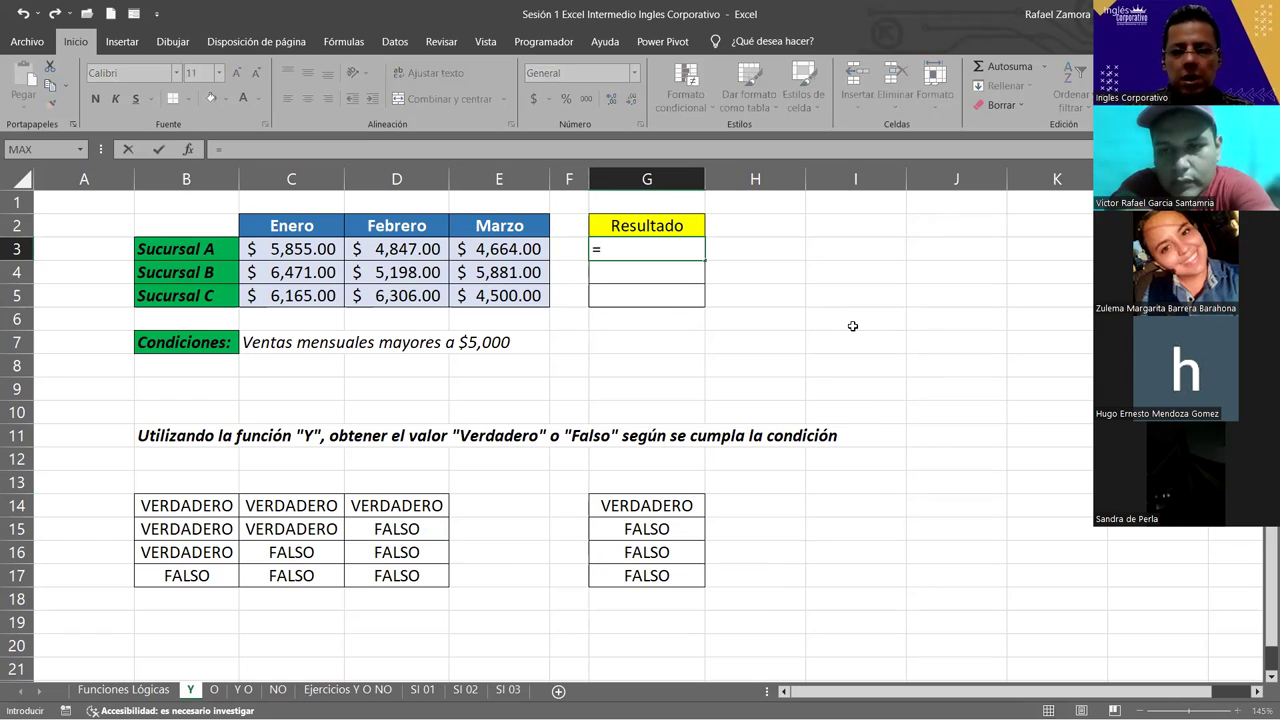
text(y)
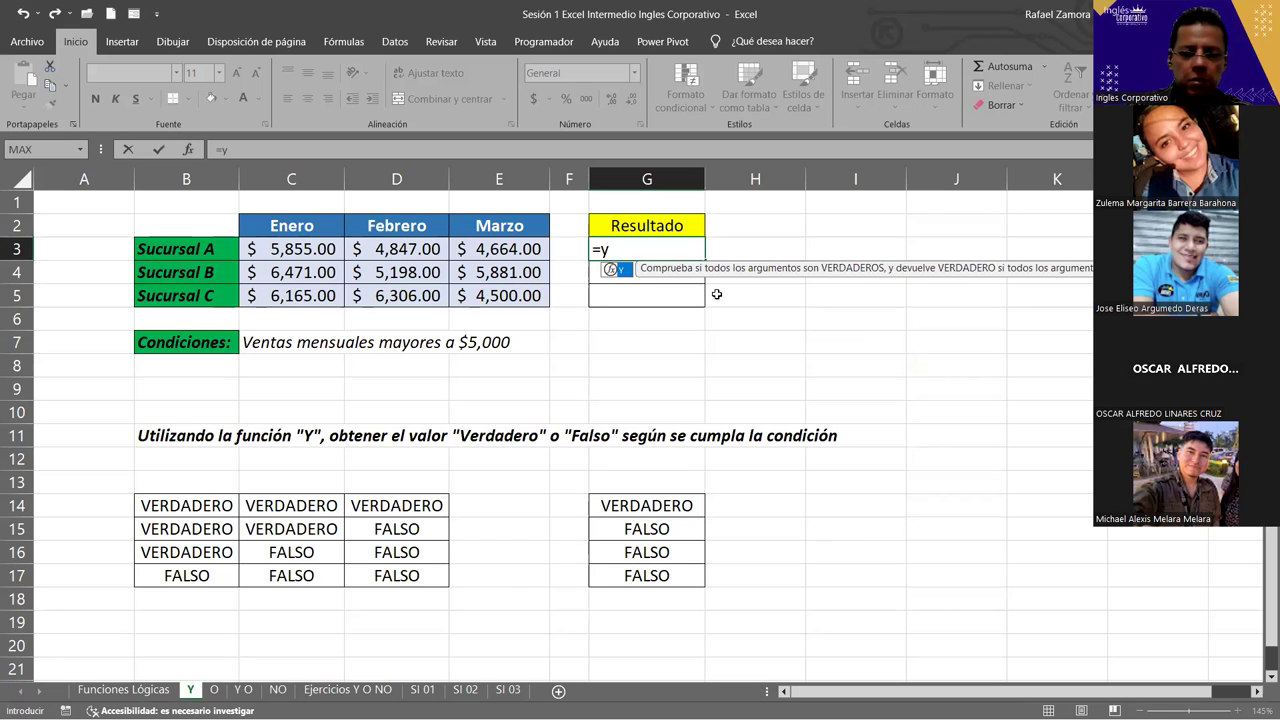
key(BackSpace)
text(sum)
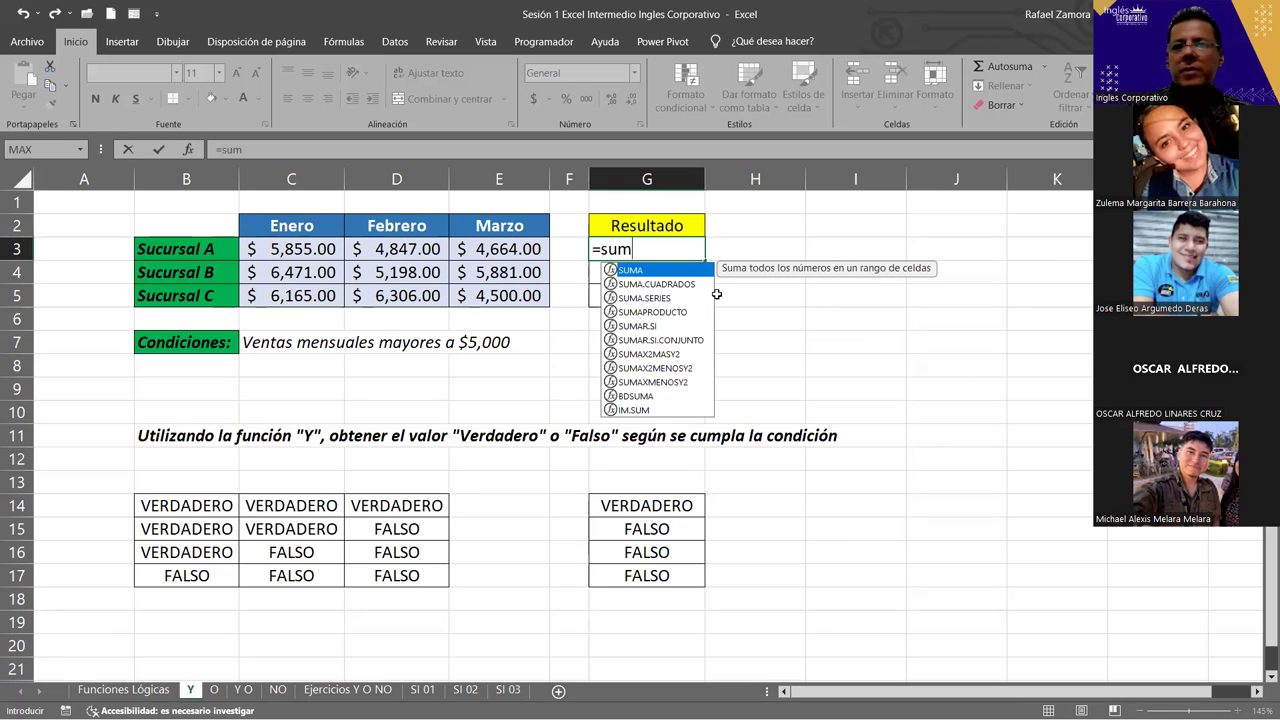
double_click(635, 265)
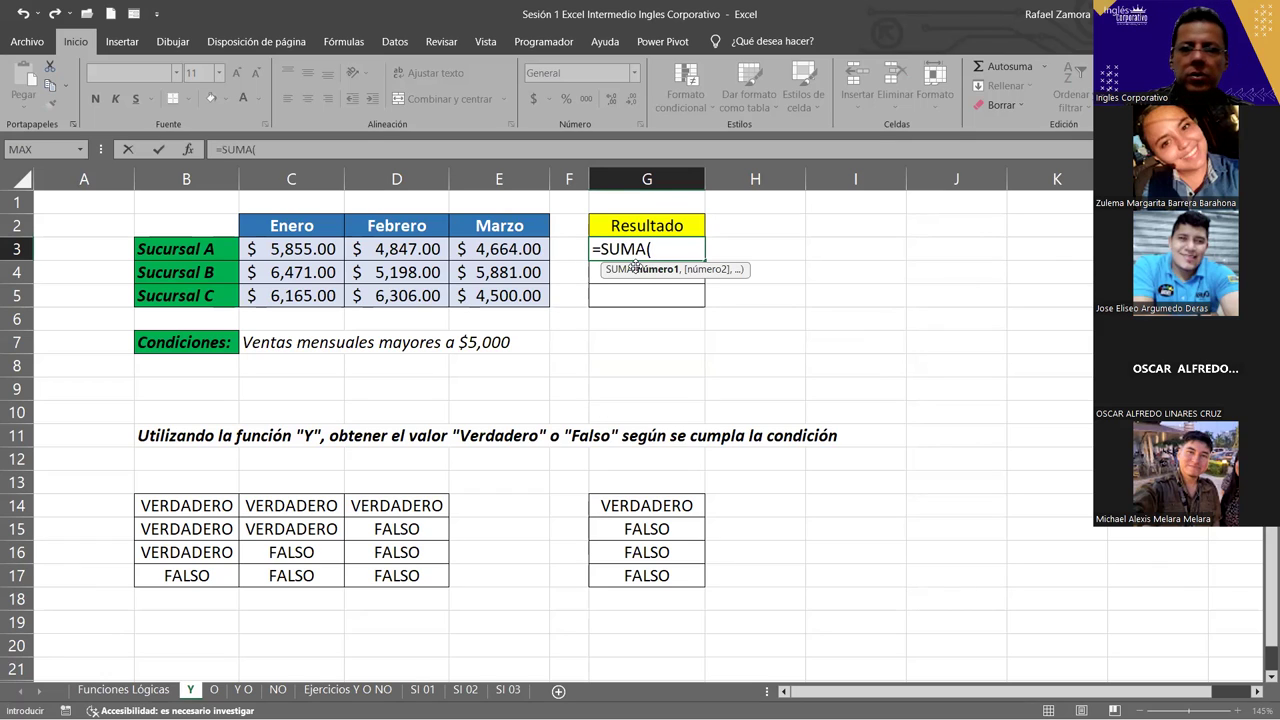
key(BackSpace)
key(BackSpace)
key(BackSpace)
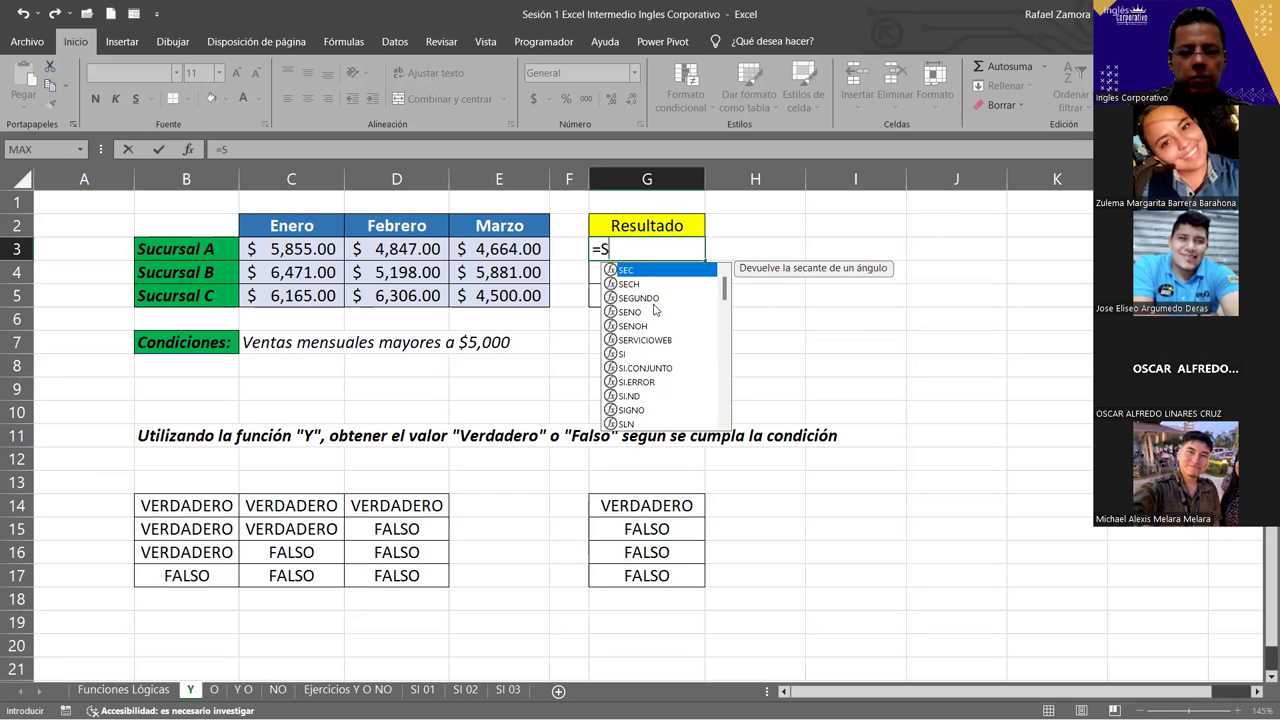
text(UMA()
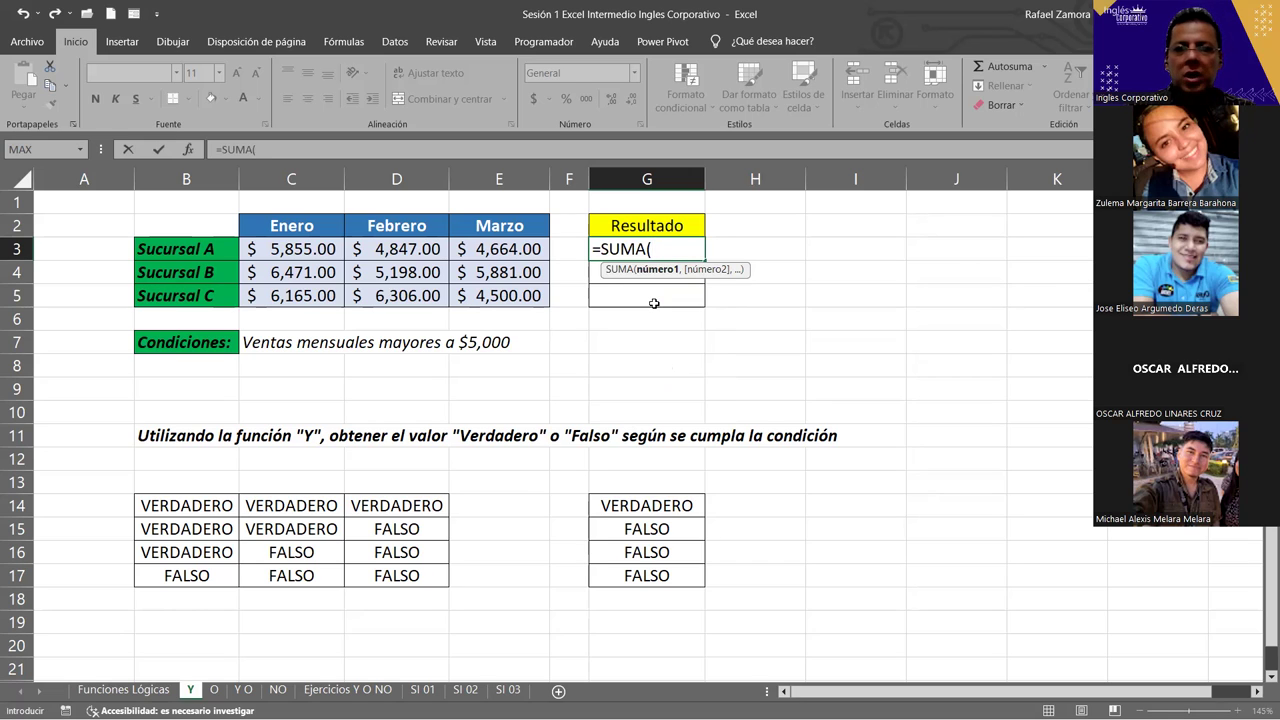
key(Escape)
key(BackSpace)
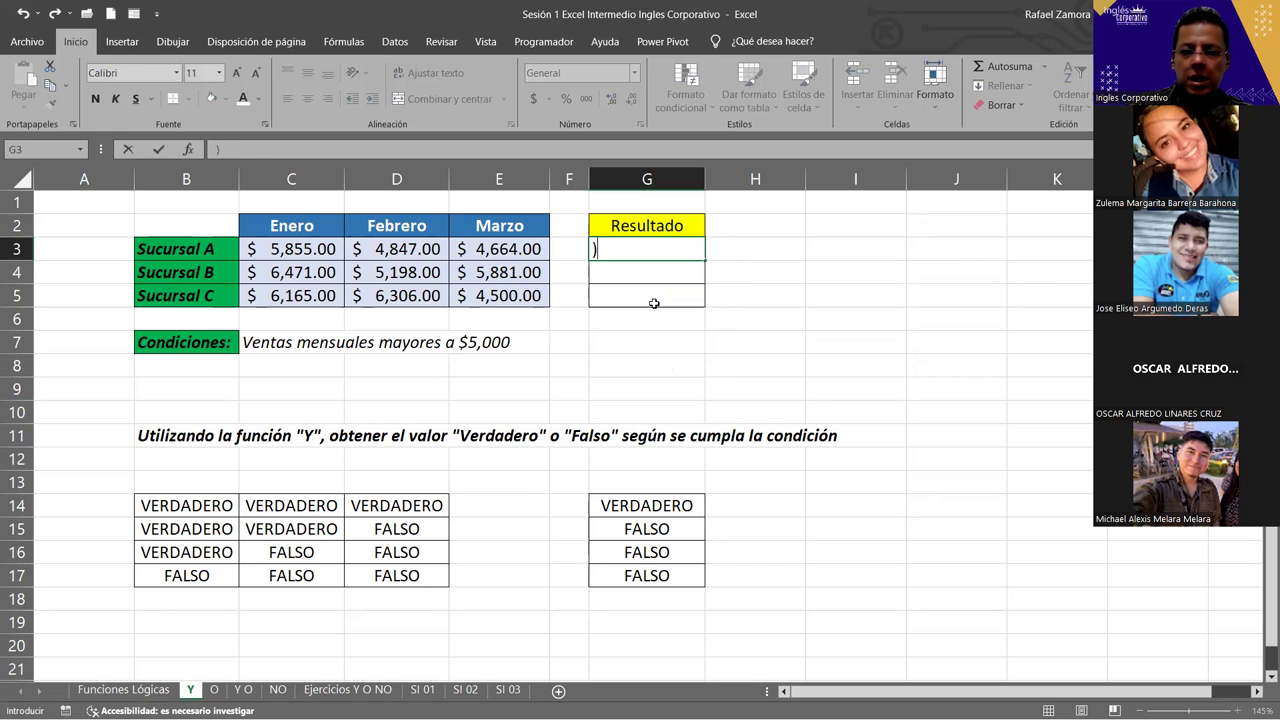
text(=)
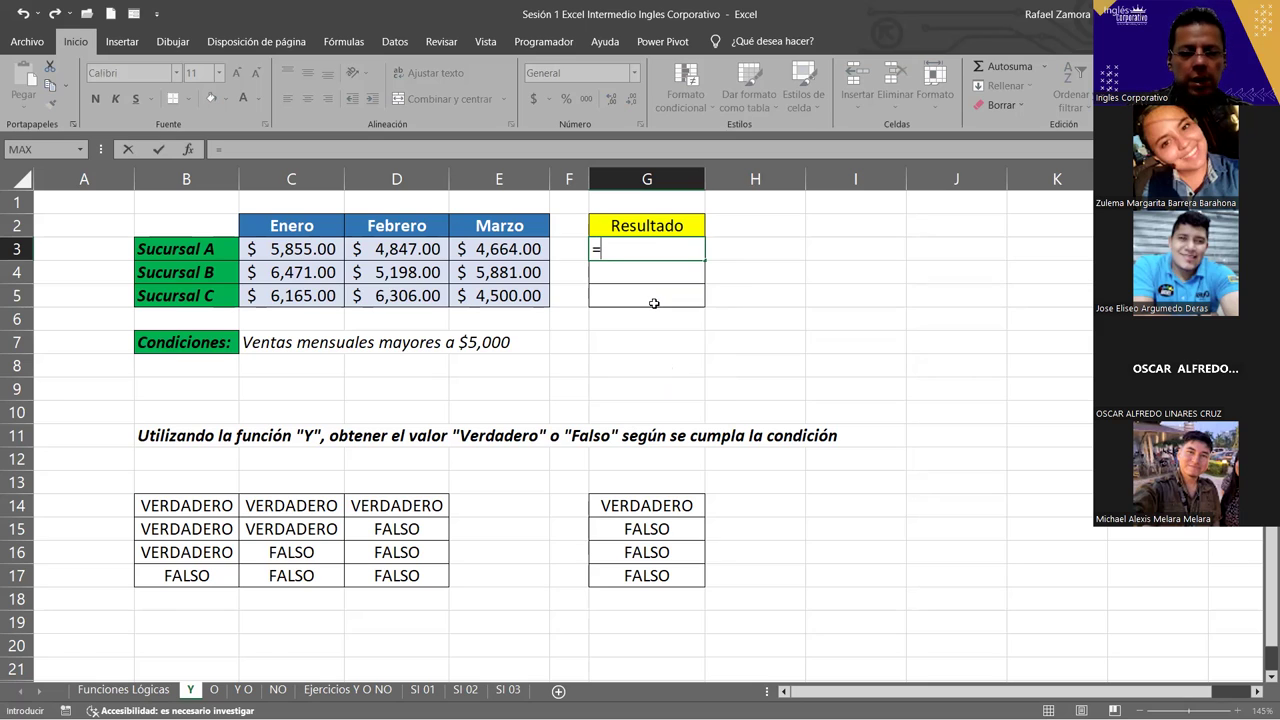
text(Y()
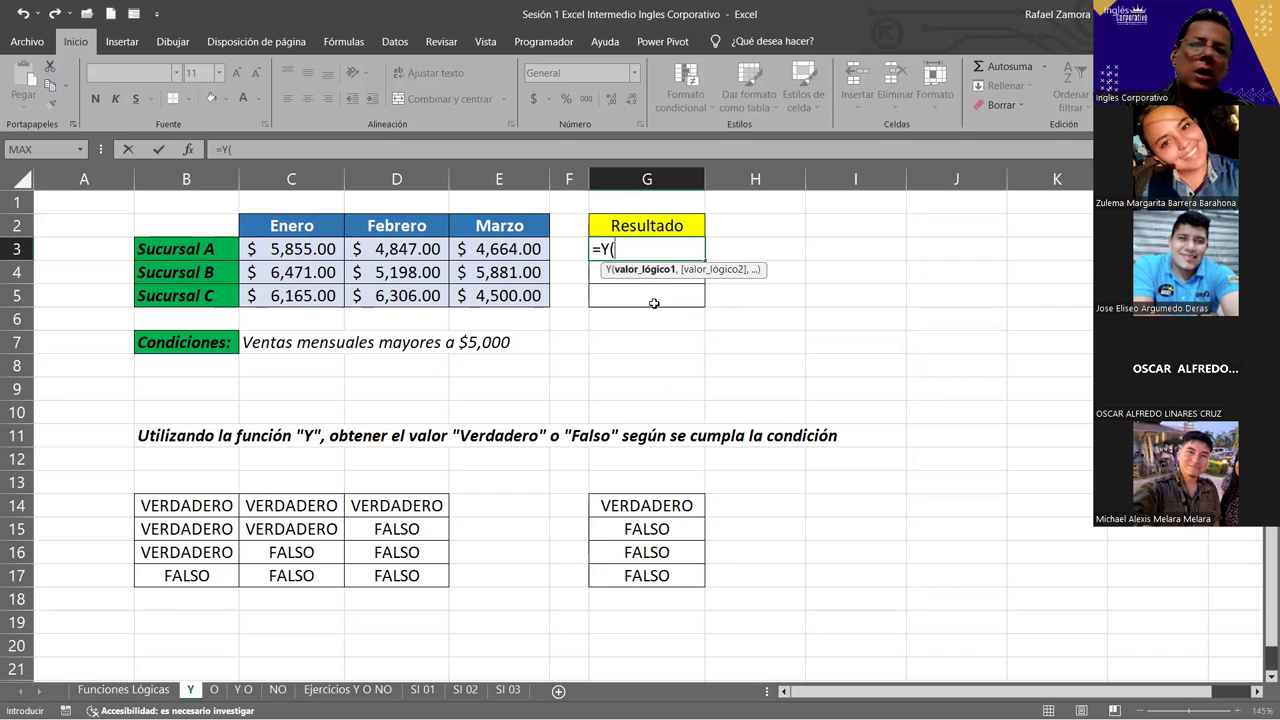
Enter =Y(C3>5000,D3>5000,E3>5000) in G3 for Sucursal A, returning FALSO.
click(307, 255)
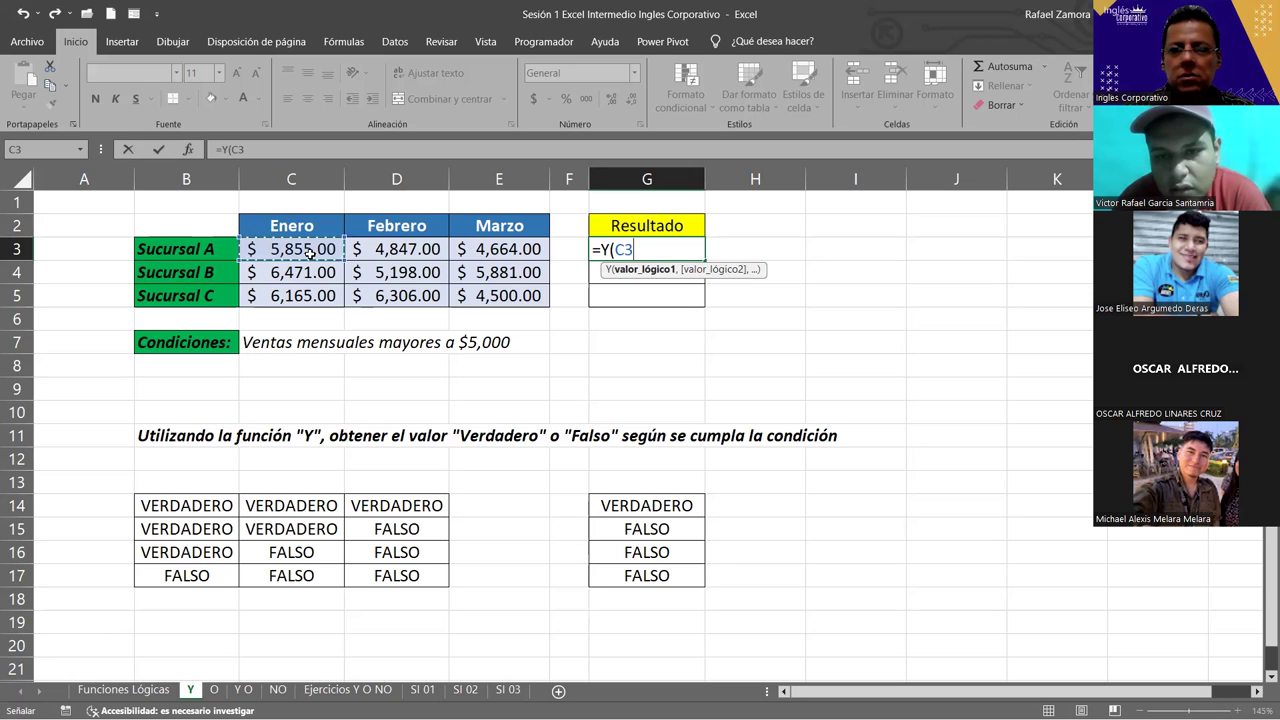
text(>)
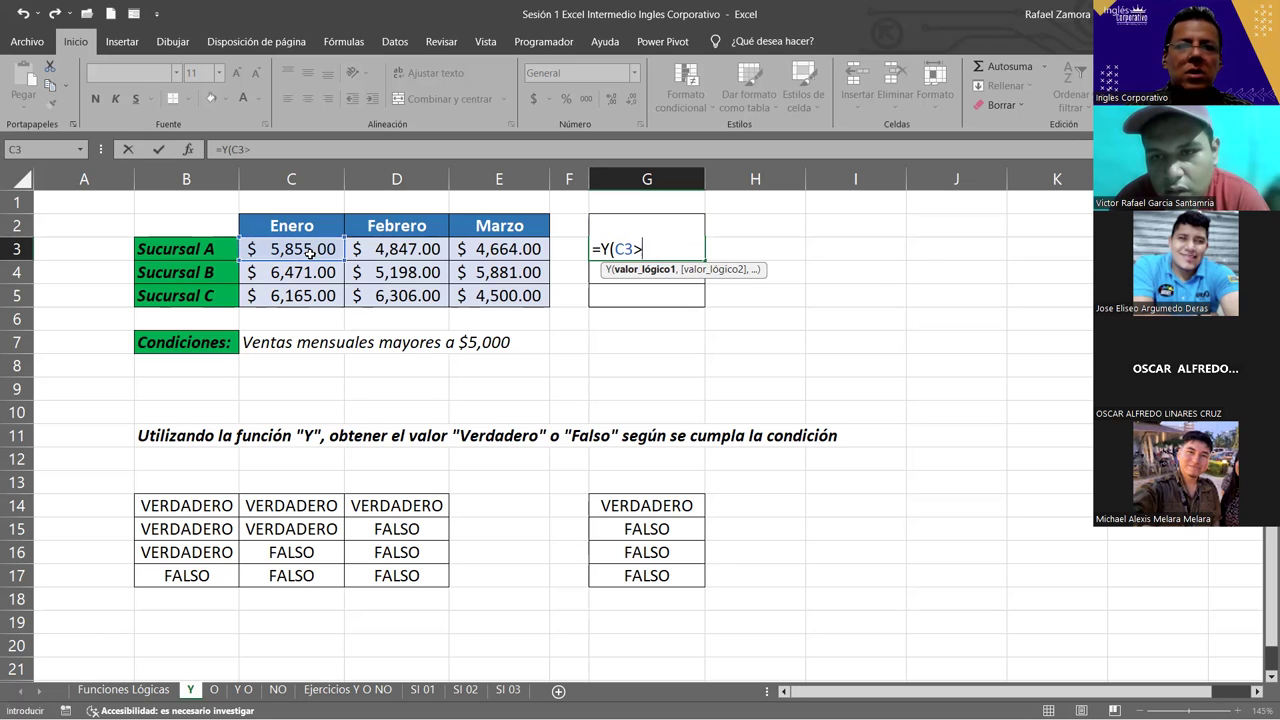
text(5000)
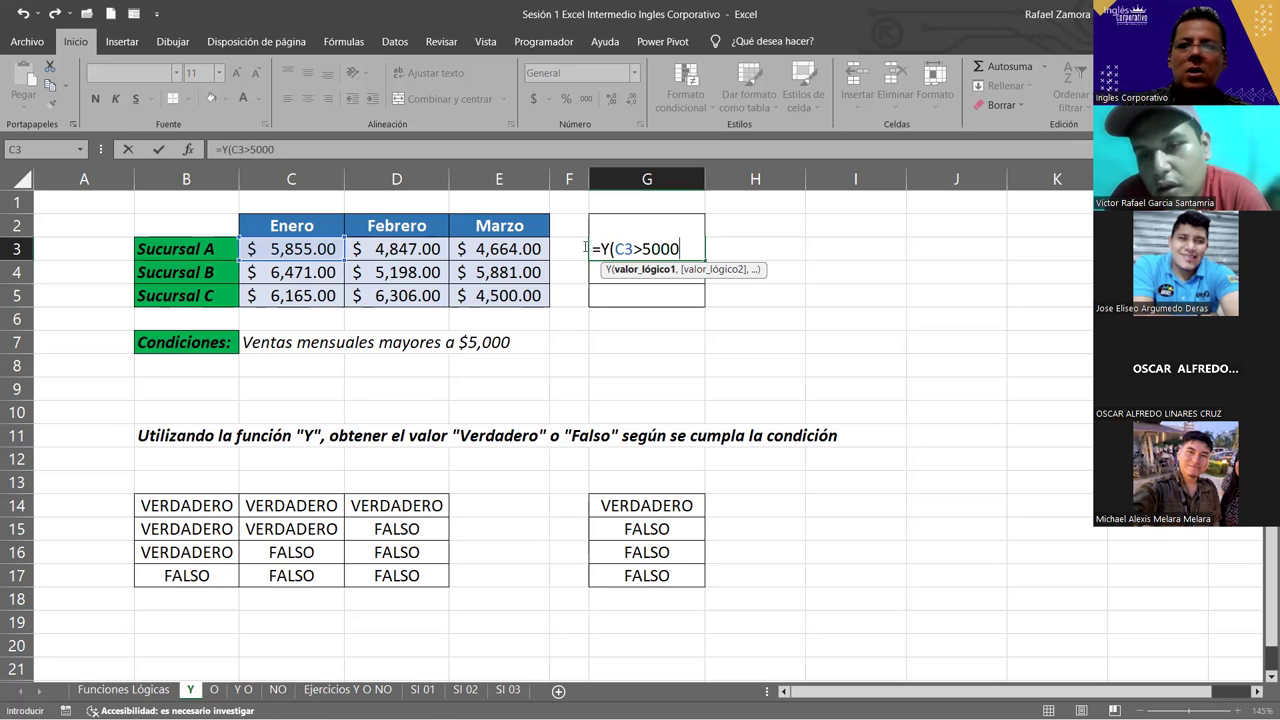
drag(680, 249, 634, 249)
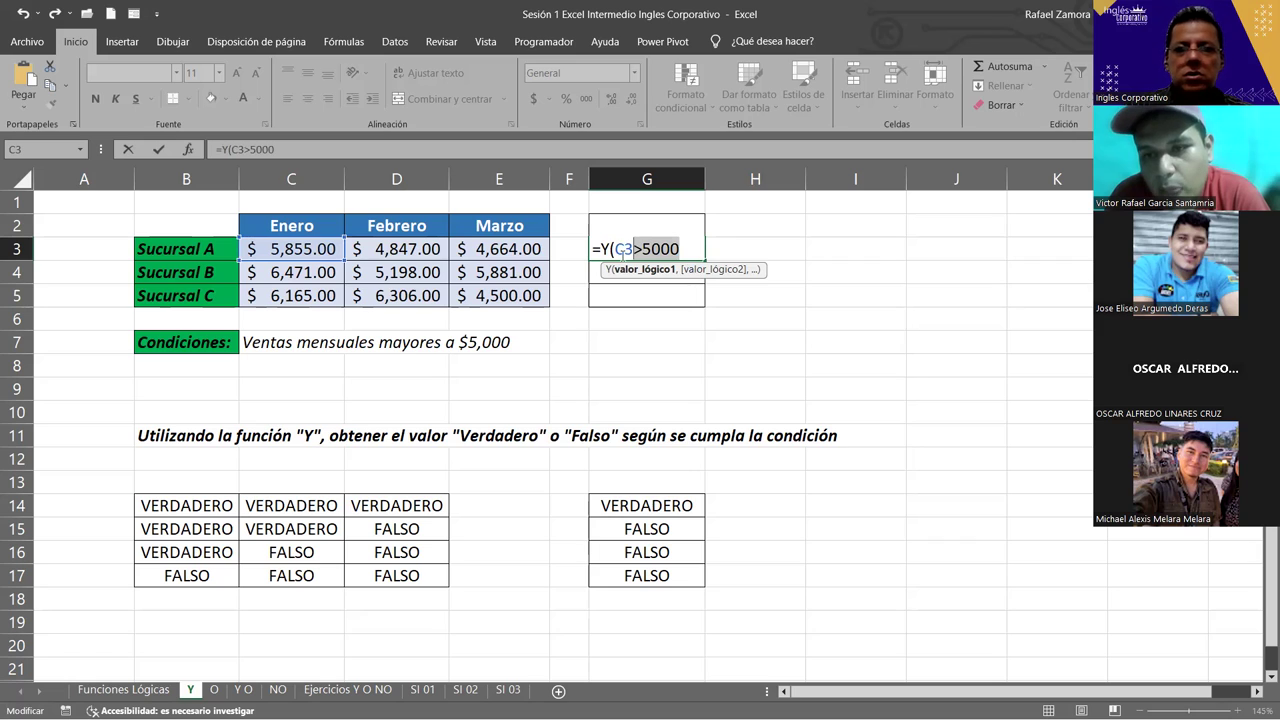
click(684, 248)
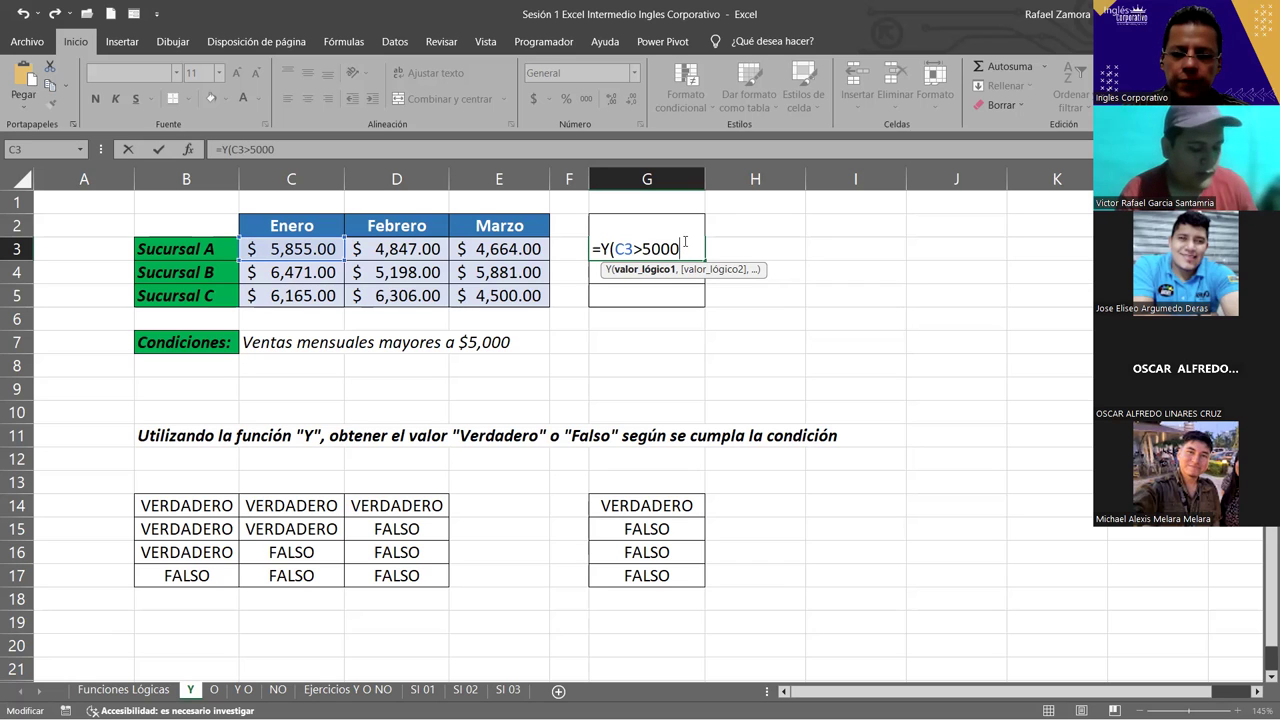
text(,)
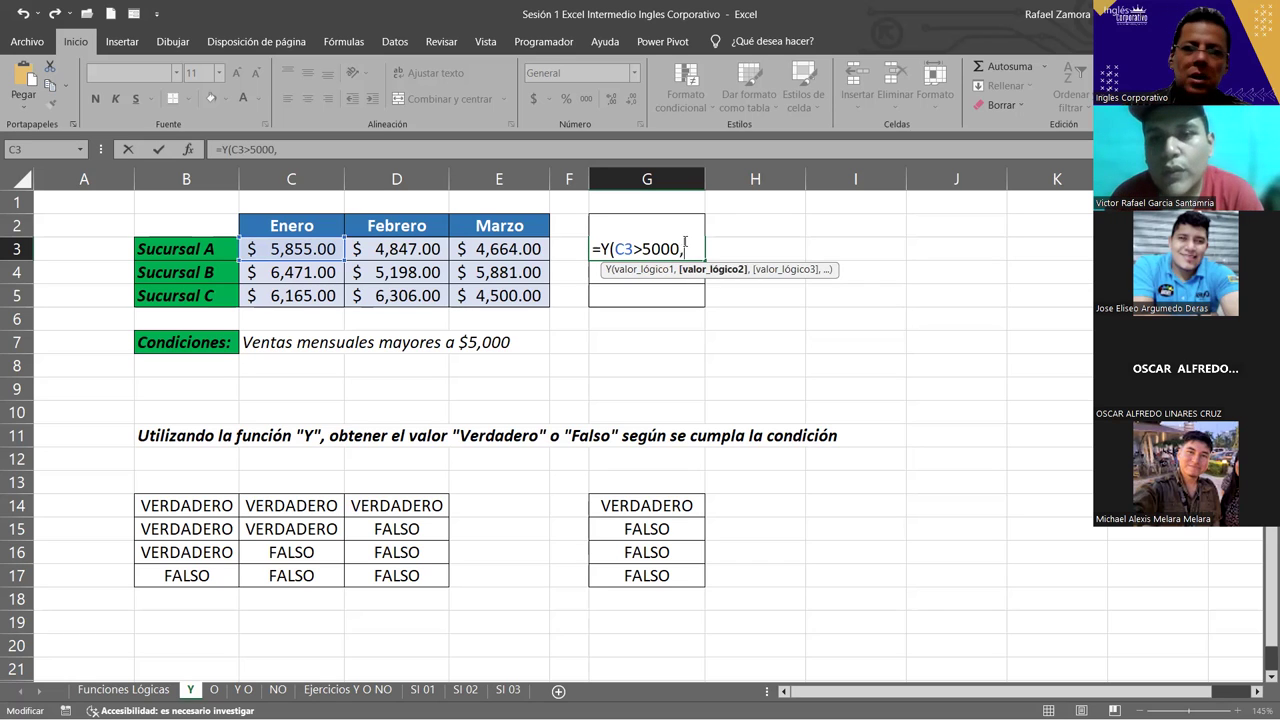
click(428, 250)
text(>5000)
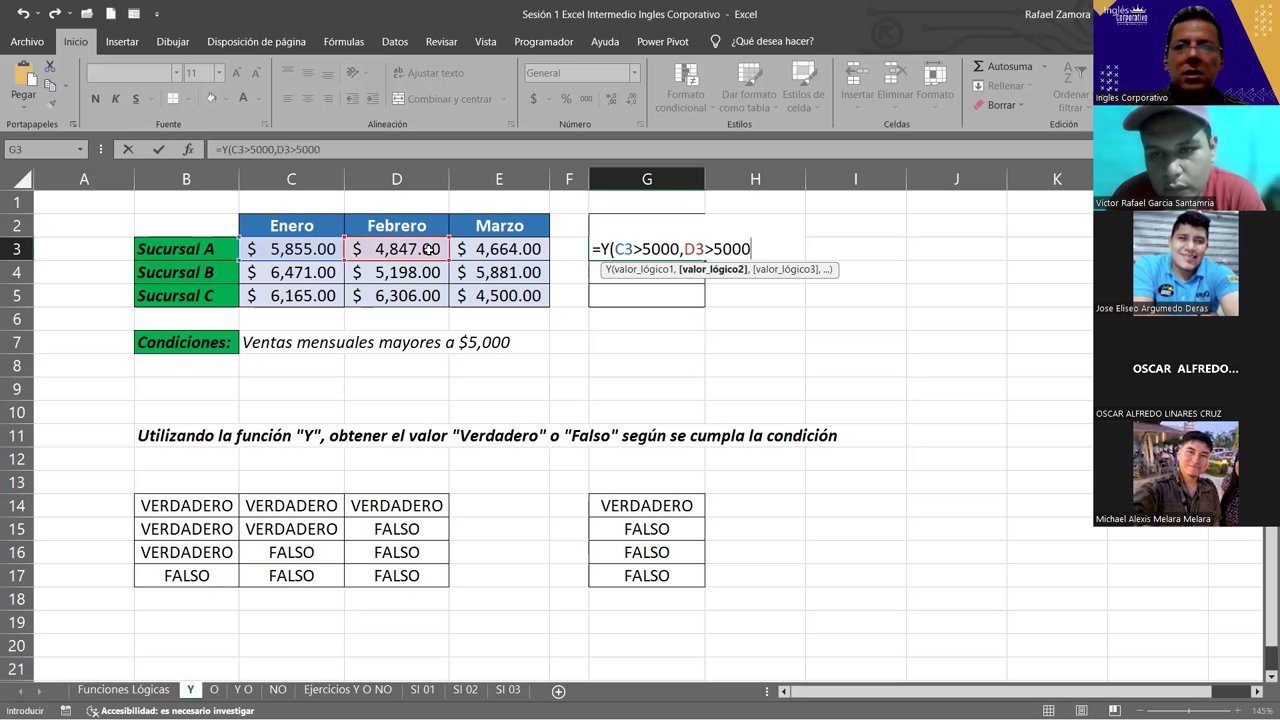
text(,)
click(537, 249)
text(>5000)
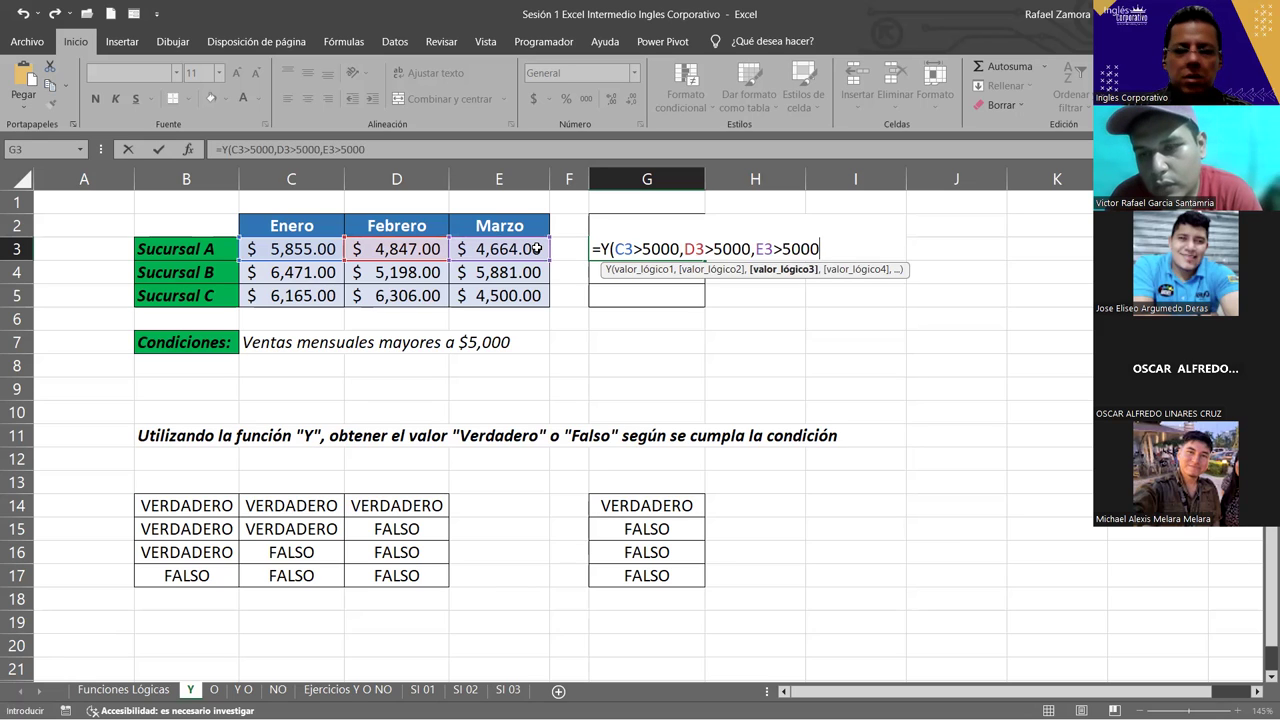
text())
key(Return)
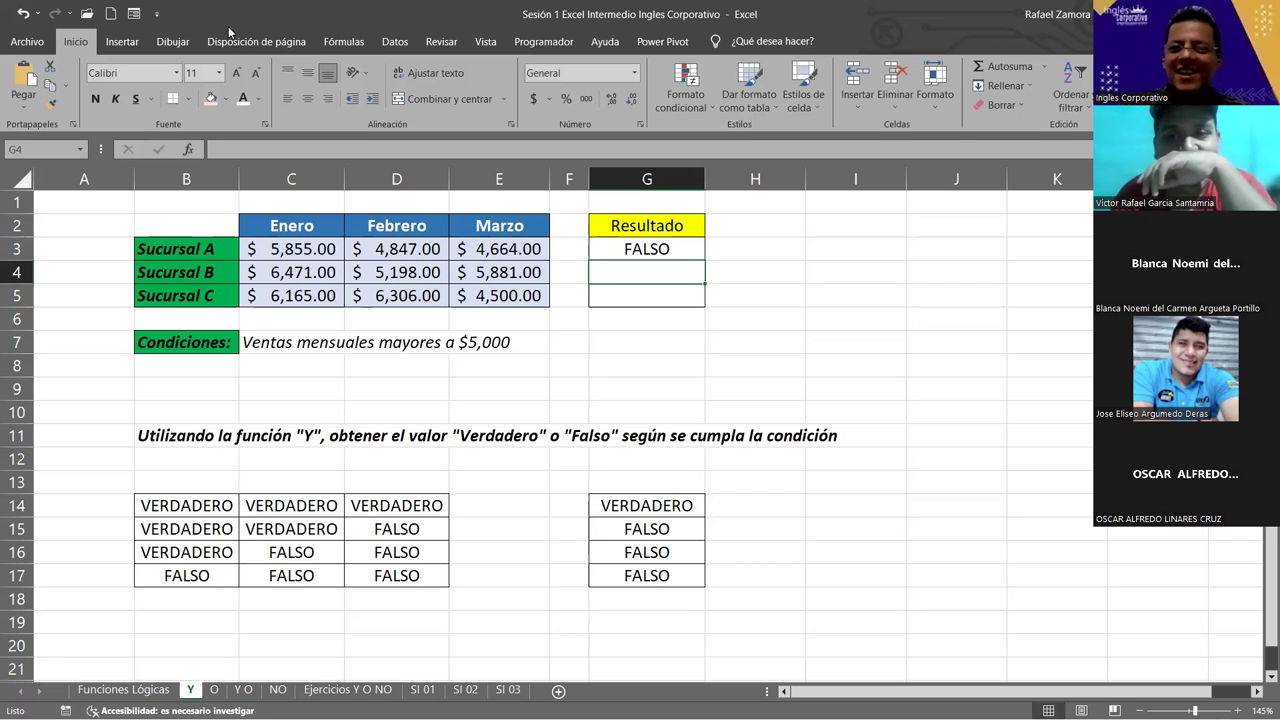
Fill the G3 AND formula down to G5, giving VERDADERO for Sucursal B and FALSO for C.
click(653, 249)
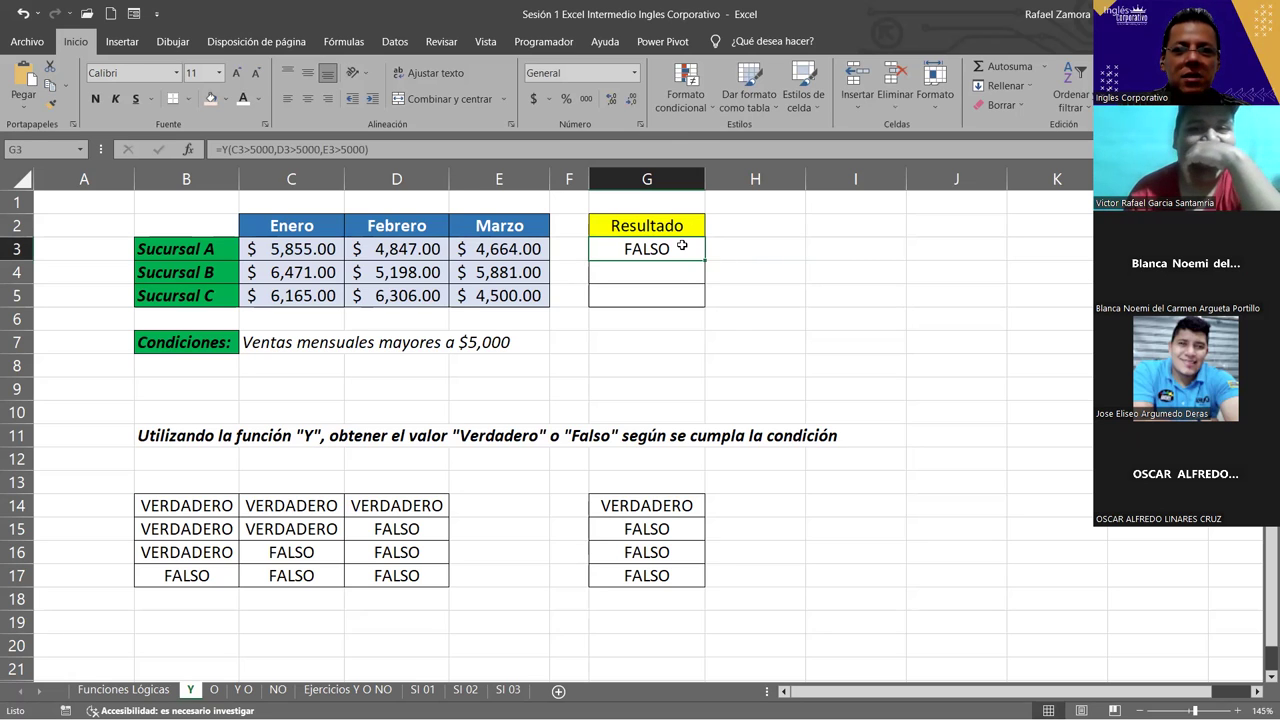
drag(704, 260, 704, 260)
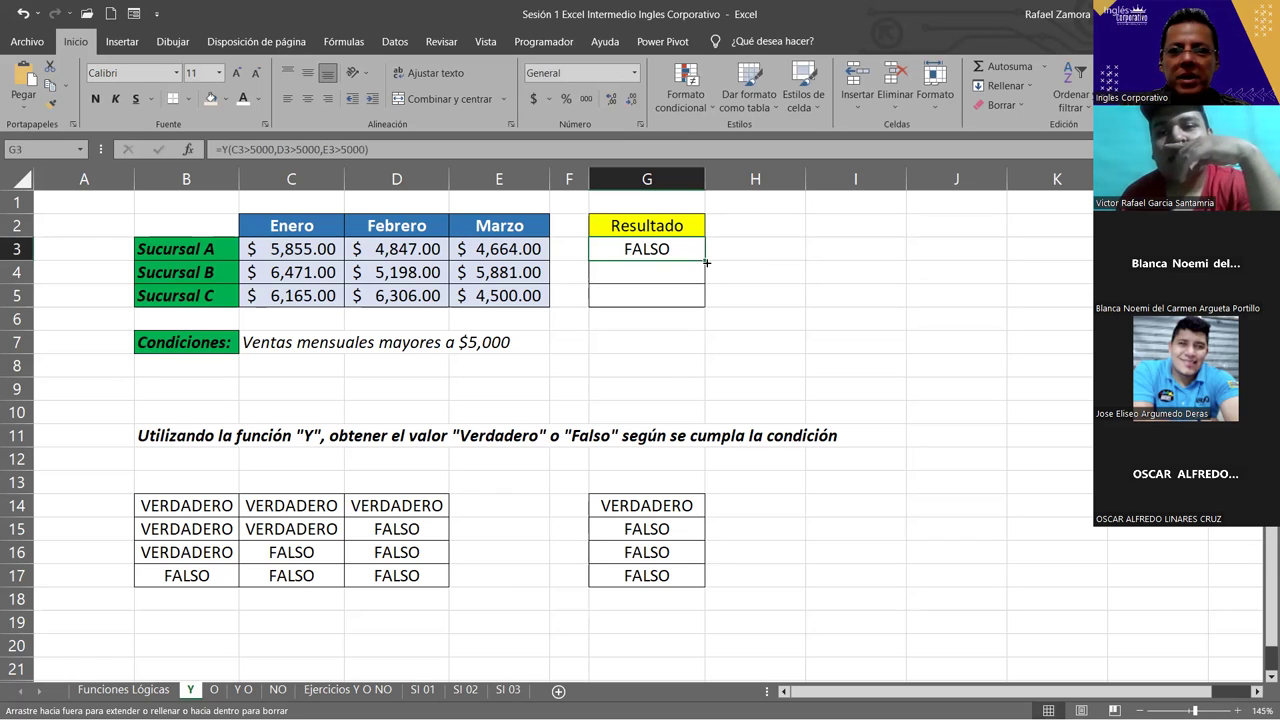
drag(706, 262, 705, 309)
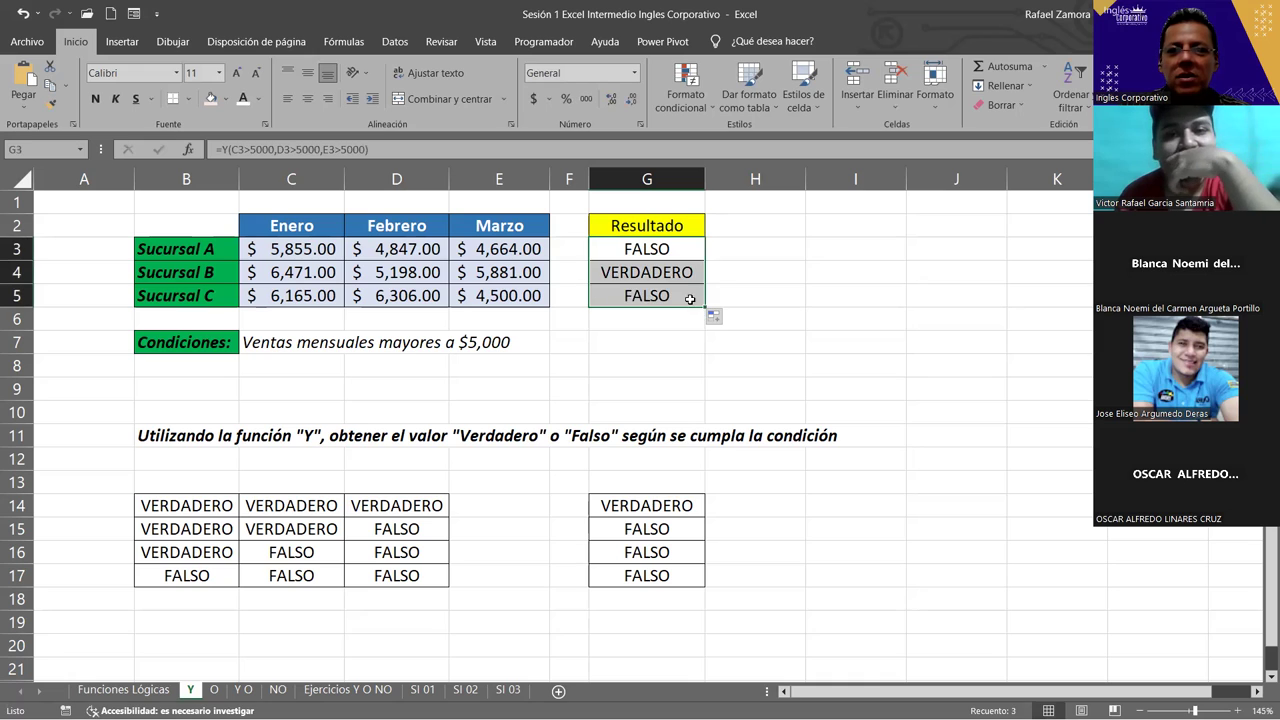
click(646, 271)
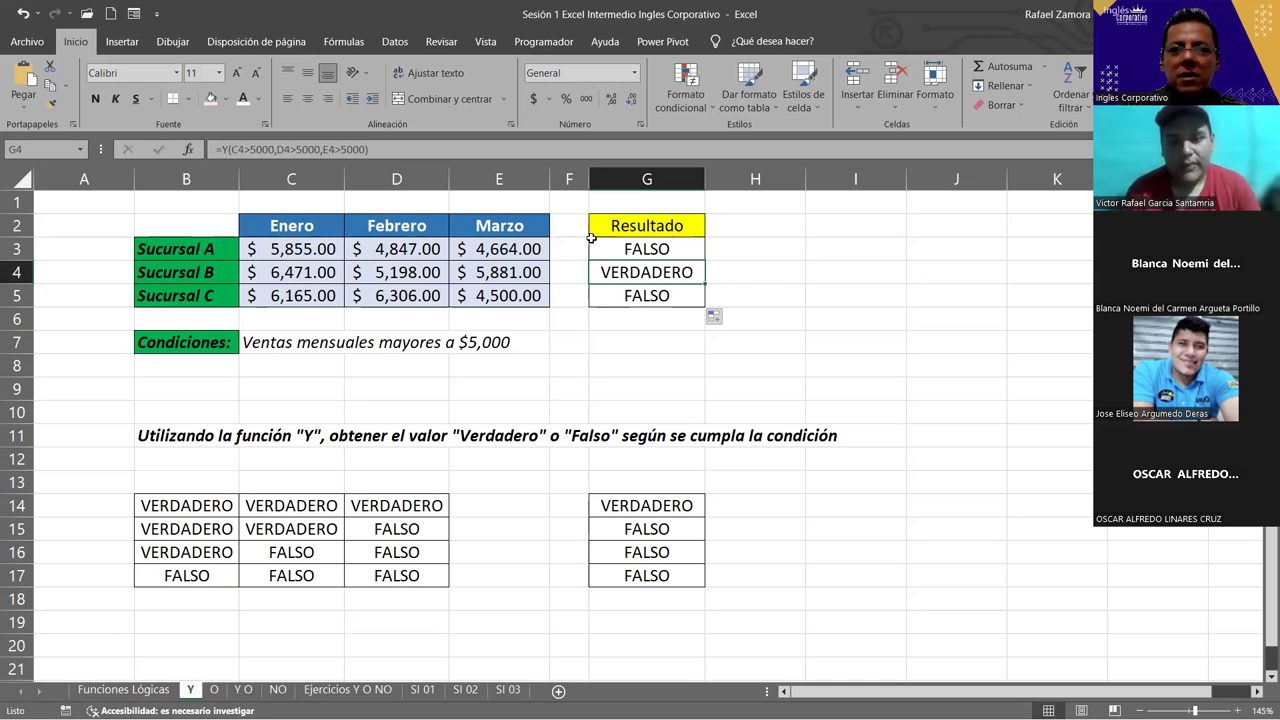
click(298, 250)
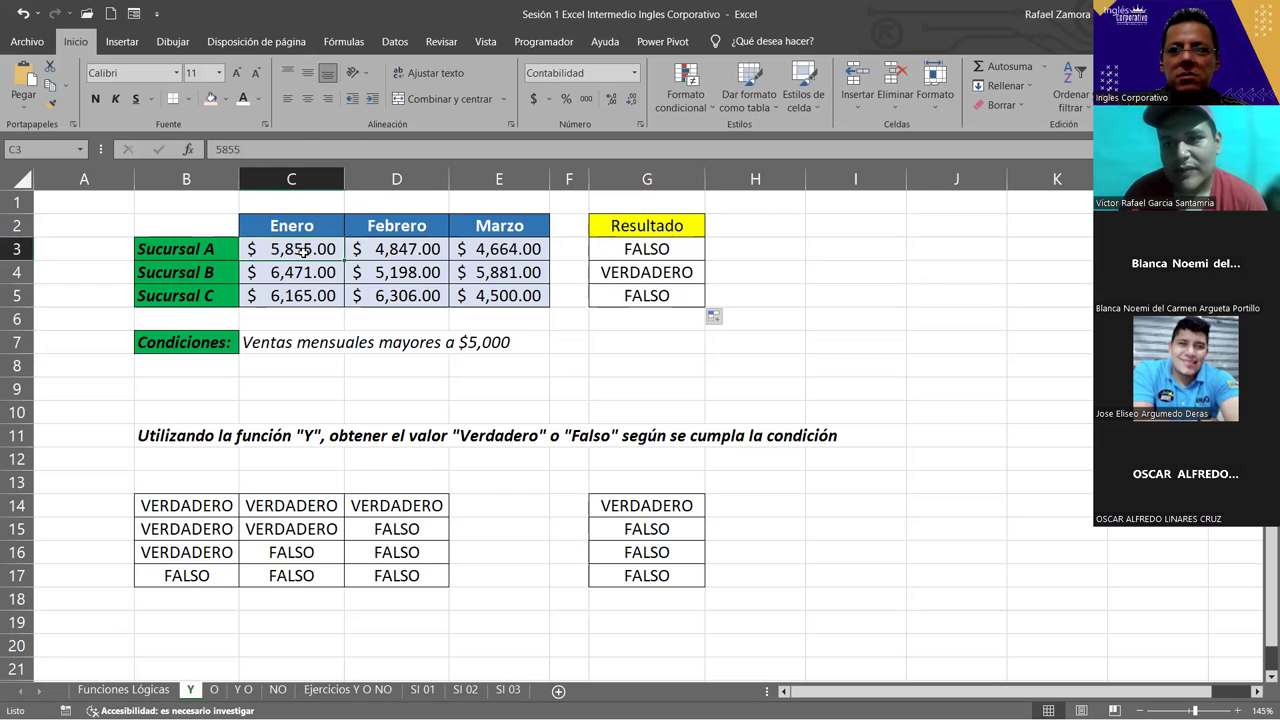
click(443, 256)
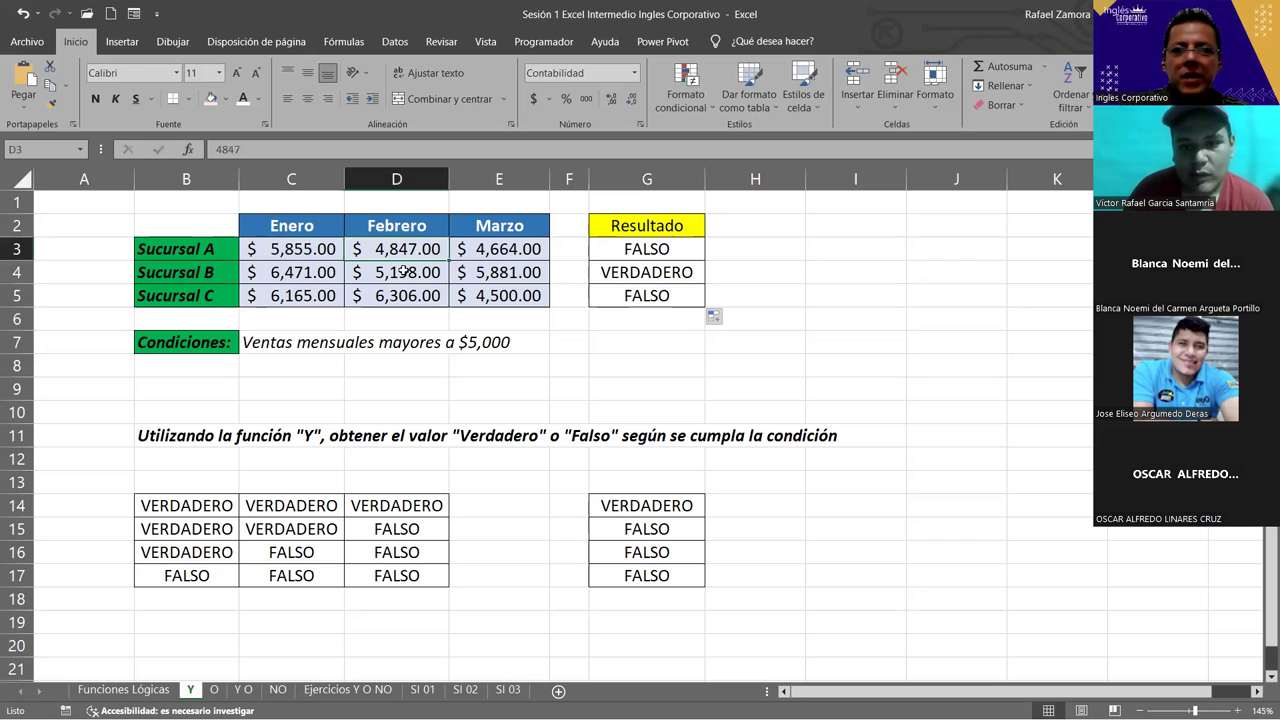
click(515, 243)
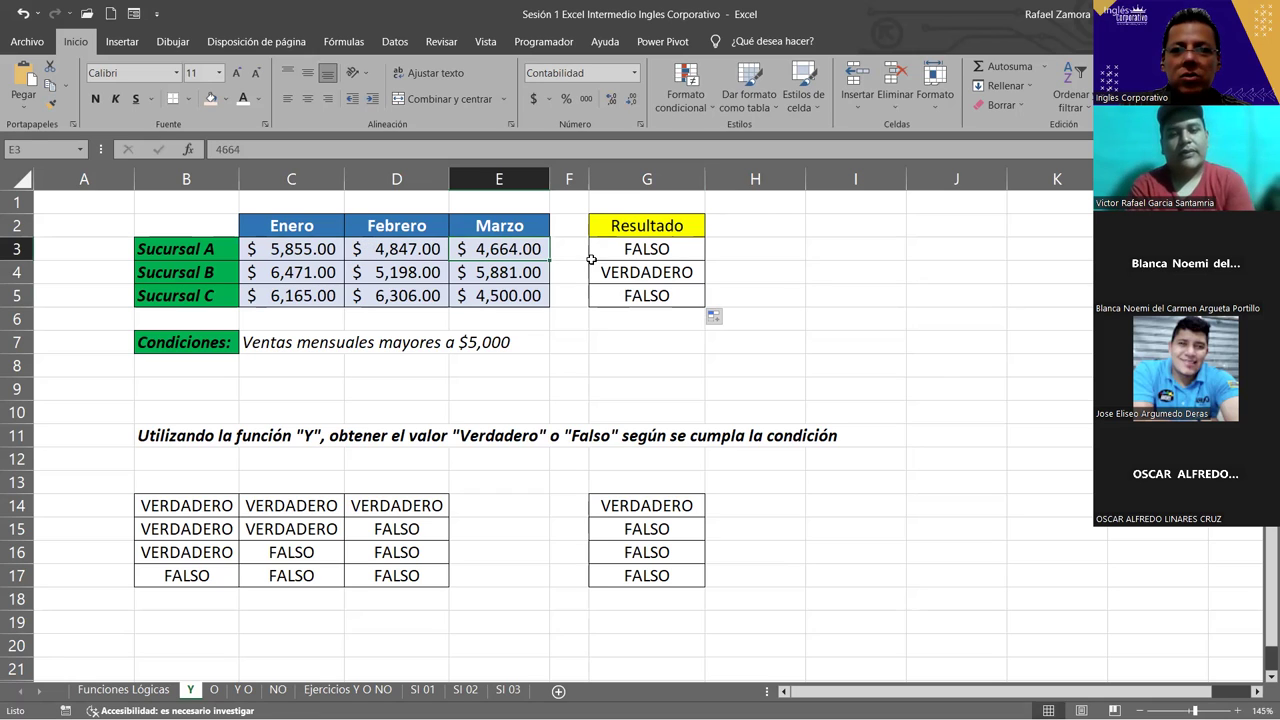
click(628, 255)
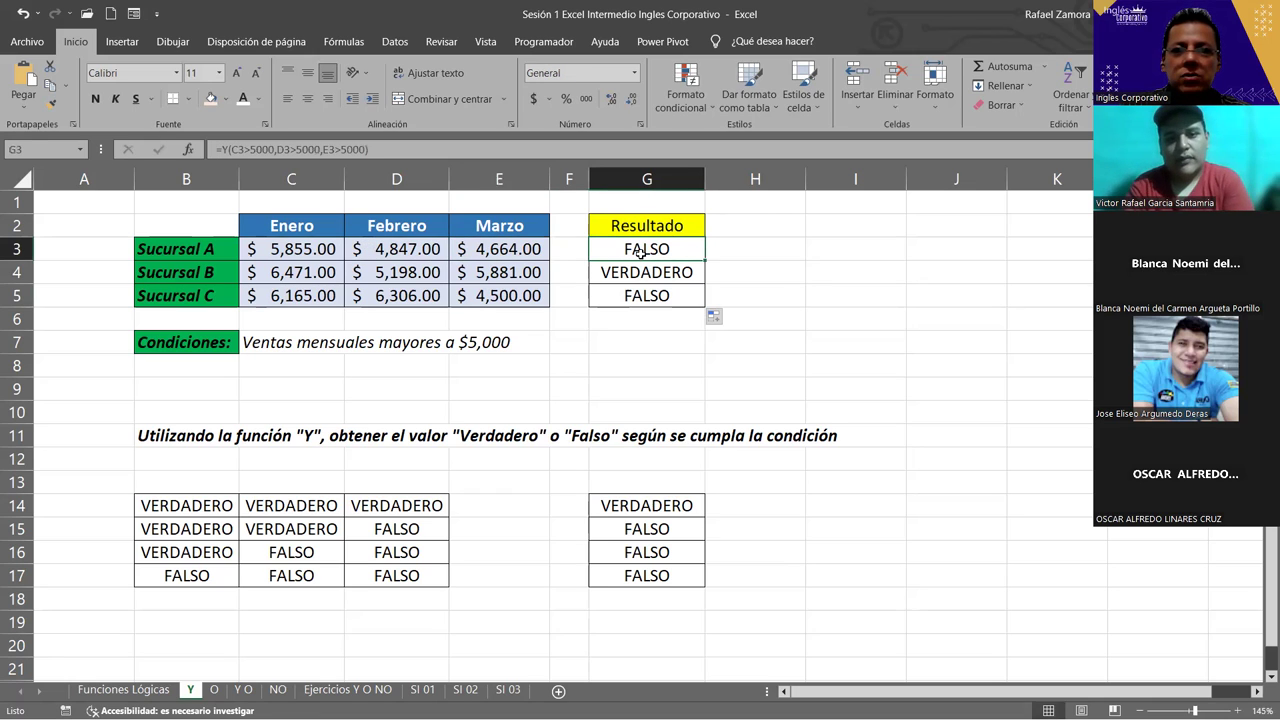
click(335, 277)
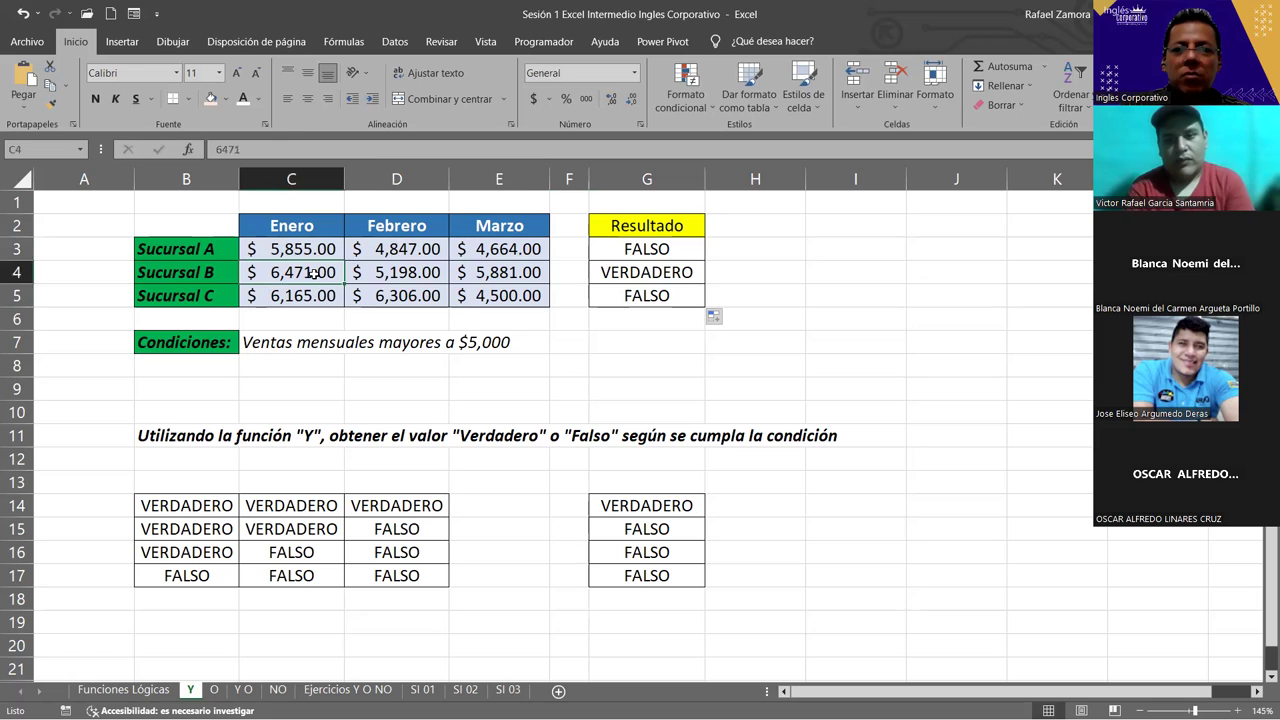
click(390, 278)
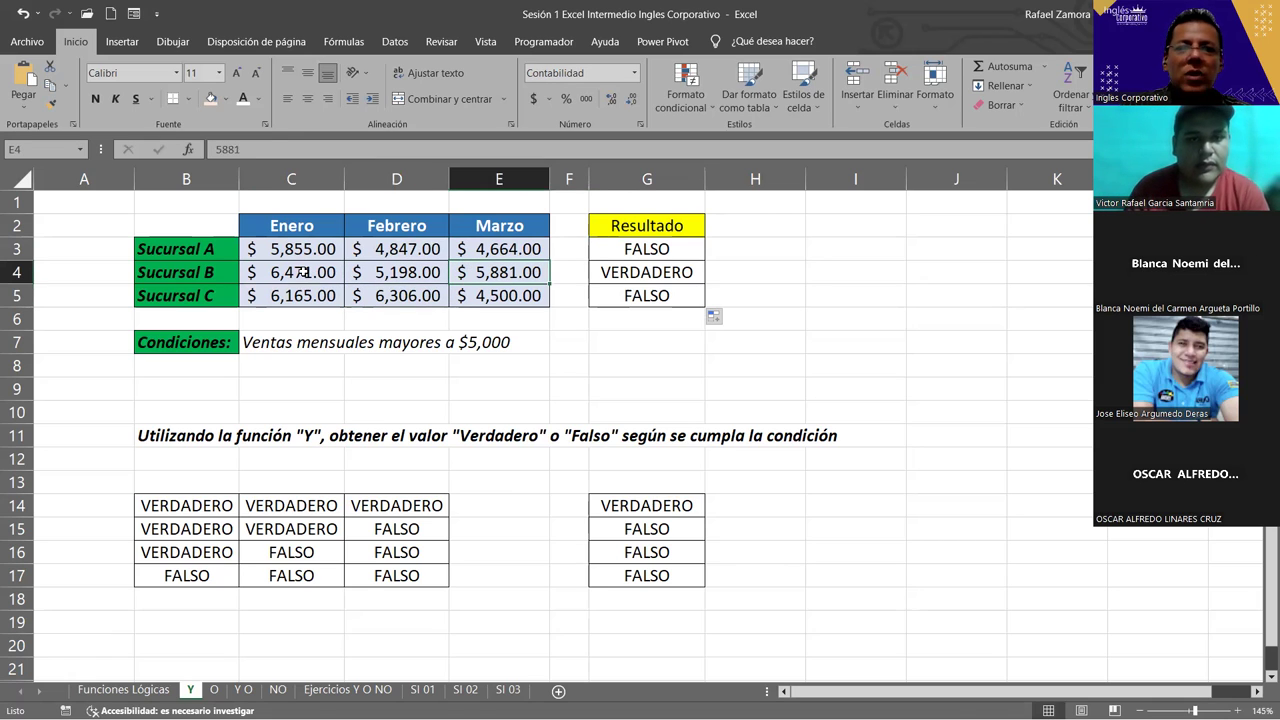
drag(303, 272, 520, 273)
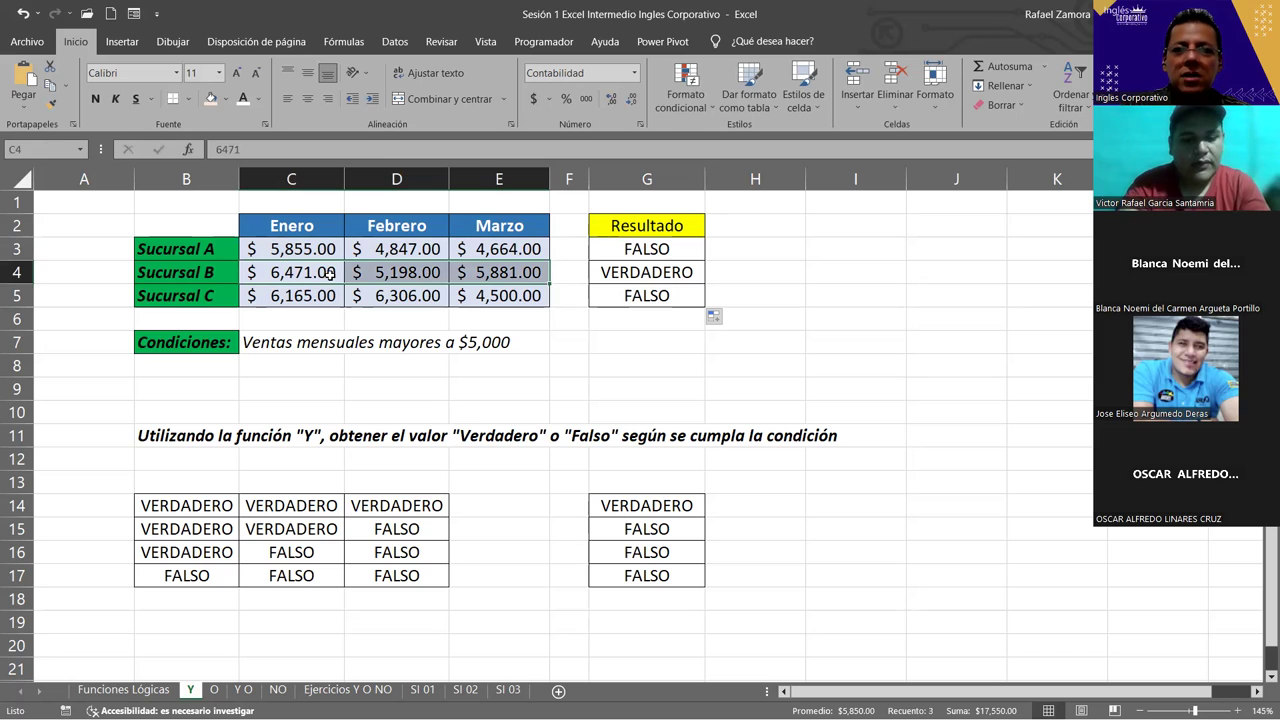
click(677, 272)
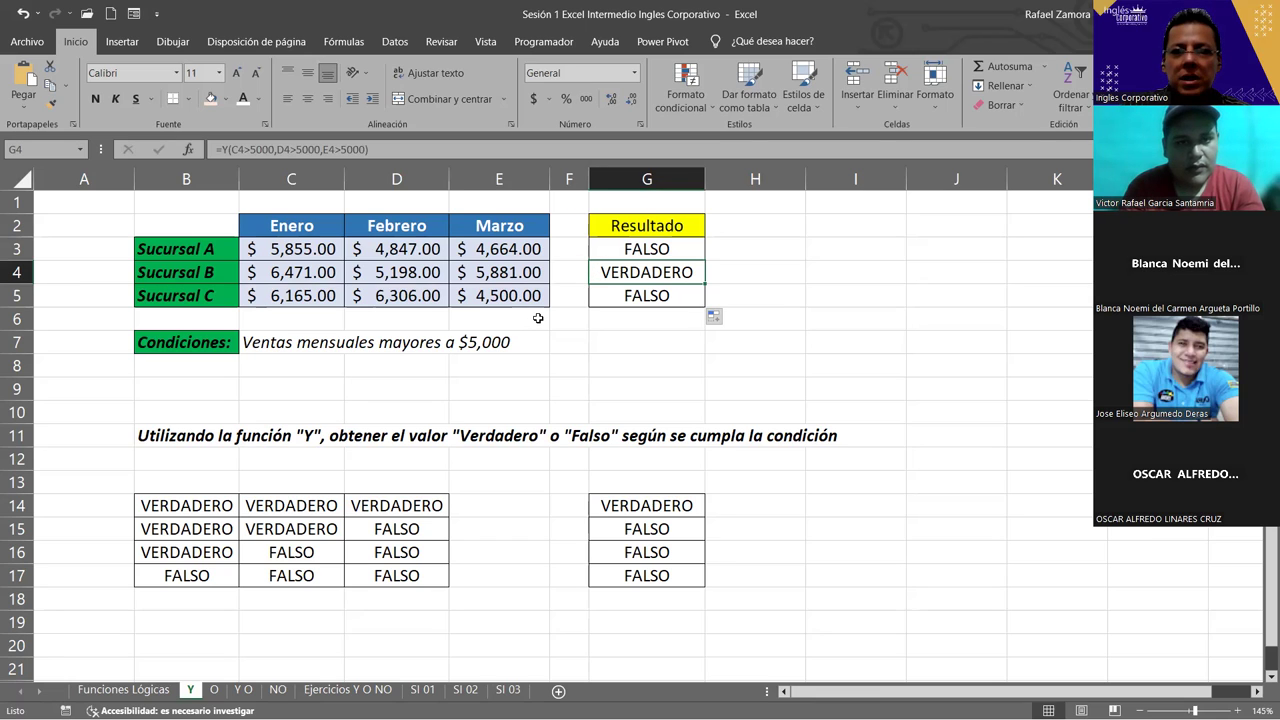
click(315, 295)
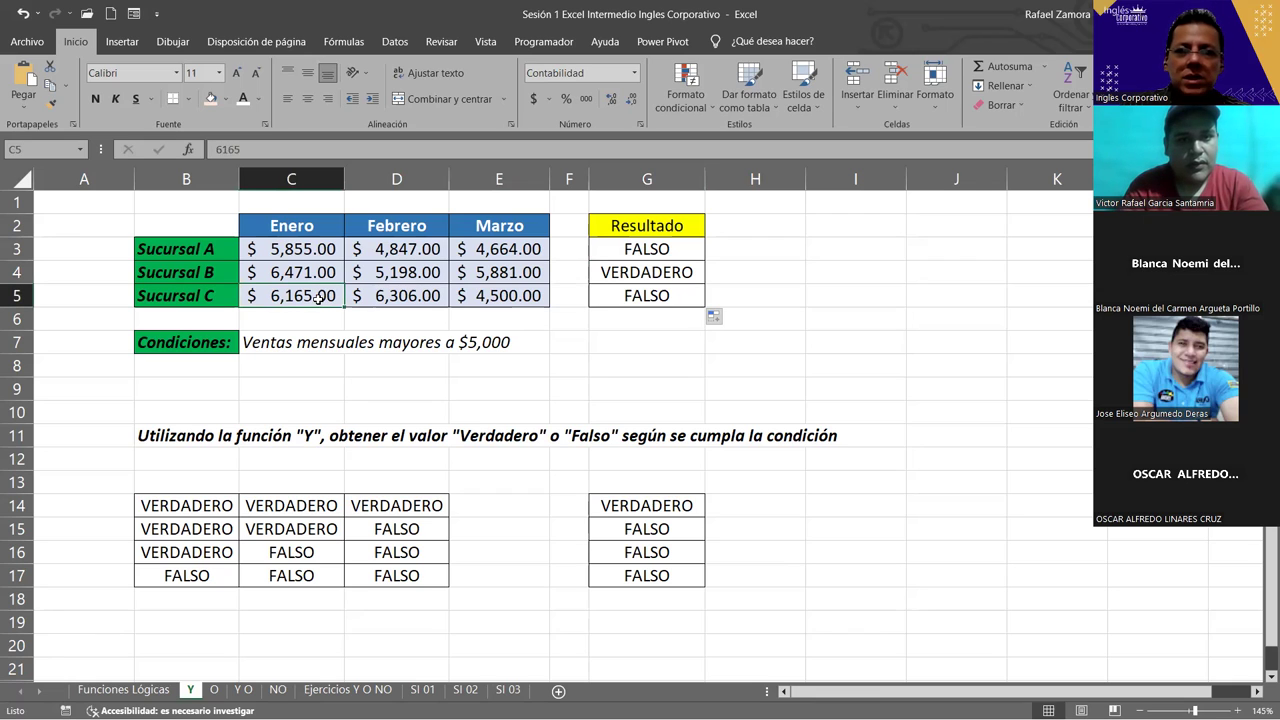
click(405, 292)
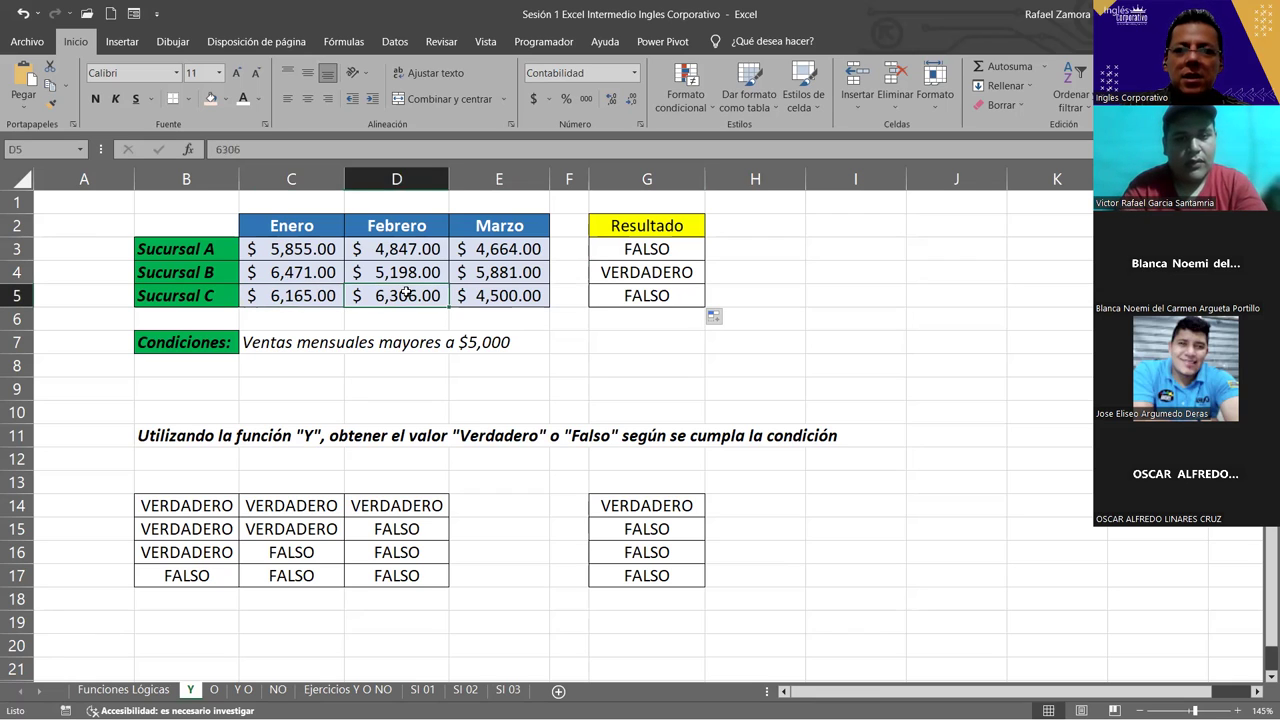
click(525, 295)
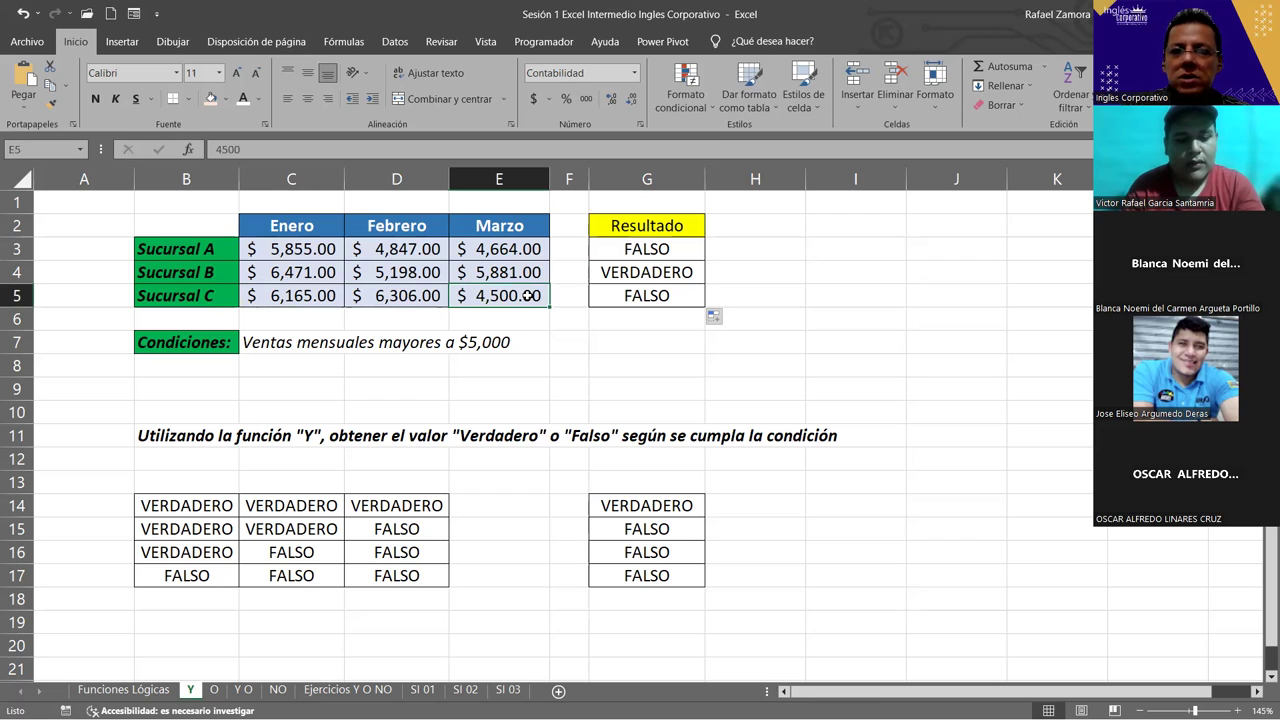
drag(295, 297, 385, 297)
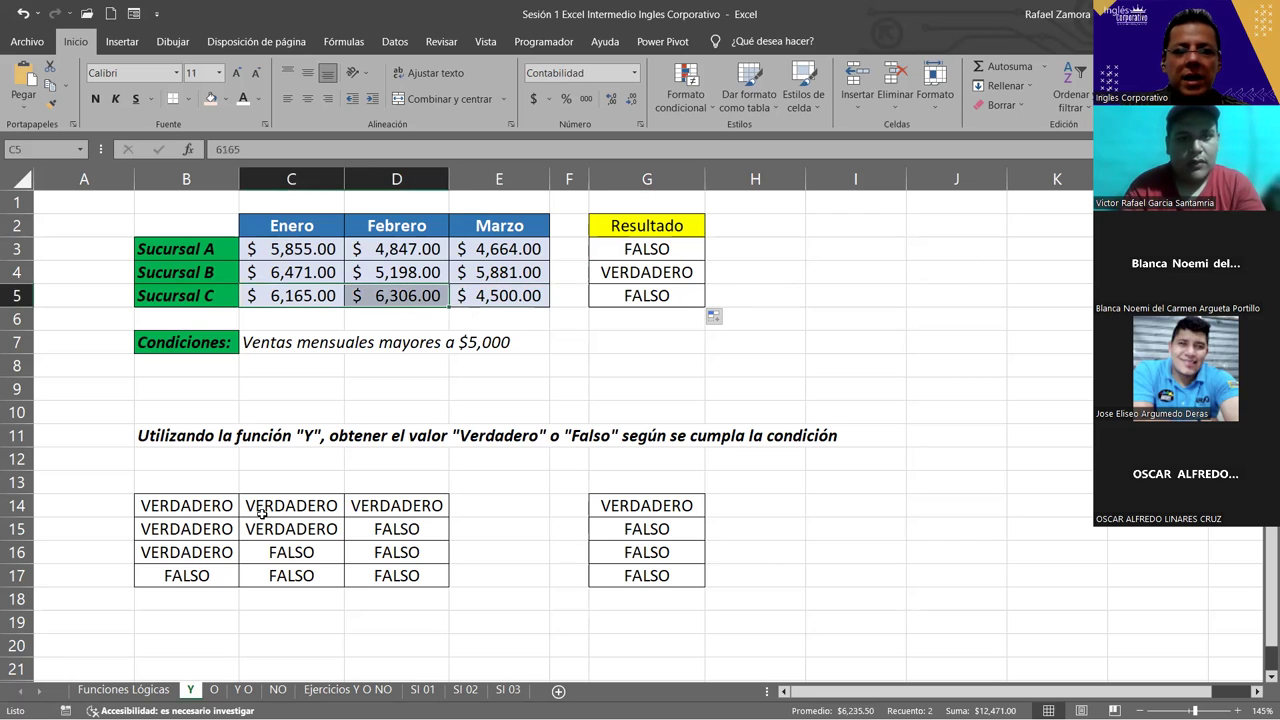
drag(208, 531, 328, 529)
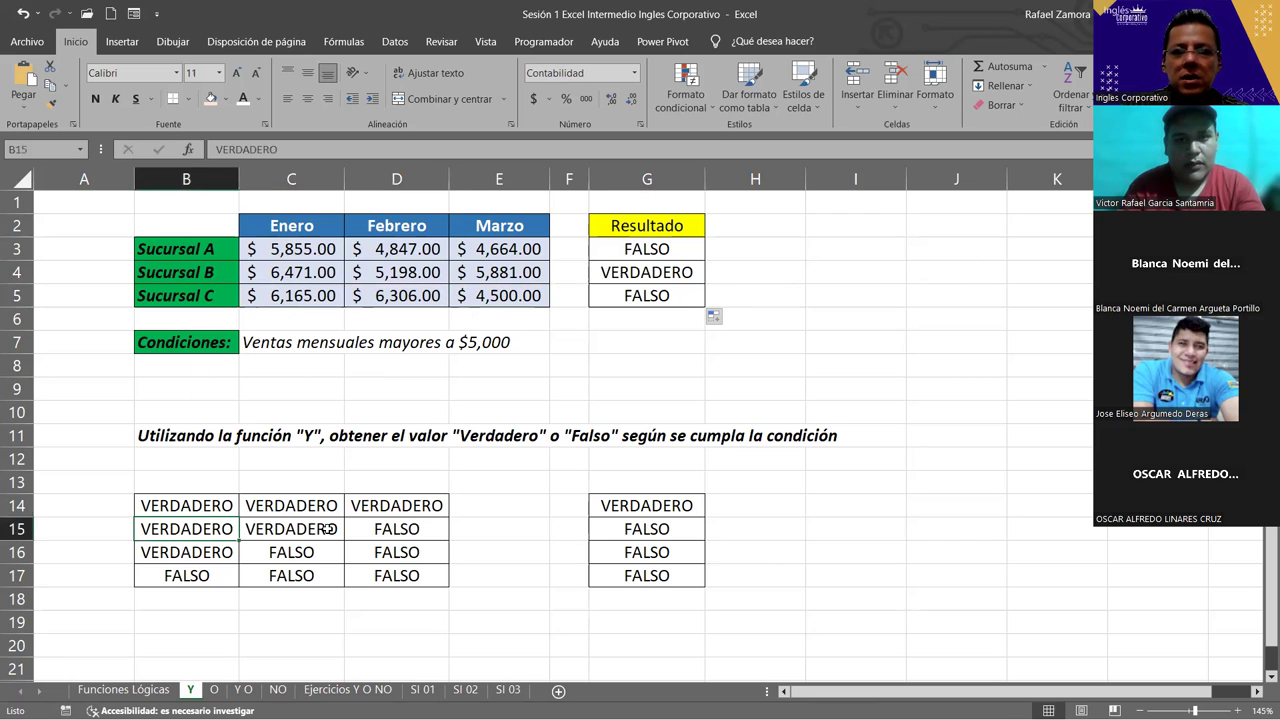
click(520, 296)
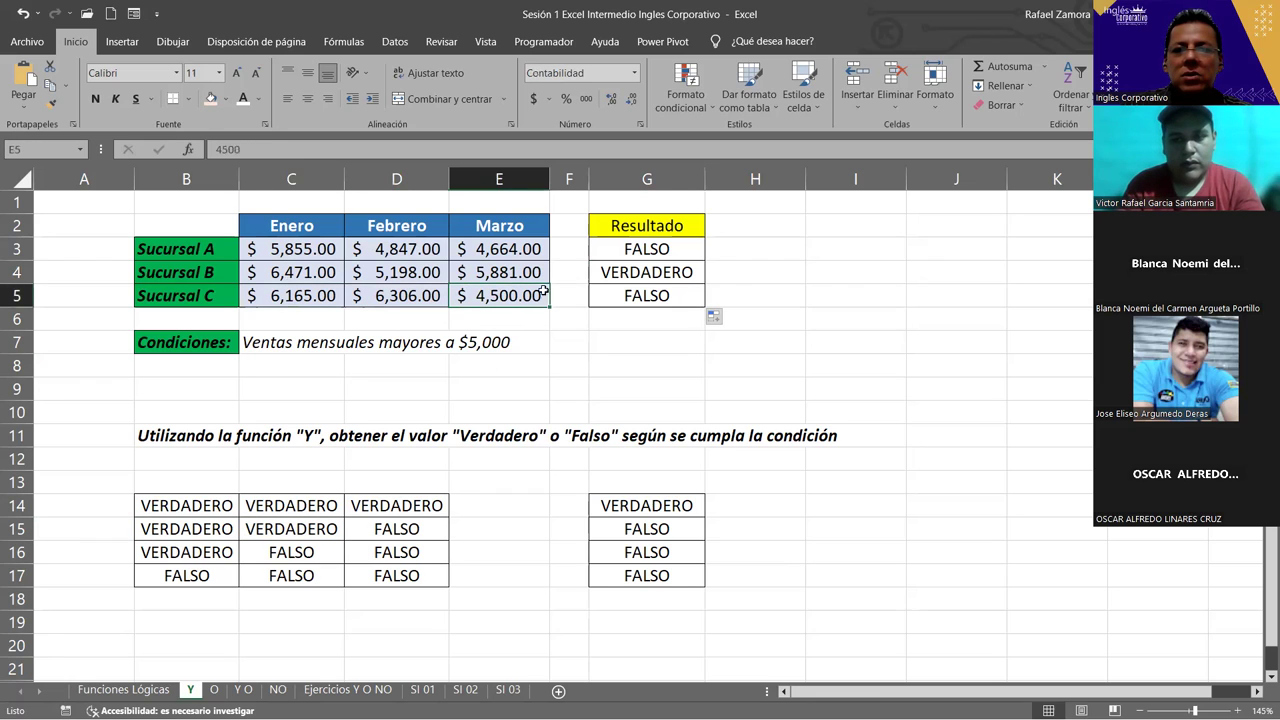
click(641, 293)
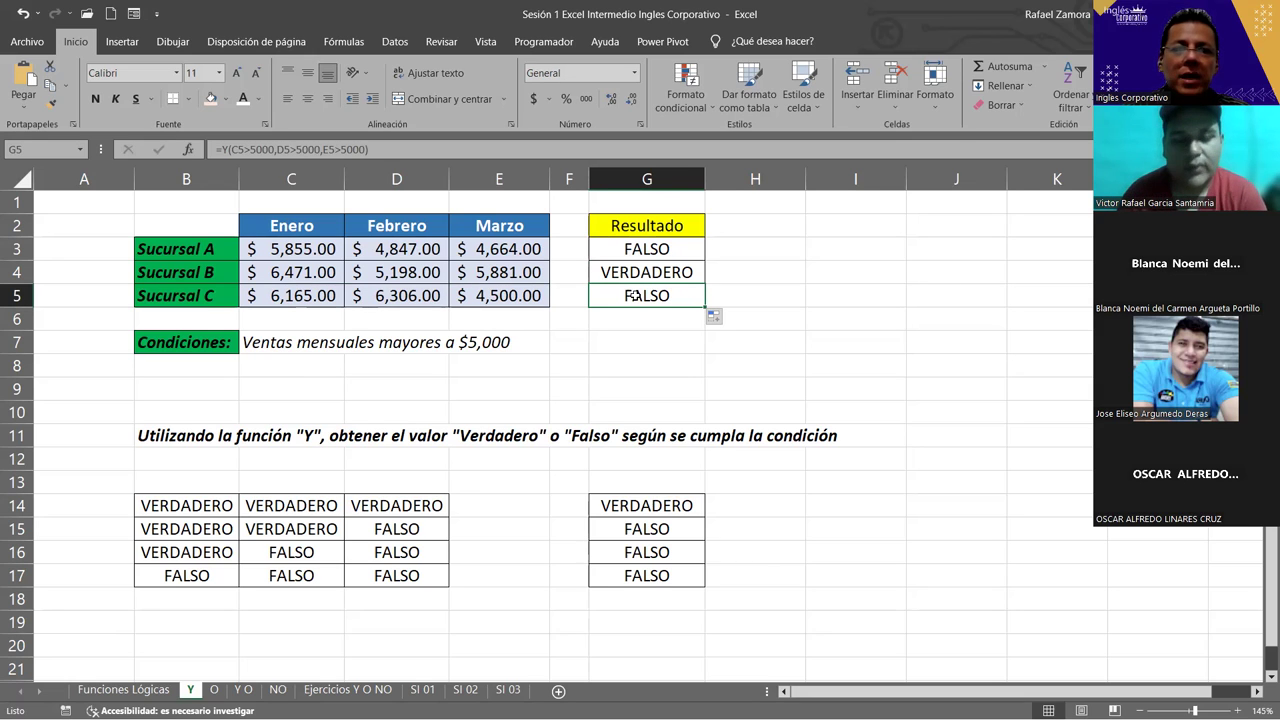
Review Sucursal A's sales in C3:E3 and the Y formula in G3, then switch to the O sheet.
click(316, 255)
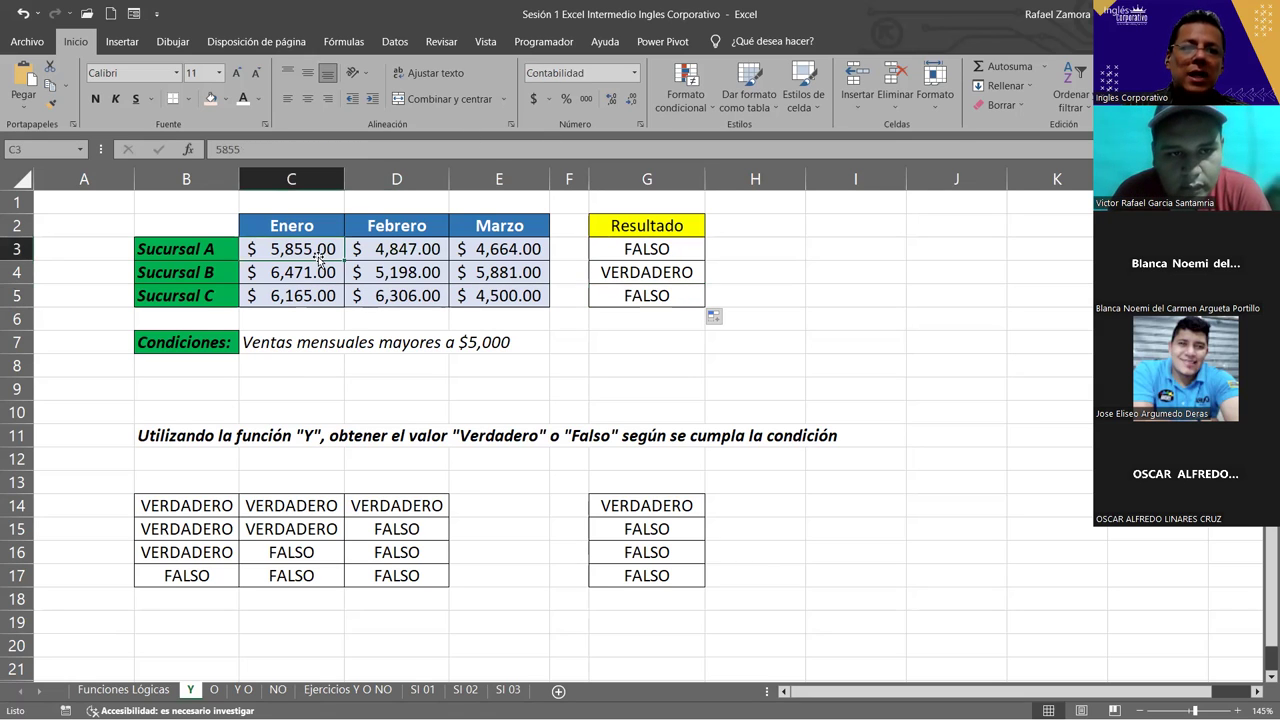
click(381, 249)
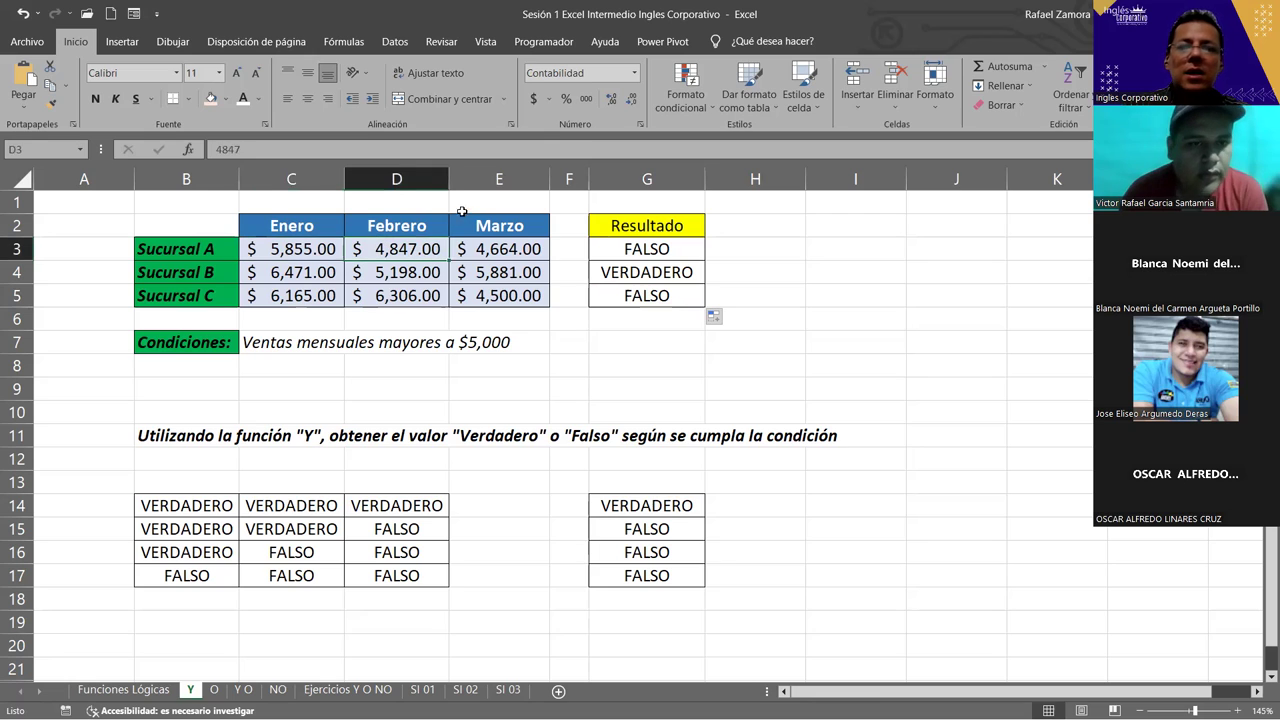
click(532, 249)
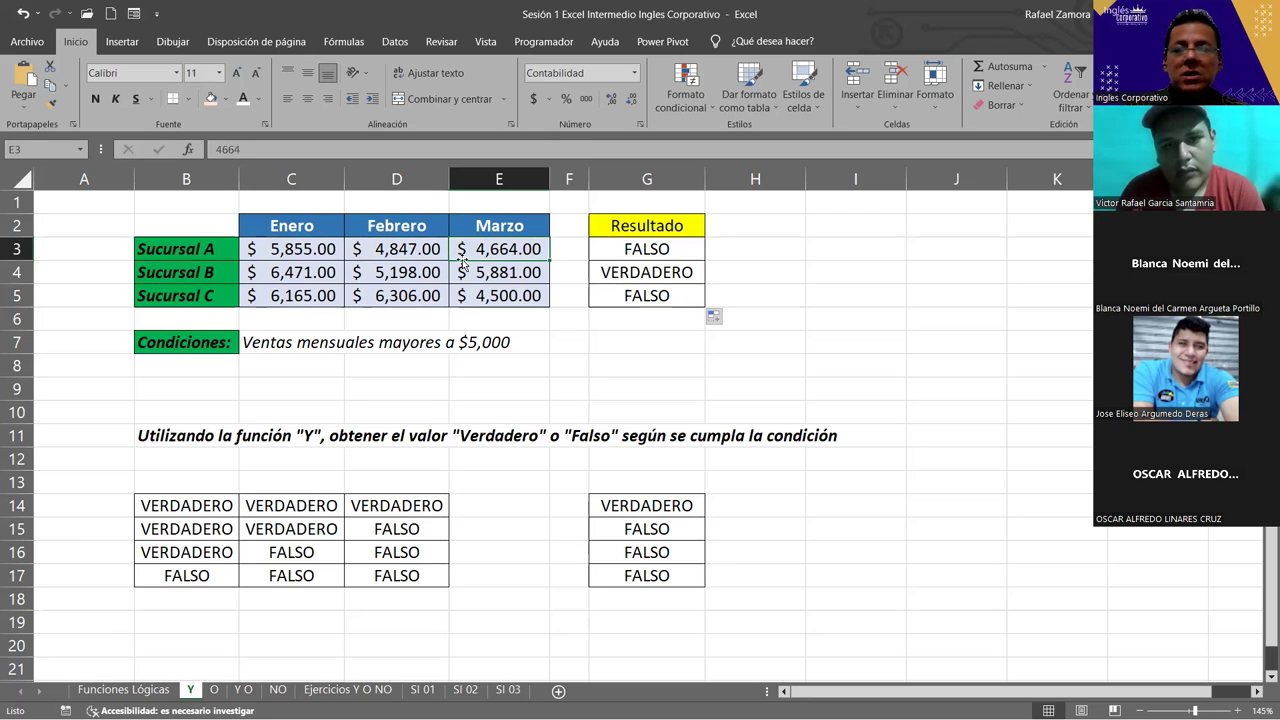
click(656, 252)
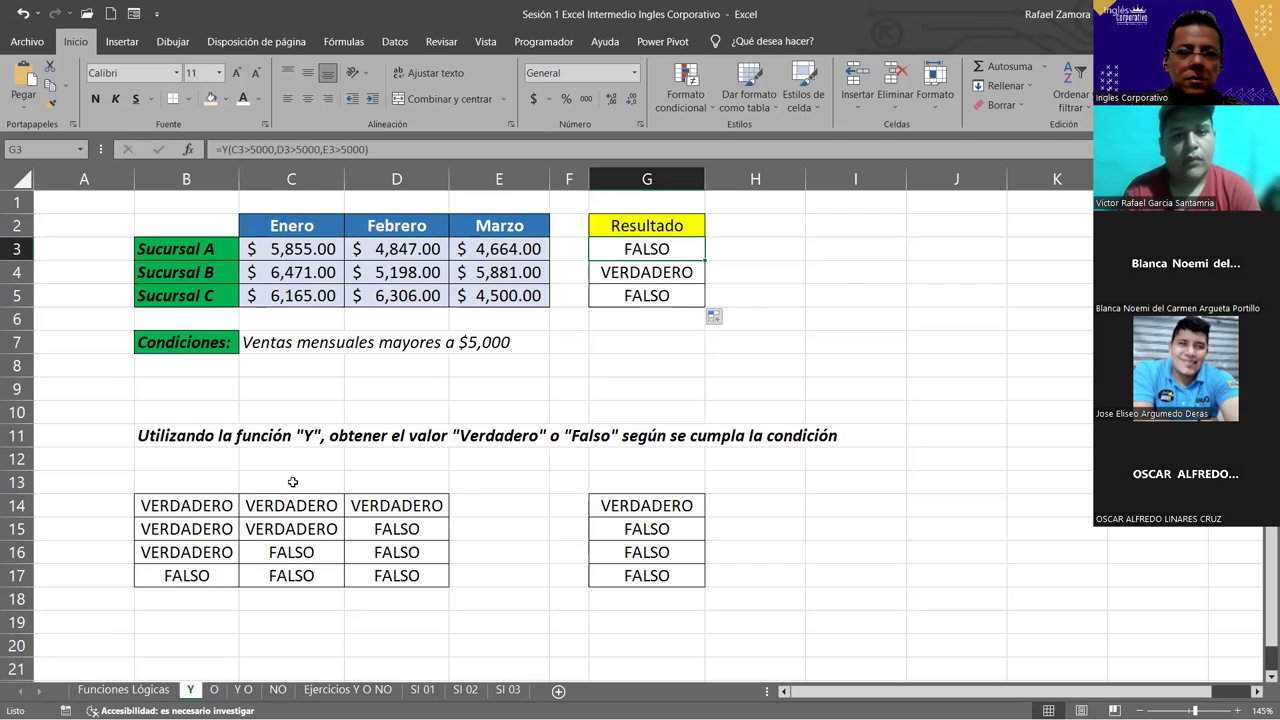
click(710, 345)
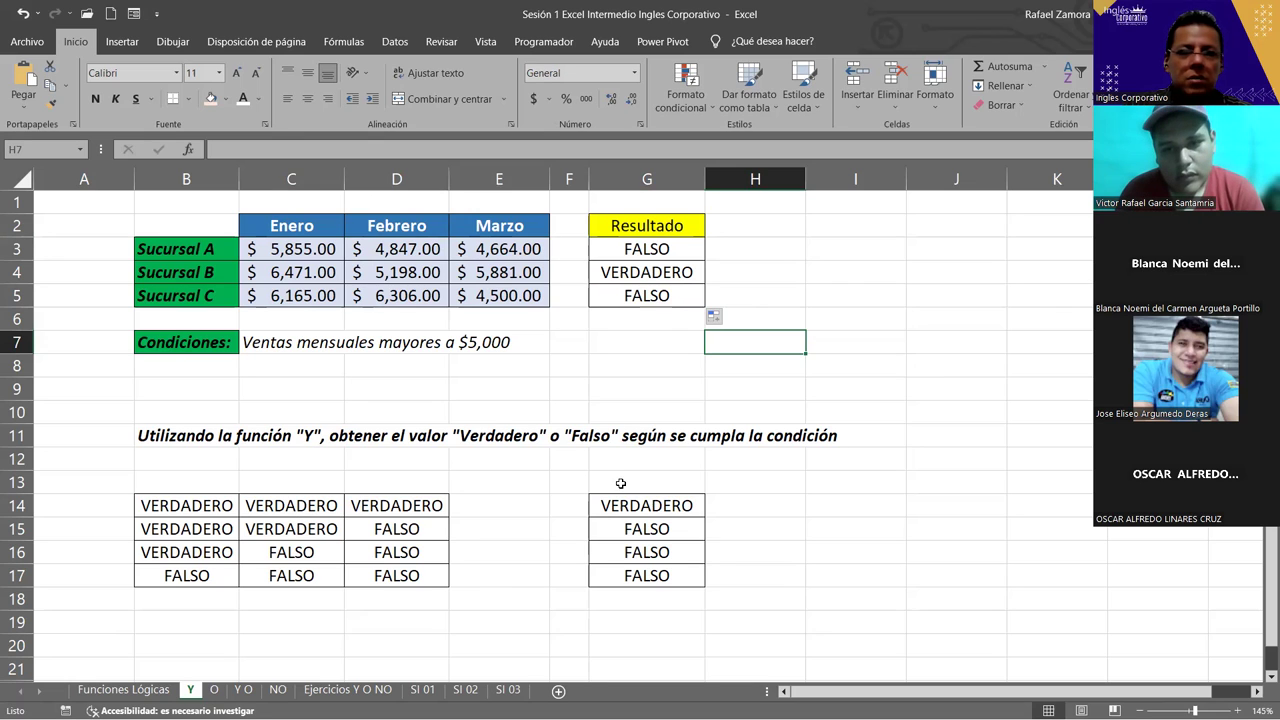
click(289, 265)
click(298, 234)
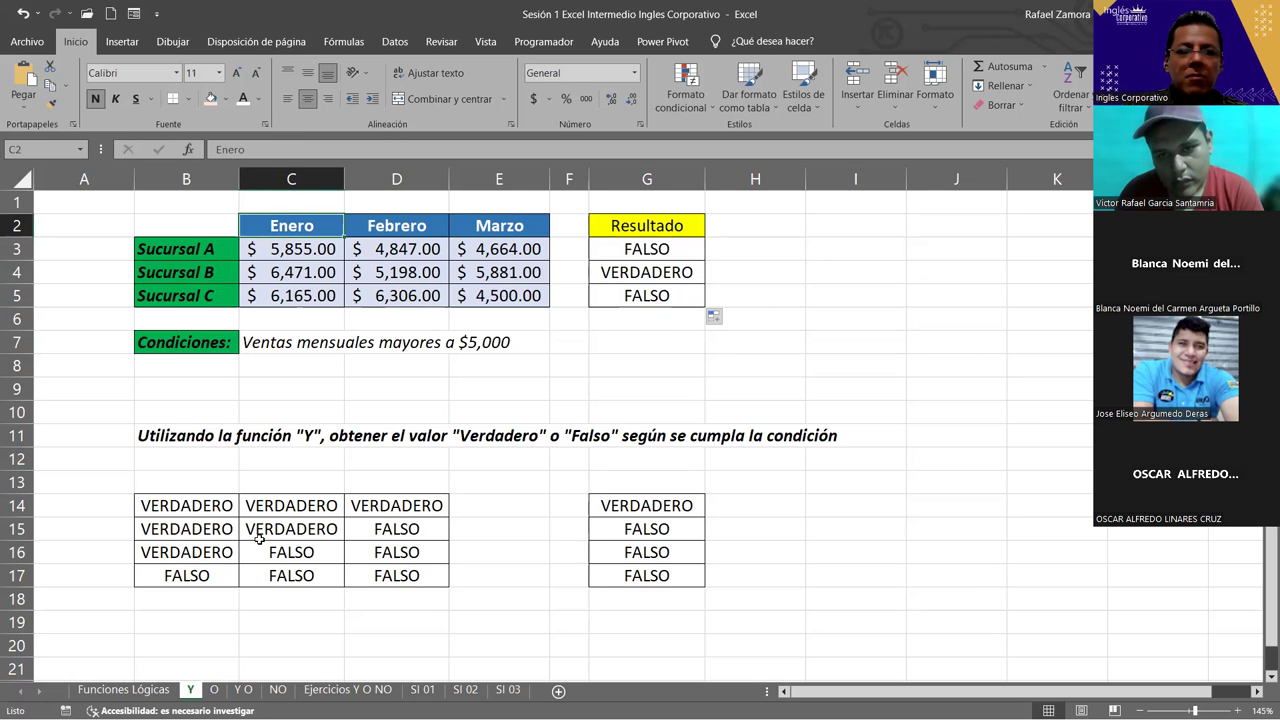
click(213, 690)
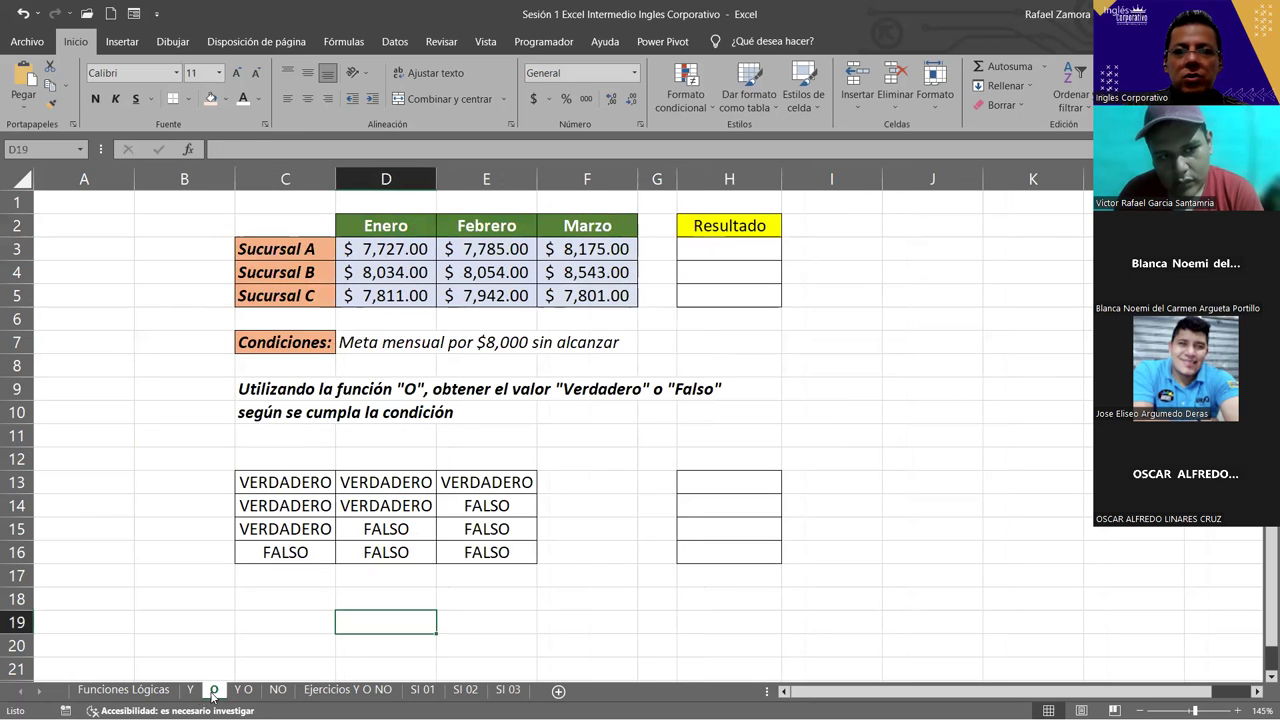
Copy VERDADERO from E13 into the truth-table result cells H13 and H14.
click(787, 432)
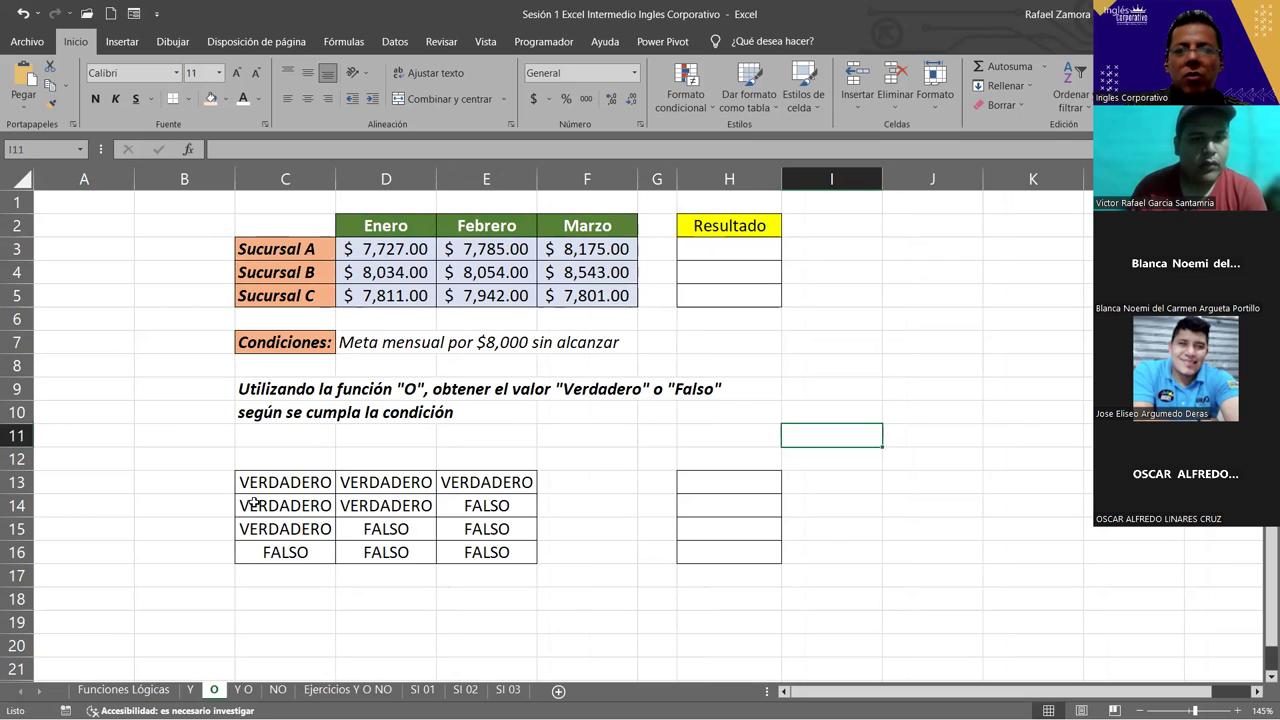
drag(288, 480, 513, 478)
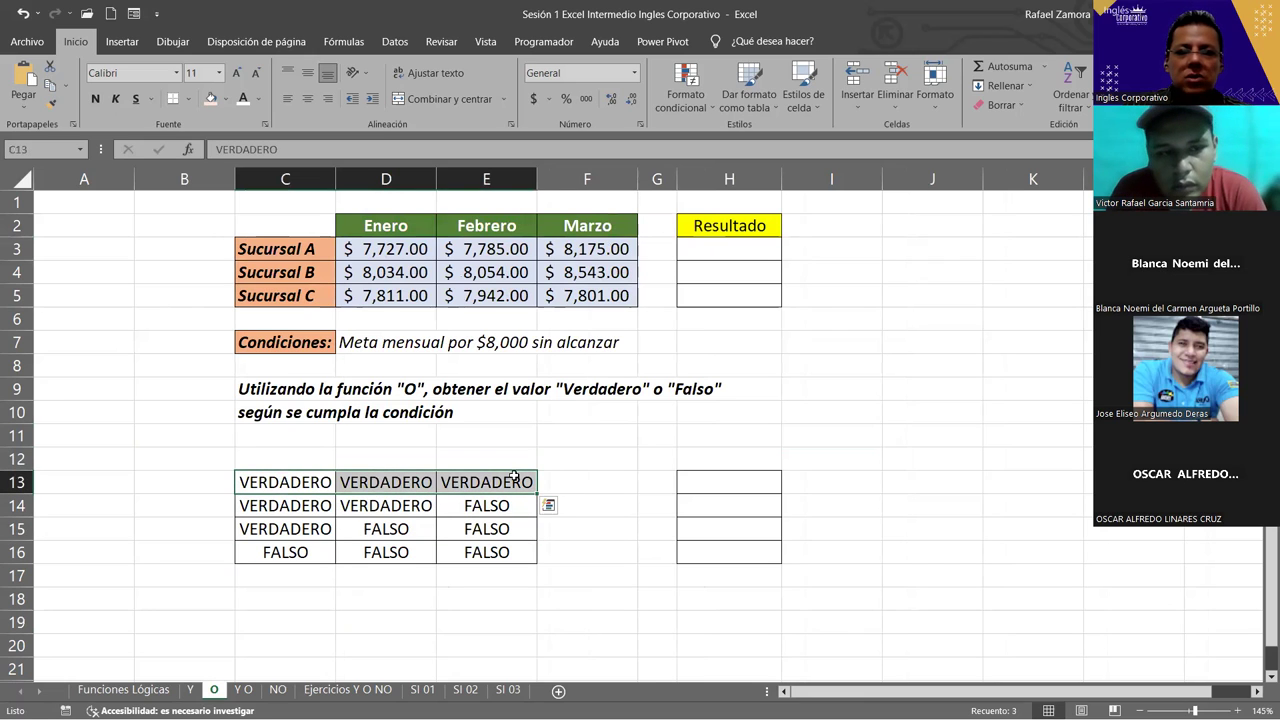
click(513, 478)
key(ctrl+c)
click(738, 486)
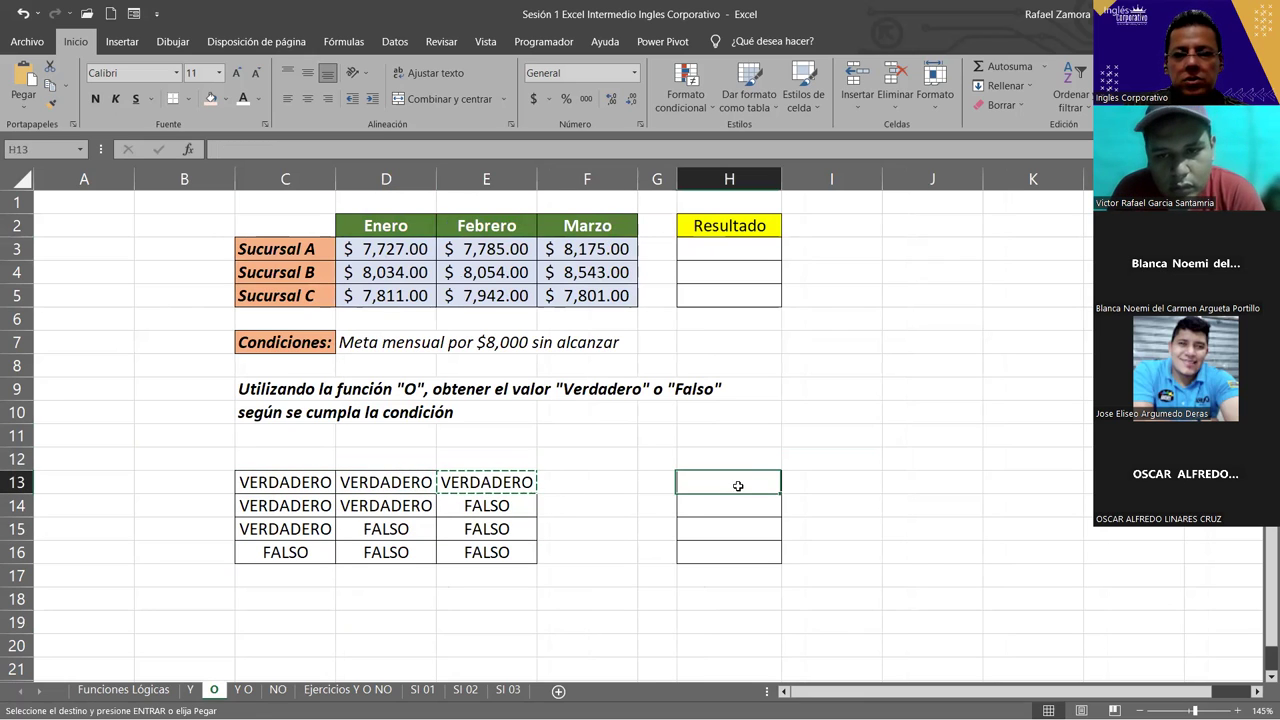
key(ctrl+v)
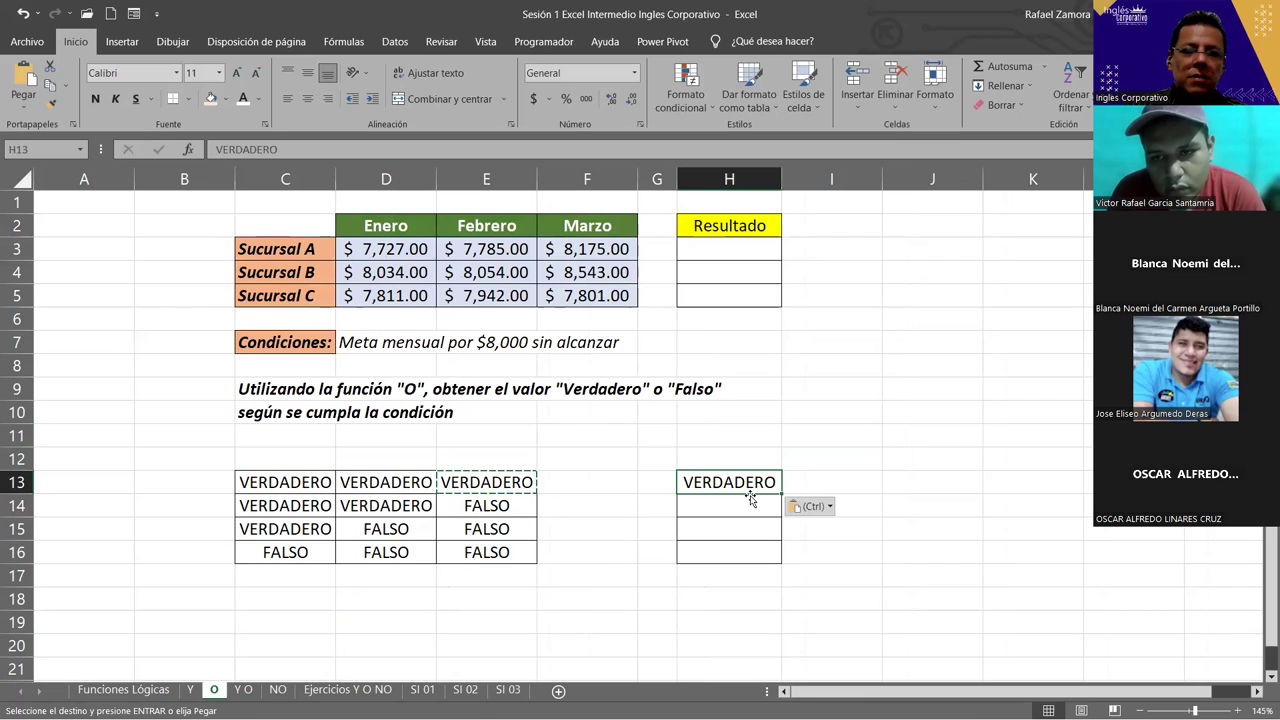
drag(282, 507, 486, 506)
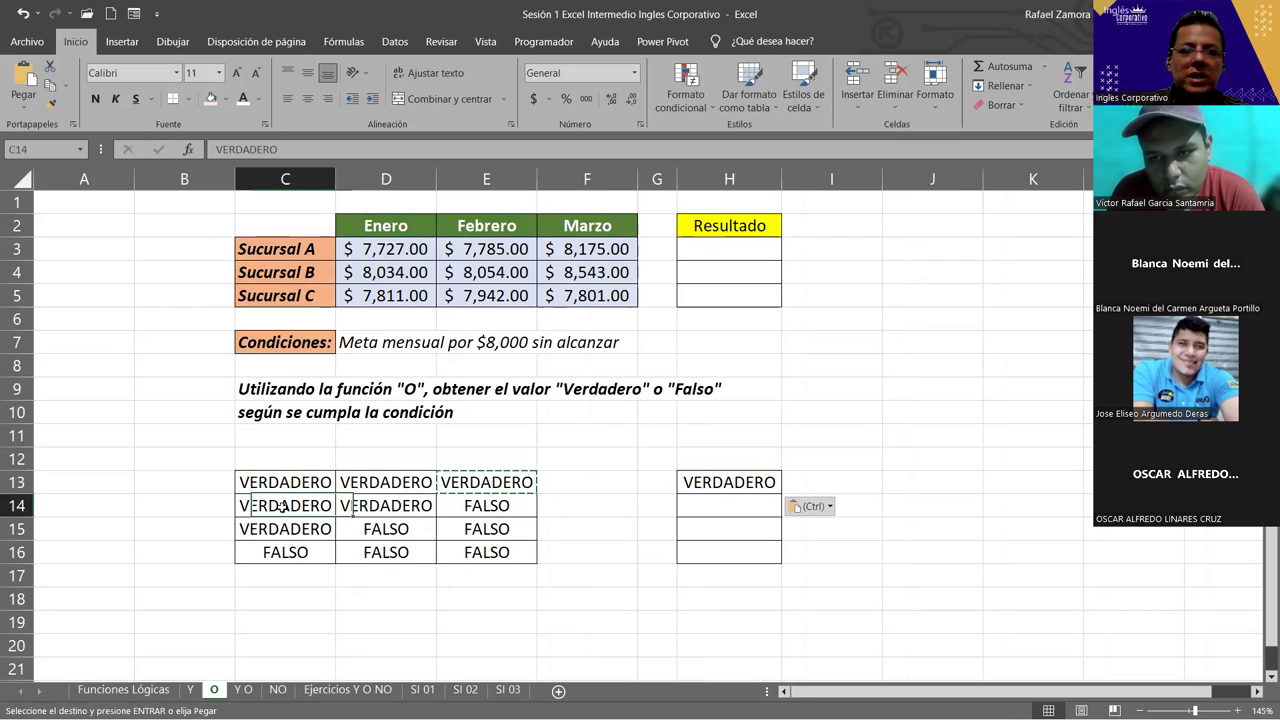
drag(393, 507, 403, 511)
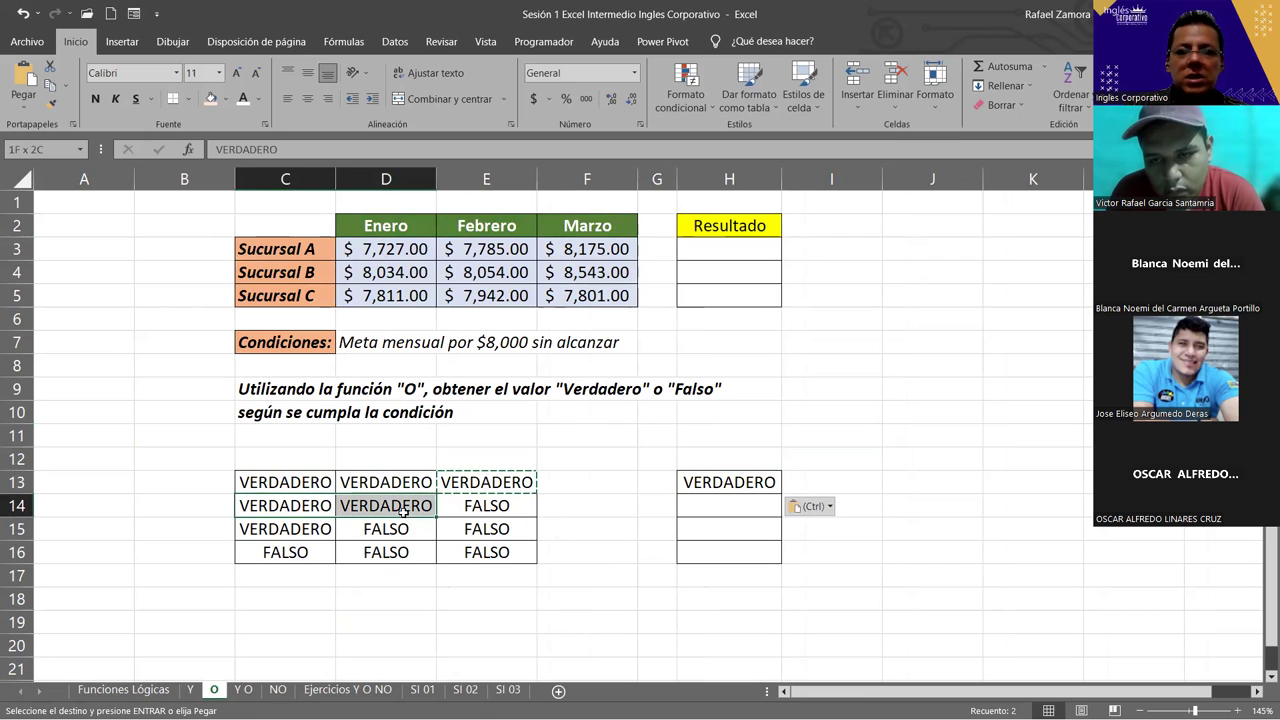
click(718, 504)
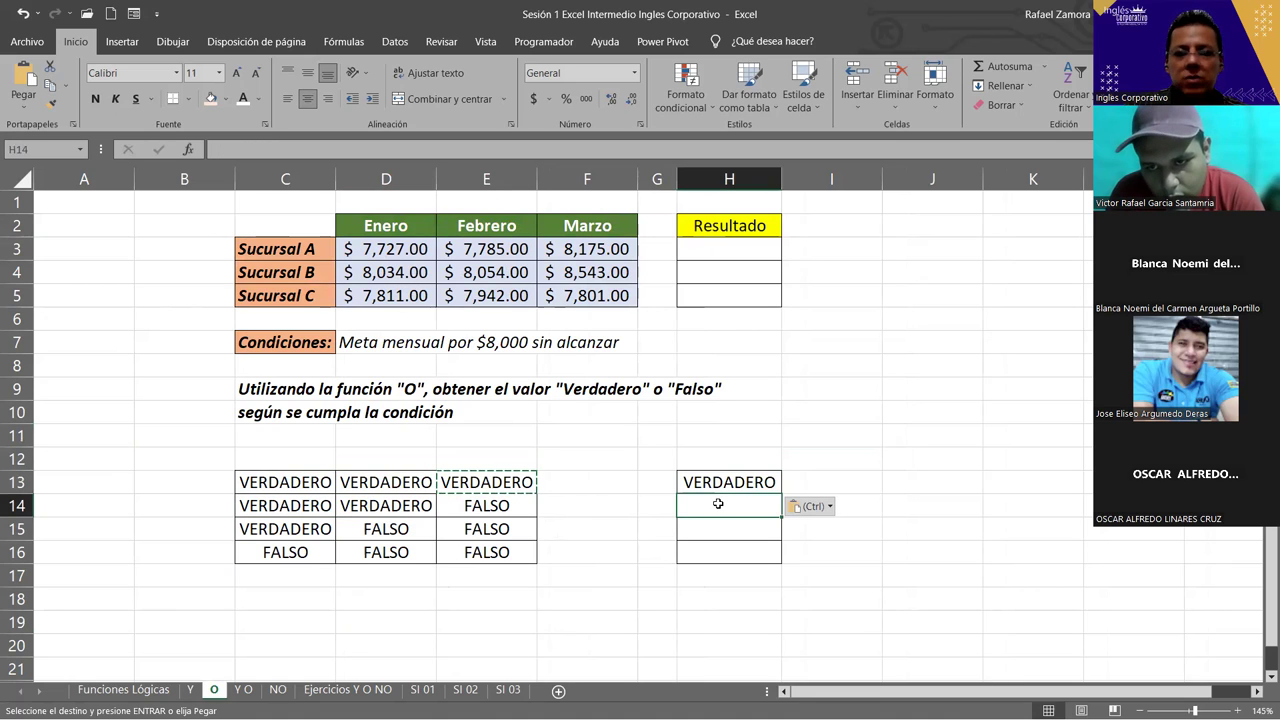
key(ctrl+v)
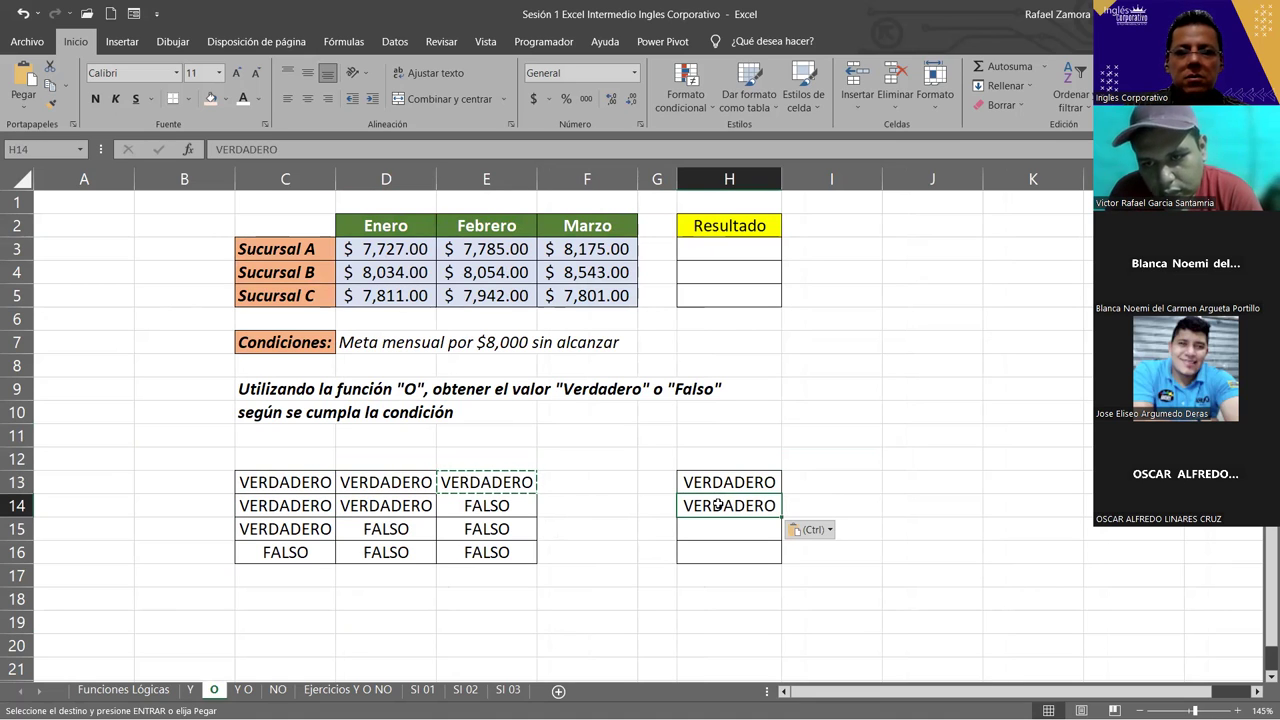
Paste VERDADERO into H15 and copy FALSO from E16 into H16.
drag(304, 521, 458, 527)
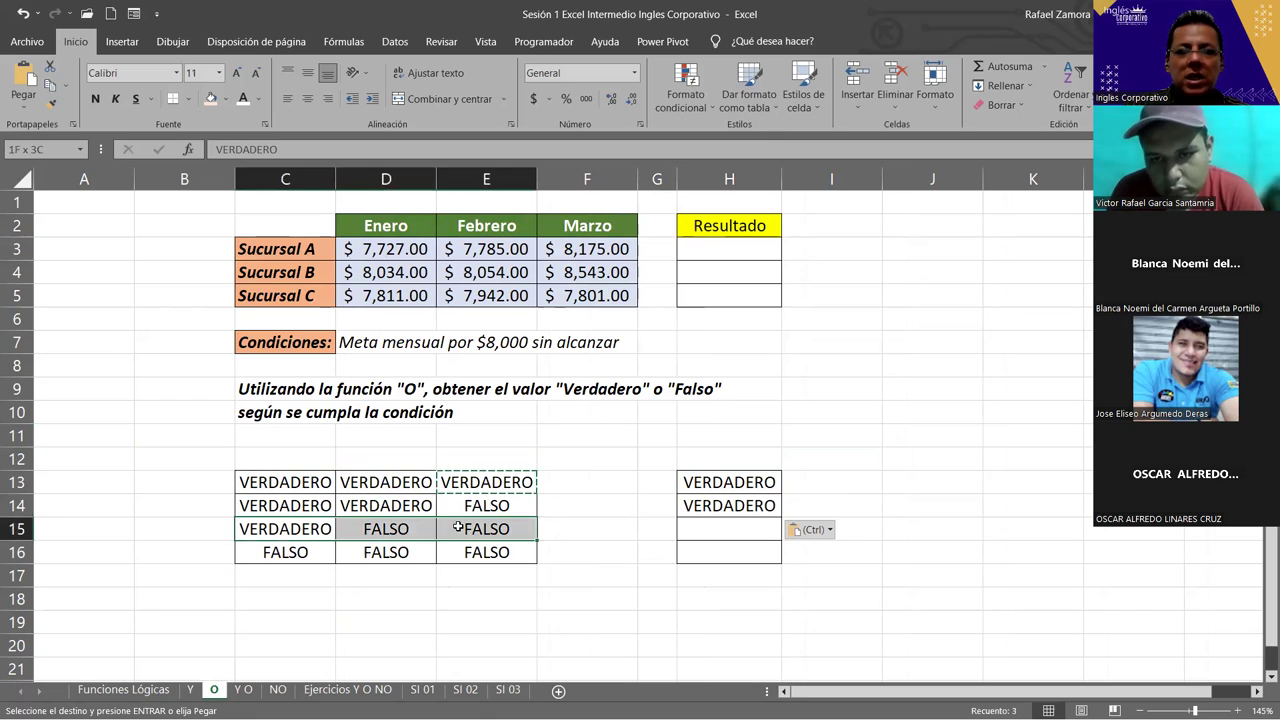
click(273, 531)
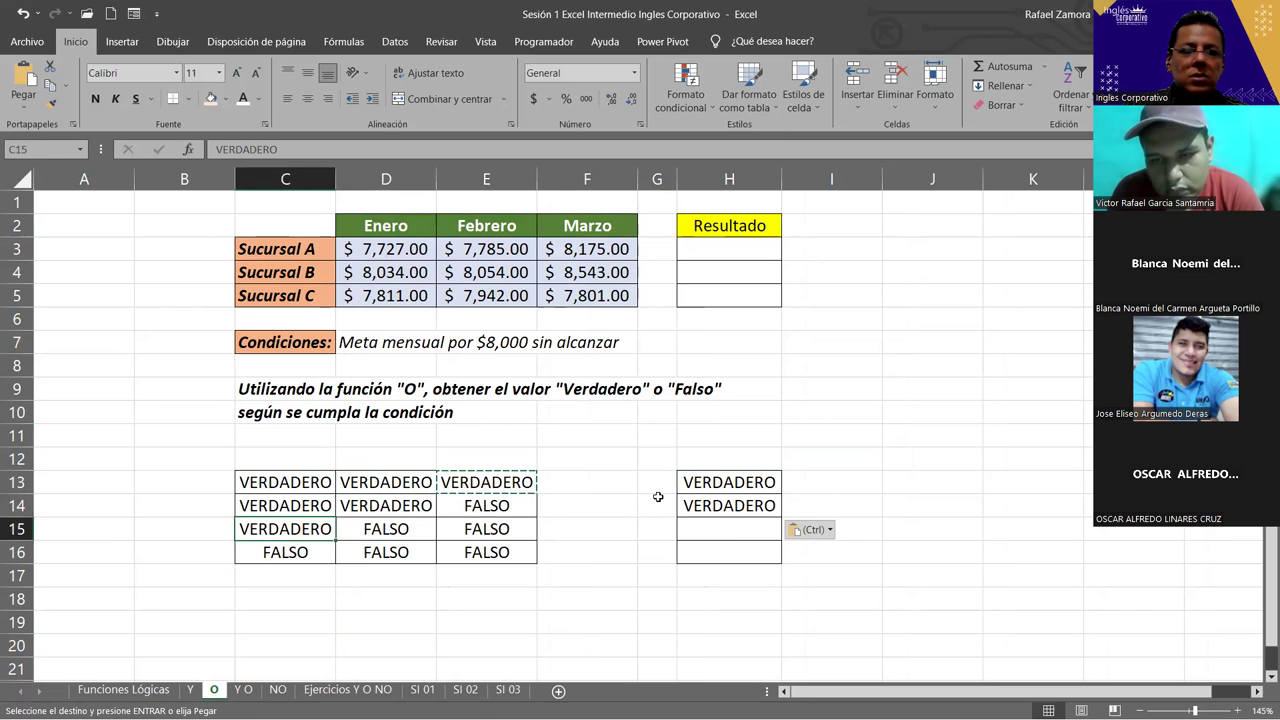
click(731, 536)
key(ctrl+v)
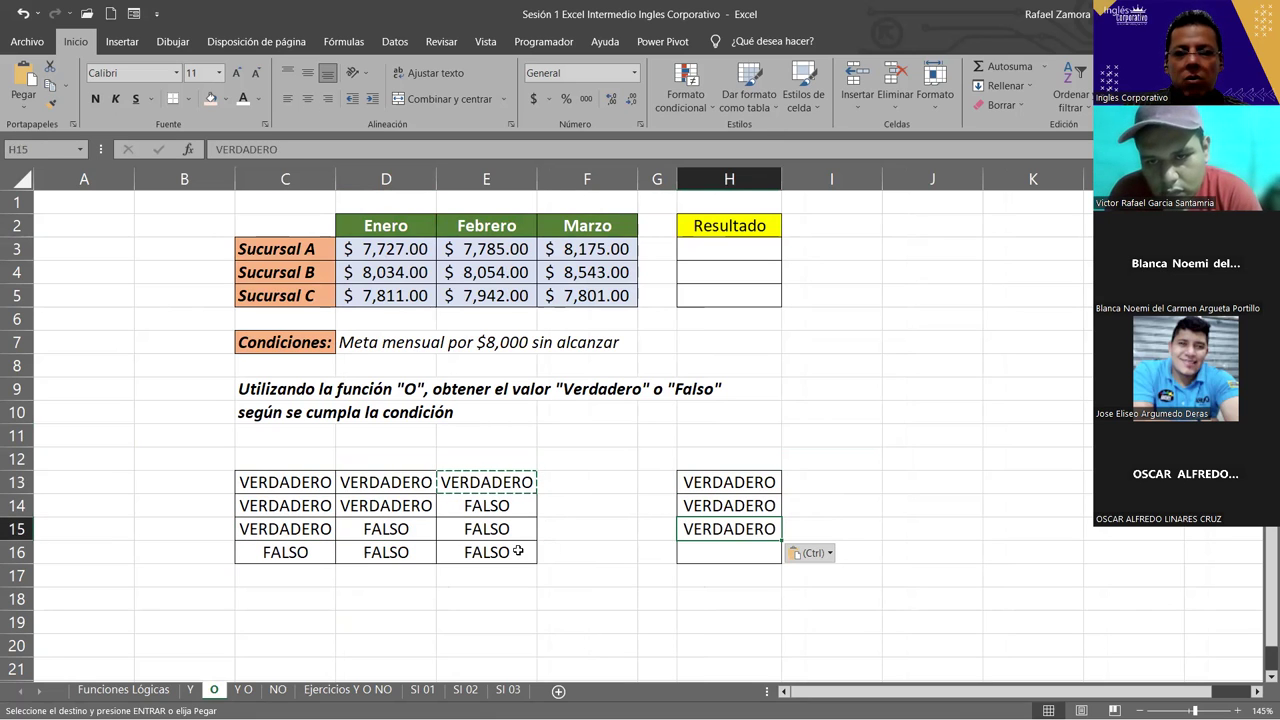
click(520, 550)
key(ctrl+c)
click(730, 552)
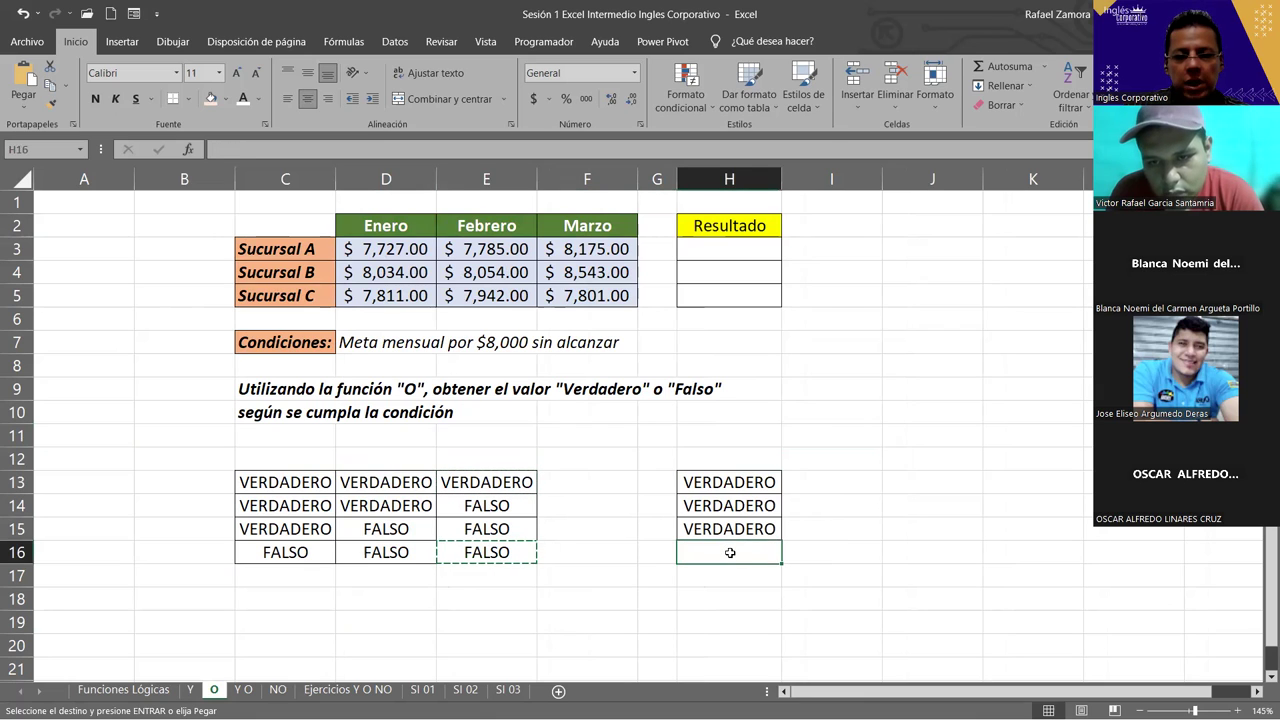
key(ctrl+v)
key(Down)
key(Down)
key(Escape)
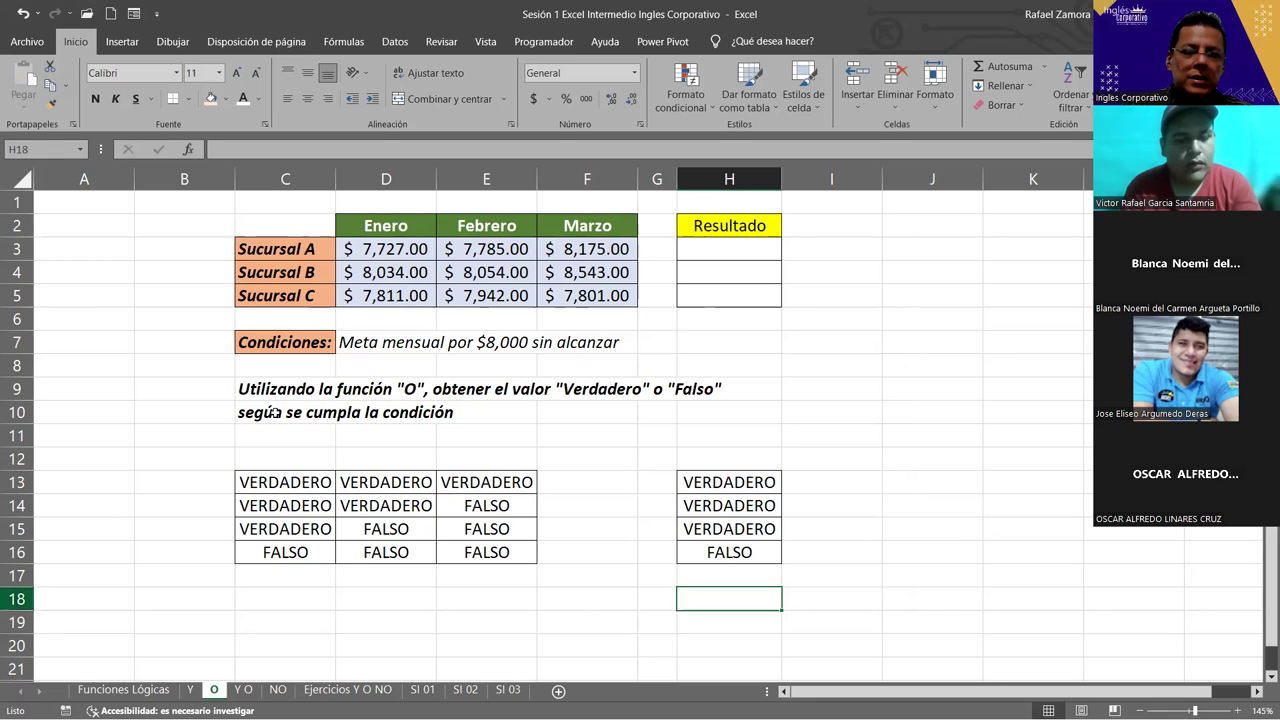
Flip between the Y and O sheets, then go to the Y O student-grades sheet.
click(191, 690)
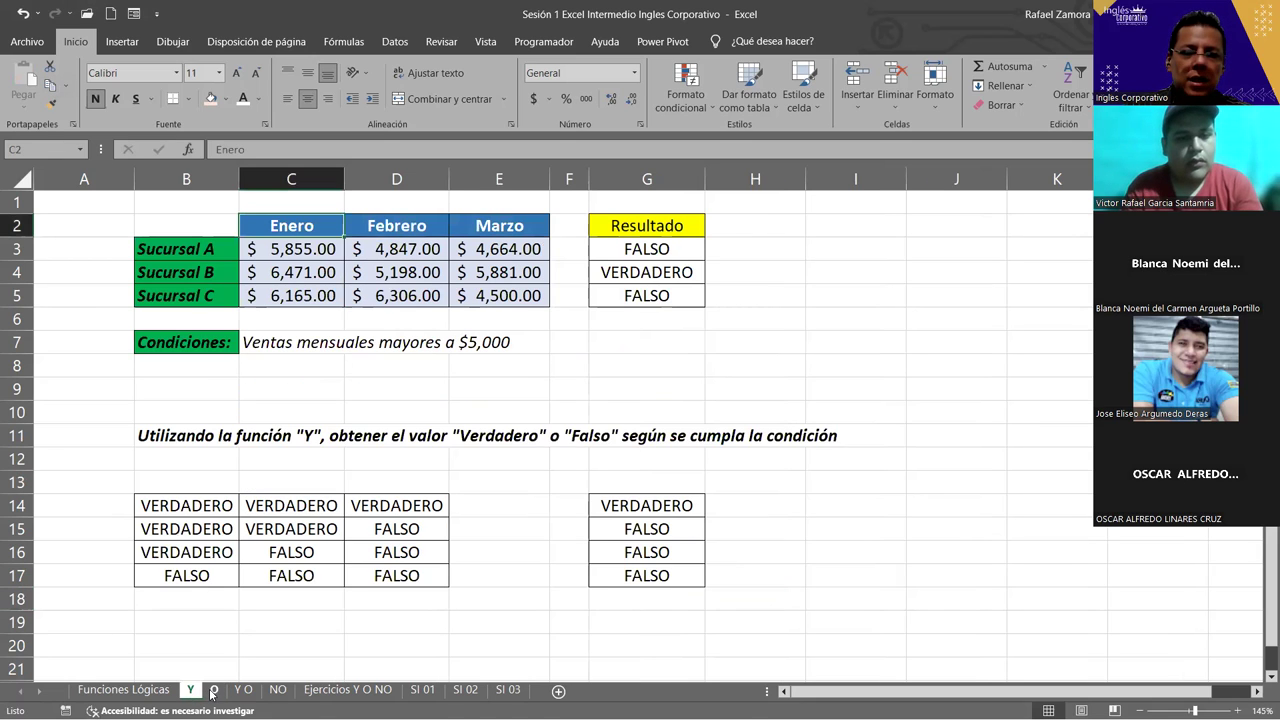
click(213, 690)
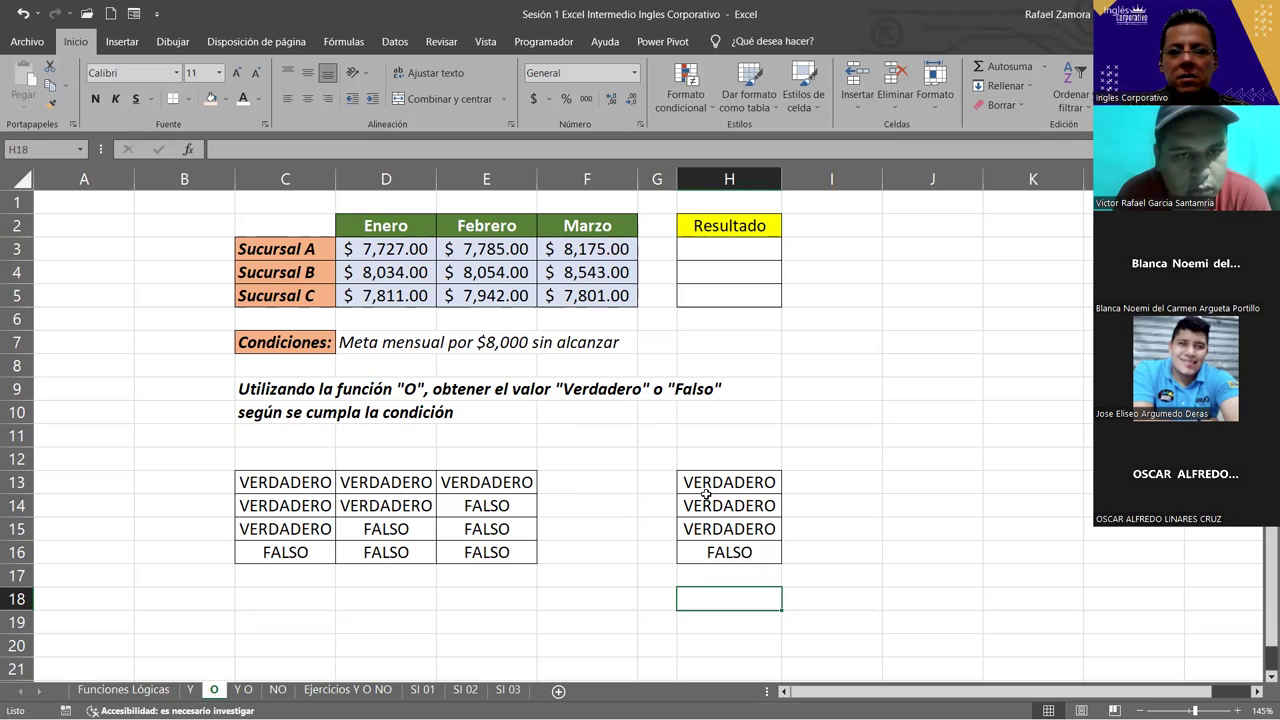
click(244, 690)
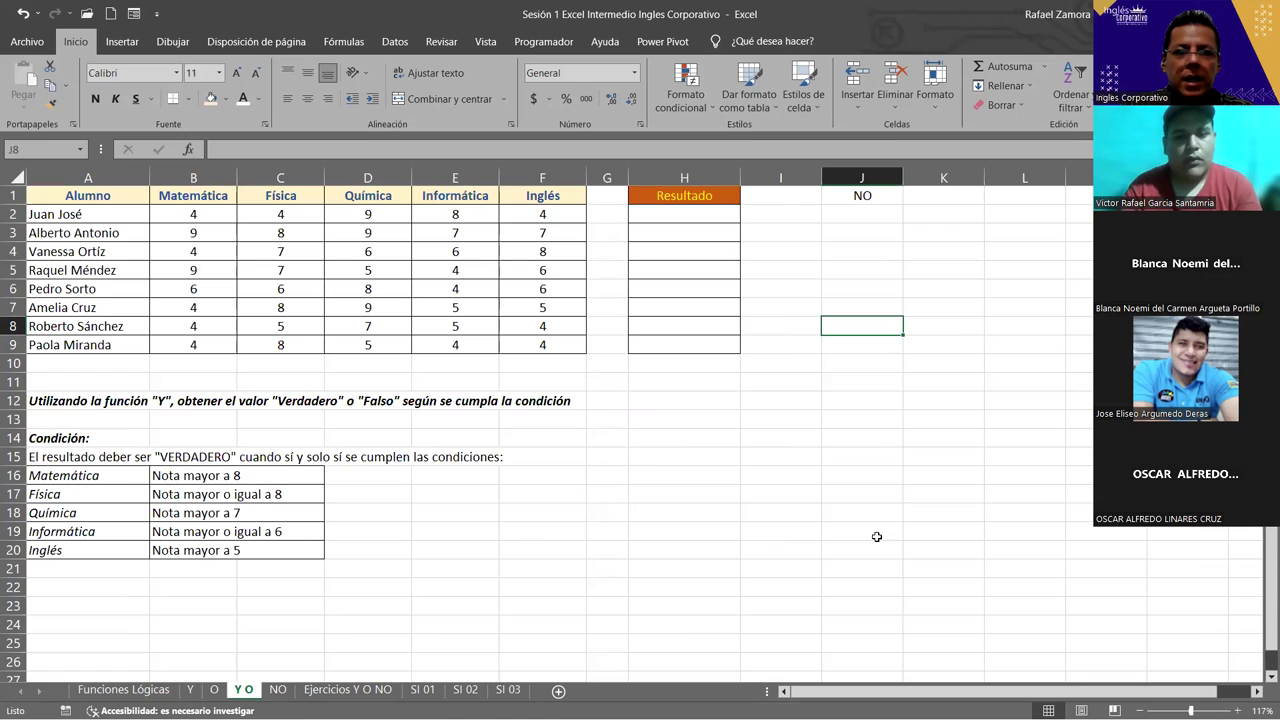
click(278, 690)
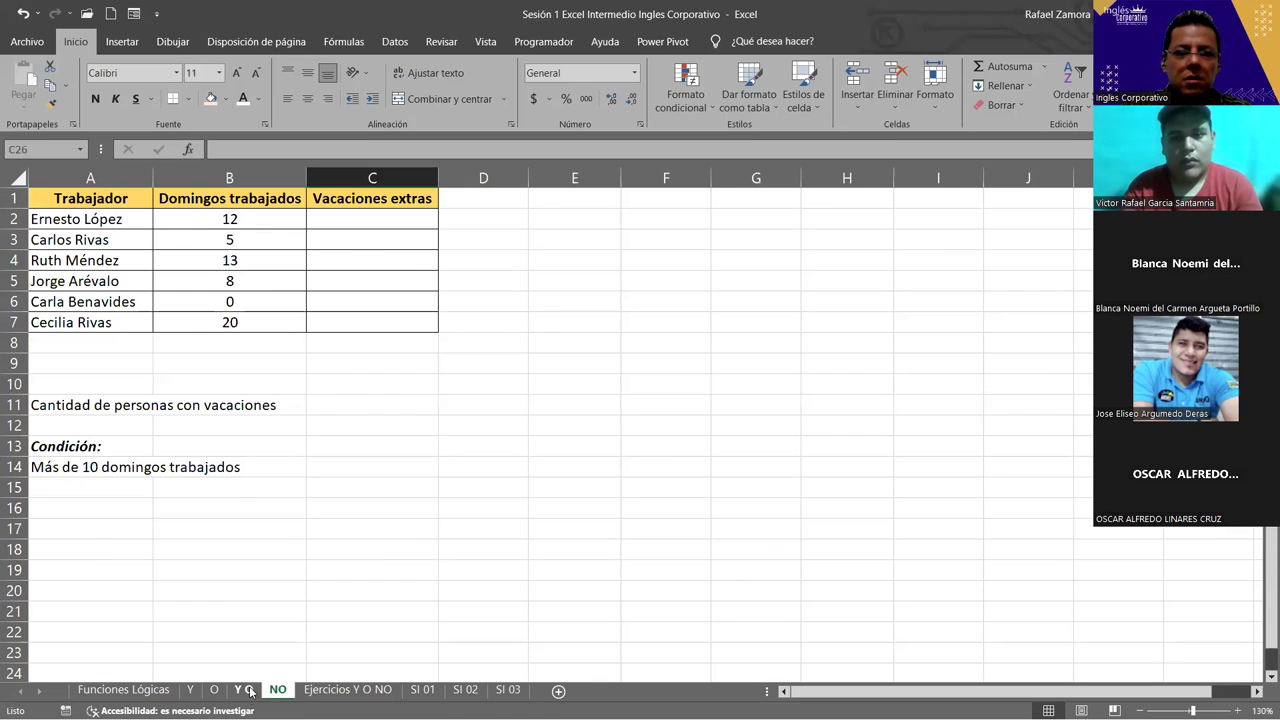
click(246, 692)
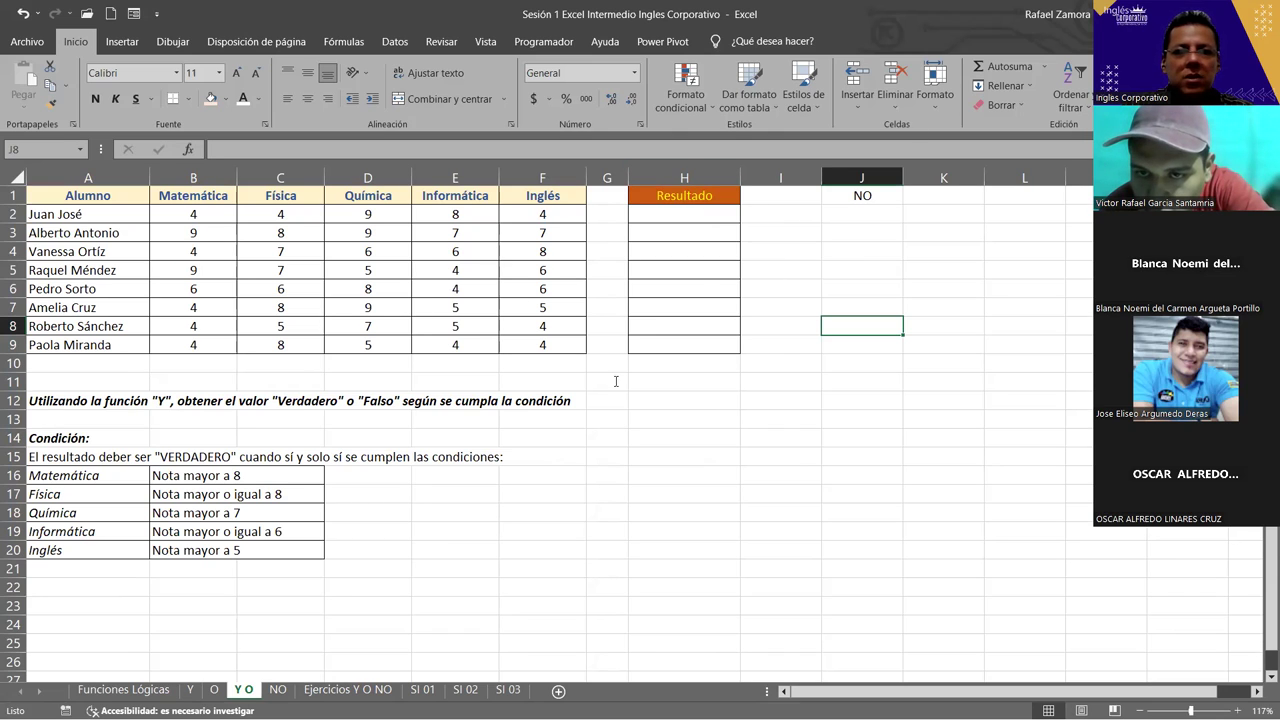
Look over the condition list and the first student's grades, ending on Resultado cell H2.
drag(185, 475, 190, 550)
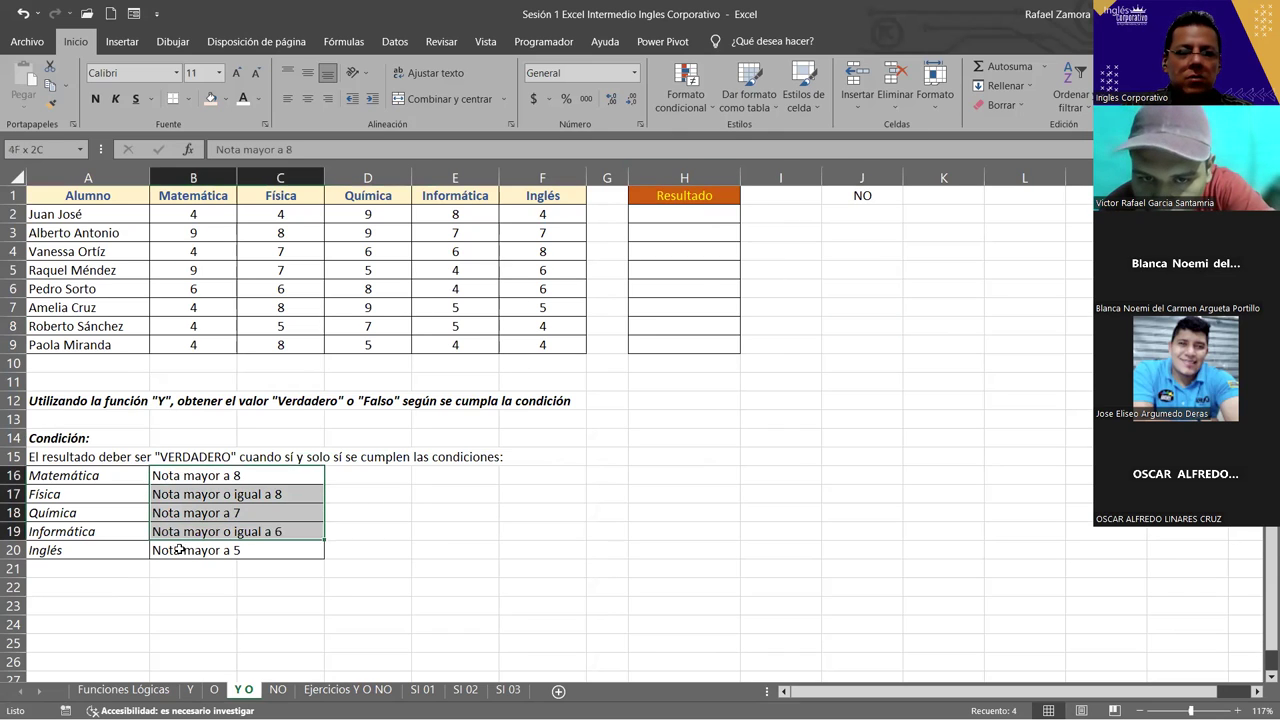
drag(100, 477, 180, 538)
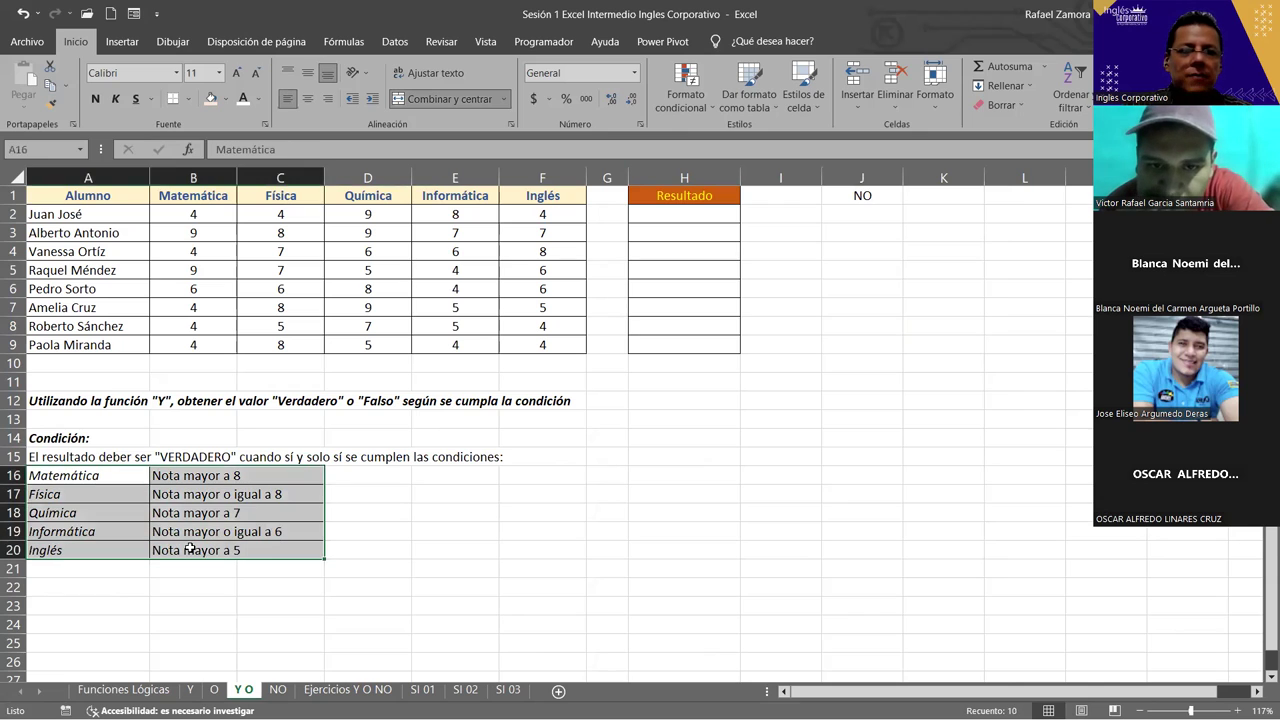
click(207, 213)
click(298, 214)
click(370, 214)
click(465, 214)
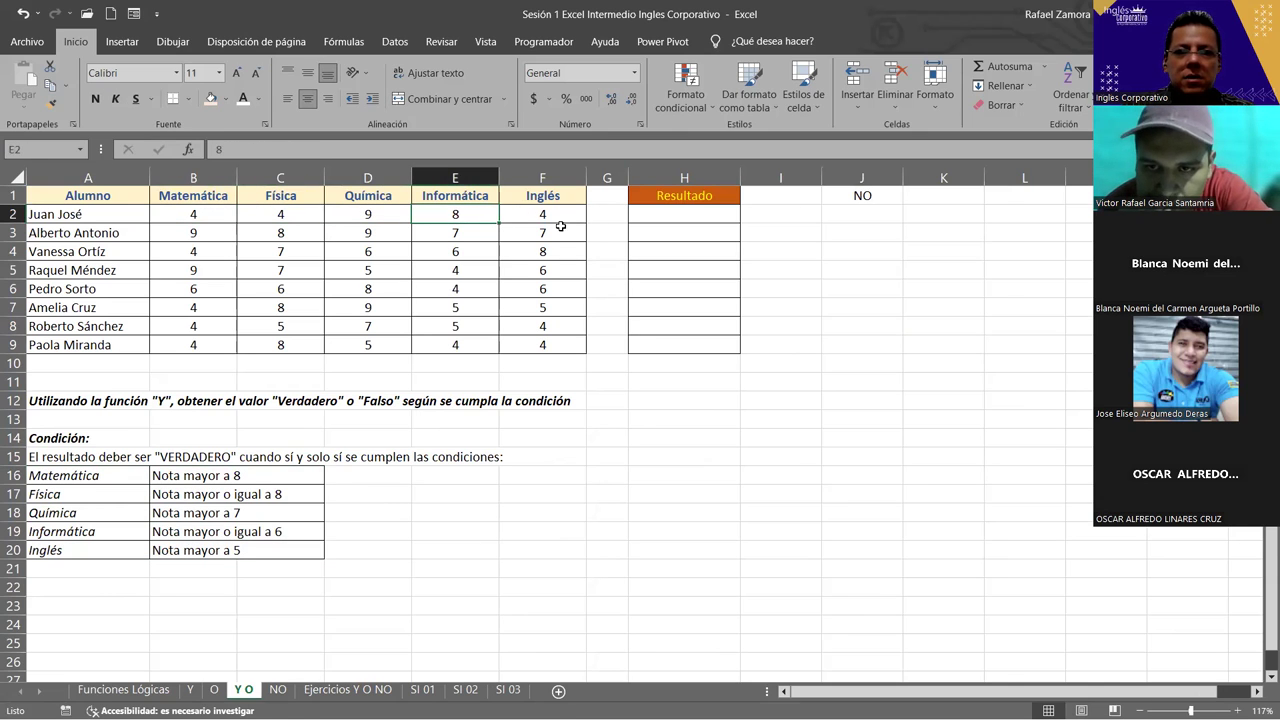
click(712, 216)
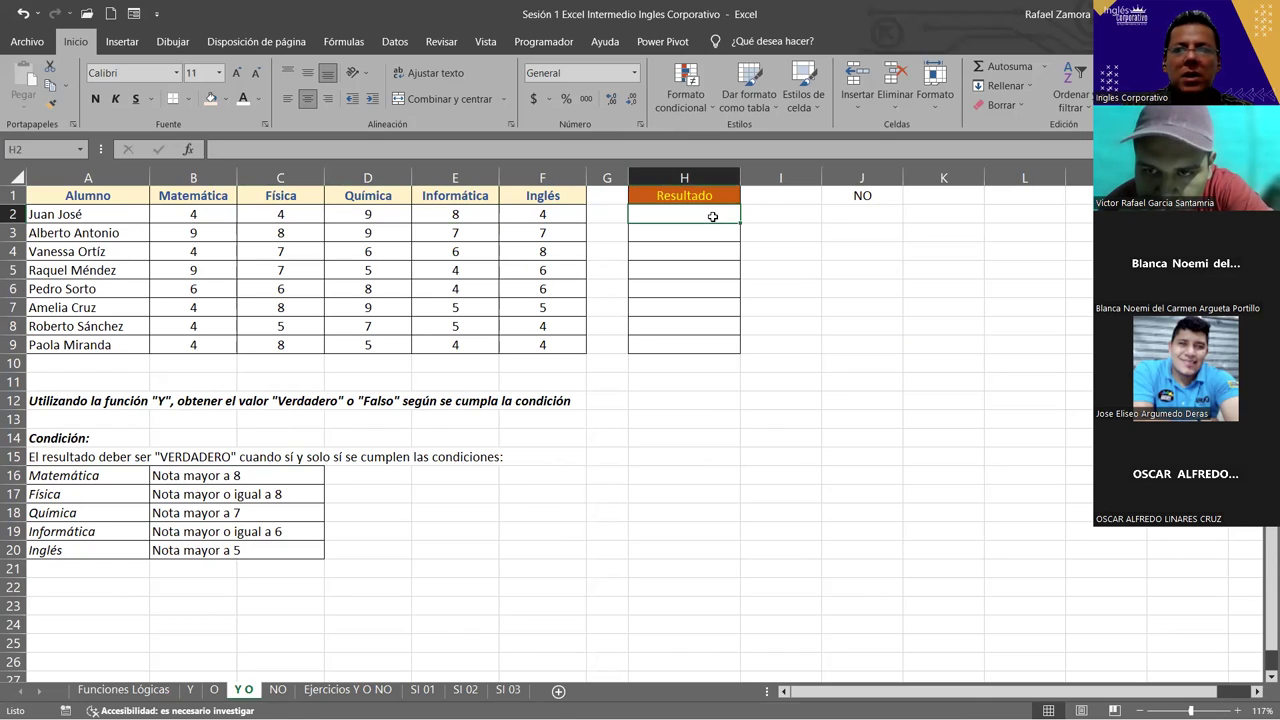
click(704, 232)
click(683, 212)
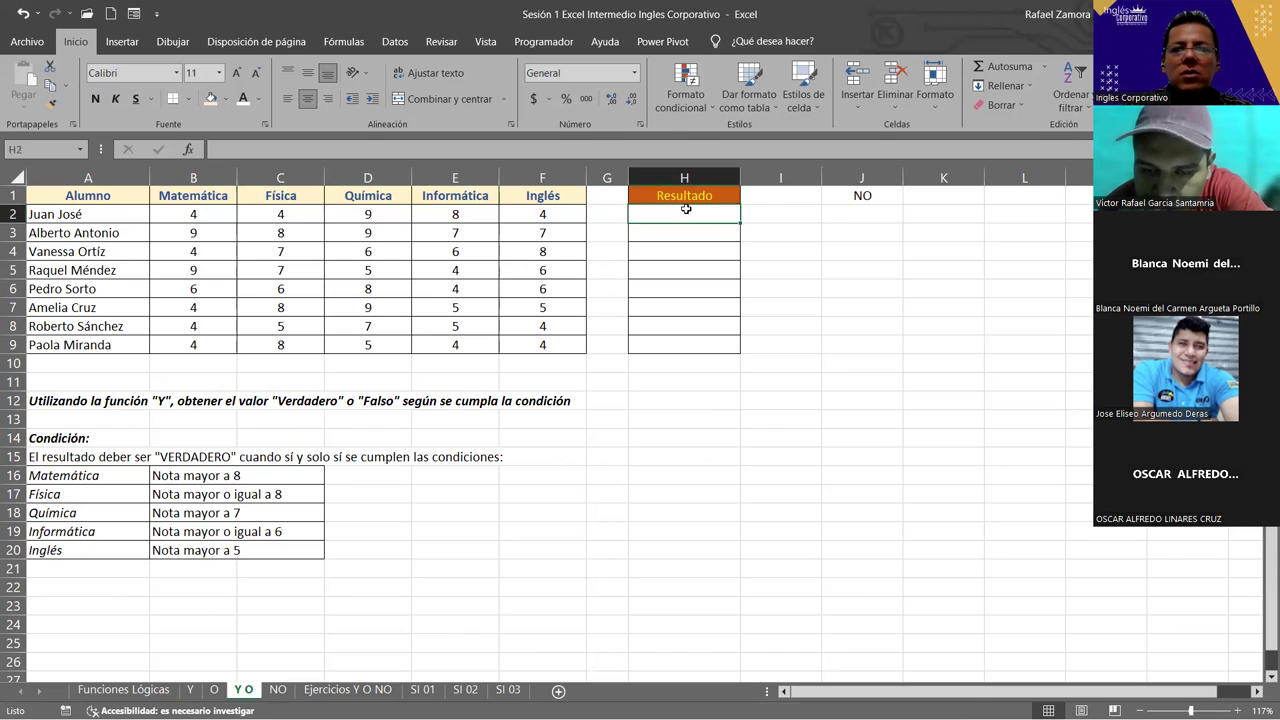
Shade subject names Matemática to Inglés light blue and start typing =y in H2.
drag(92, 476, 85, 566)
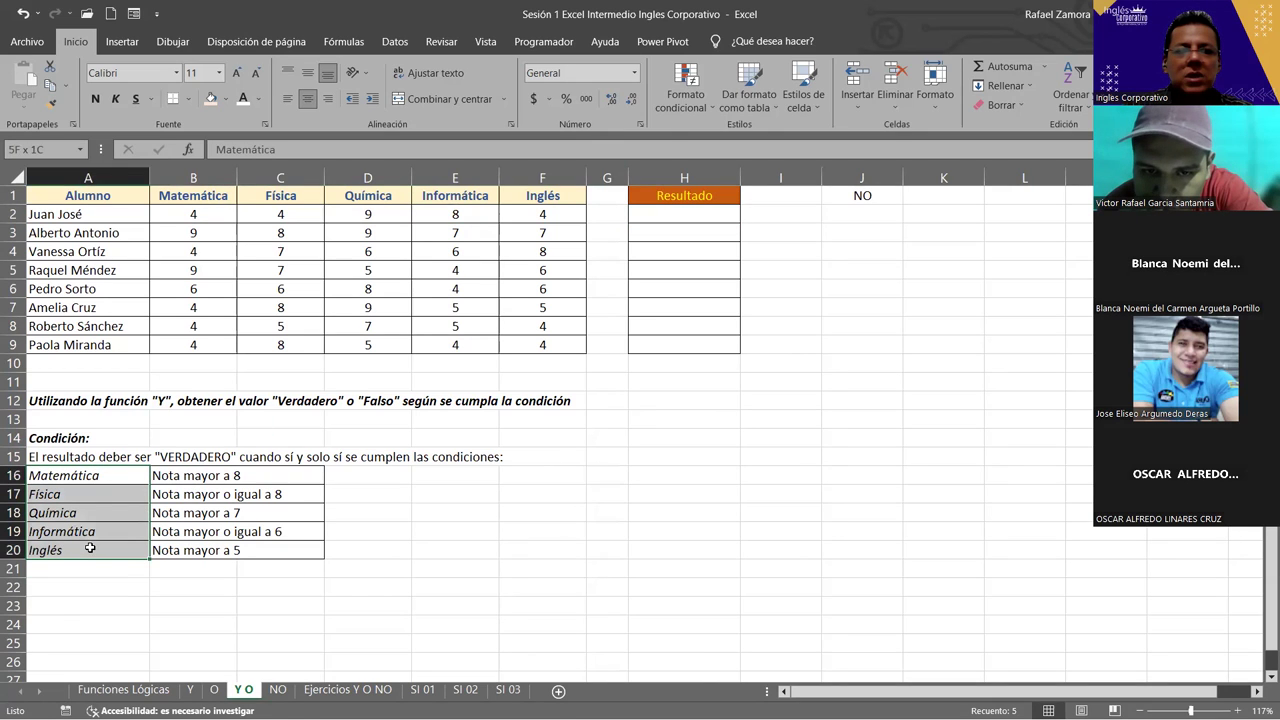
drag(200, 475, 300, 550)
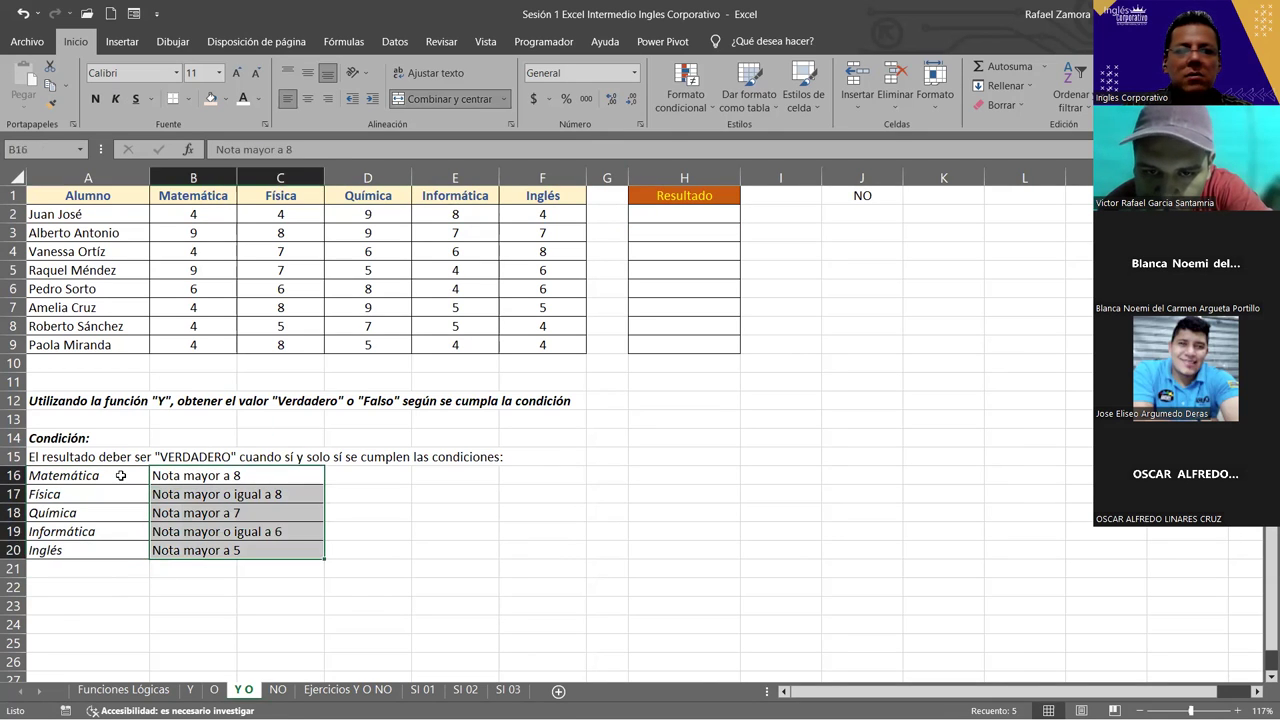
drag(118, 476, 120, 548)
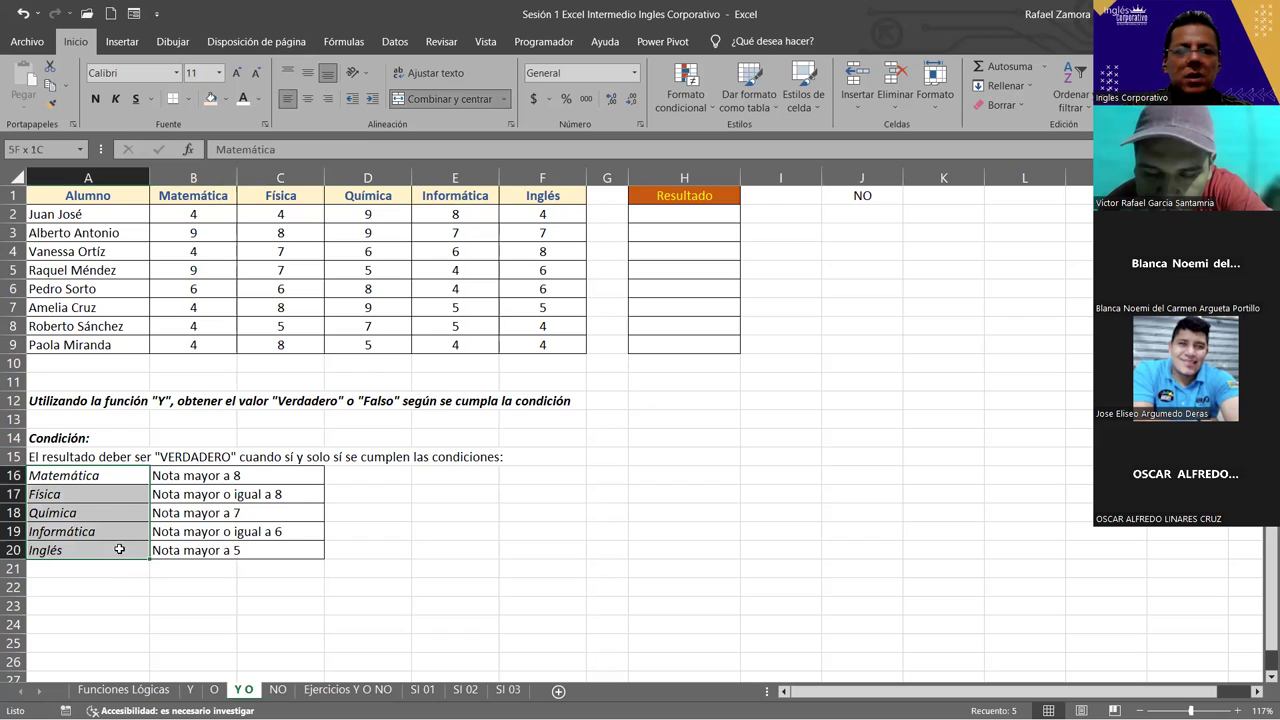
click(226, 98)
click(261, 169)
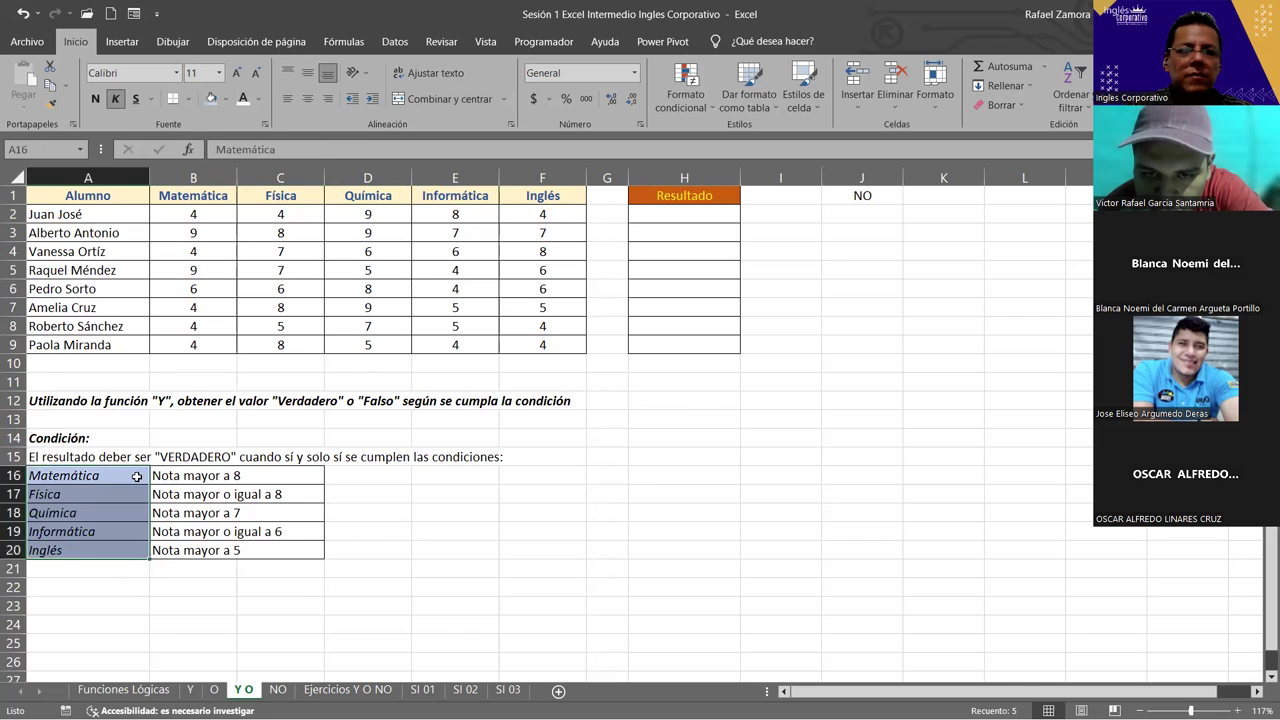
click(216, 494)
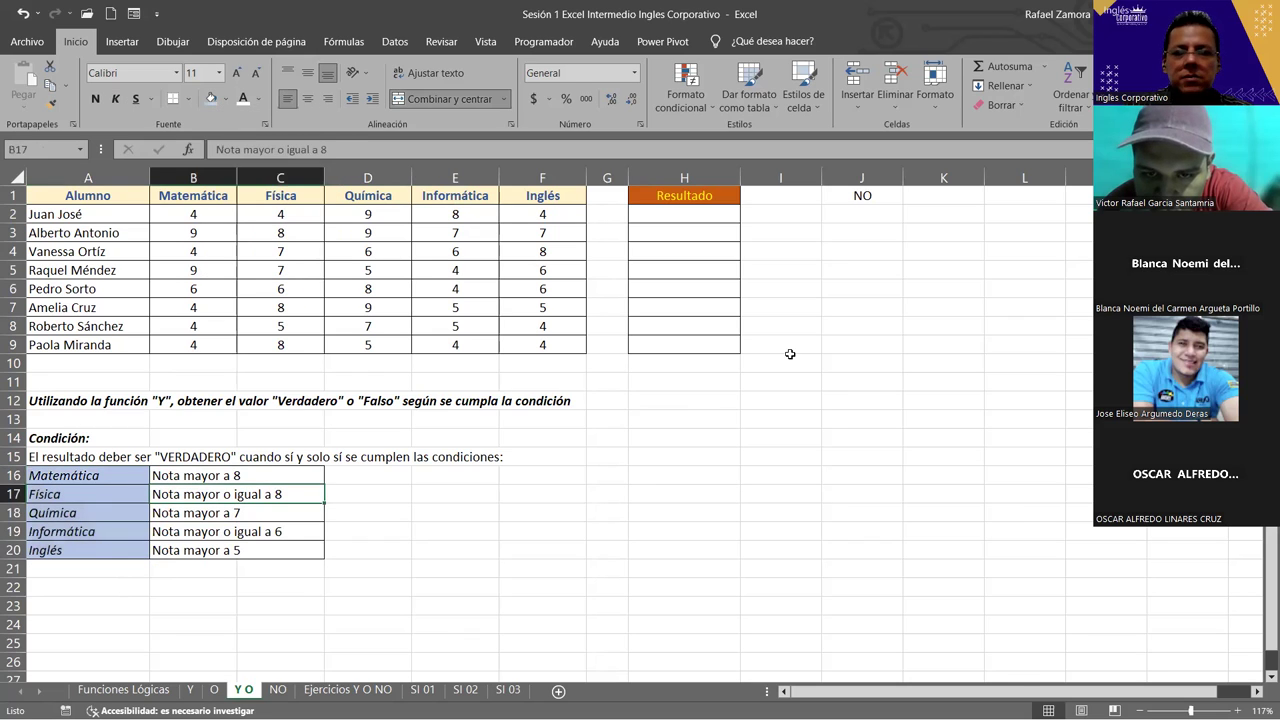
click(726, 207)
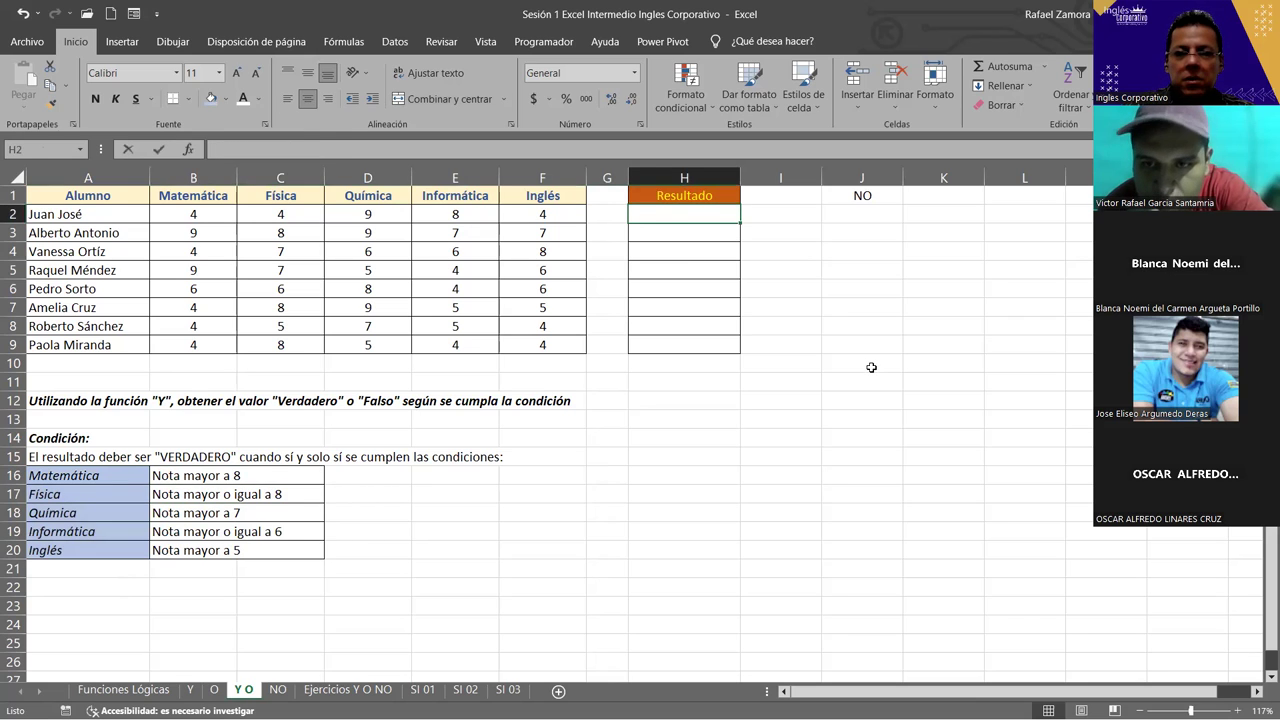
text(=)
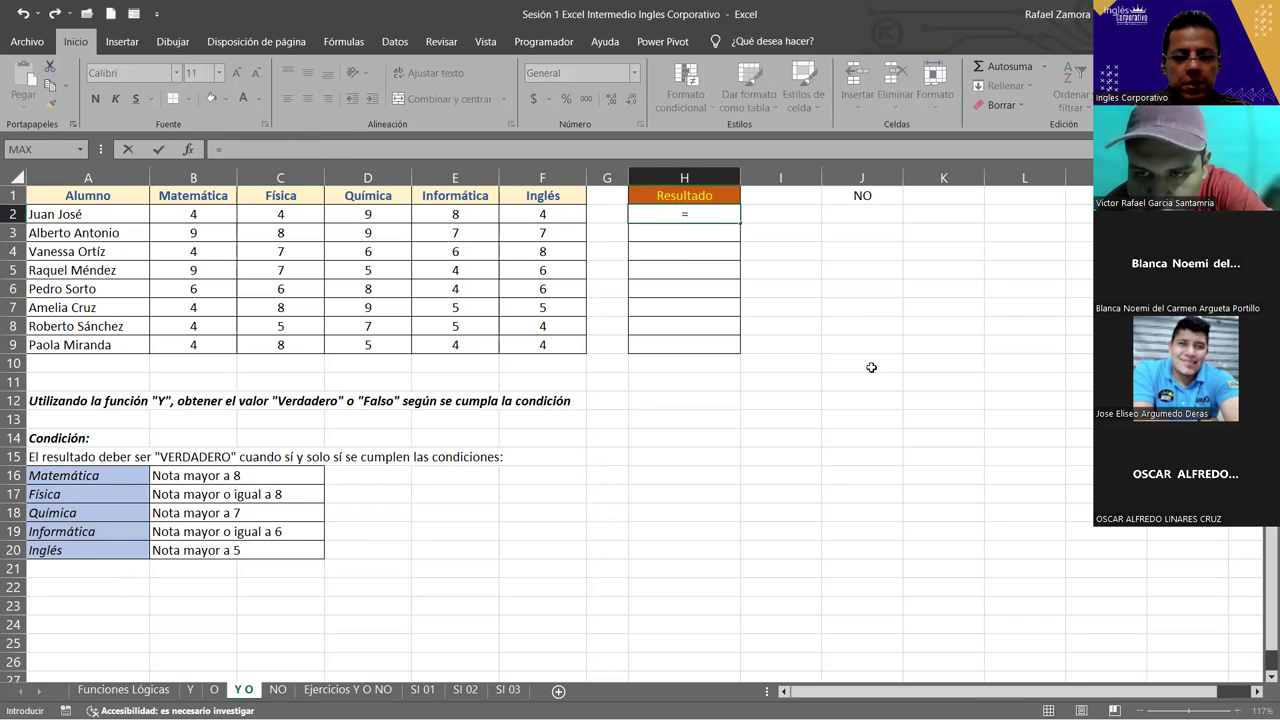
text(y)
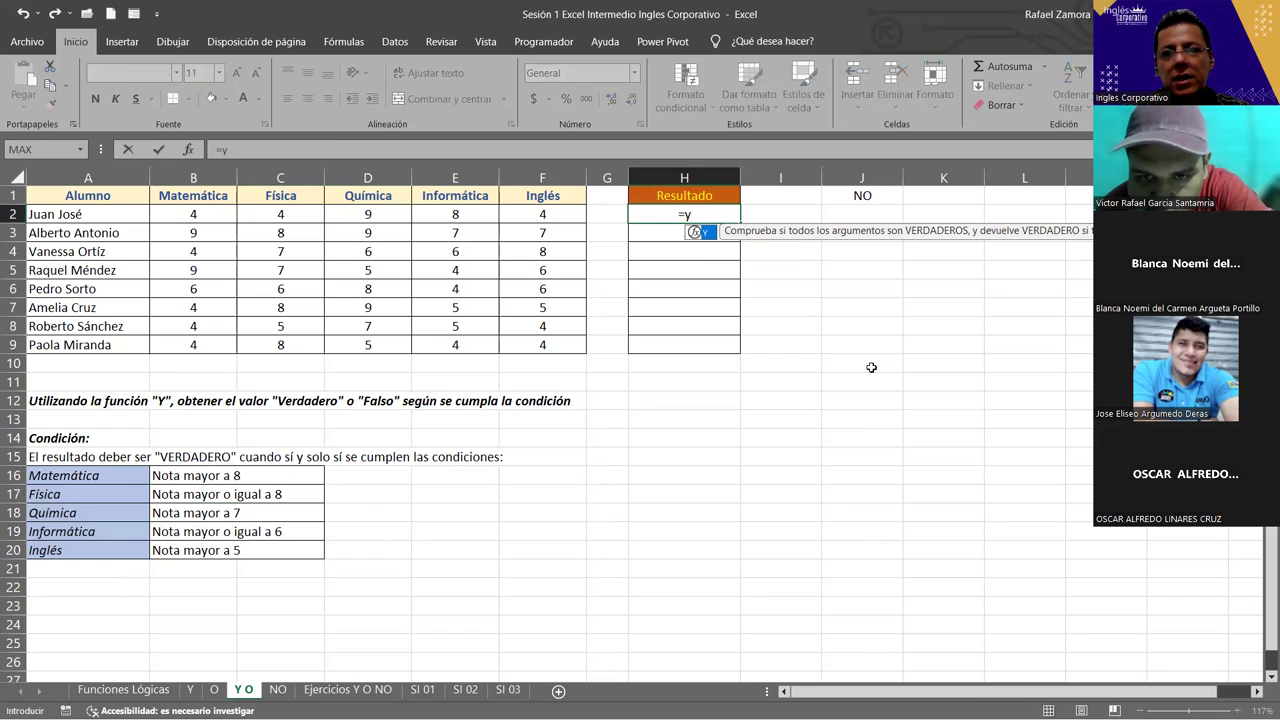
Build =Y(B2>8,C2>=8,D2>7,E2>=6,F2>5) in H2 by referencing each grade cell.
key(Tab)
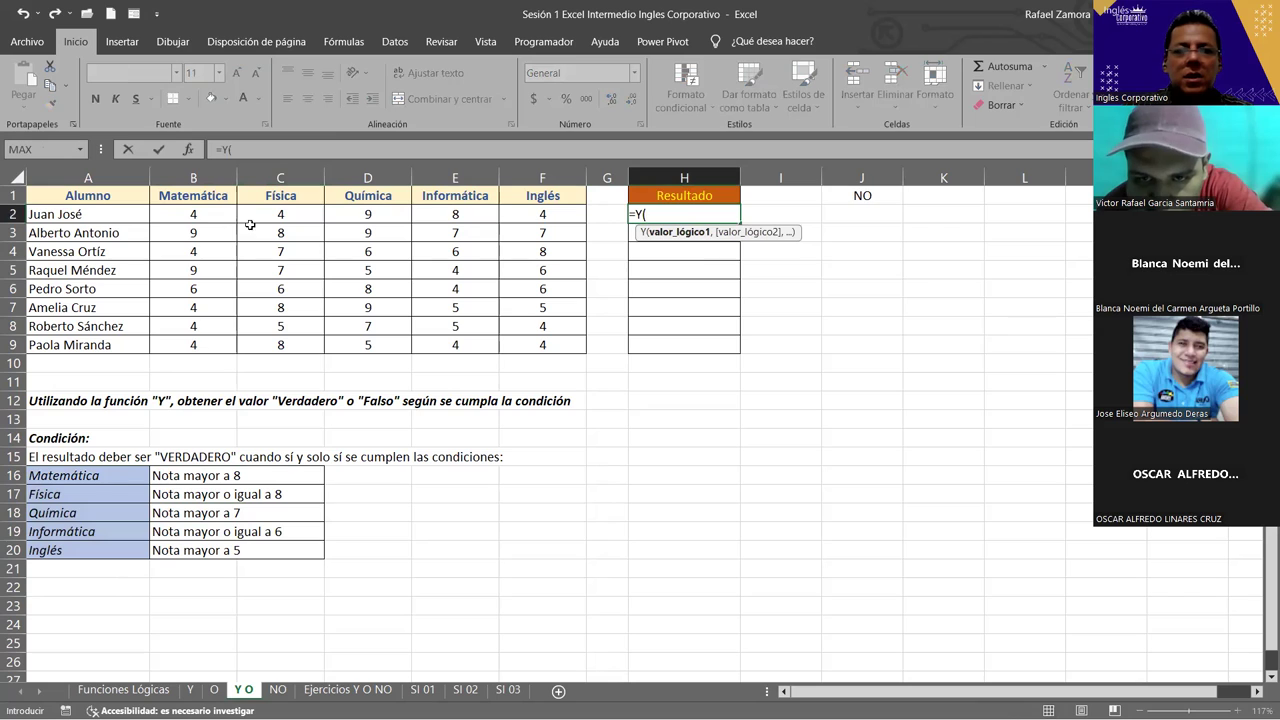
click(199, 214)
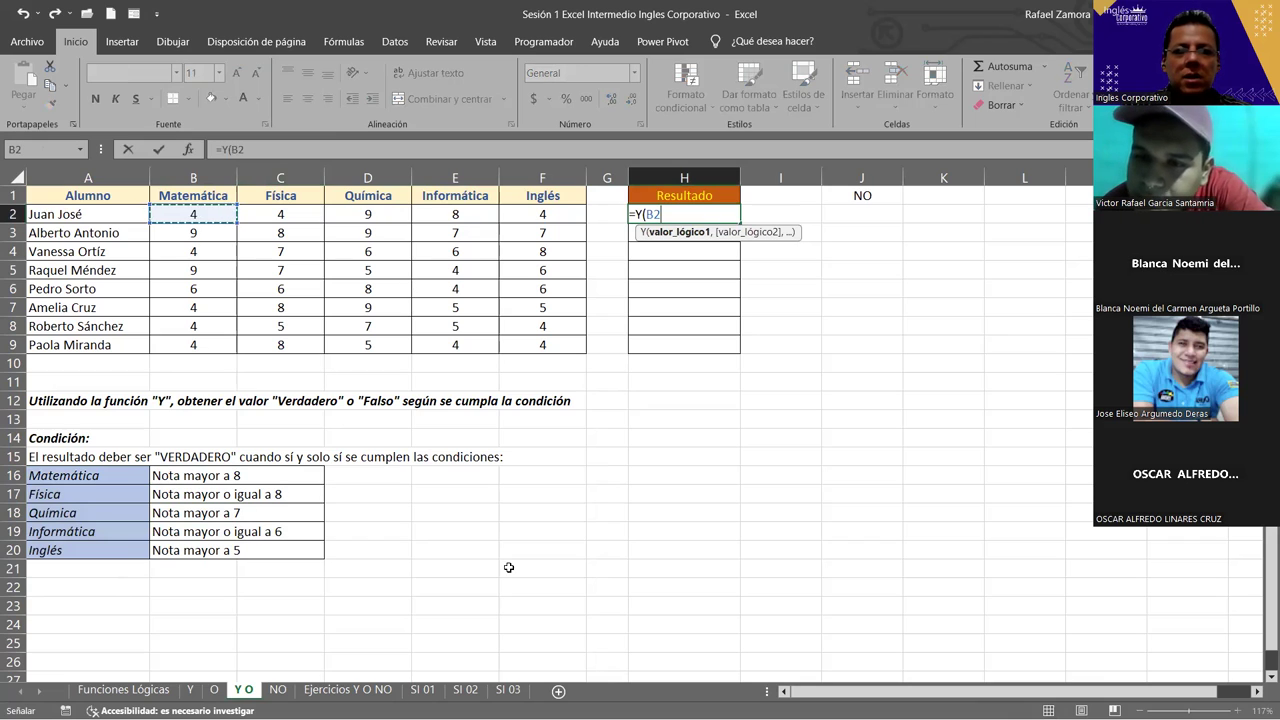
text(>8)
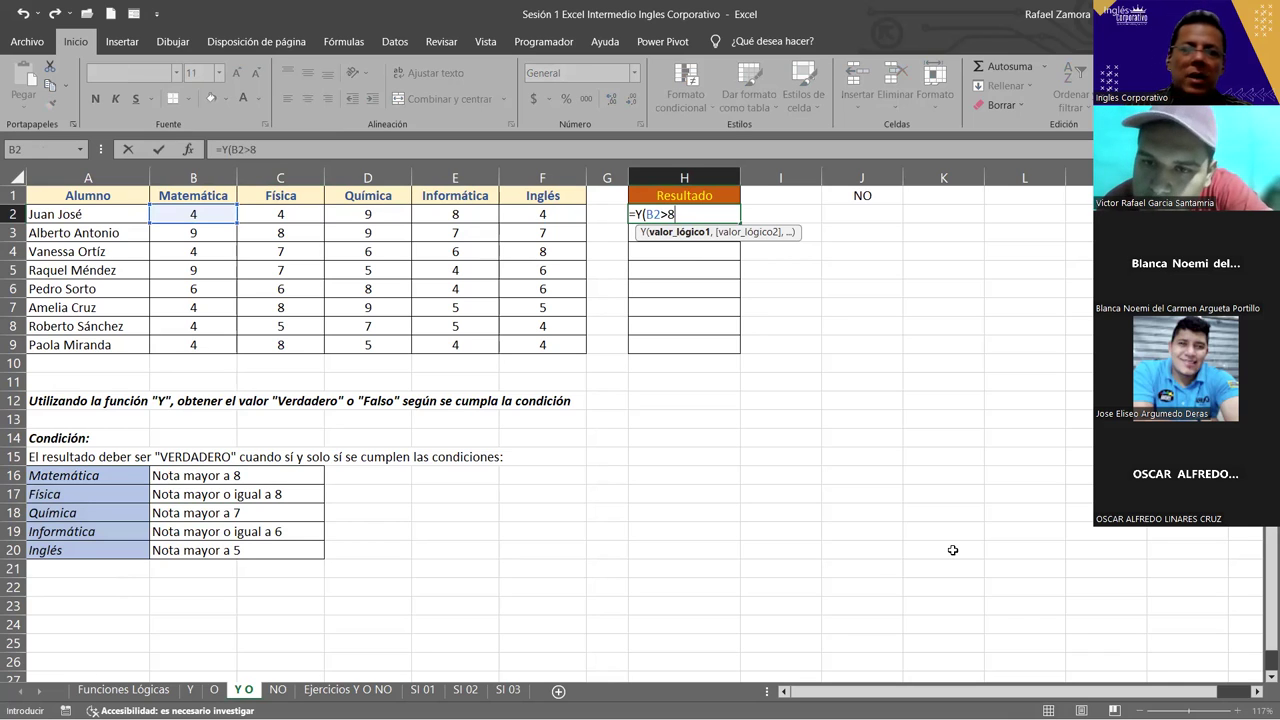
text(,)
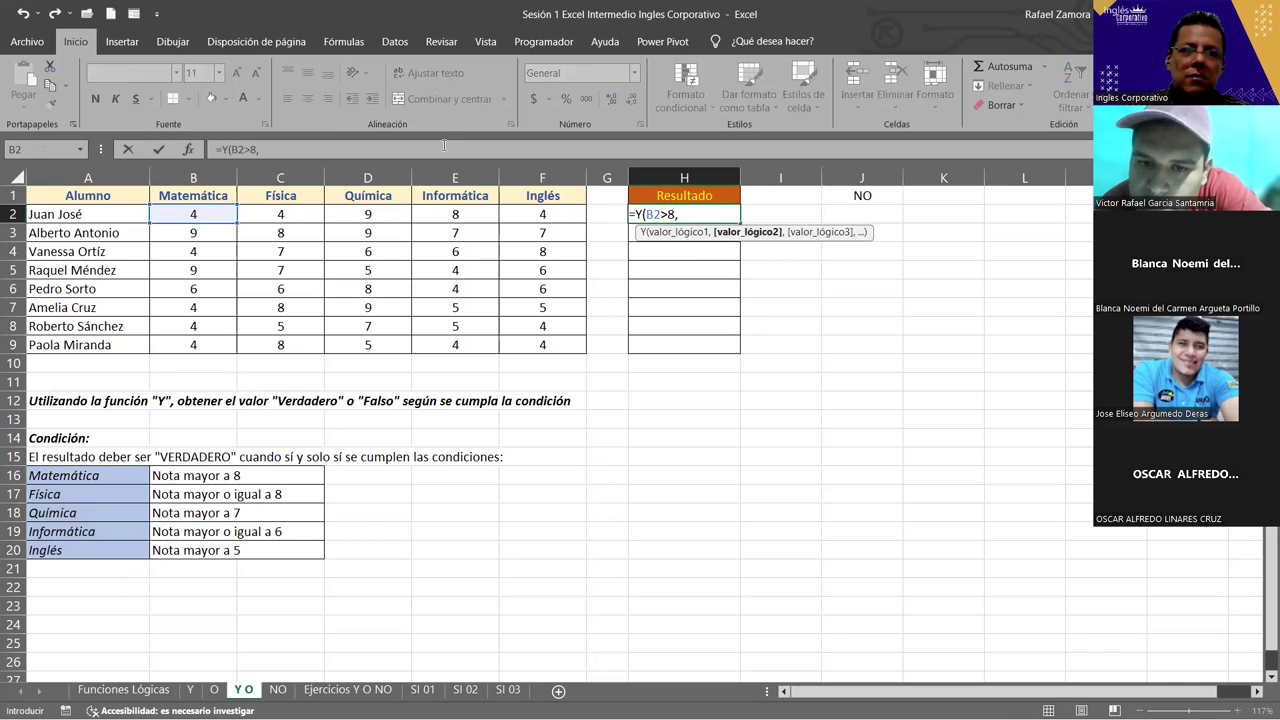
click(297, 213)
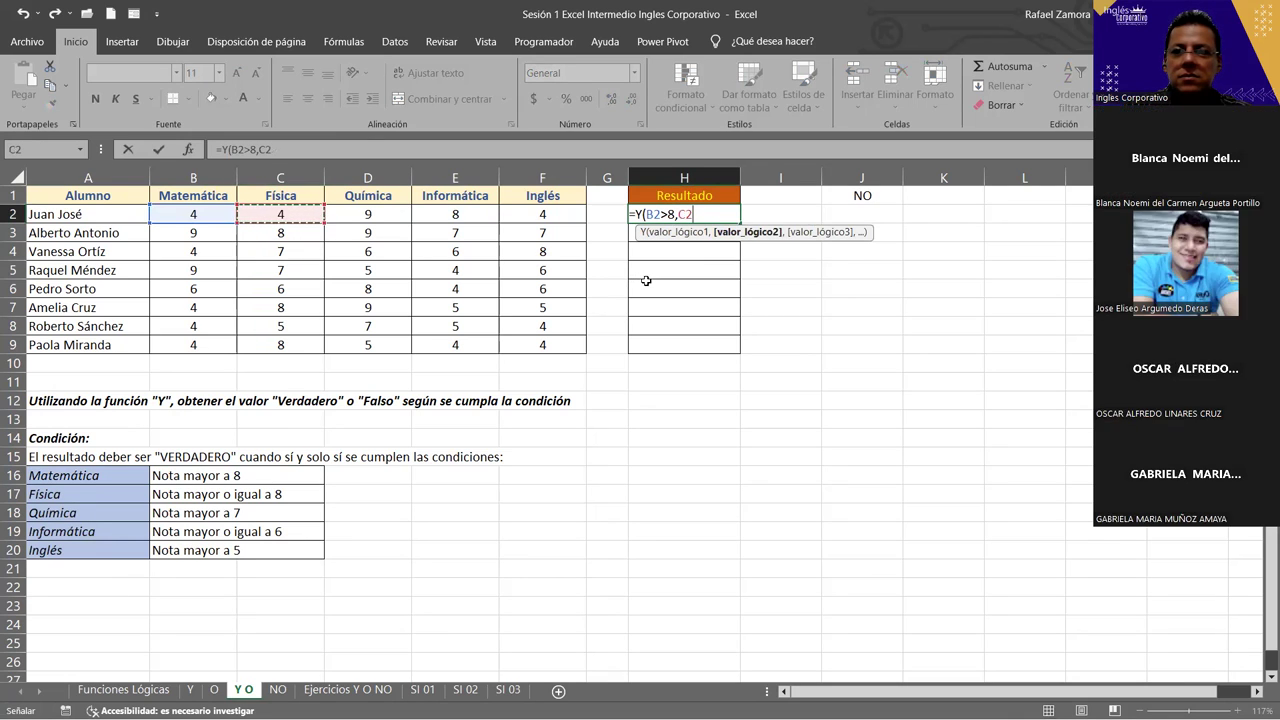
text(>)
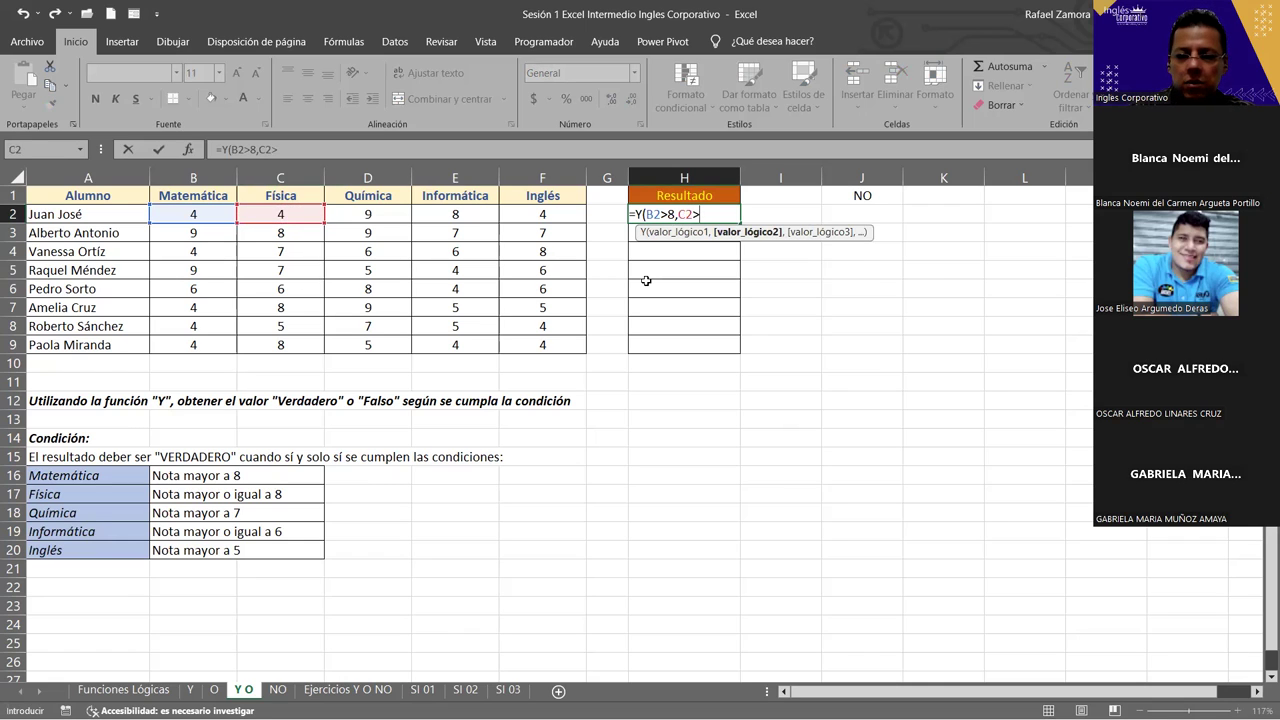
text(=8)
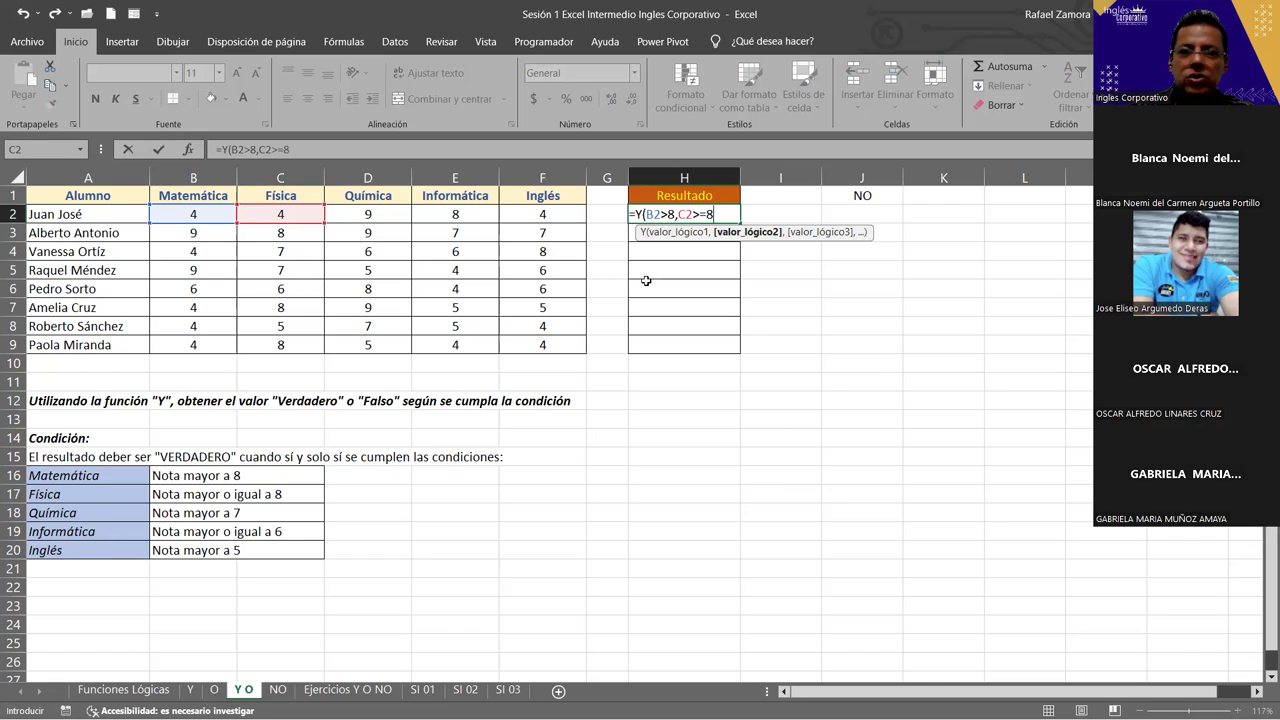
text(,)
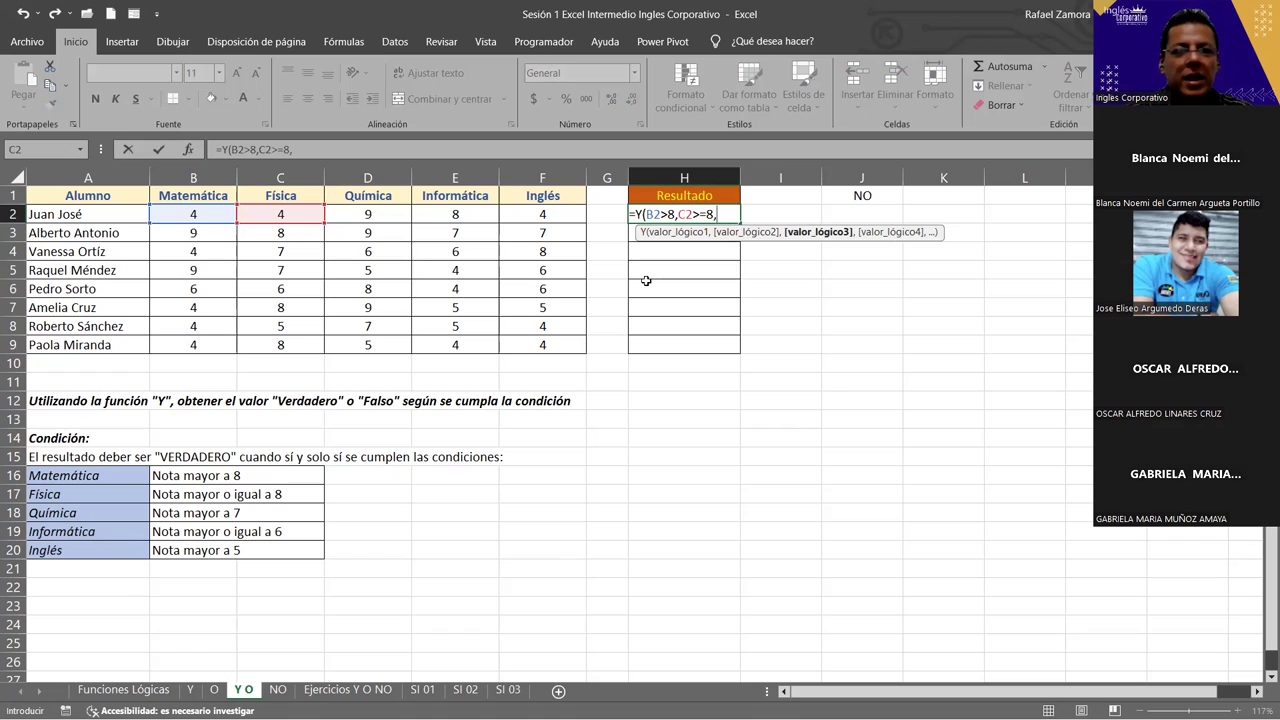
click(368, 214)
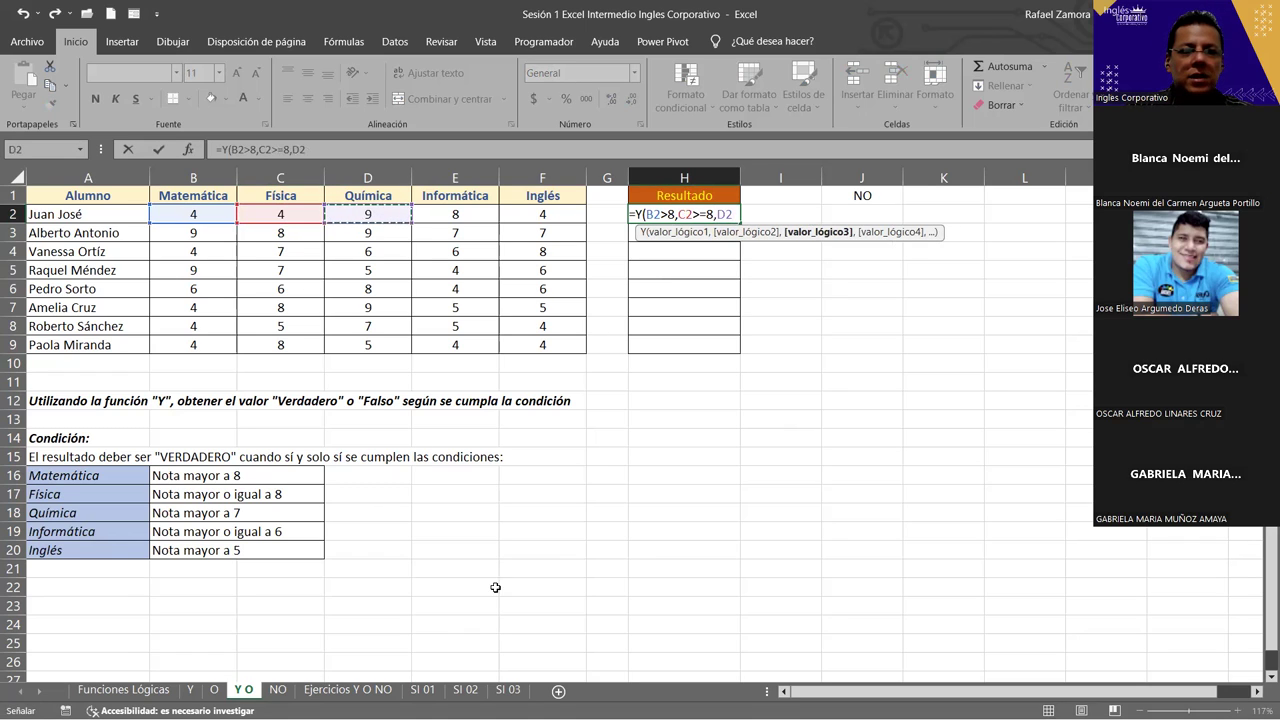
text(>)
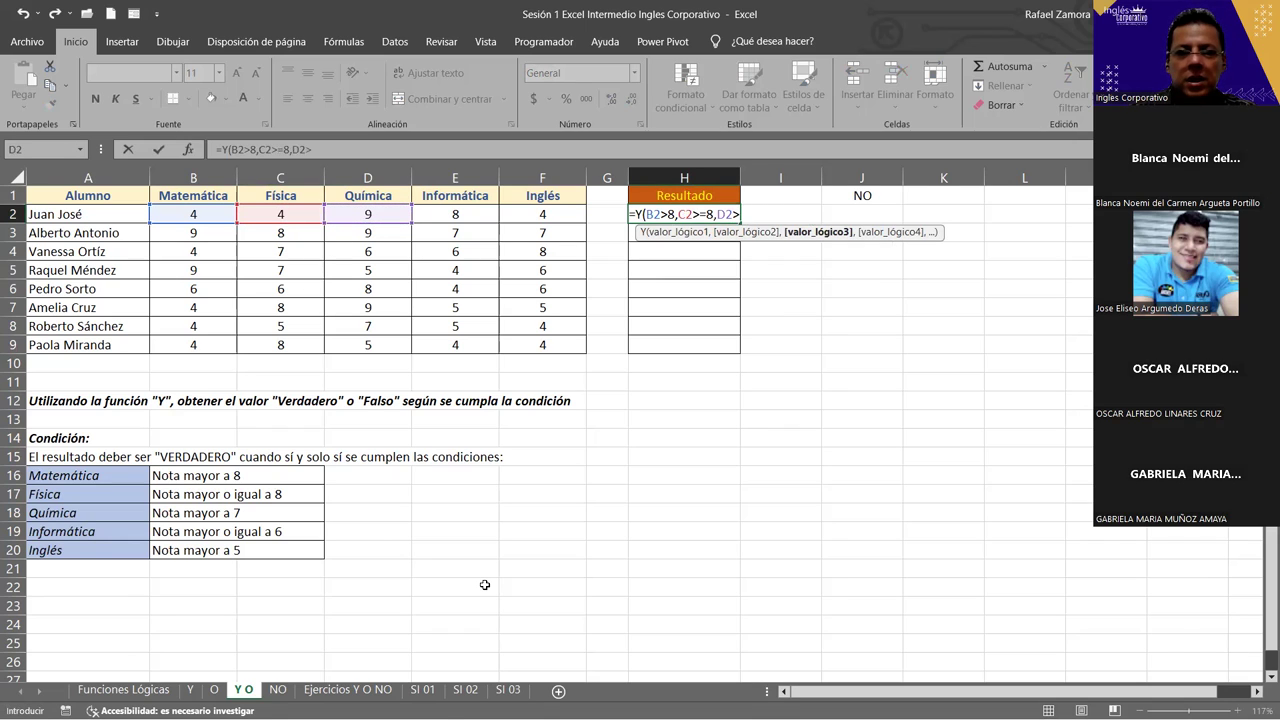
text(7)
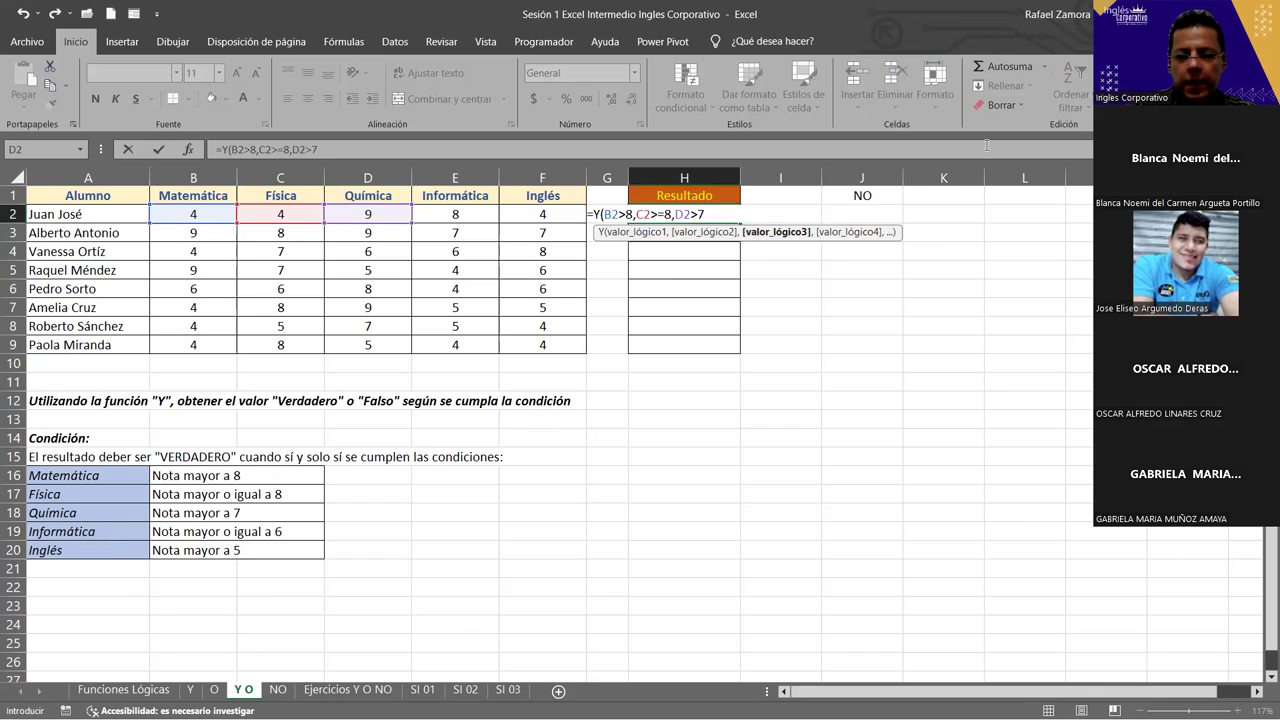
text(,)
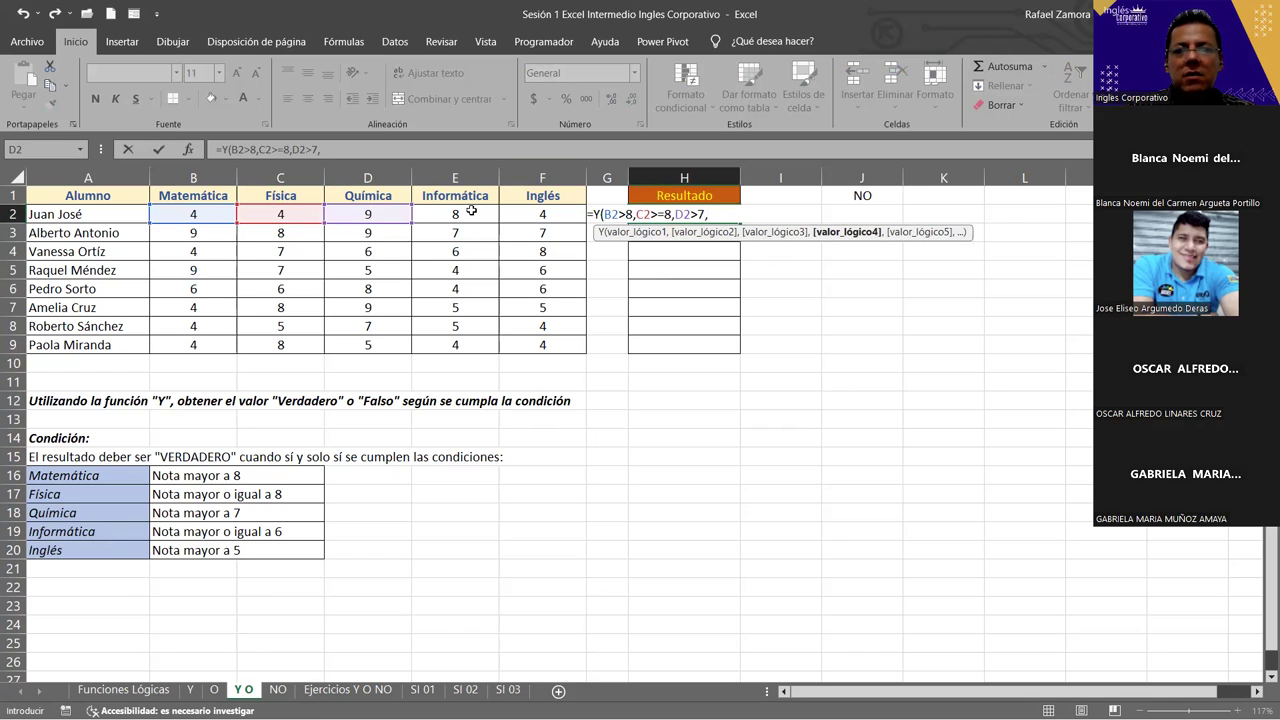
click(471, 209)
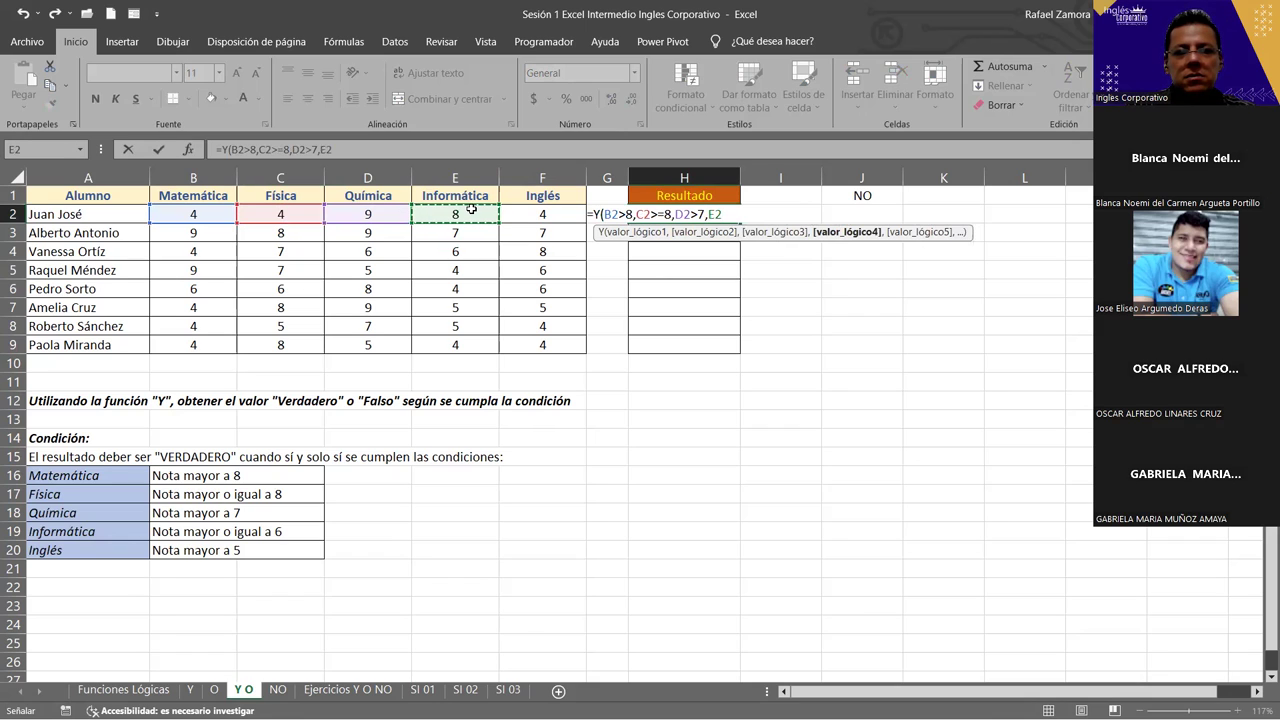
text(>)
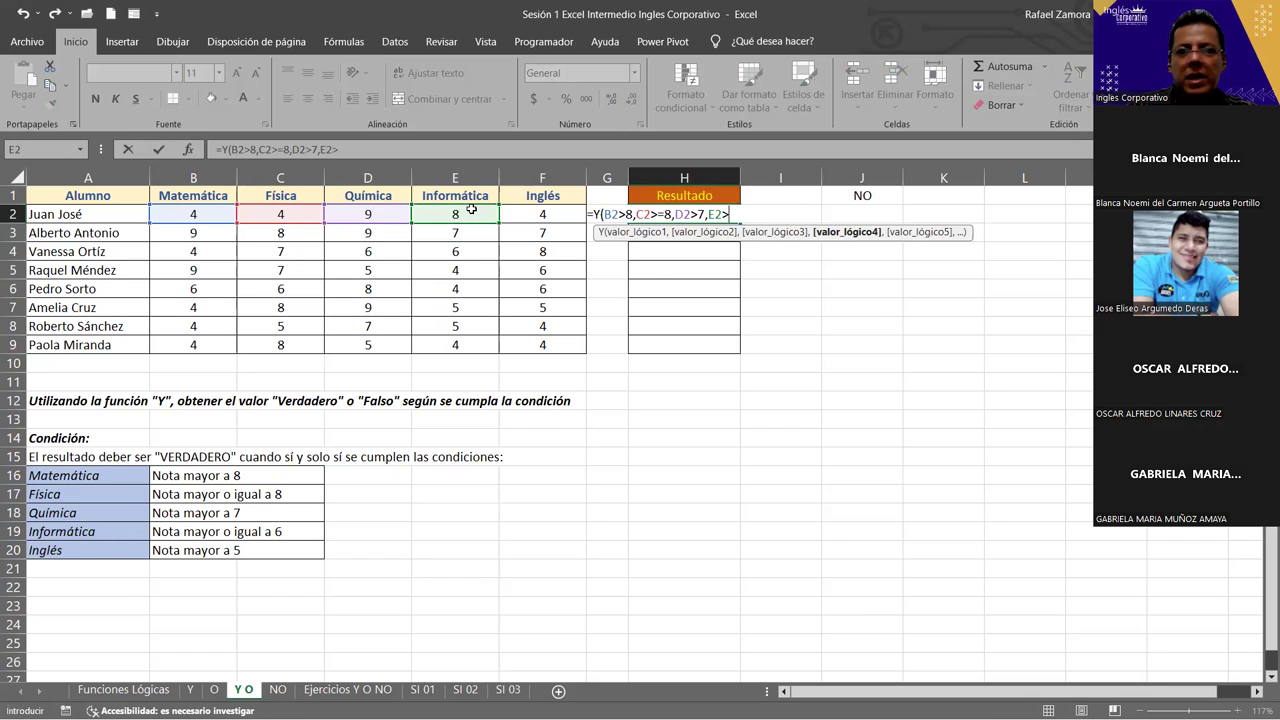
text(=)
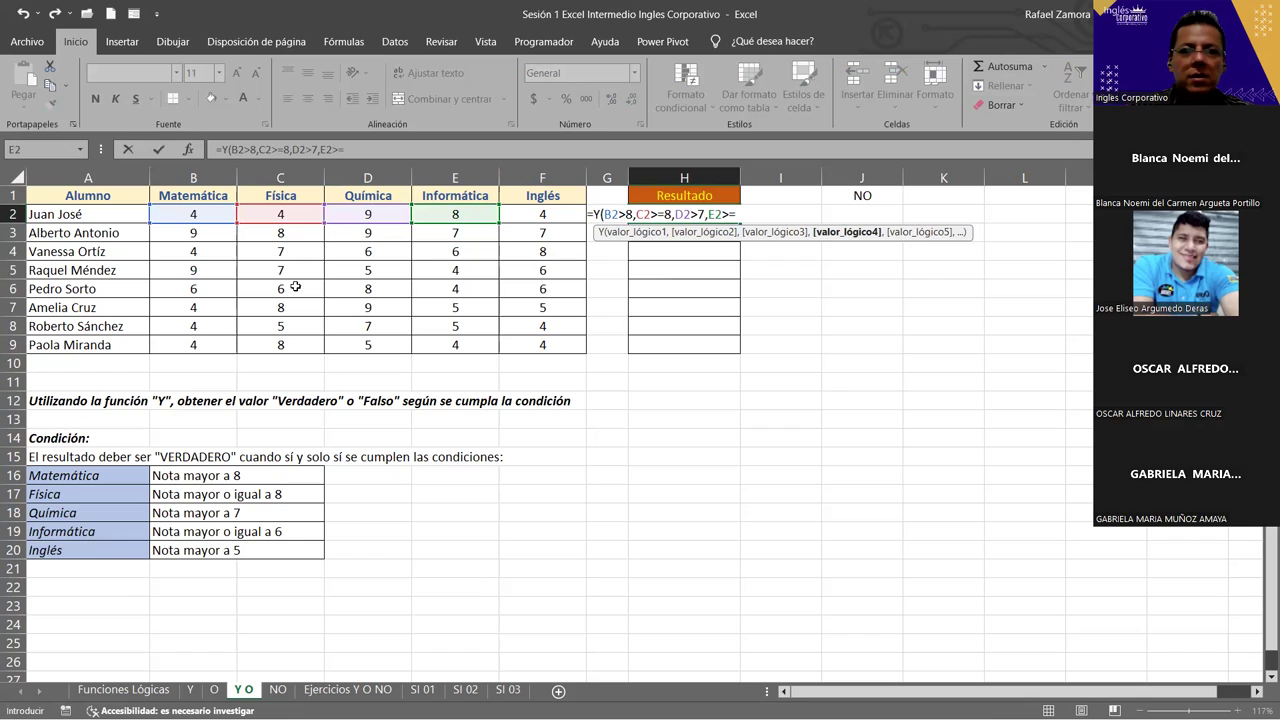
text(6)
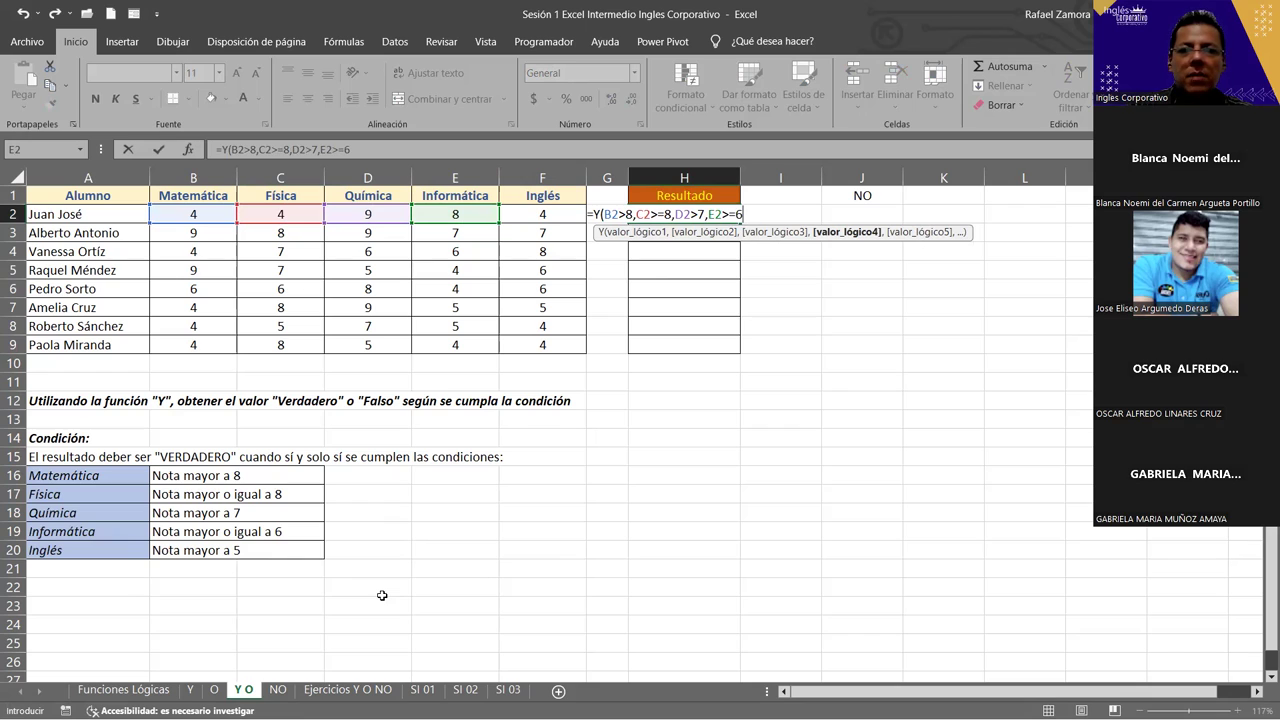
text(,)
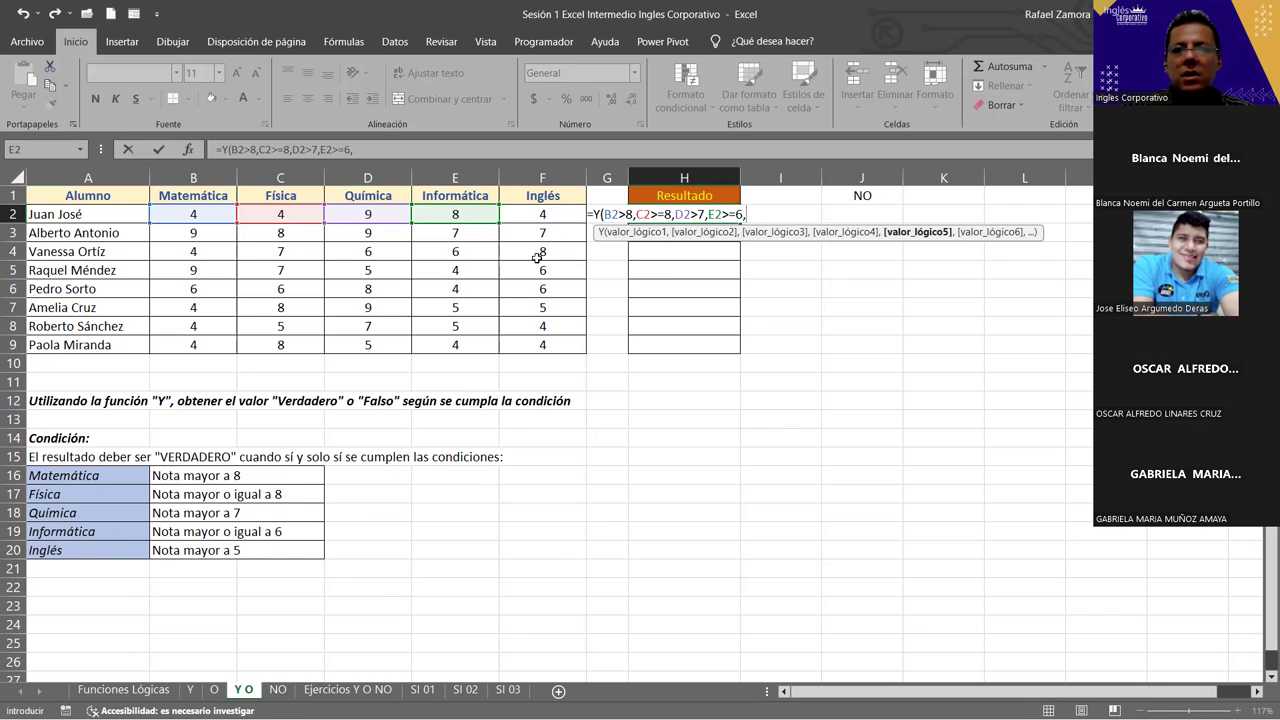
click(552, 212)
text(>5)
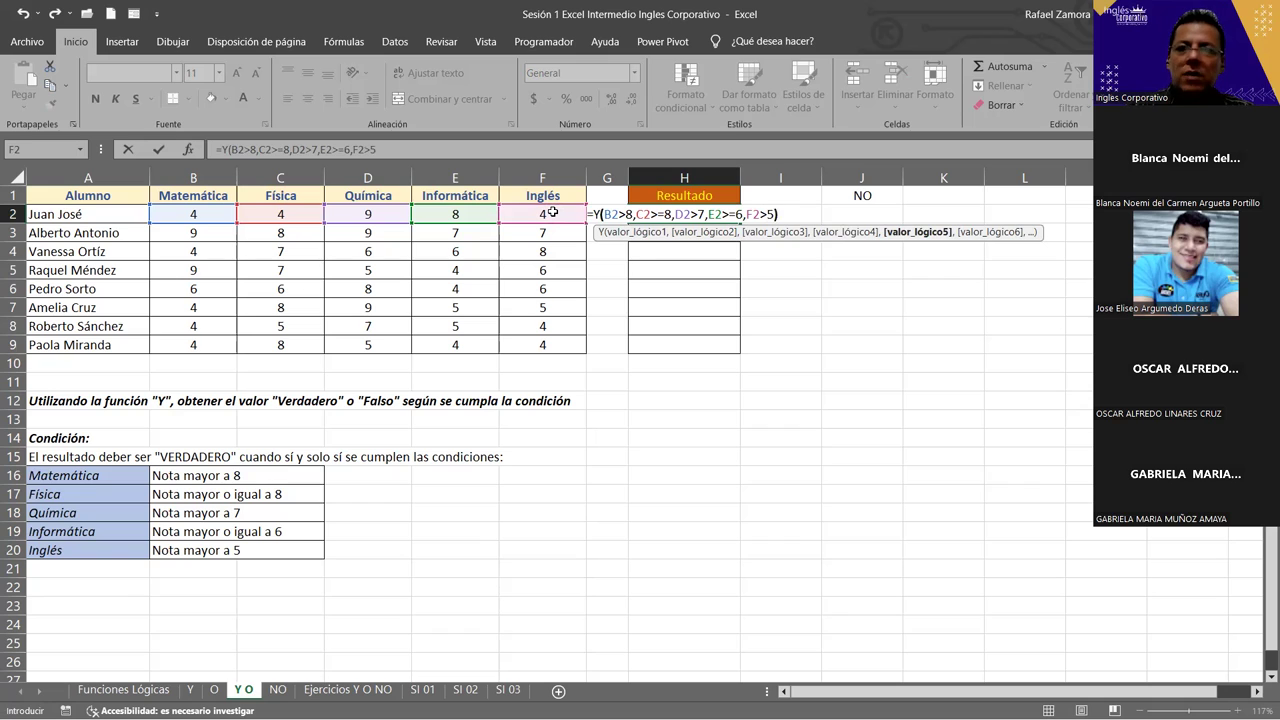
Enter the H2 AND formula and fill it down to H9.
key(Return)
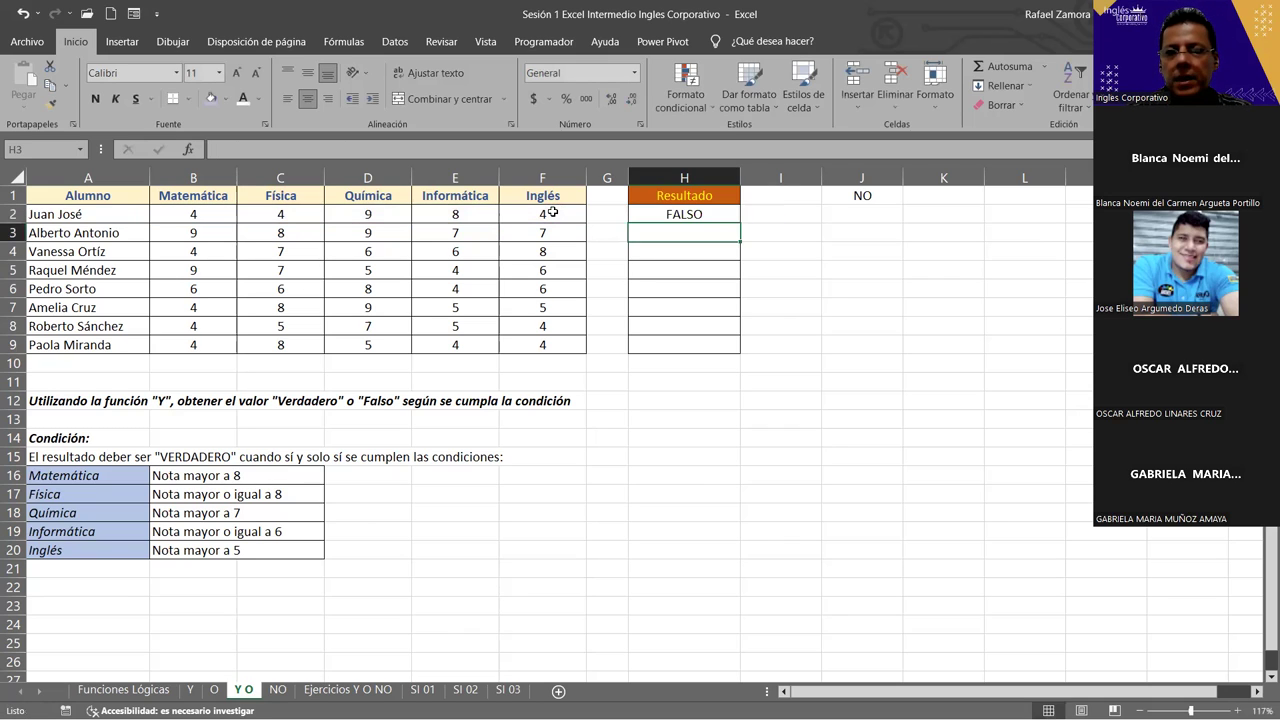
click(716, 211)
drag(738, 226, 738, 345)
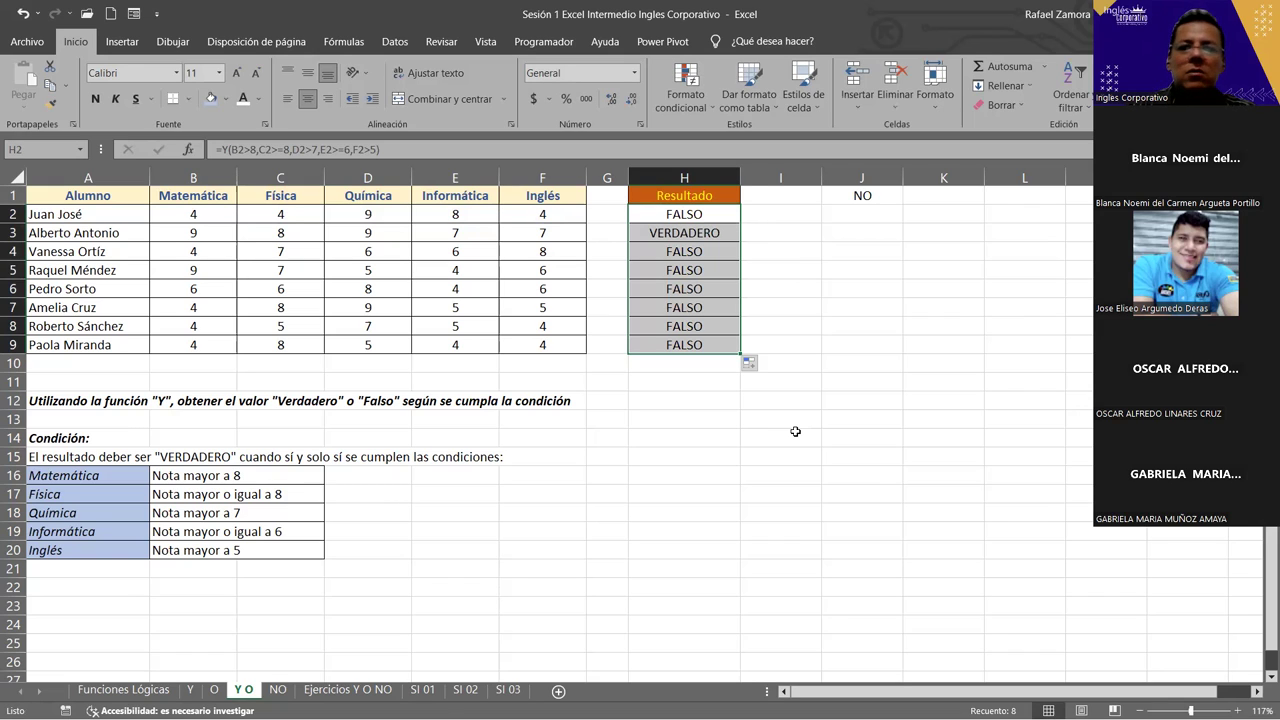
click(715, 233)
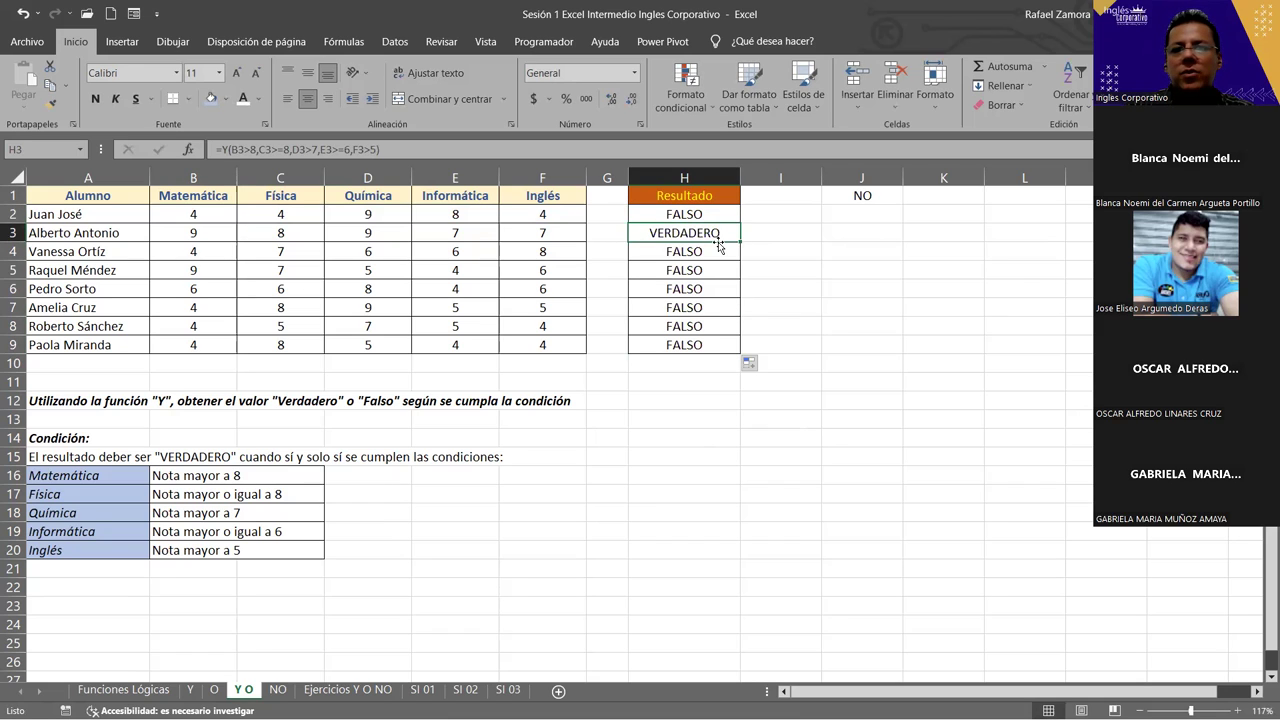
click(710, 217)
drag(710, 217, 705, 251)
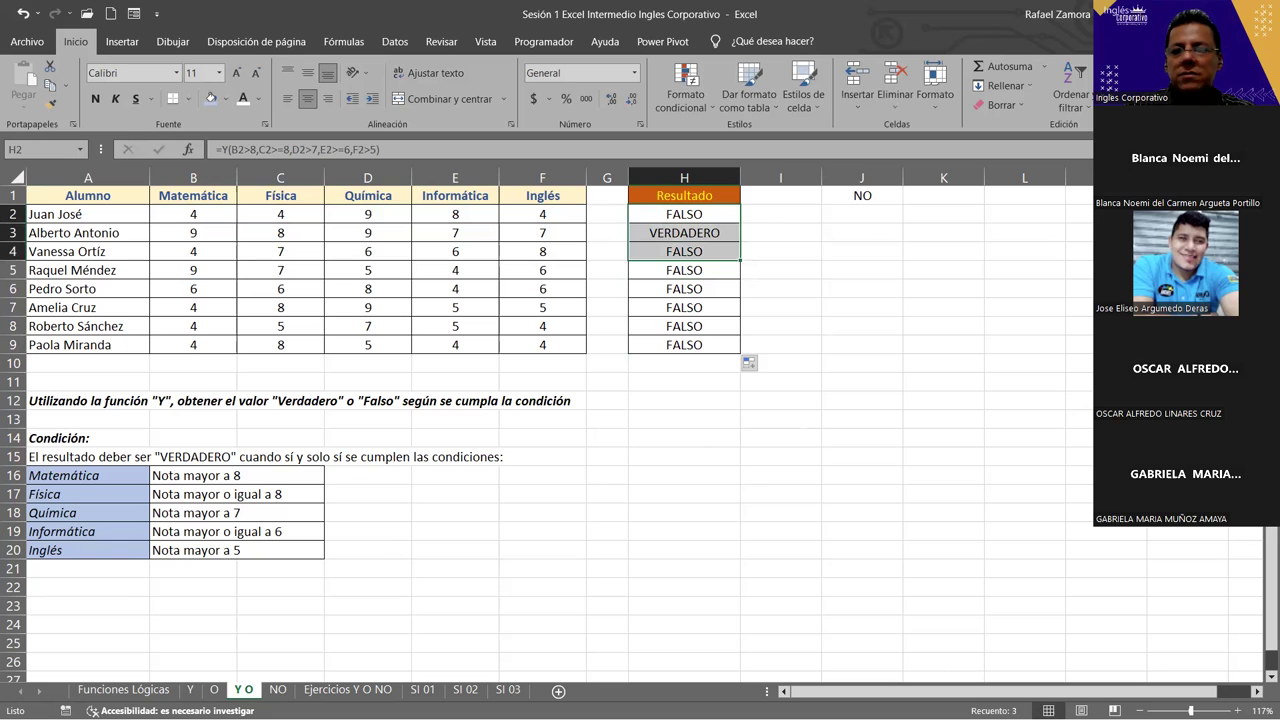
Check row 3's grades (9, 8, 9, 7, 7) against the subject conditions to explain VERDADERO.
click(204, 214)
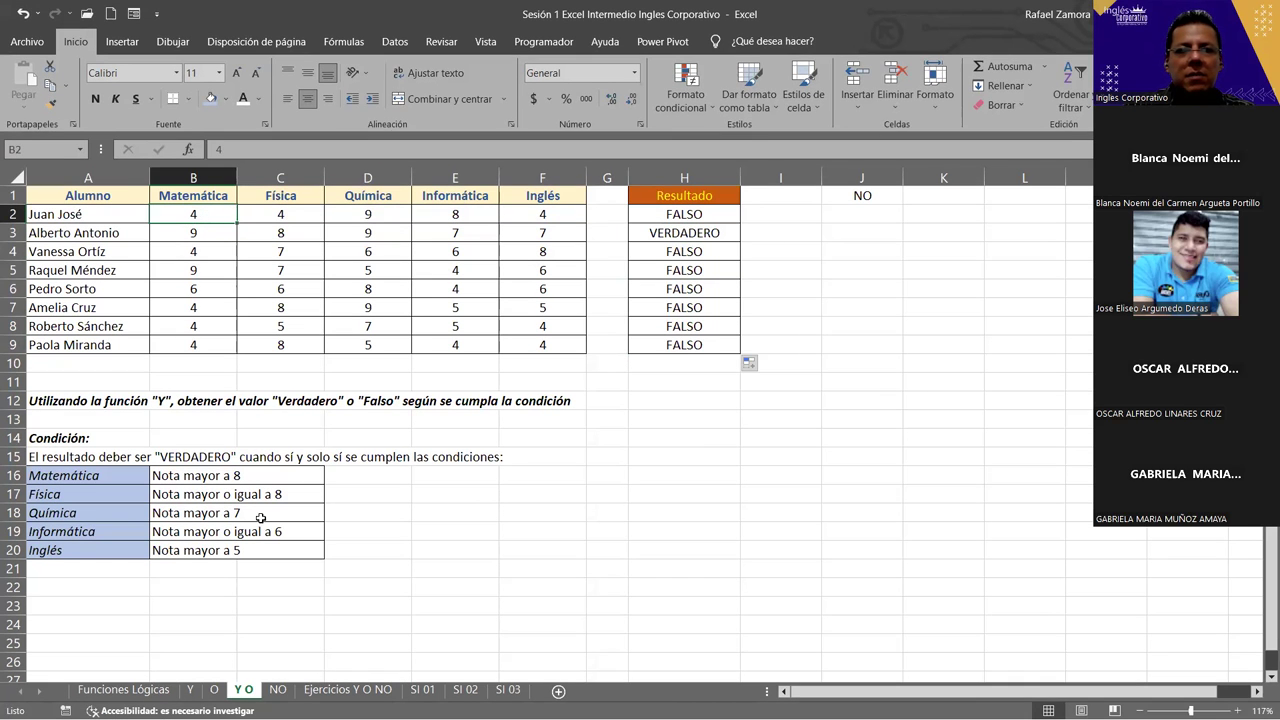
click(205, 478)
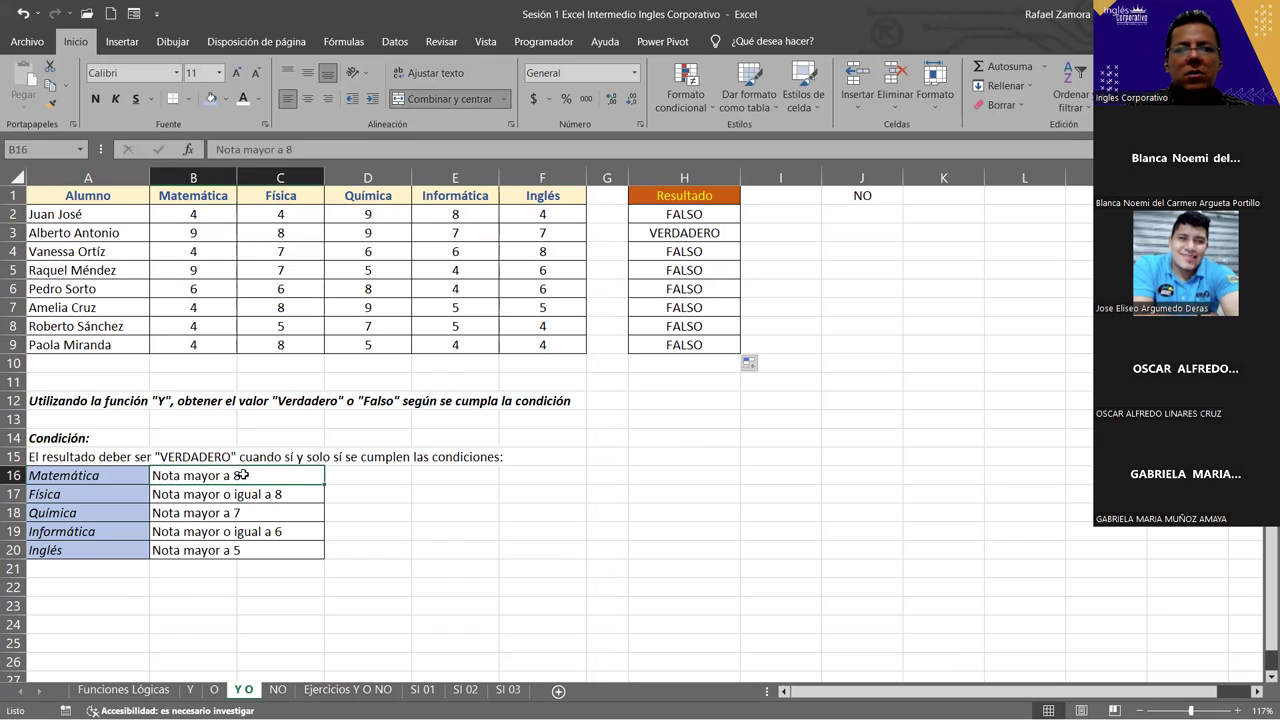
click(200, 214)
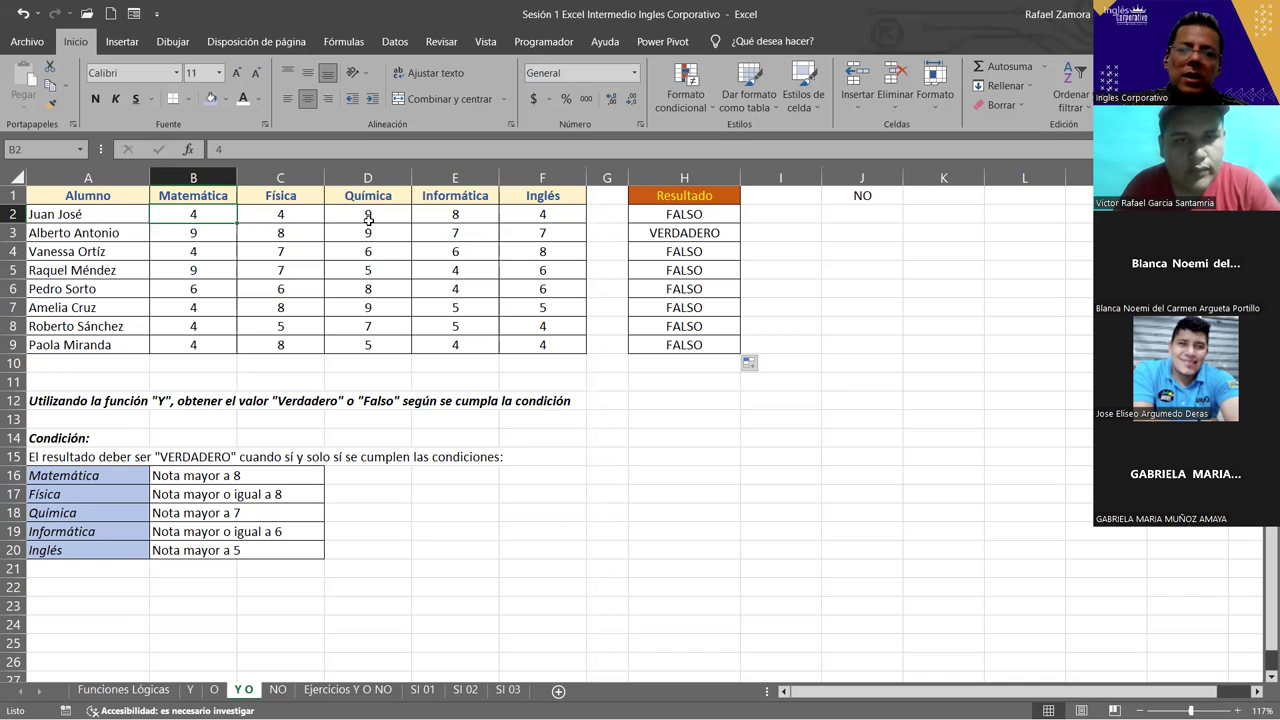
click(214, 232)
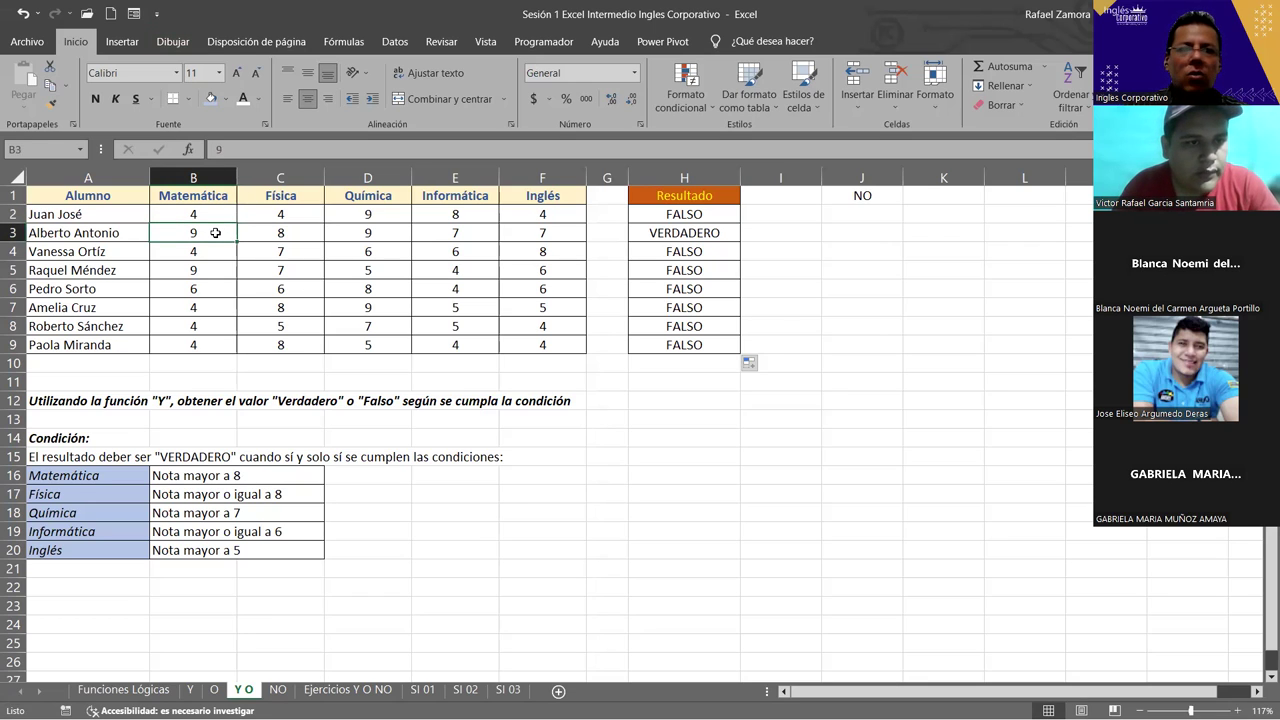
click(277, 235)
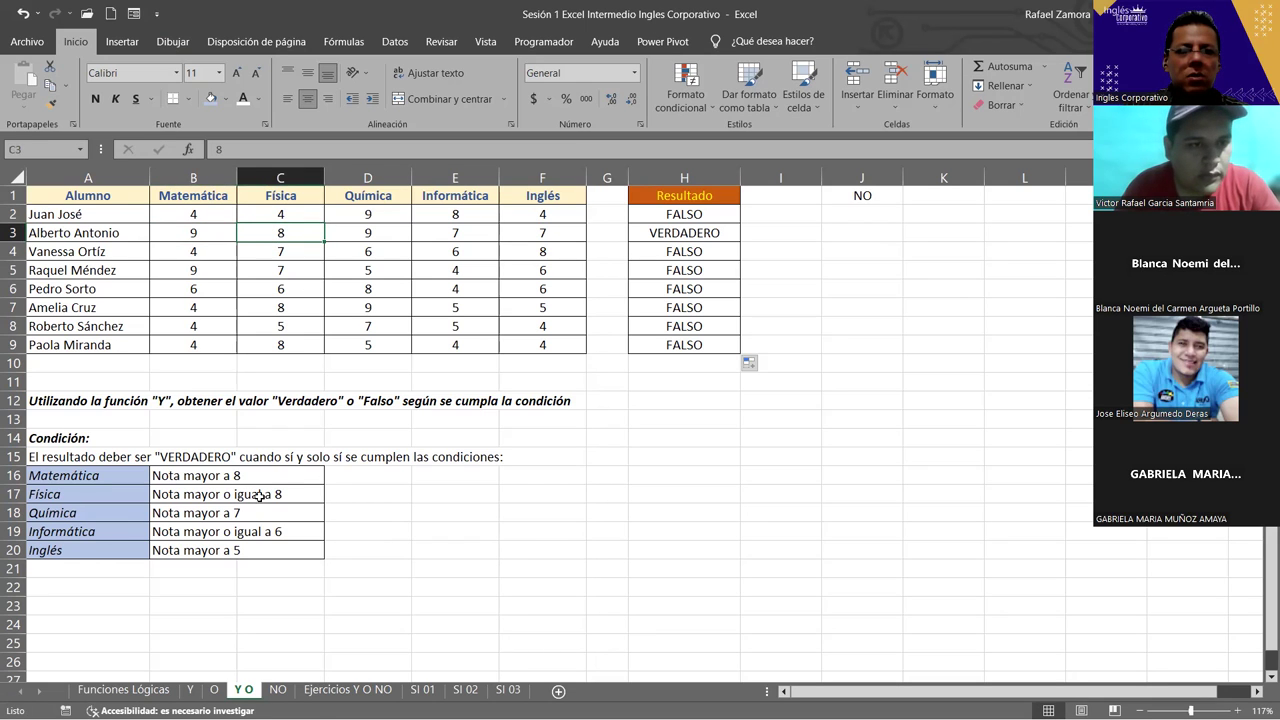
click(392, 233)
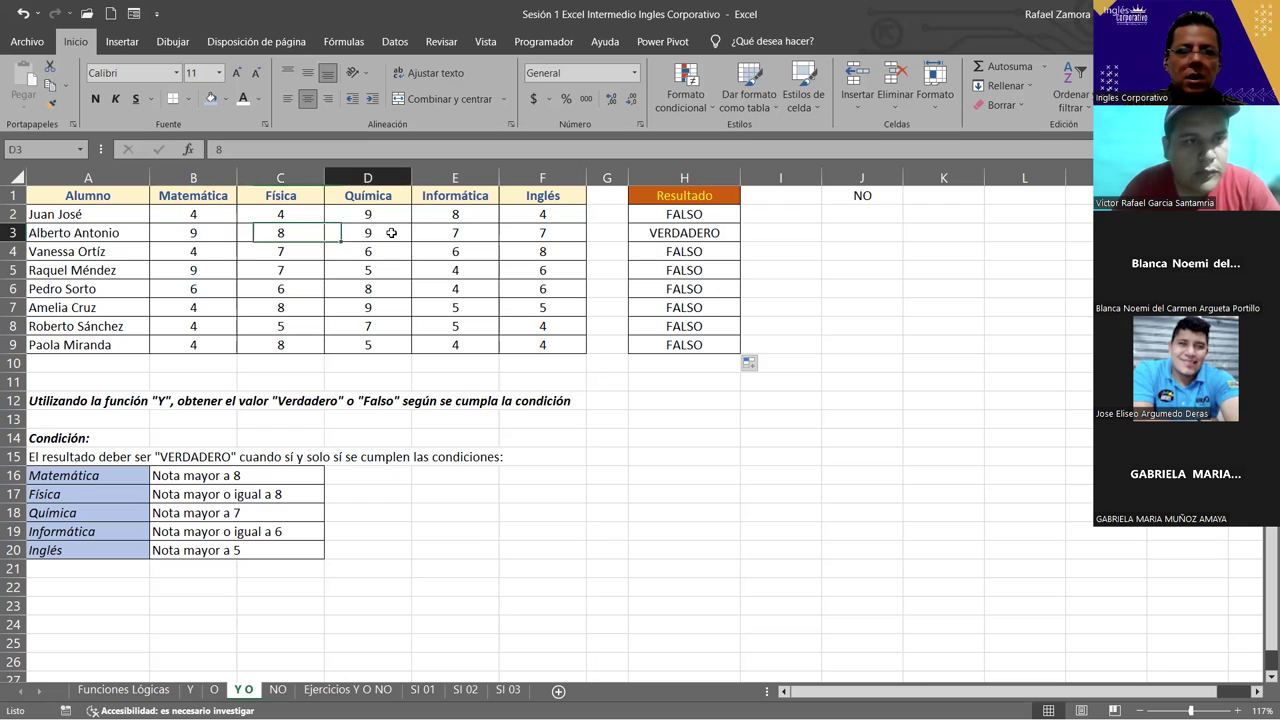
click(219, 515)
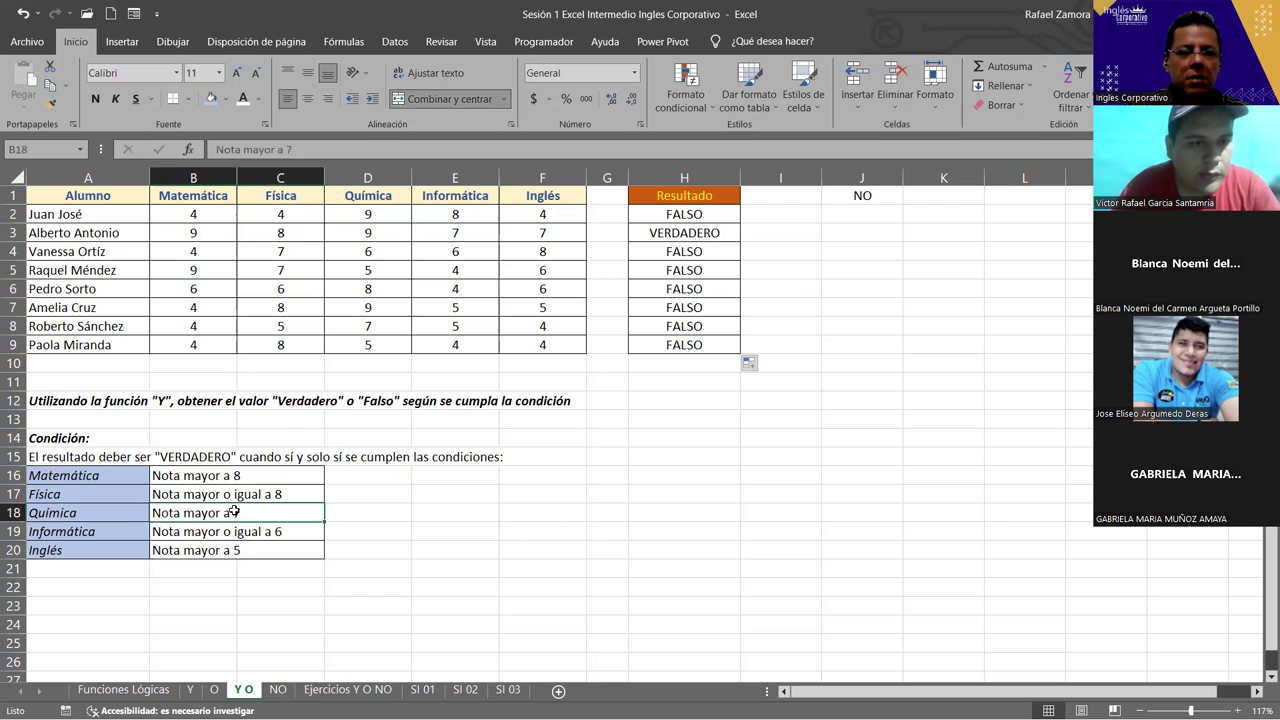
click(438, 236)
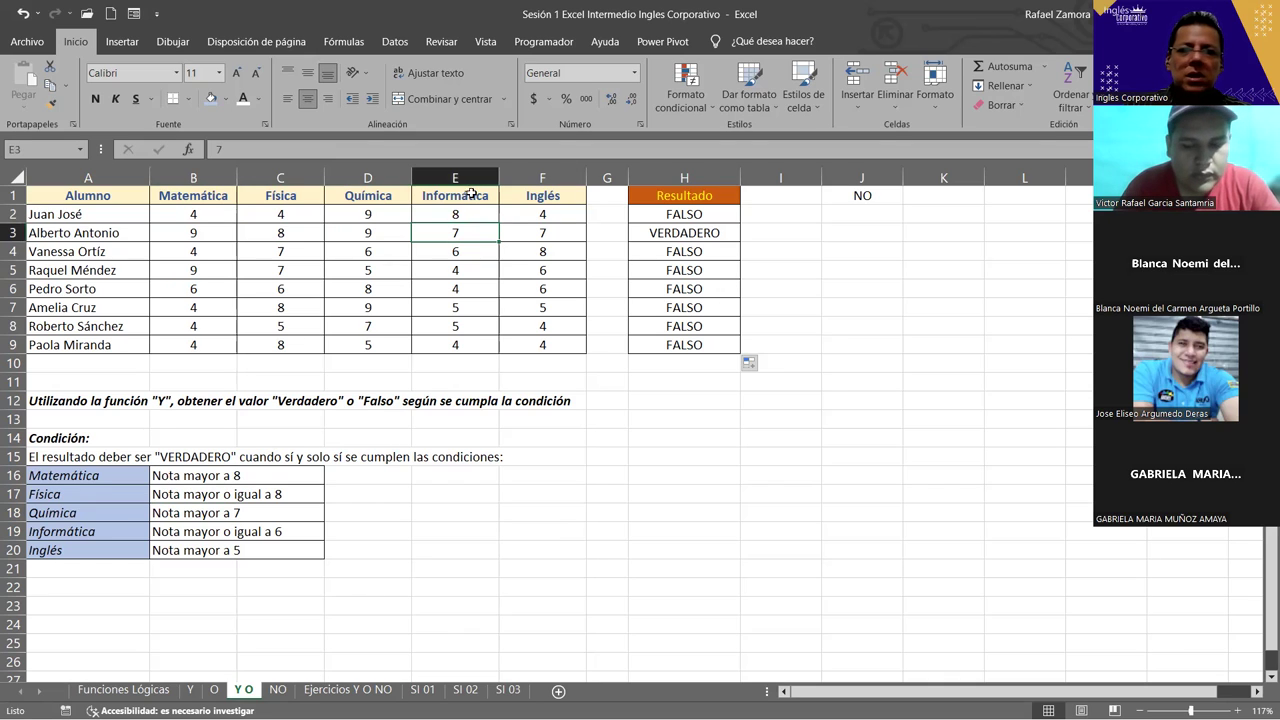
click(558, 235)
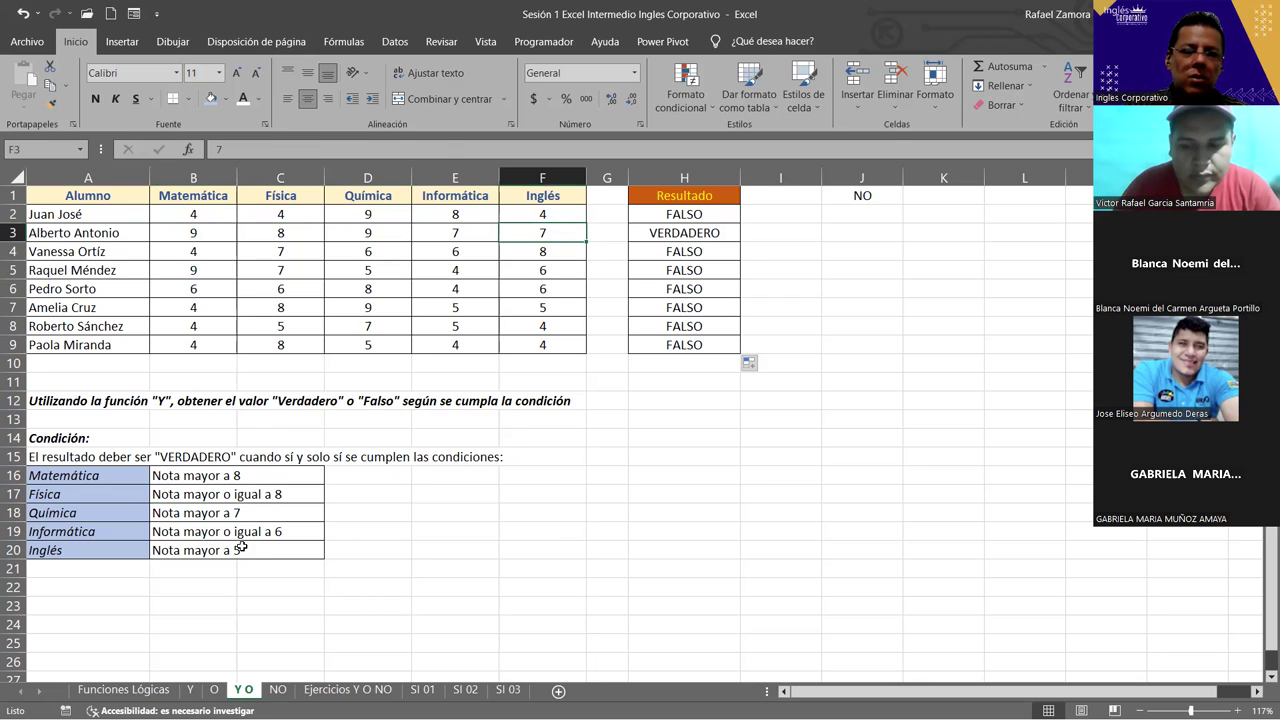
drag(184, 234, 538, 236)
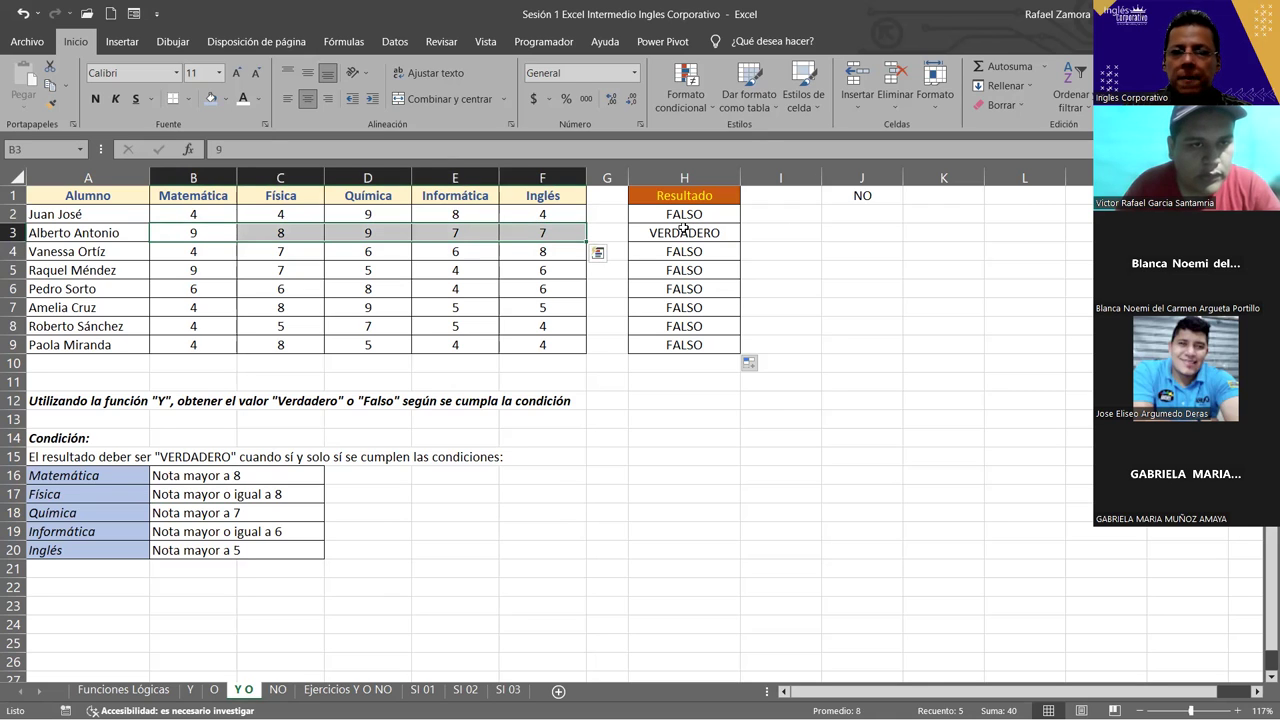
drag(205, 250, 200, 345)
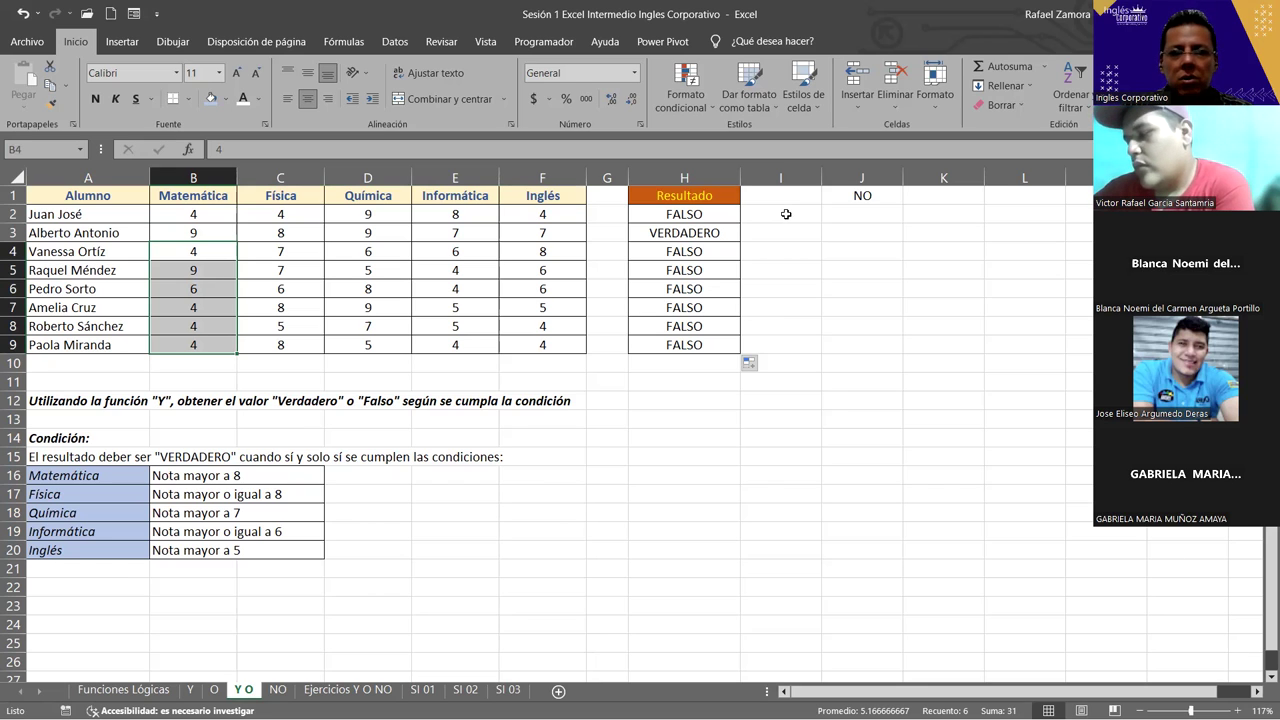
Give the J1 'NO' header a light blue fill and all borders.
click(860, 234)
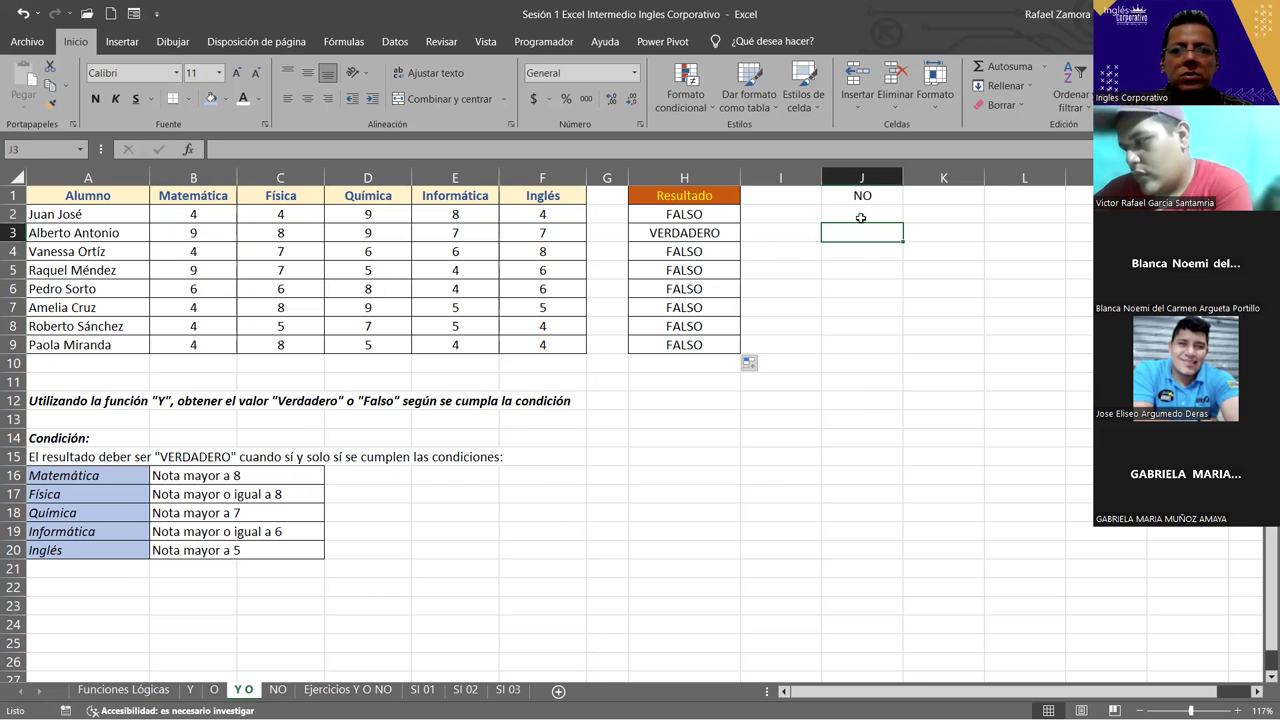
click(862, 216)
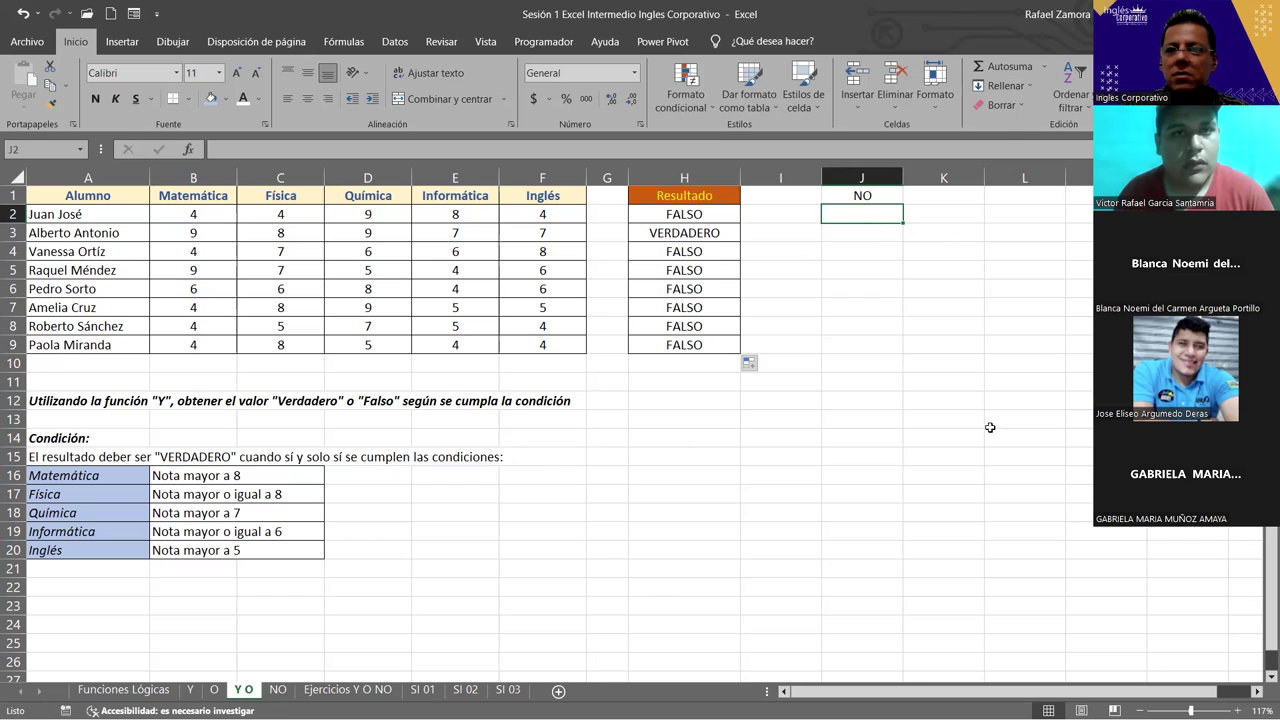
click(634, 529)
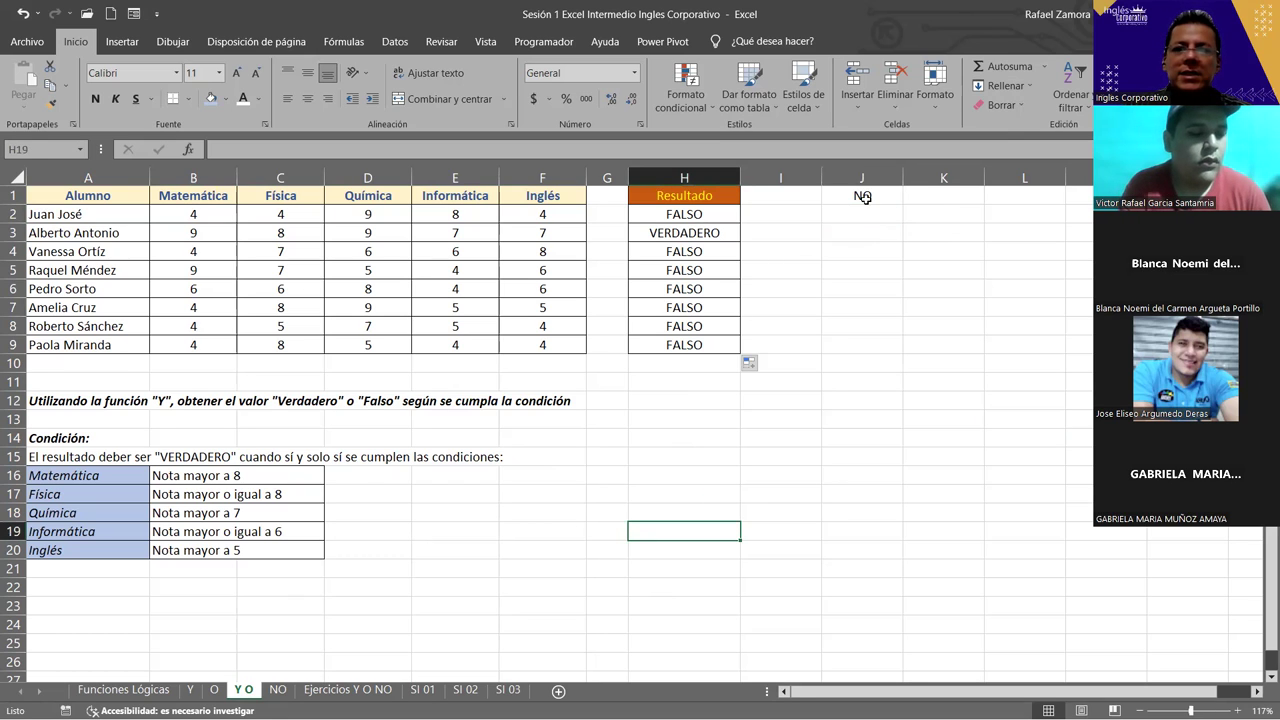
click(858, 195)
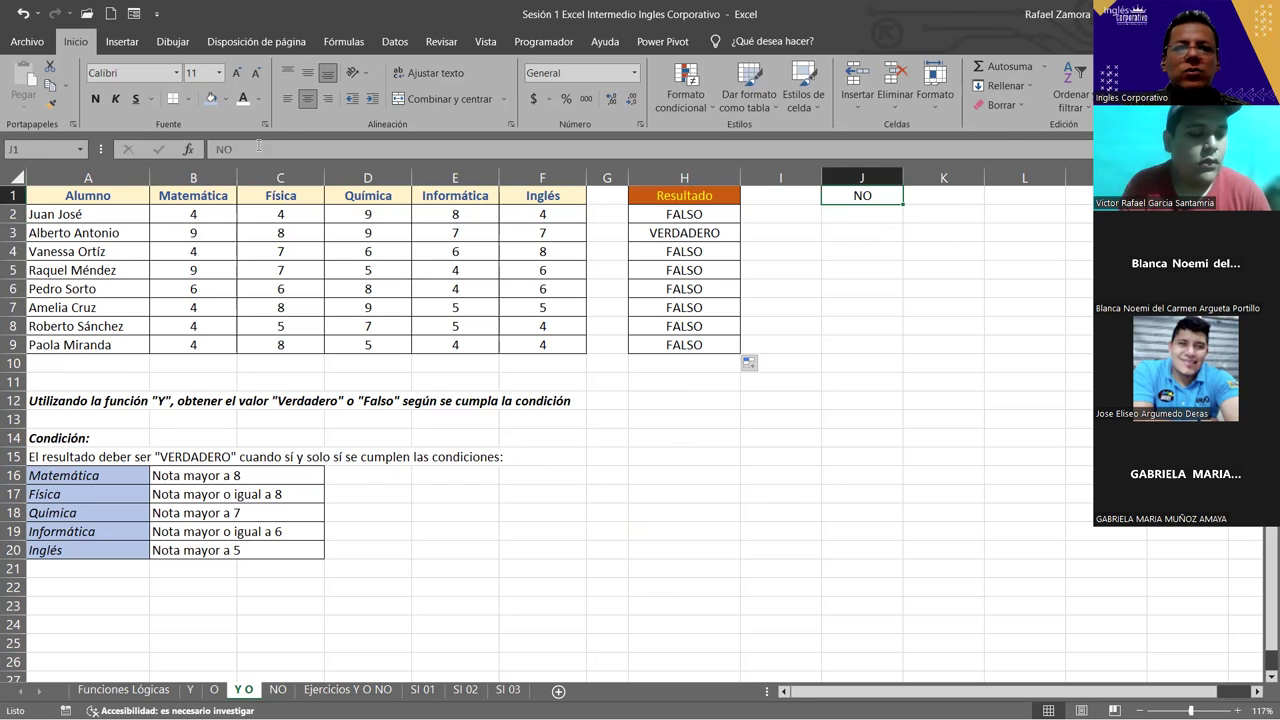
click(187, 100)
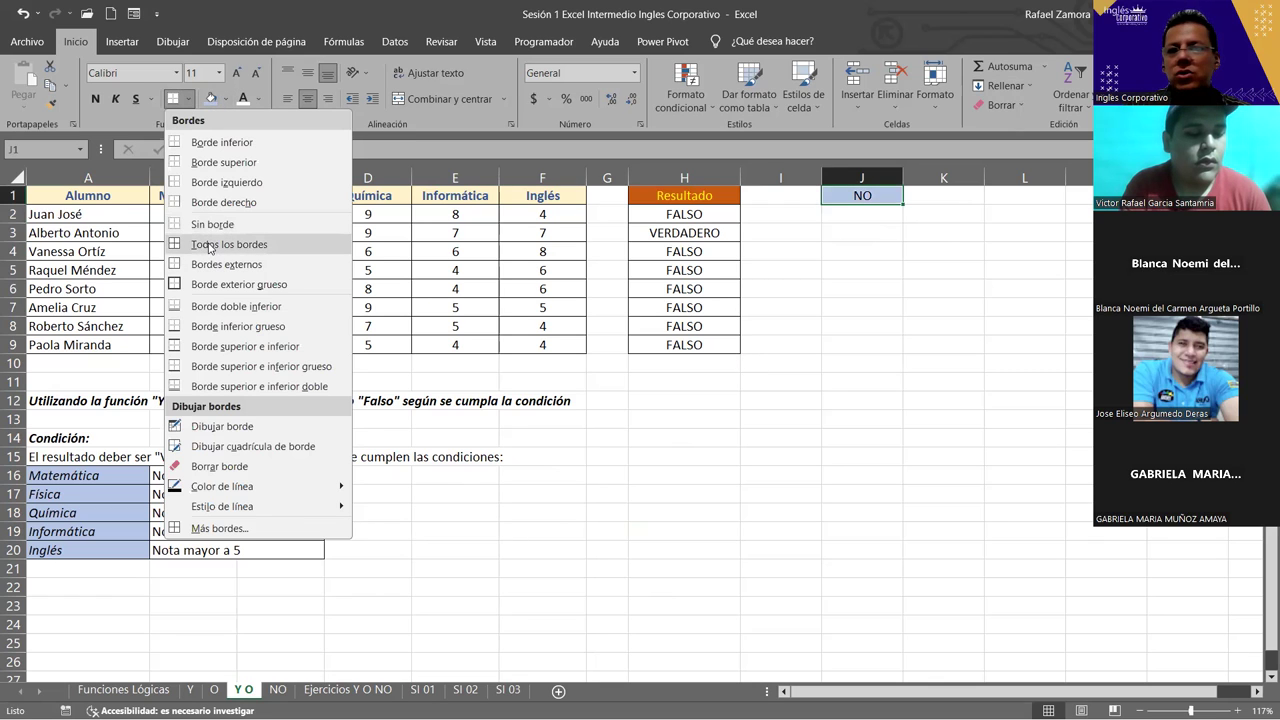
click(880, 292)
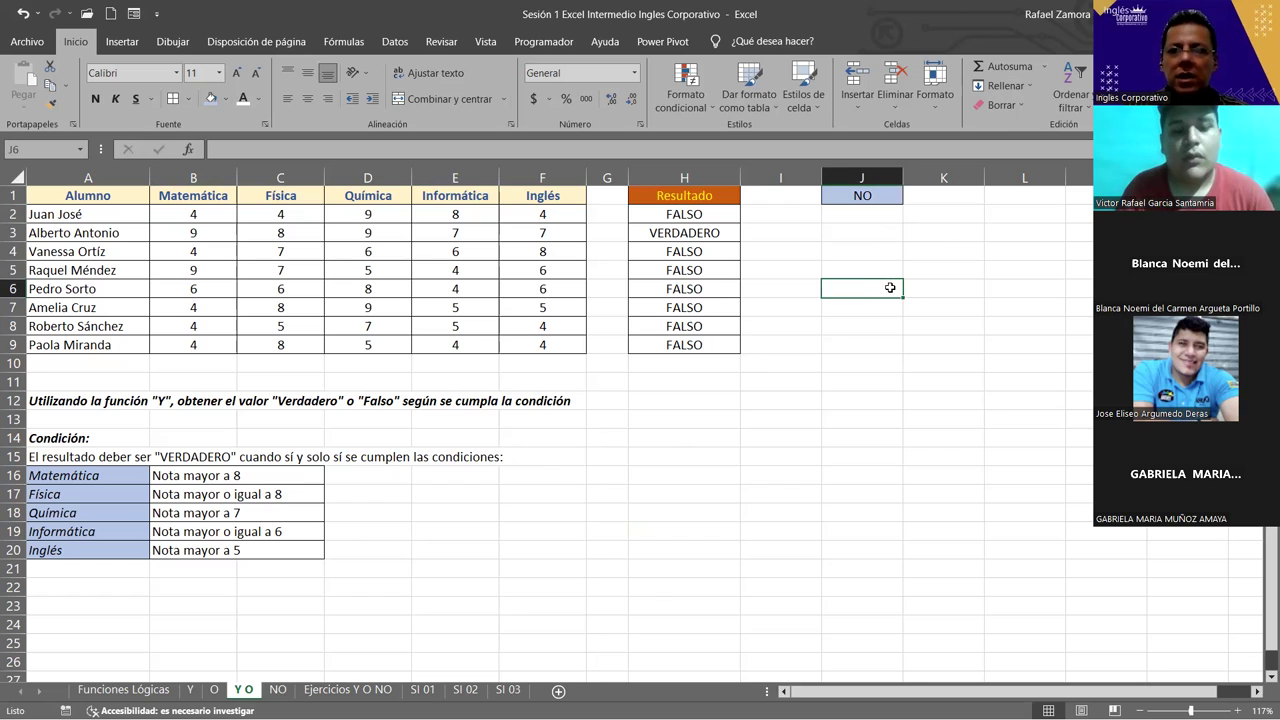
Enter =NO(H2) in J2, fill it down to J9, and widen column J.
click(888, 214)
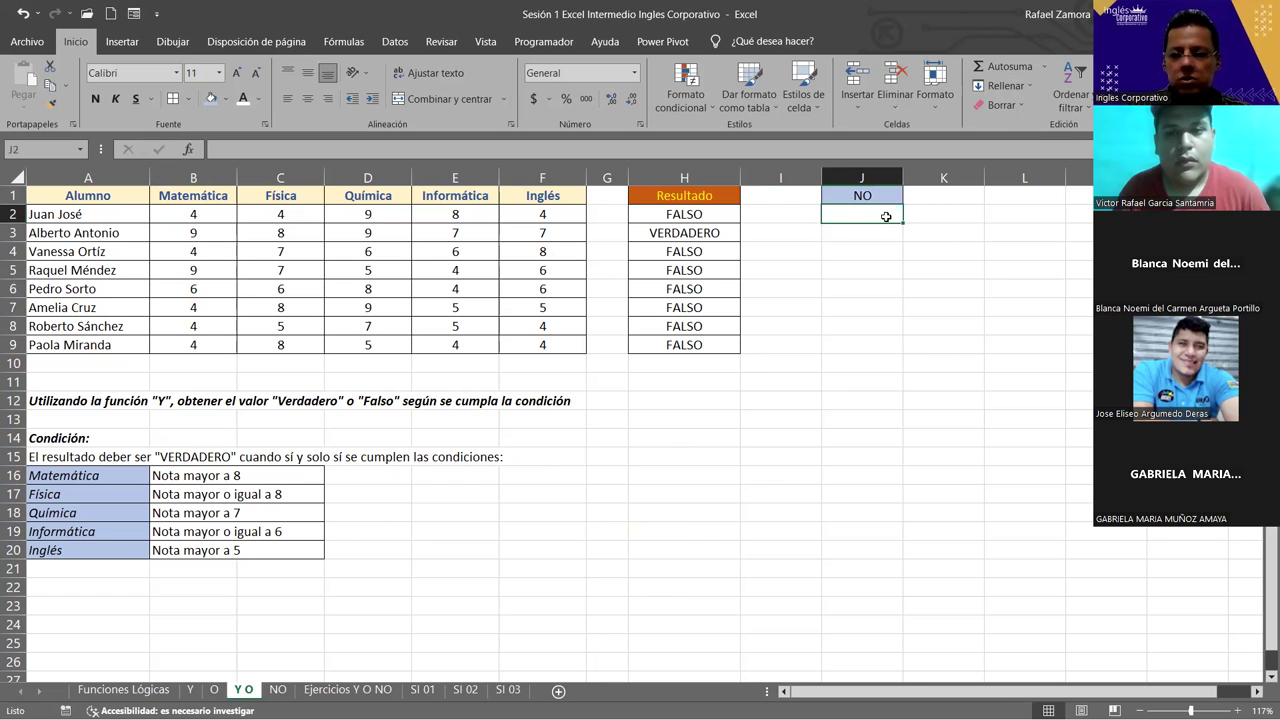
text(=)
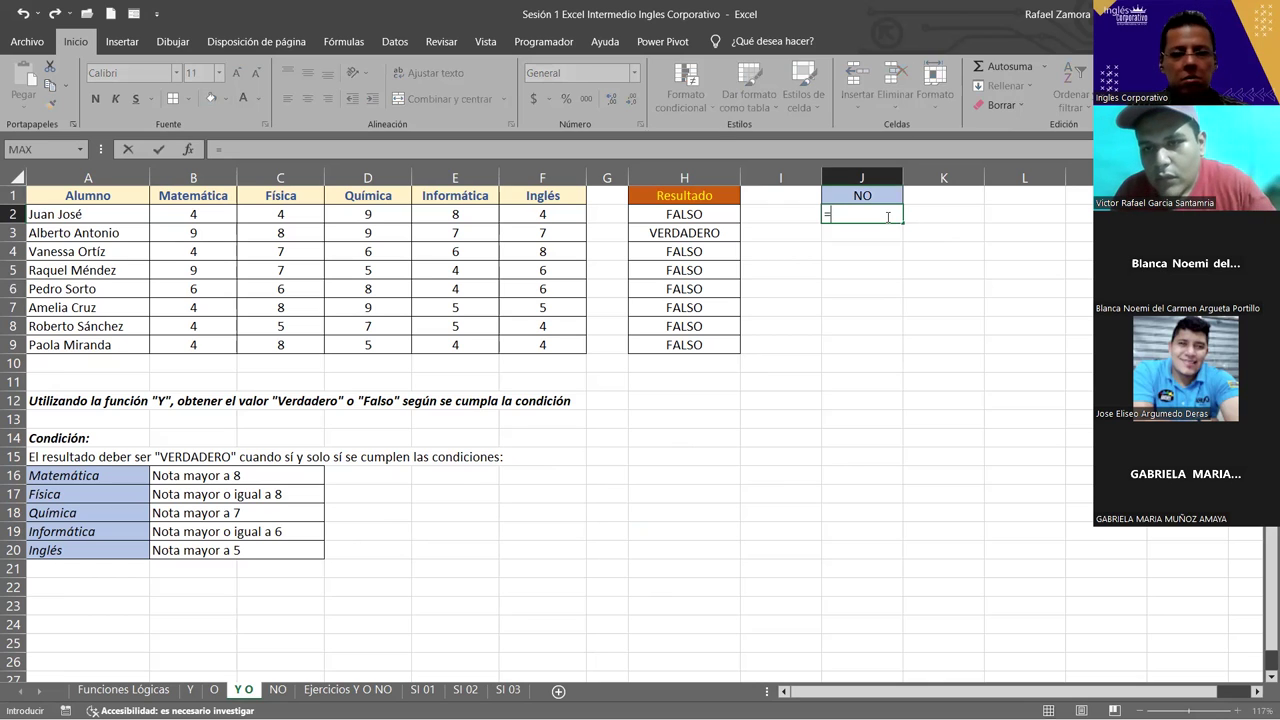
text(NO()
click(717, 216)
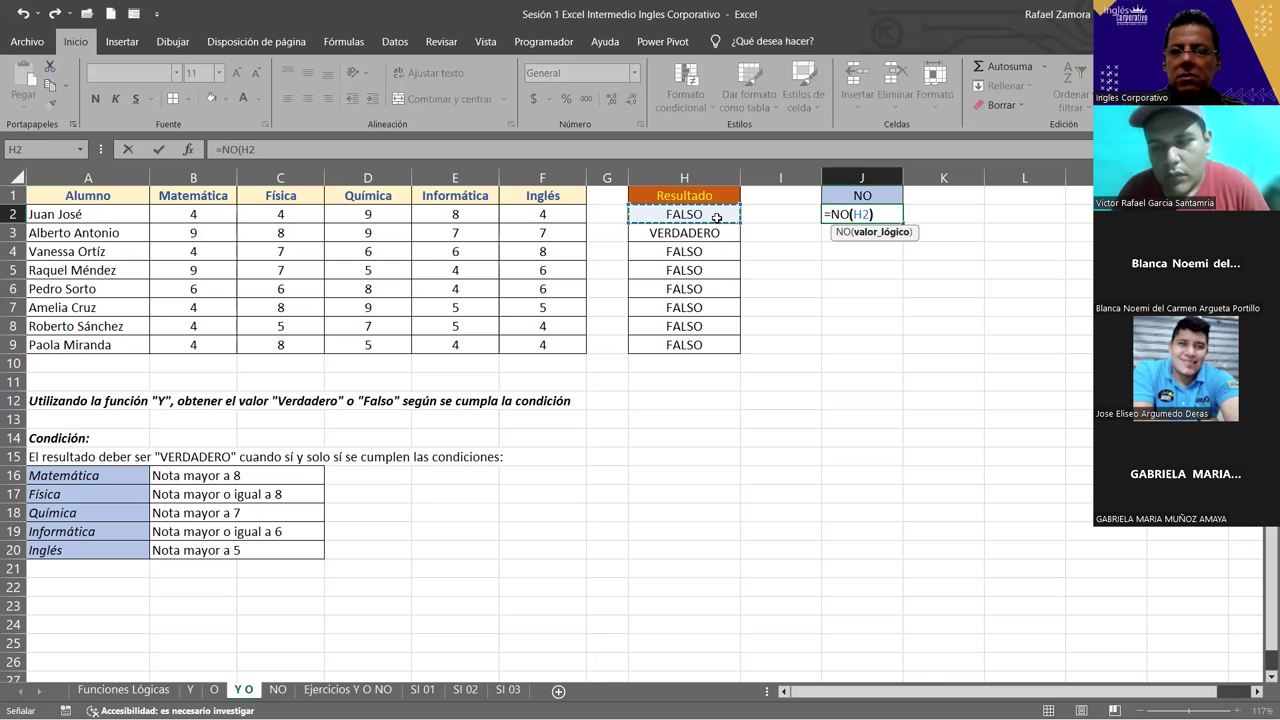
key(Return)
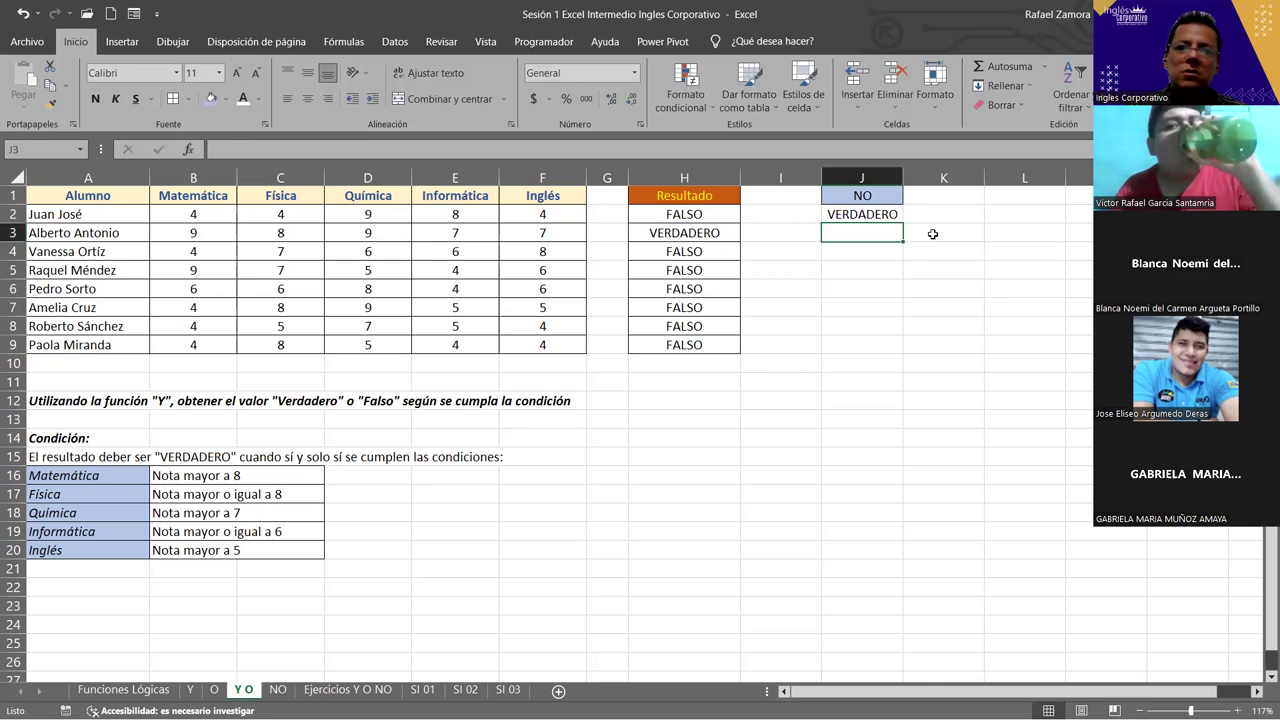
click(882, 214)
drag(904, 221, 900, 270)
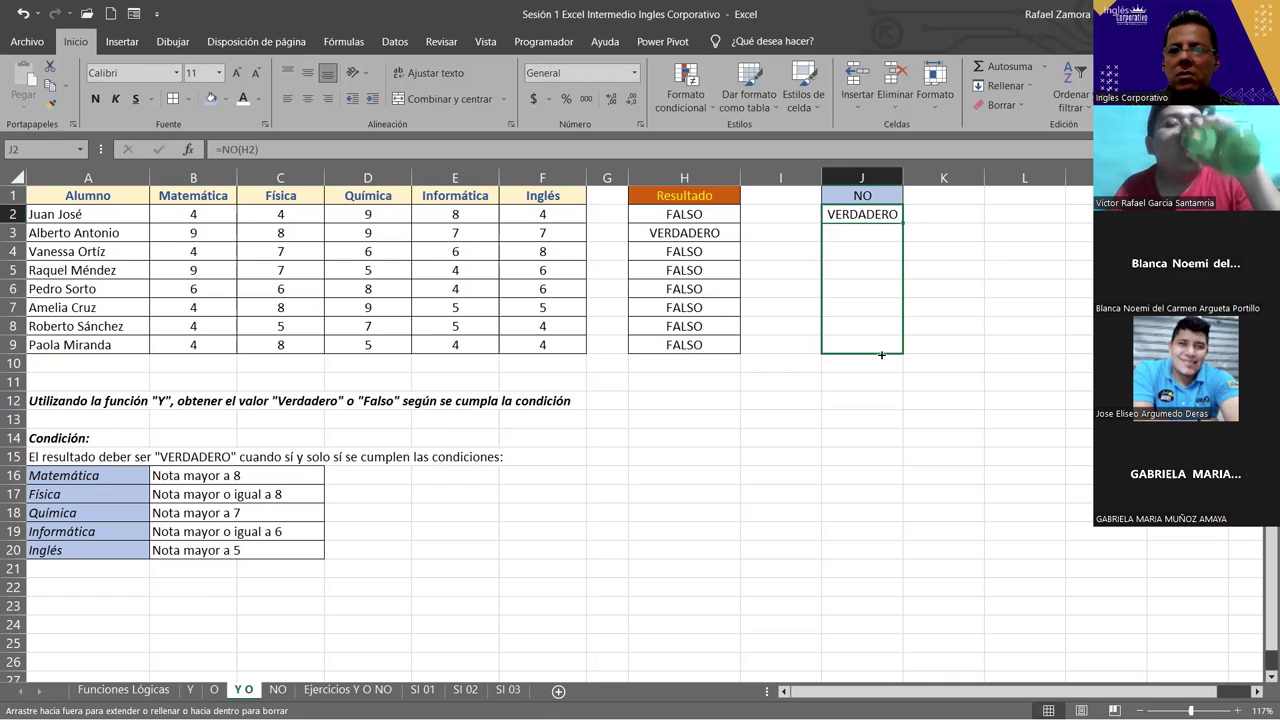
drag(900, 270, 880, 358)
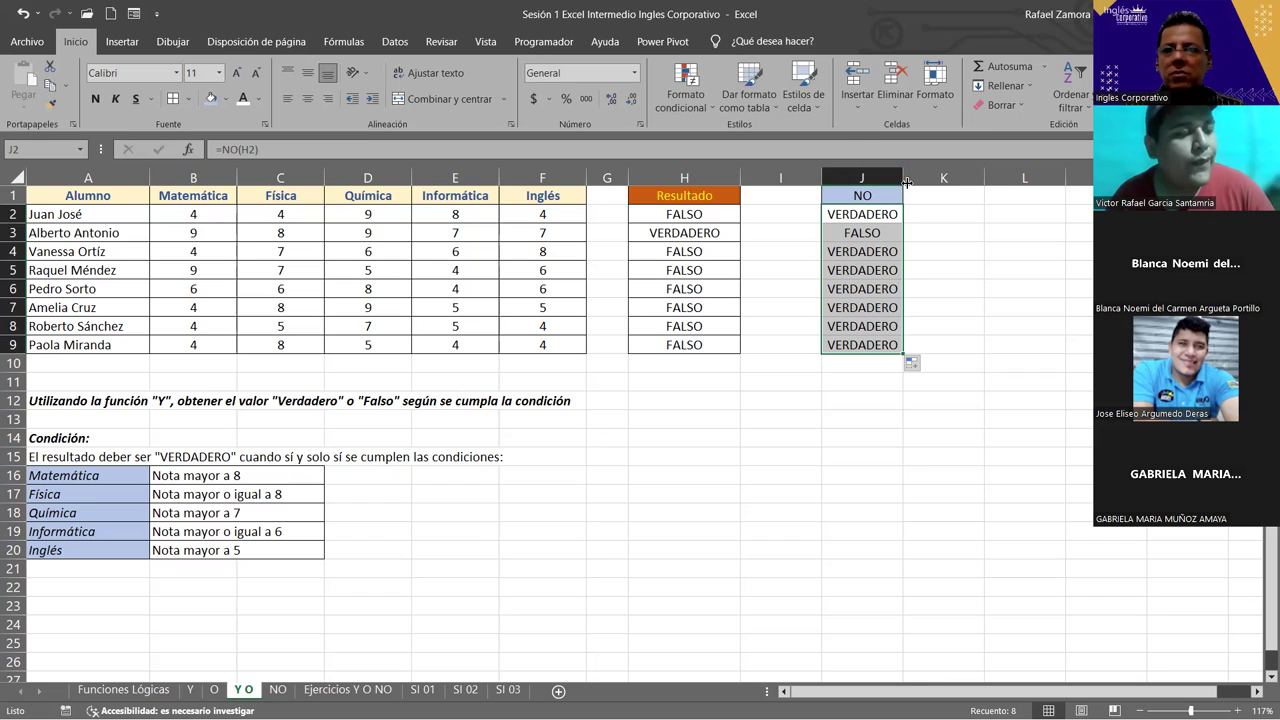
drag(906, 182, 922, 184)
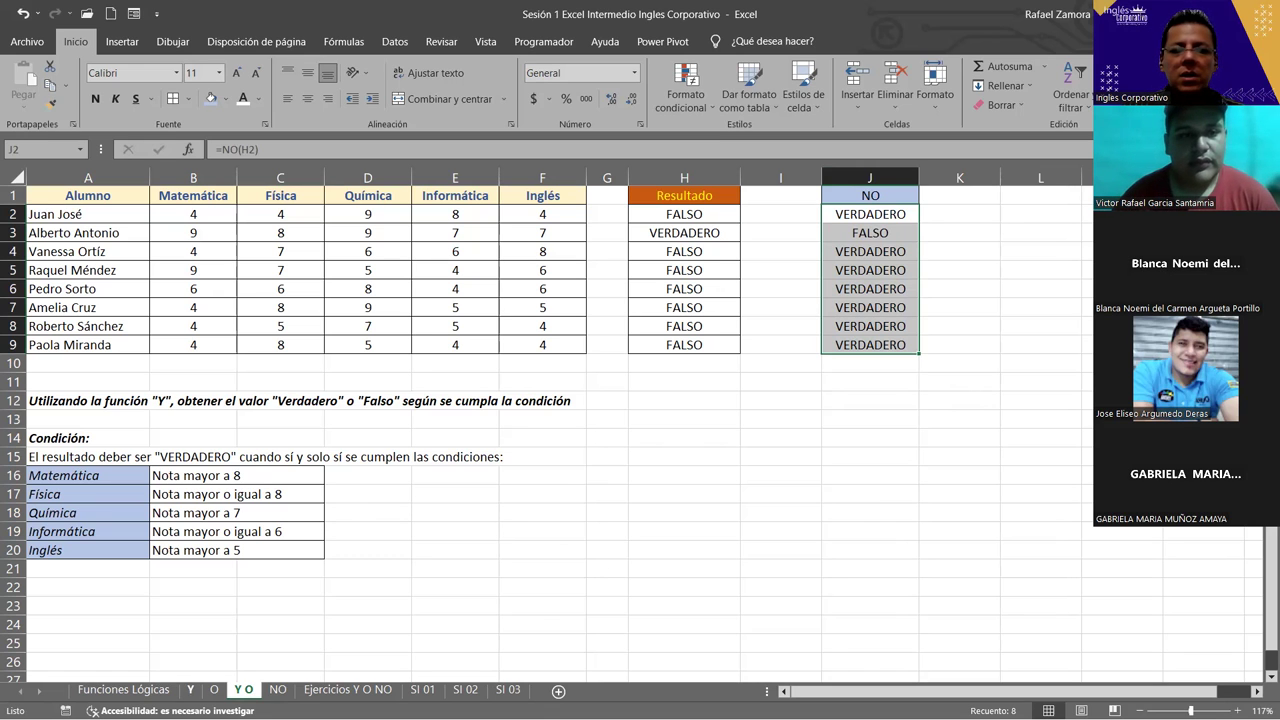
click(190, 690)
click(213, 690)
click(244, 690)
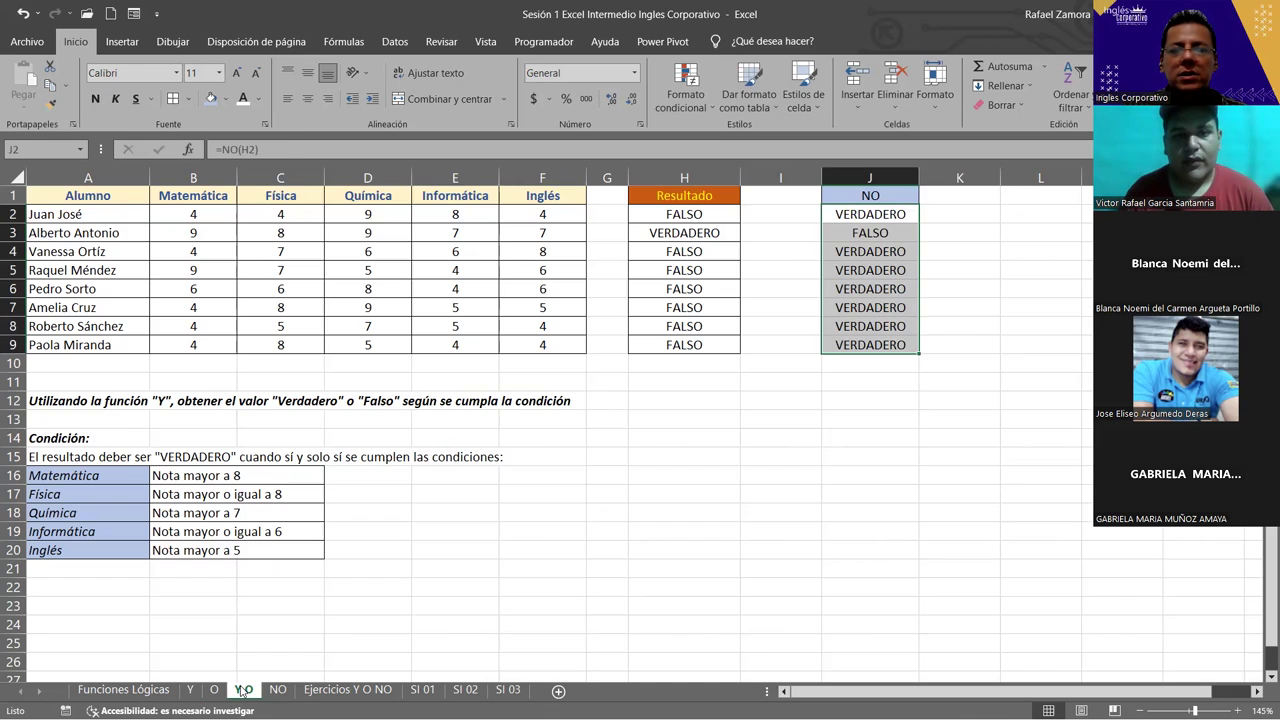
click(190, 690)
click(213, 690)
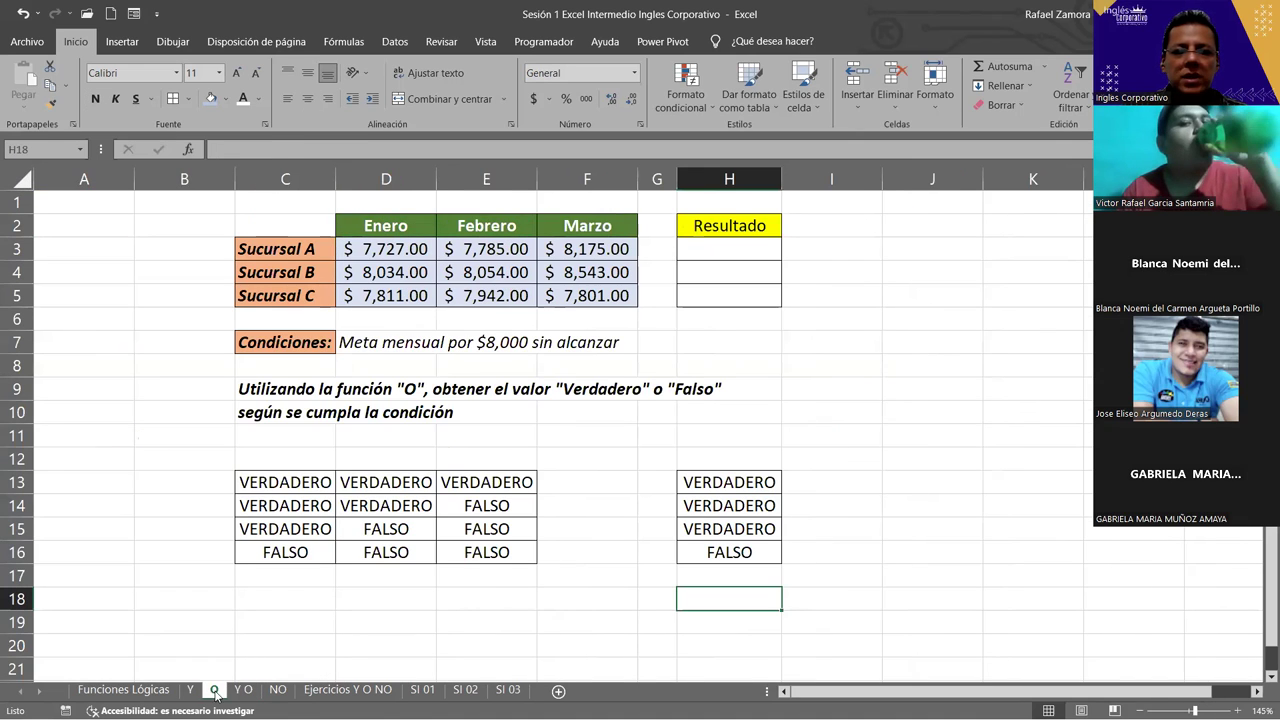
click(241, 692)
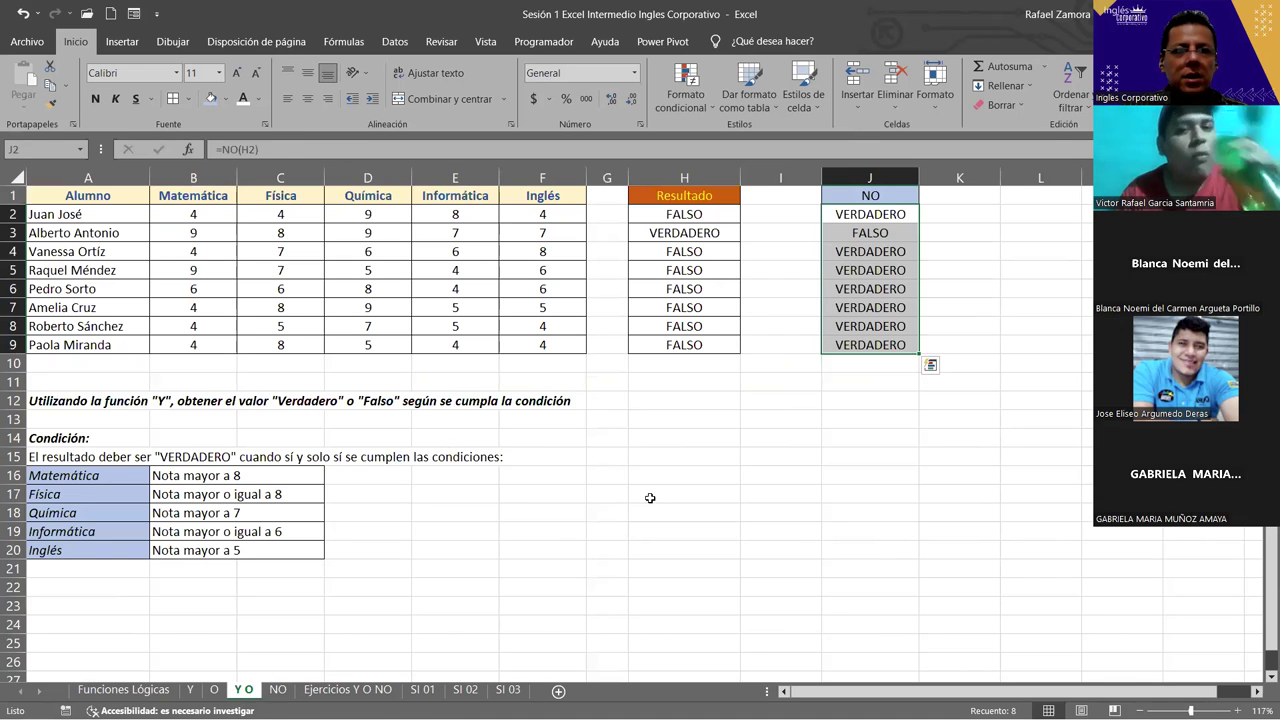
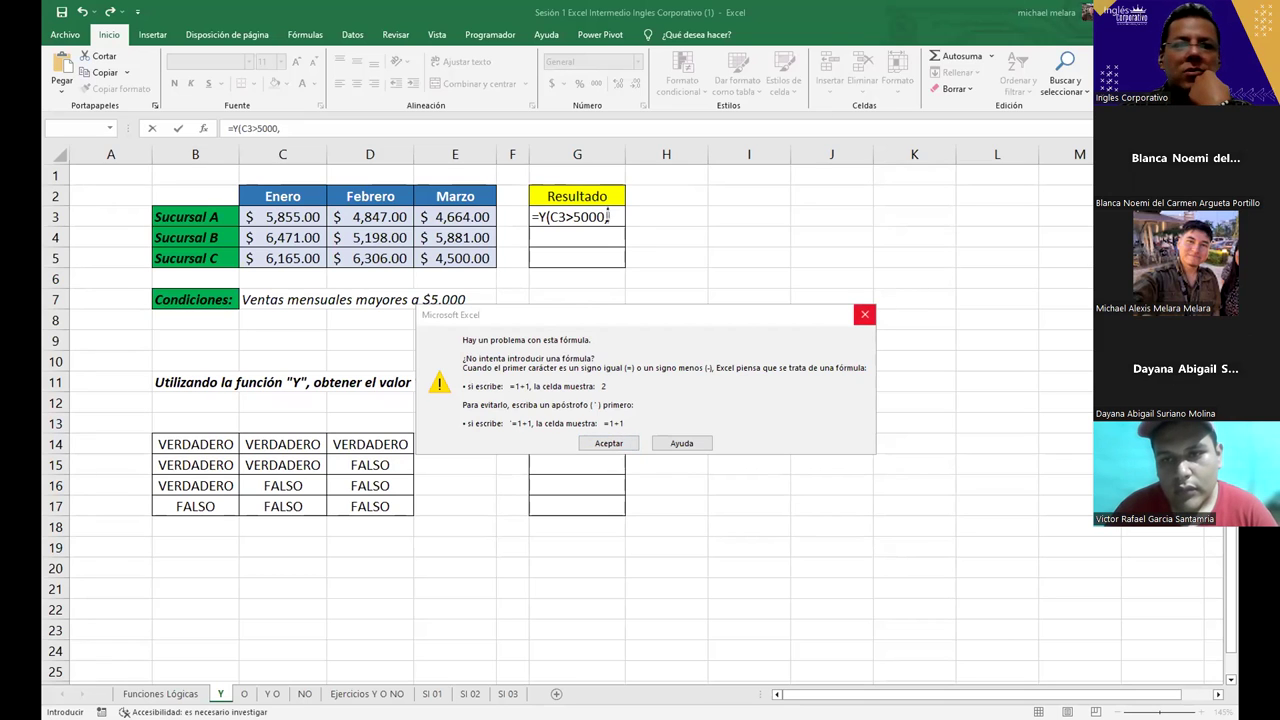
Discard the incomplete Y formula in G3 so it reverts to =y with a #¿NOMBRE? error.
key(Return)
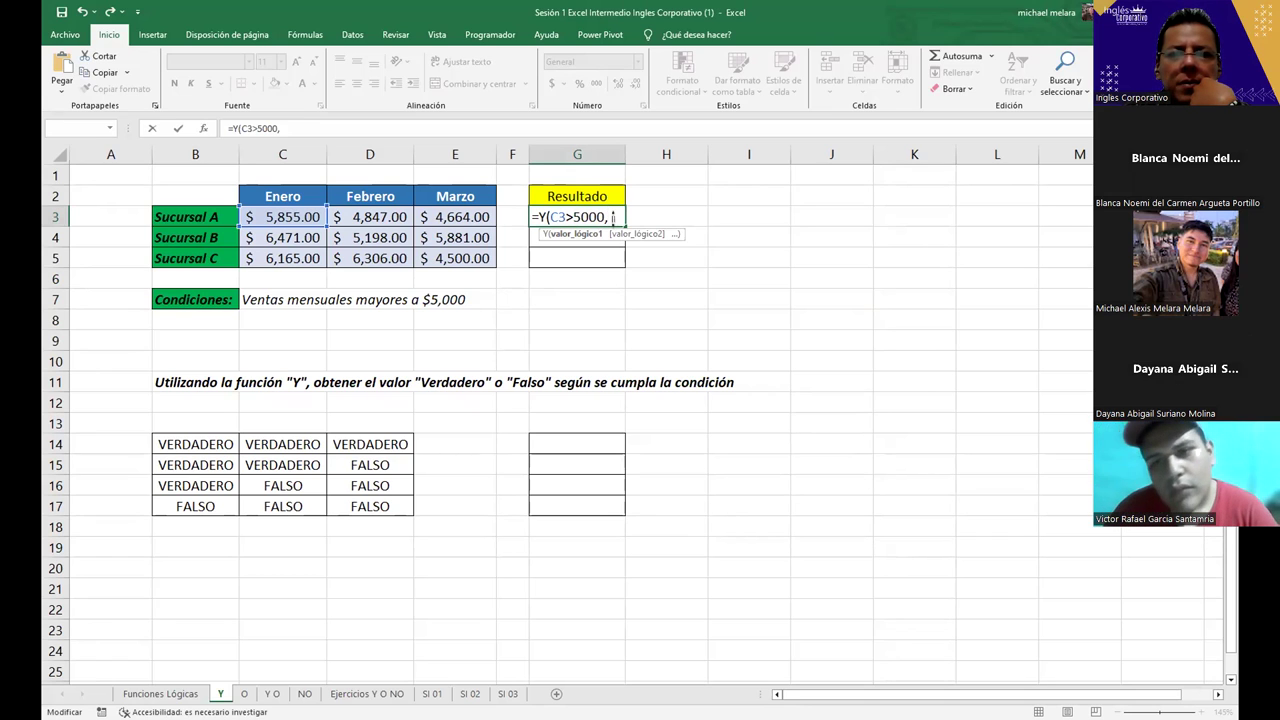
key(BackSpace)
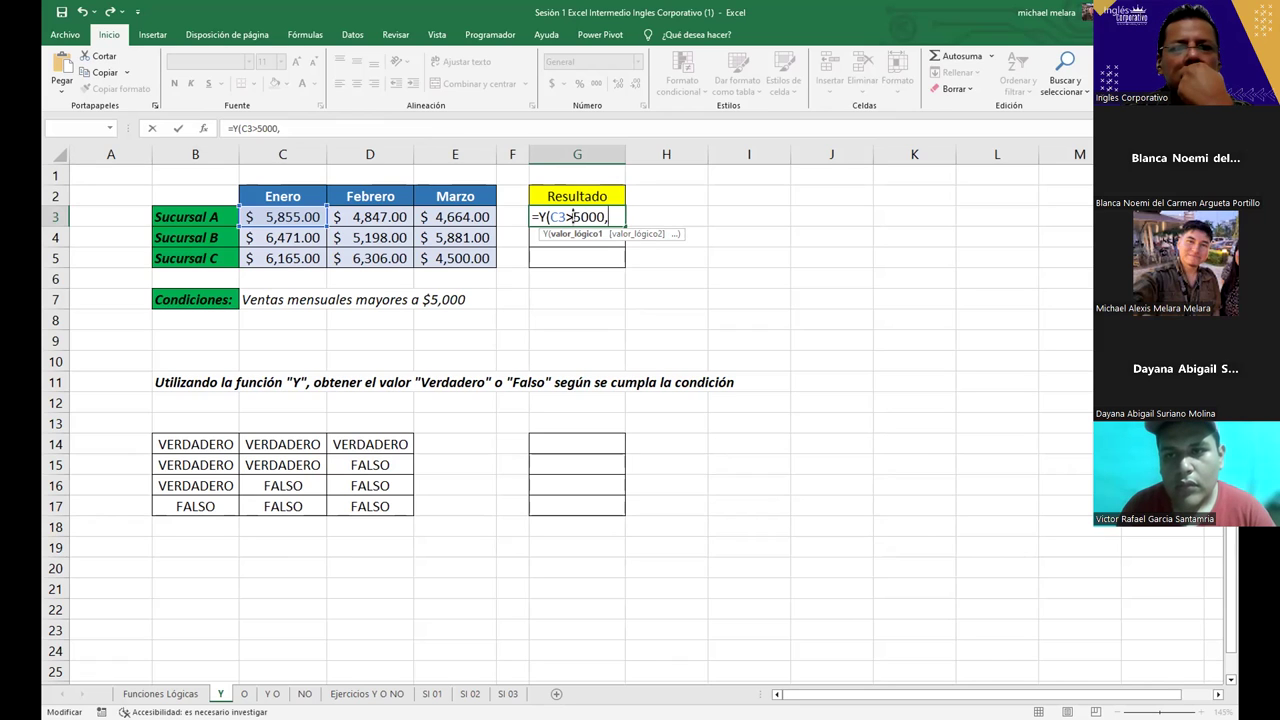
key(Escape)
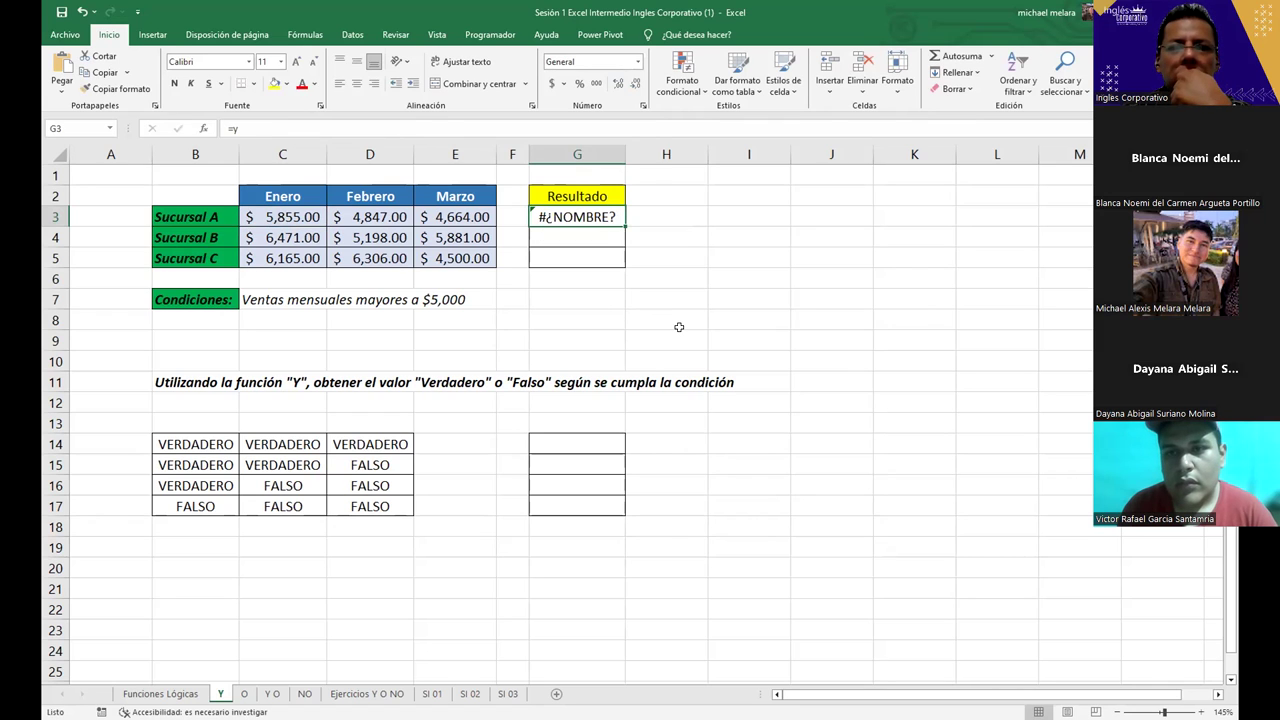
Replace G3's contents with a Y formula testing whether C3 is greater than 5000.
double_click(592, 213)
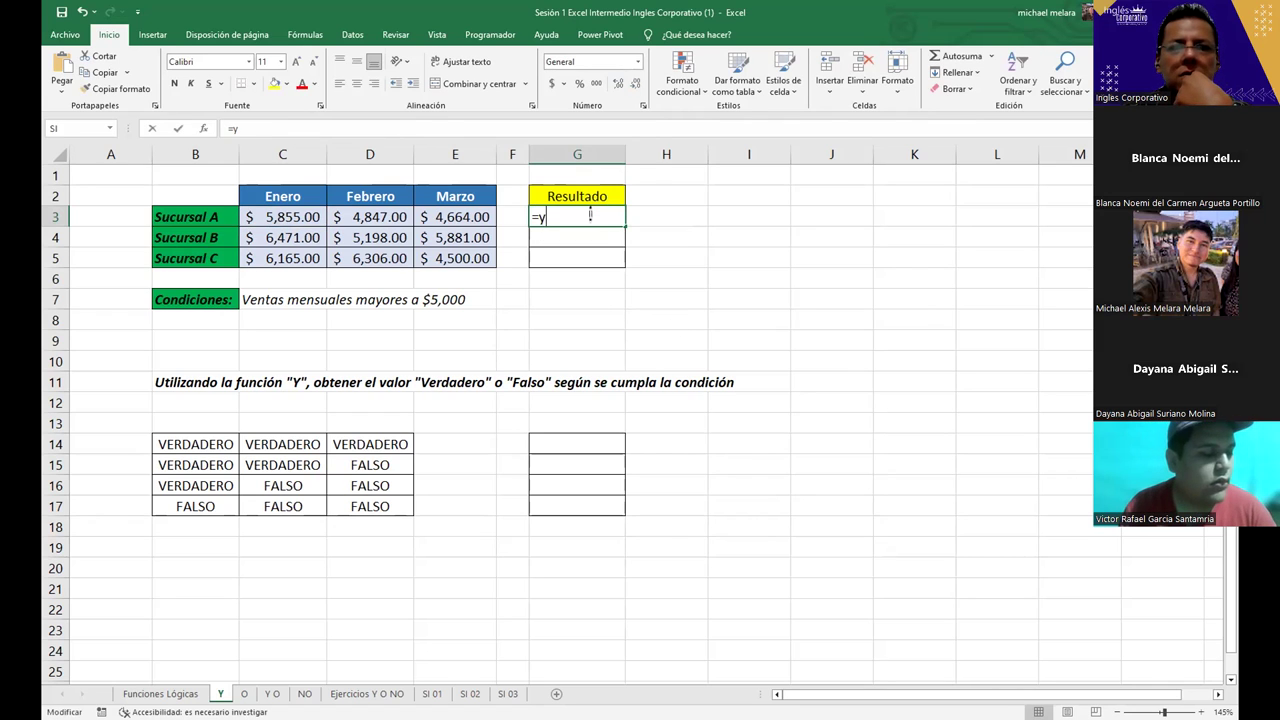
key(BackSpace)
key(BackSpace)
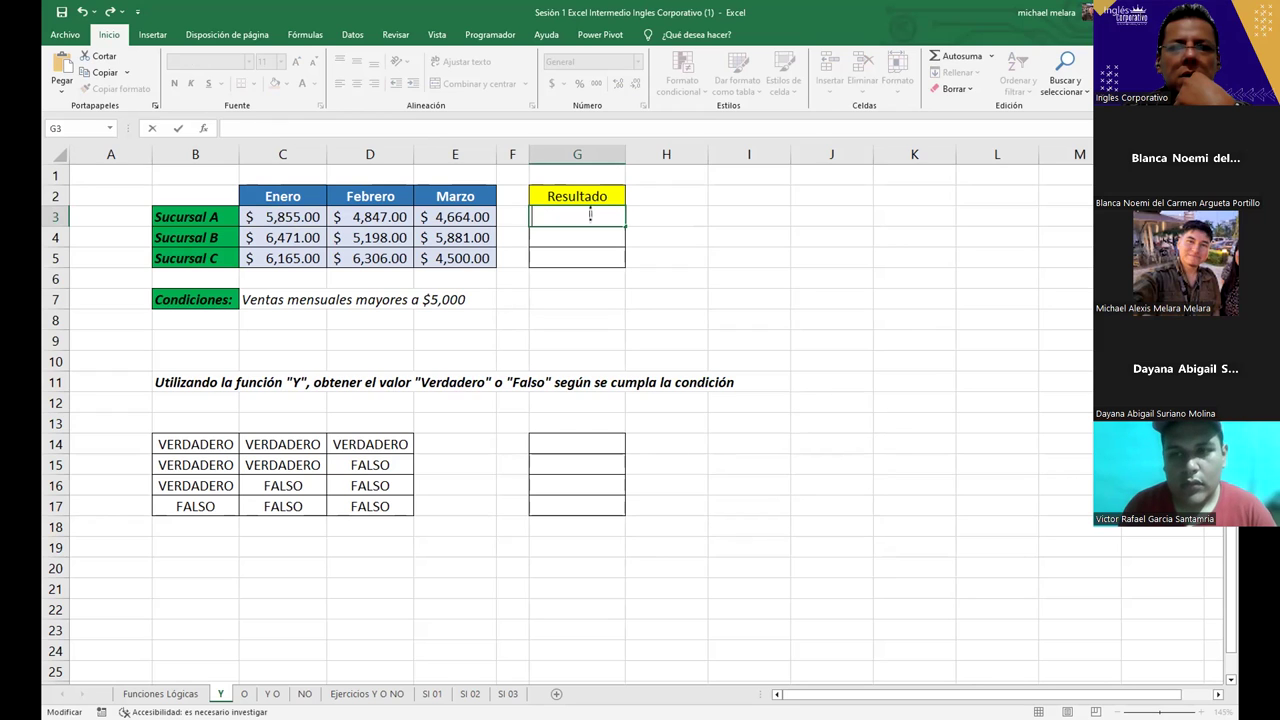
text(=y)
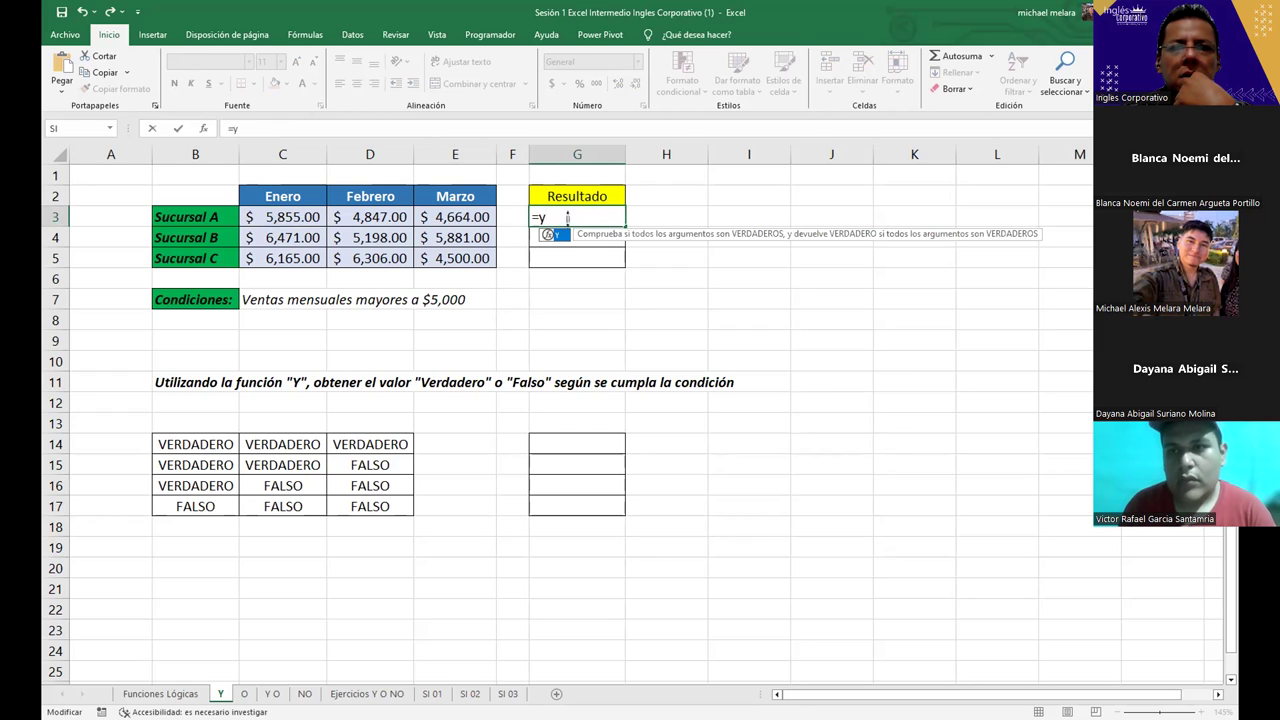
double_click(556, 234)
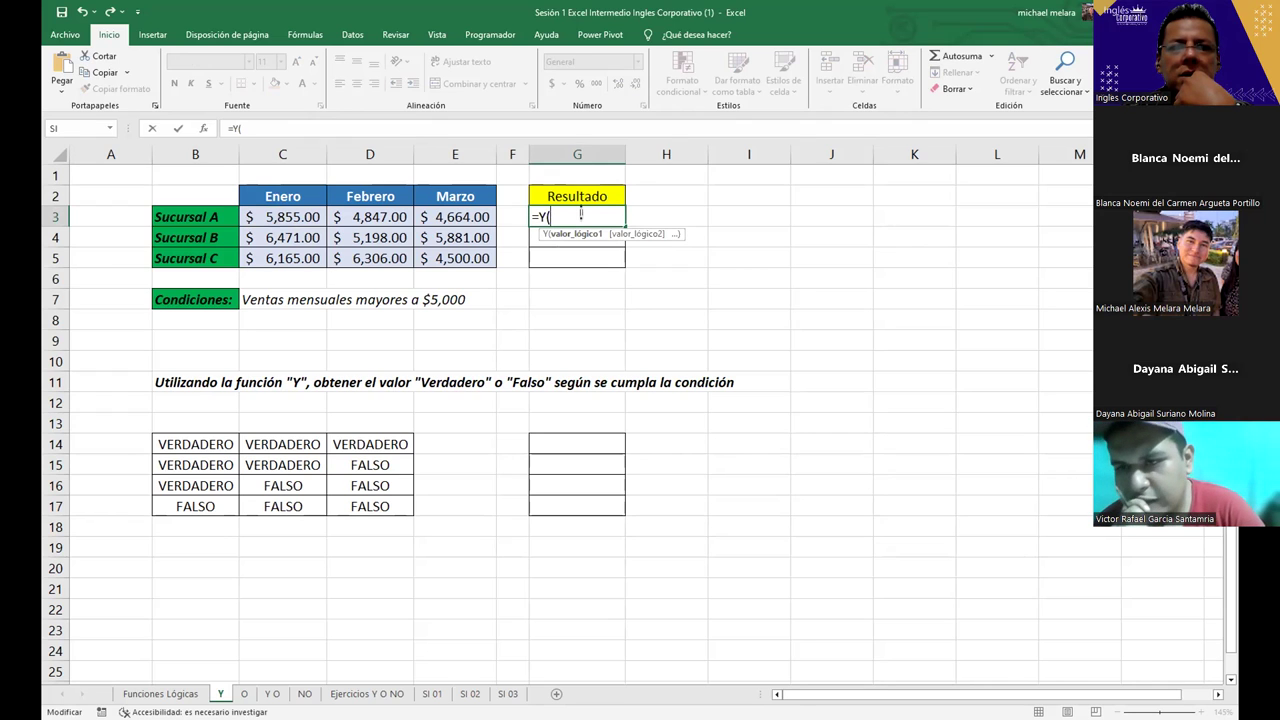
click(283, 216)
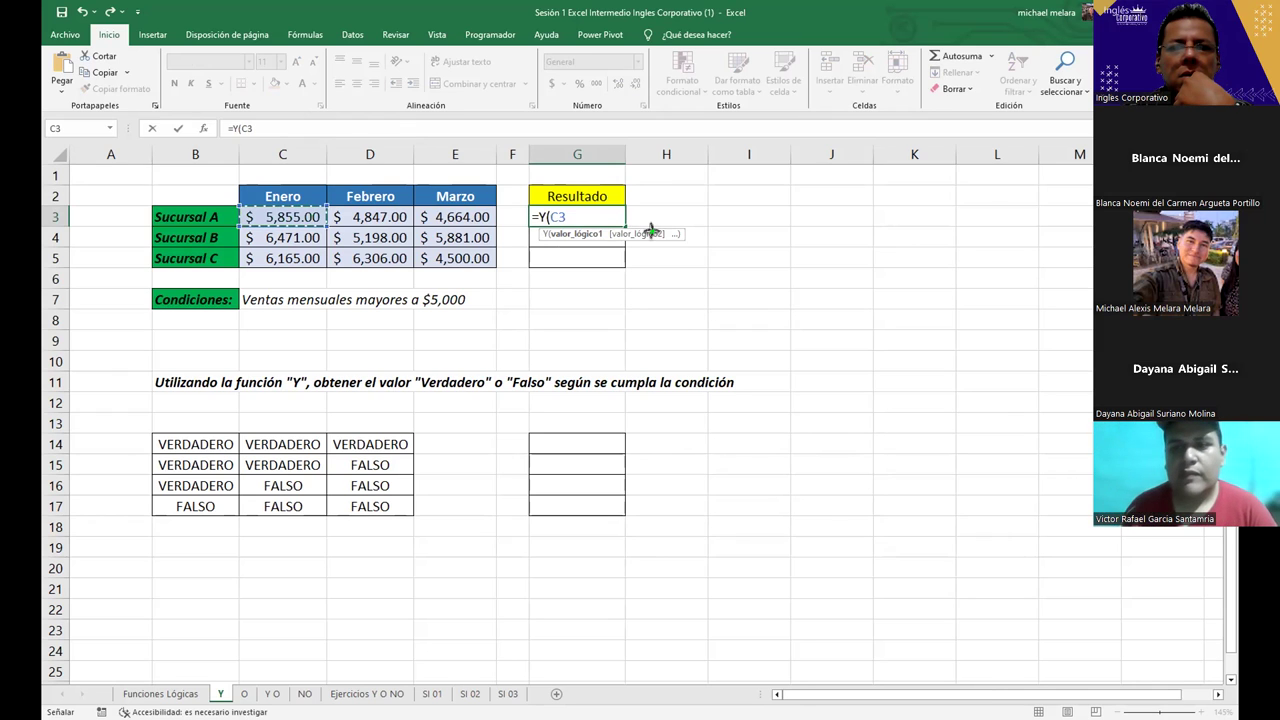
text(>)
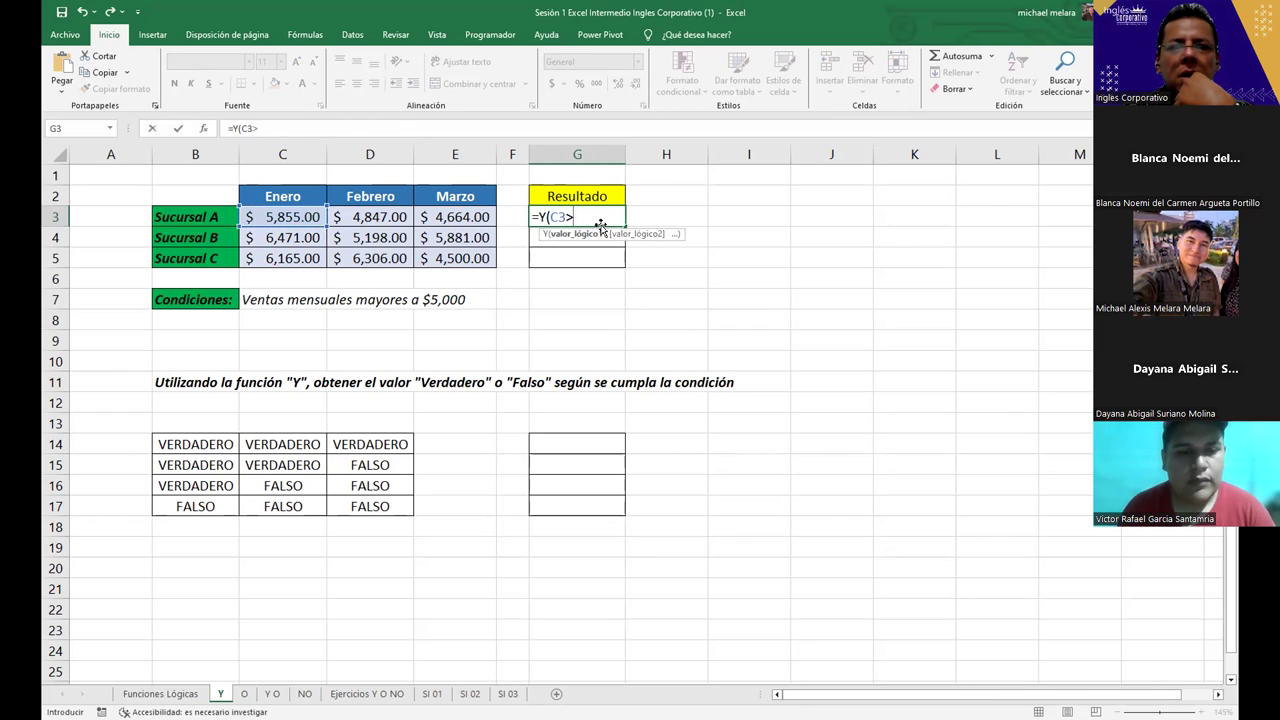
text(5000)
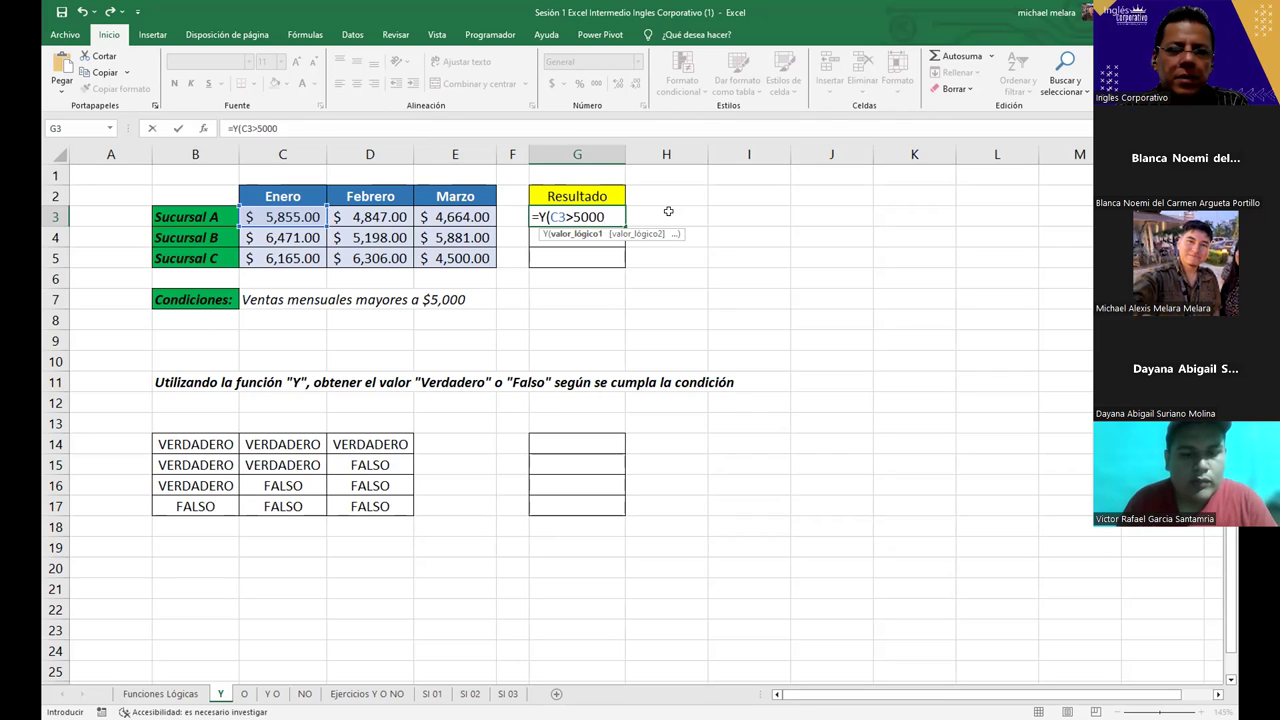
key(ctrl+Return)
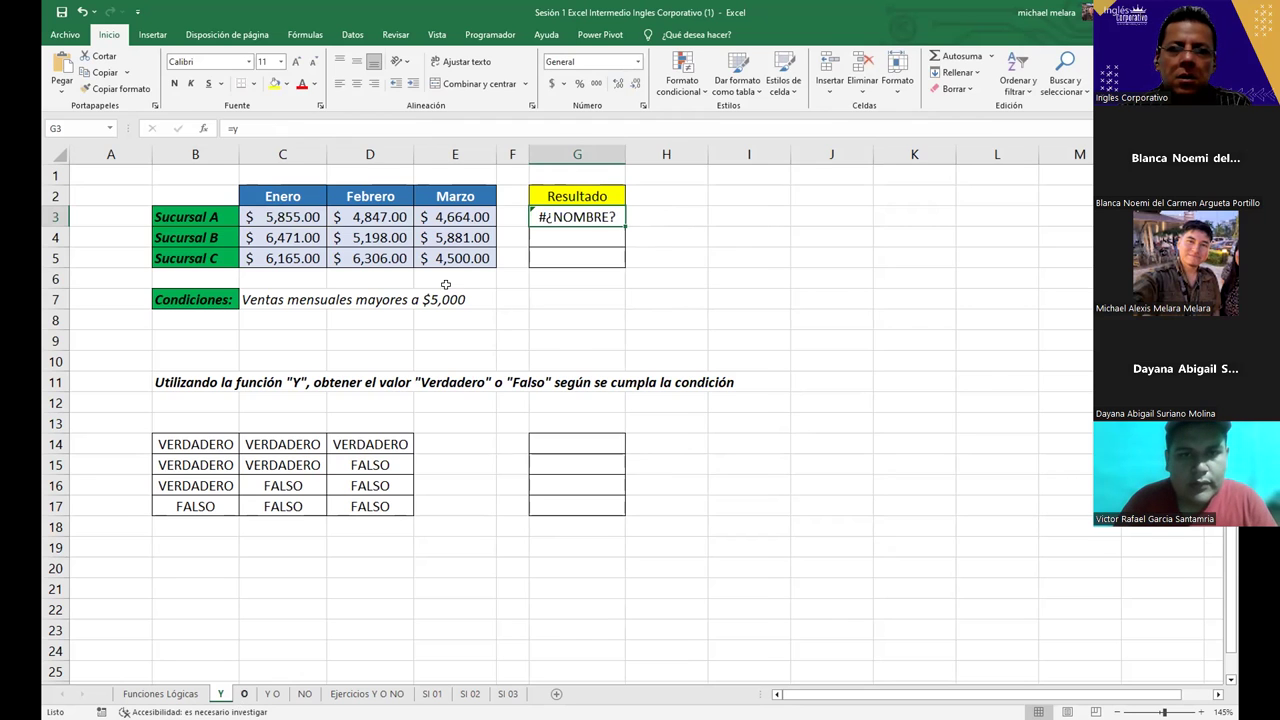
Begin an O formula in H3 on the O sheet with D3 as its argument, left unfinished.
click(626, 213)
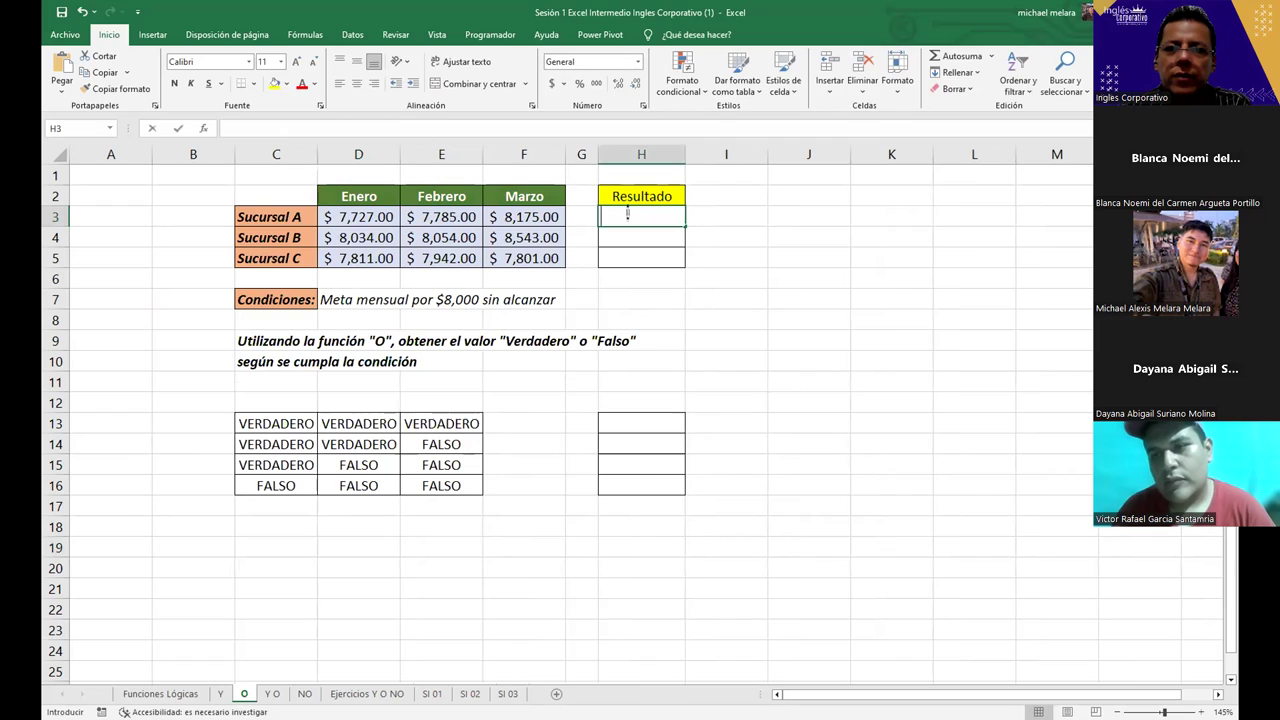
text(0)
key(BackSpace)
text(=)
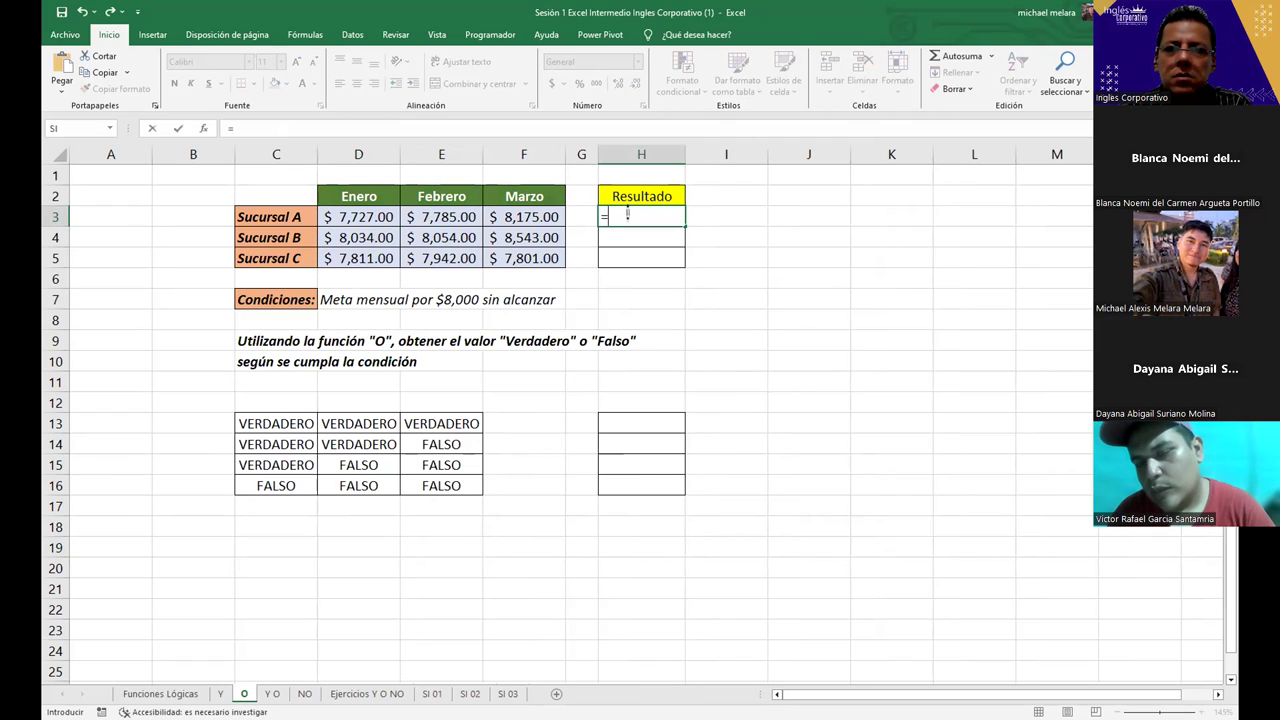
text(o)
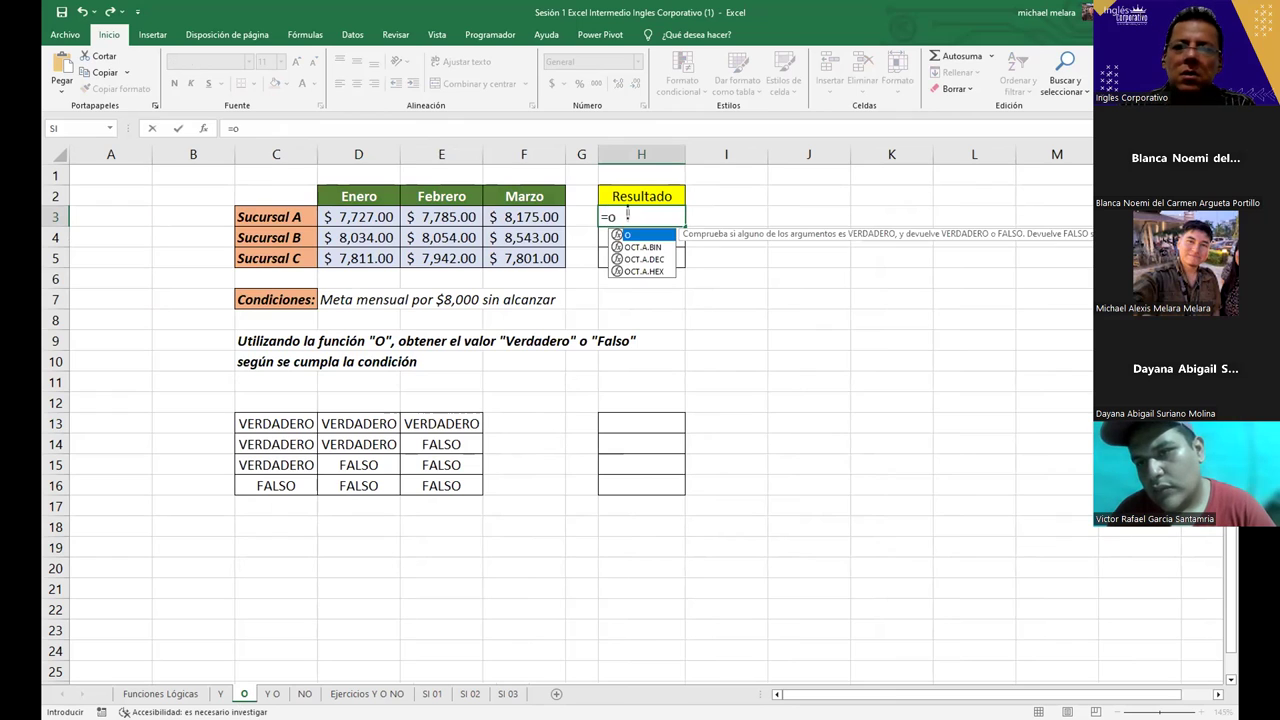
double_click(634, 232)
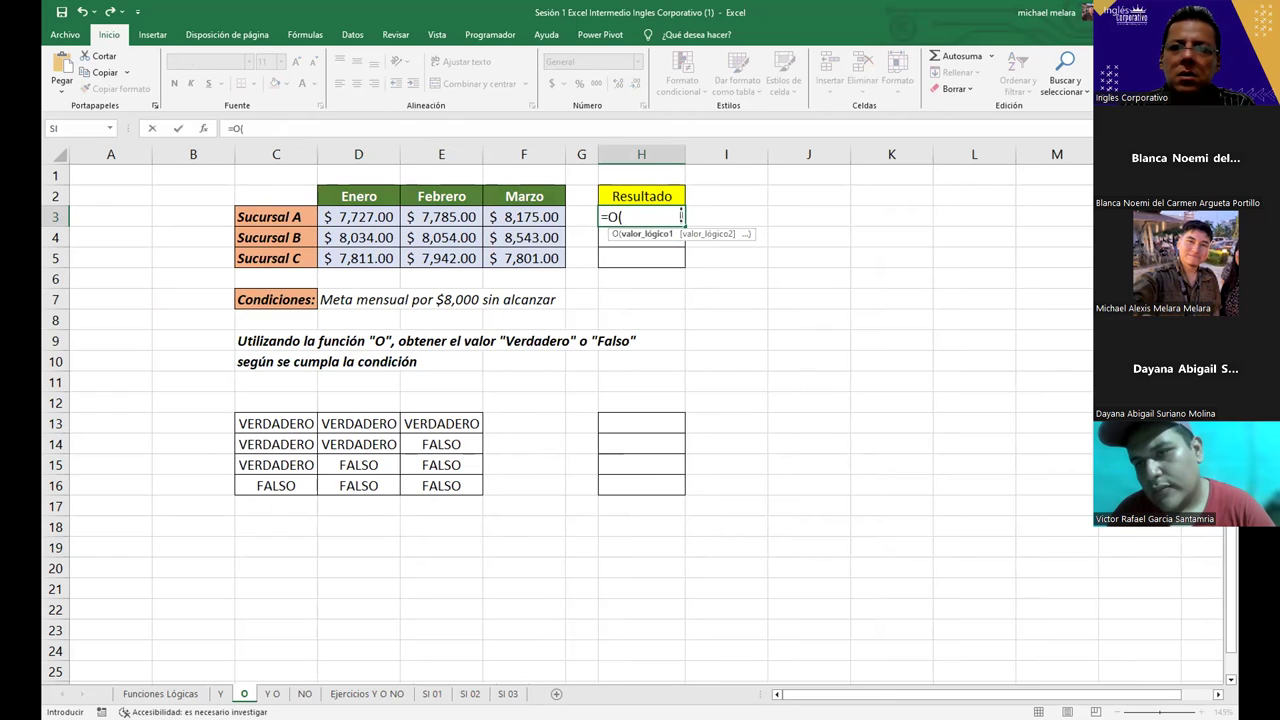
click(392, 221)
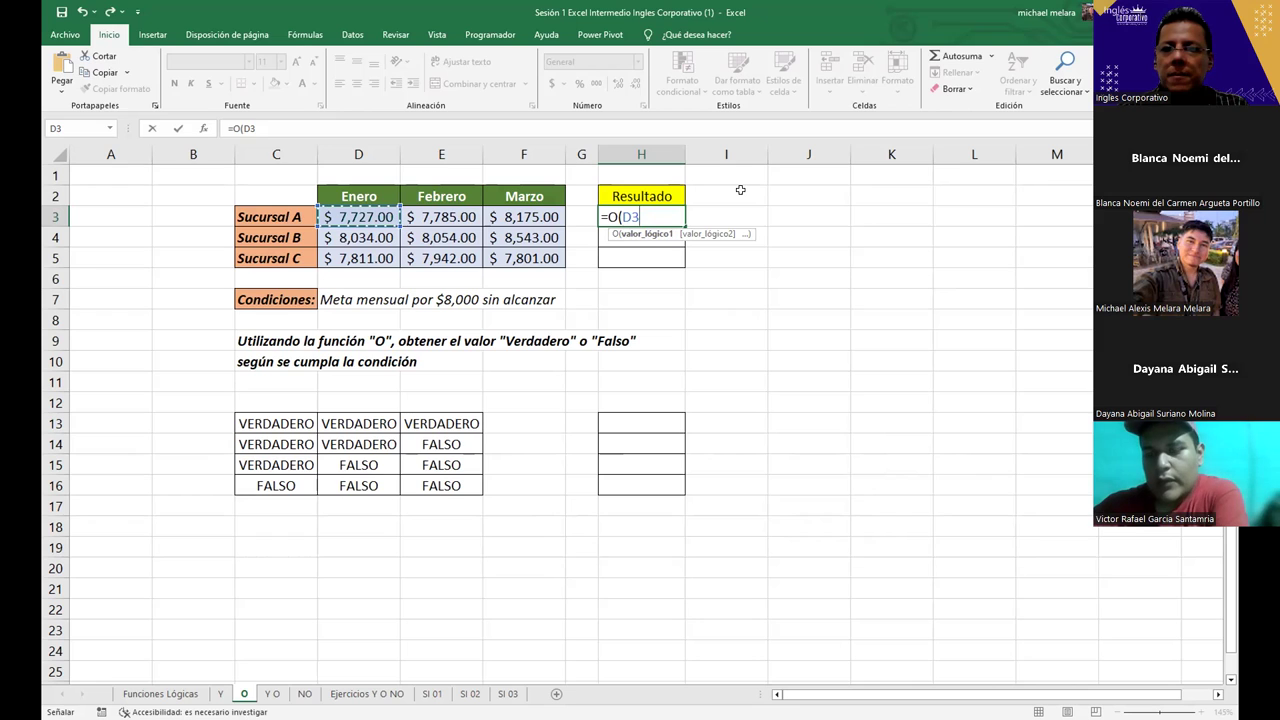
key(BackSpace)
key(BackSpace)
key(BackSpace)
key(BackSpace)
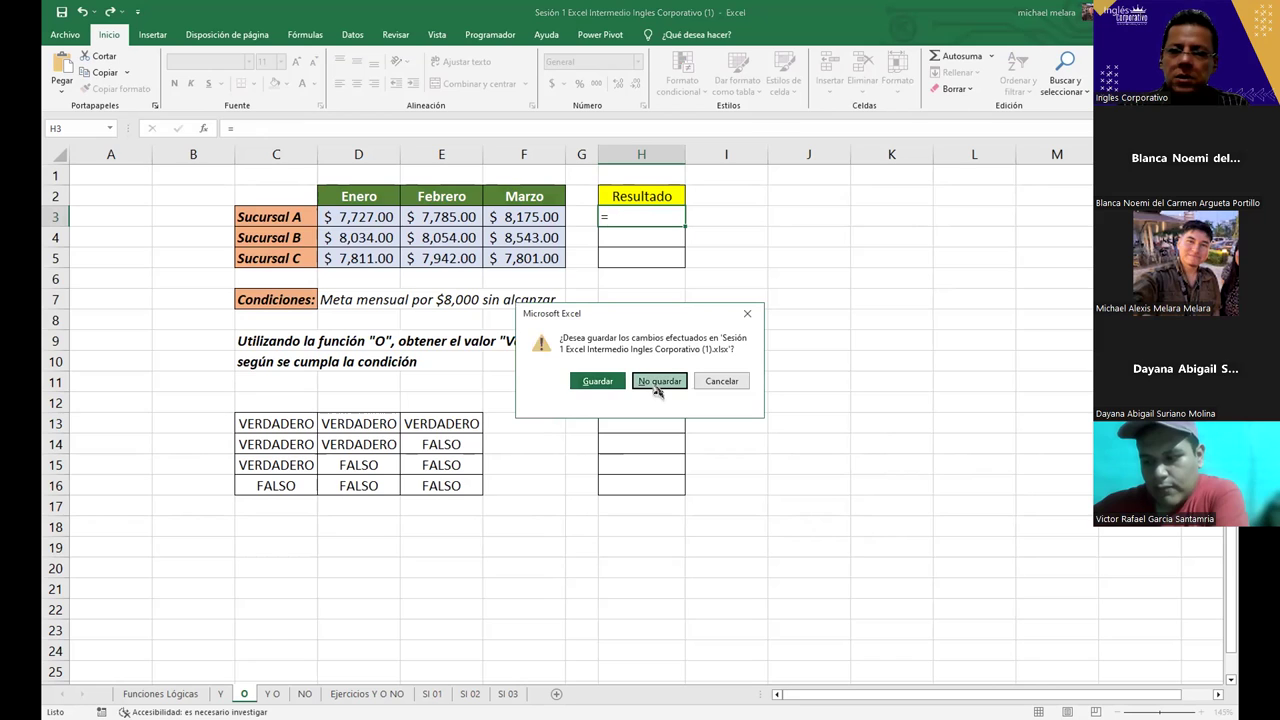
Close the workbook without saving the changes.
click(657, 386)
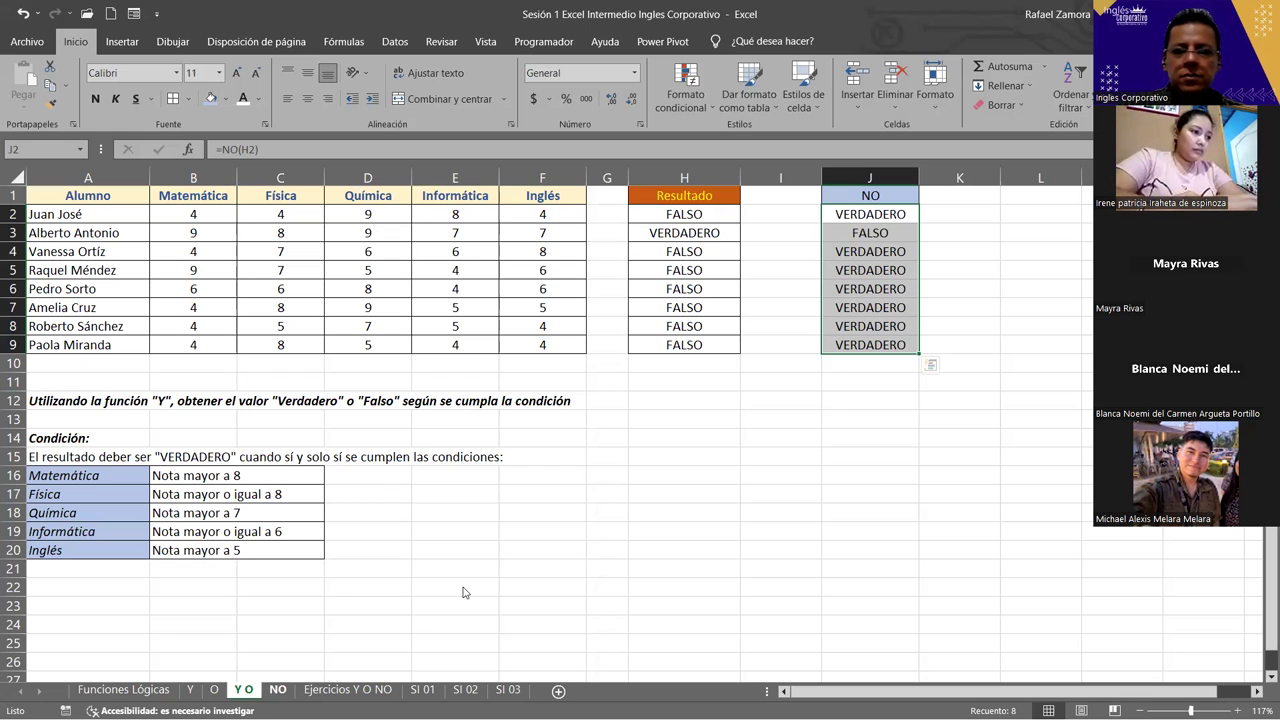
Move through the NO and Ejercicios Y O NO sheets to the SI 01 sheet and zoom in.
key(ctrl+Page_Down)
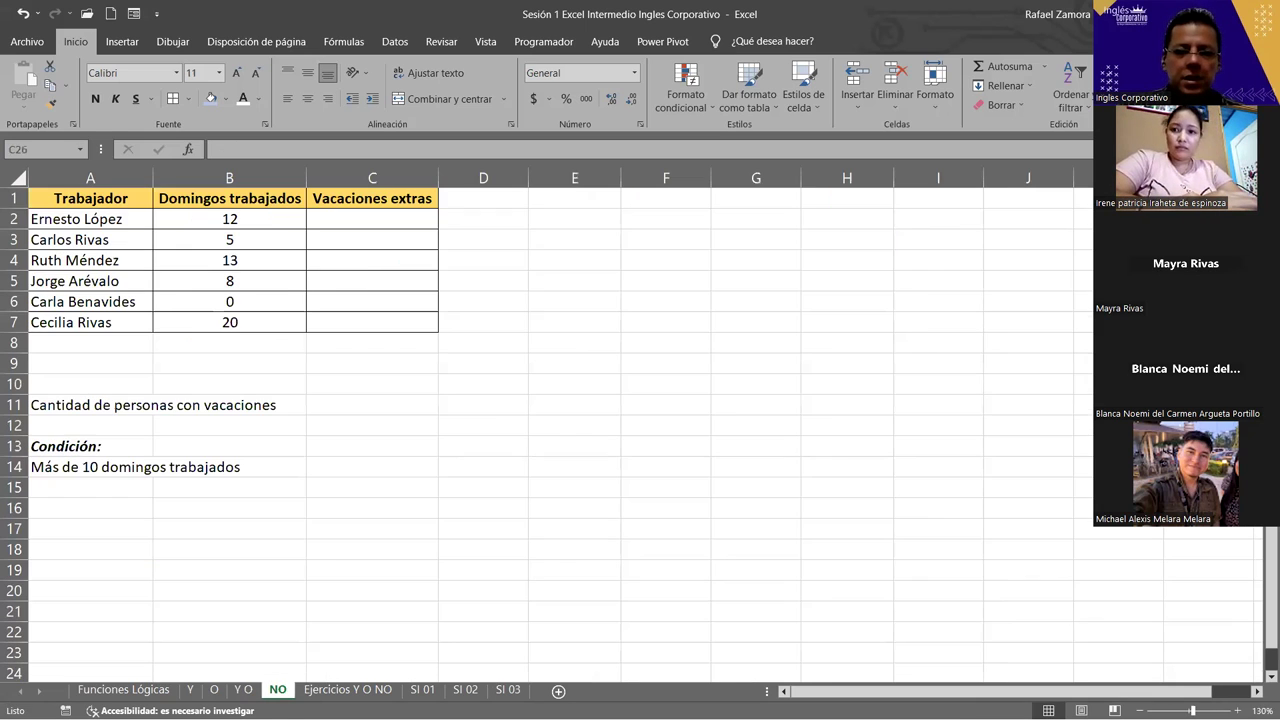
click(381, 690)
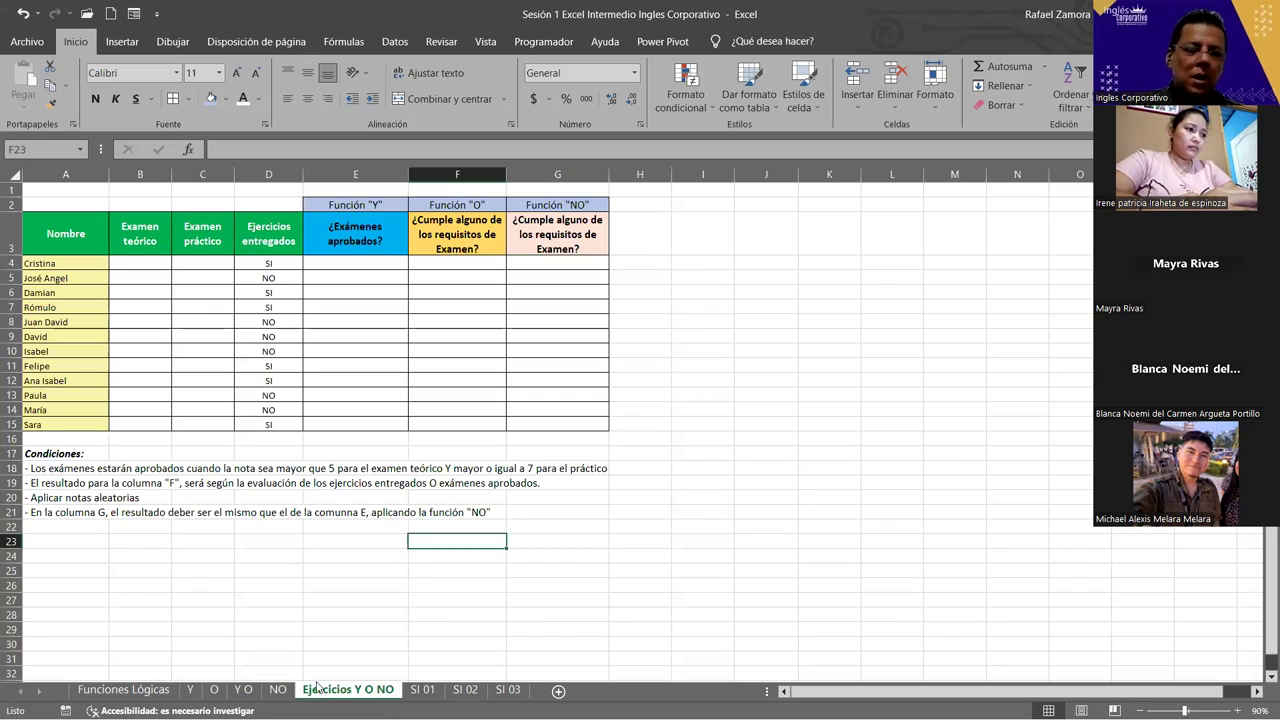
click(283, 690)
click(365, 692)
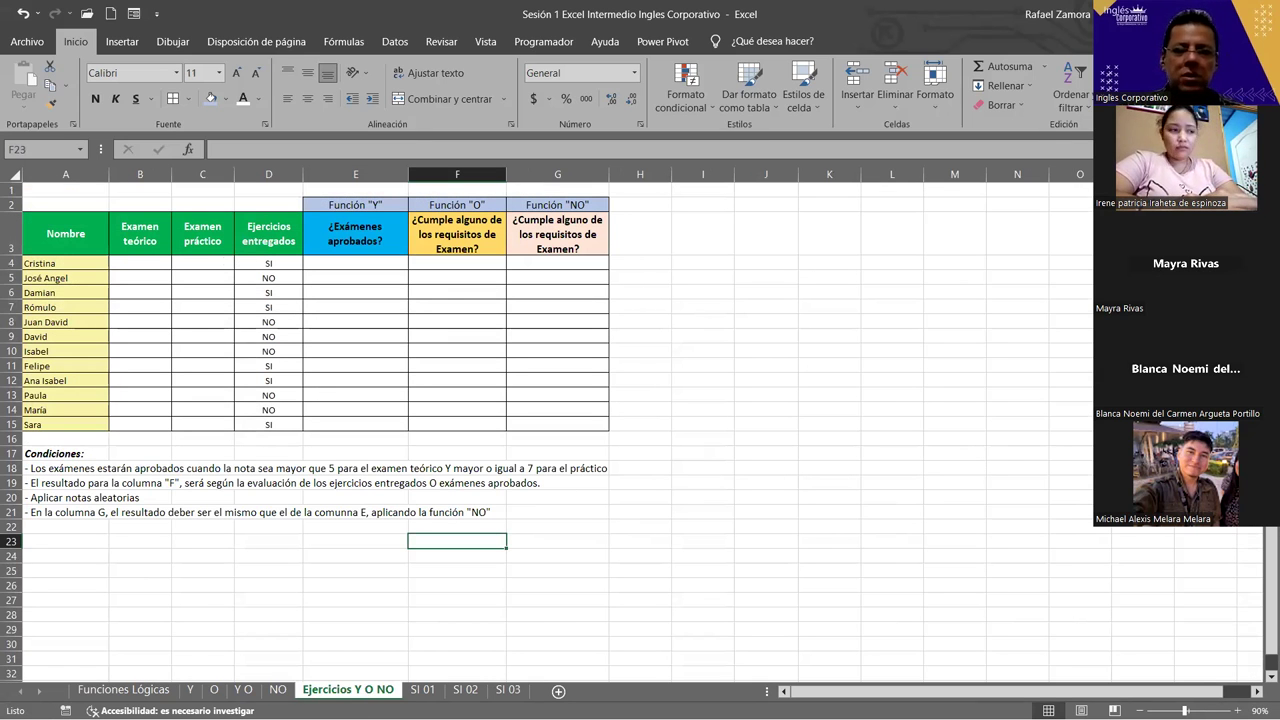
key(ctrl+Page_Down)
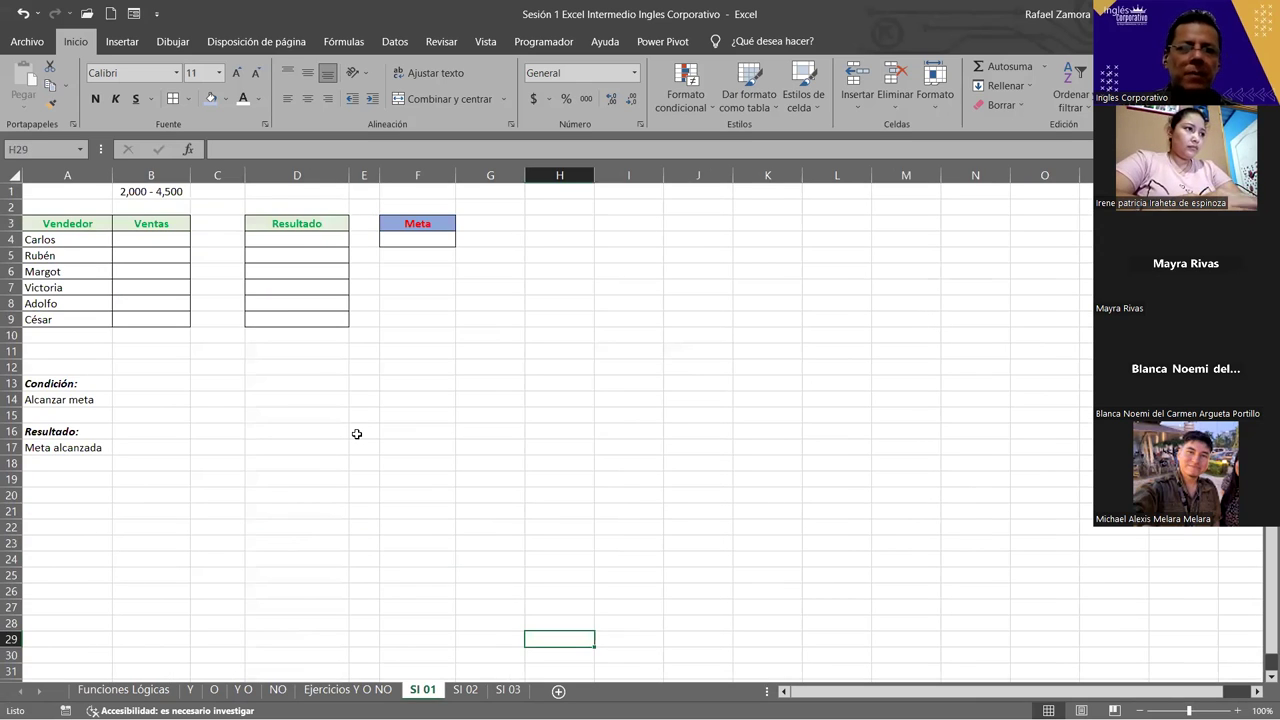
ctrl+scroll(357, 434, up, 2)
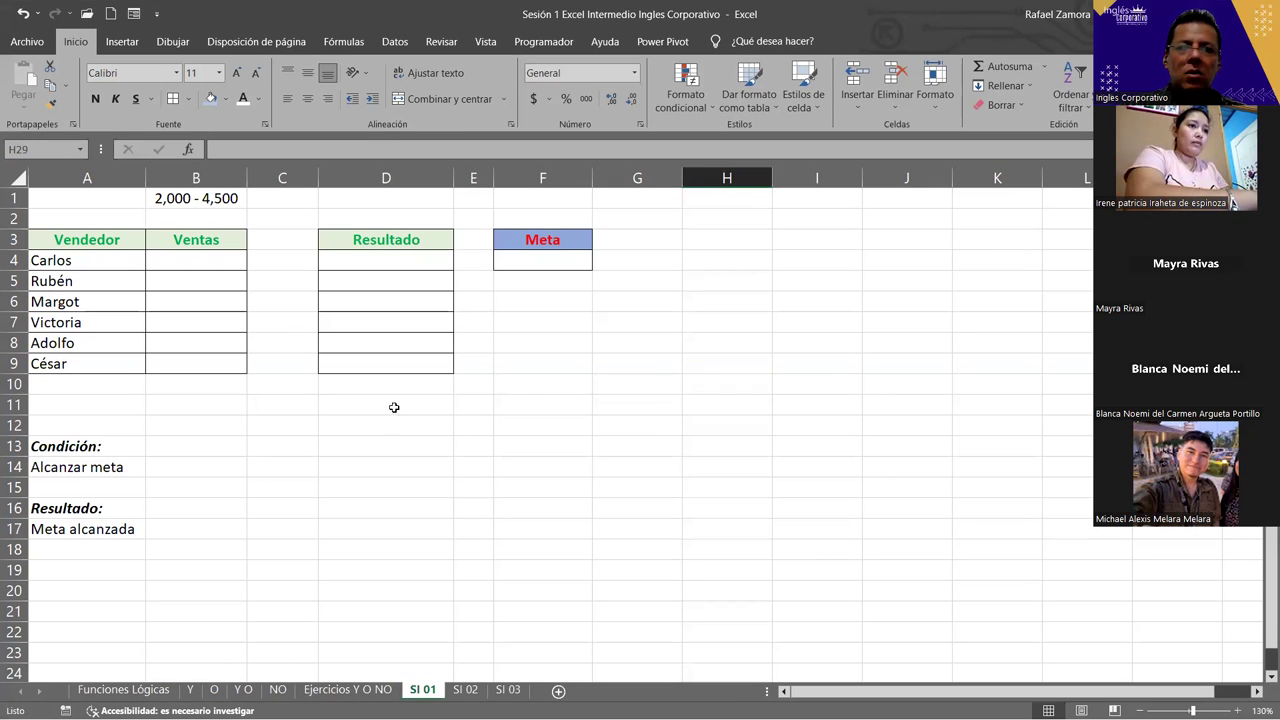
click(217, 432)
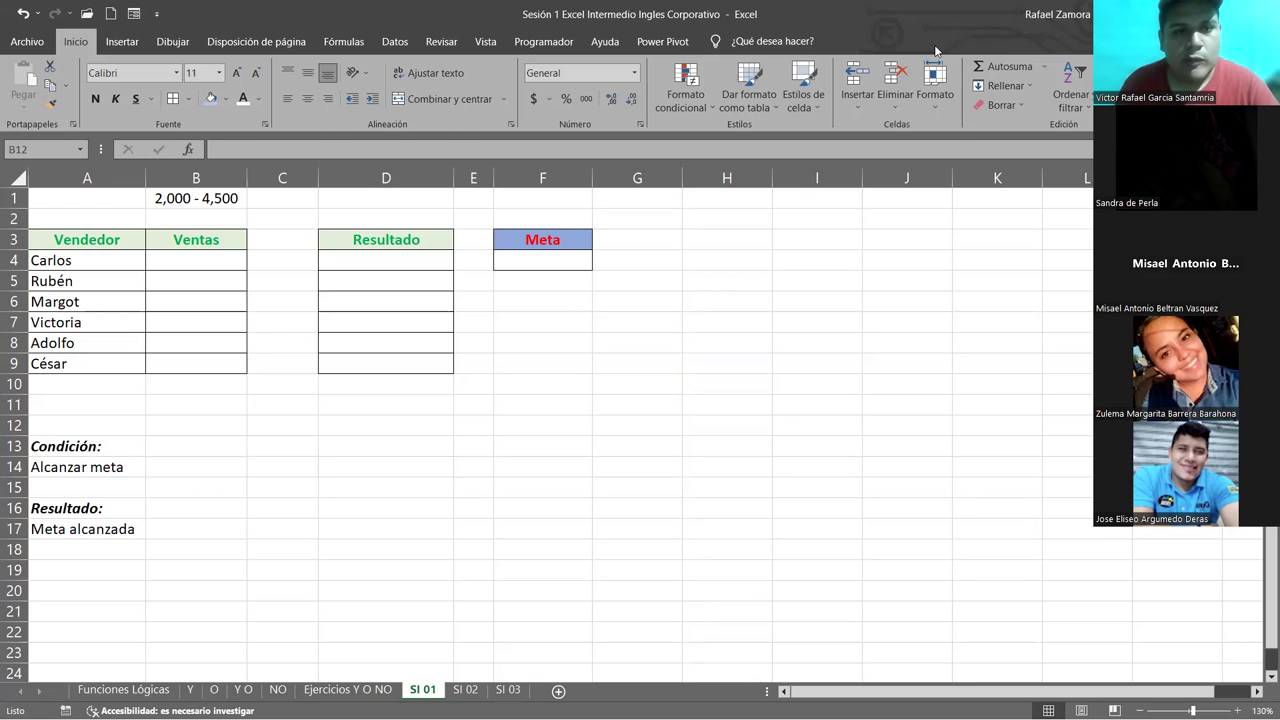
click(161, 252)
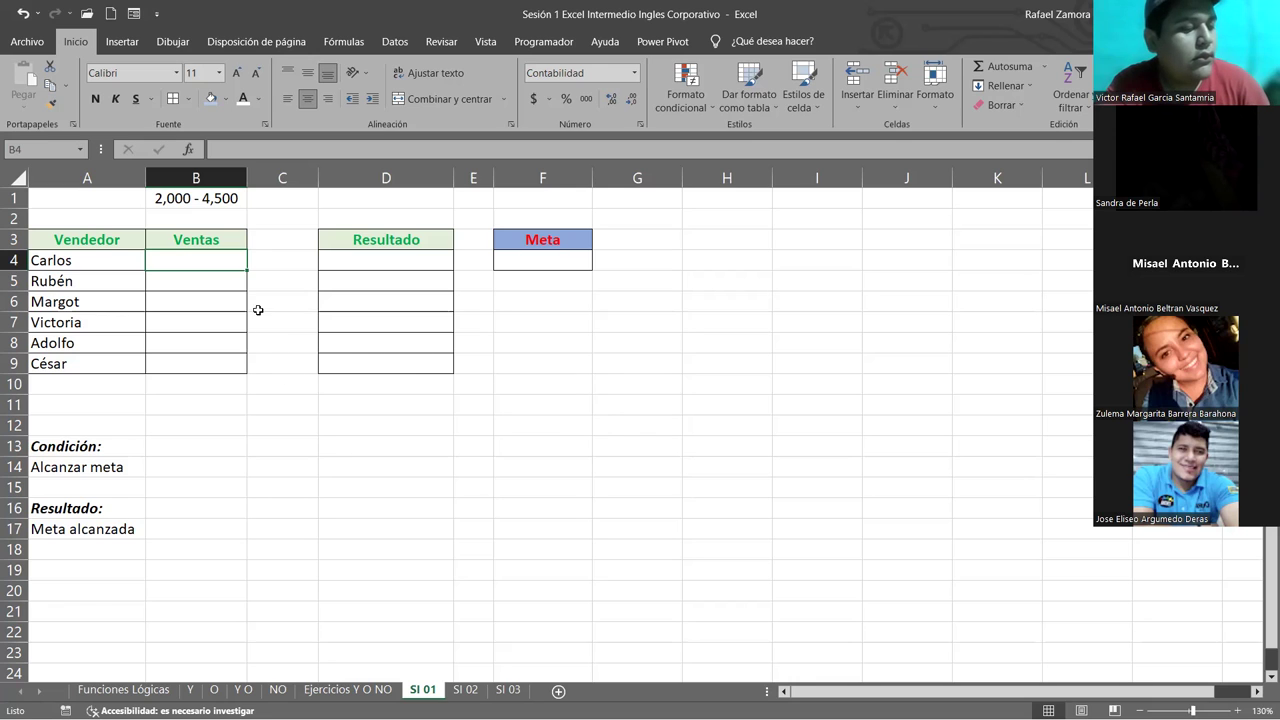
Select B4 and start an ALEATORIO.ENTRE formula, then cancel the attempt.
click(303, 406)
click(371, 417)
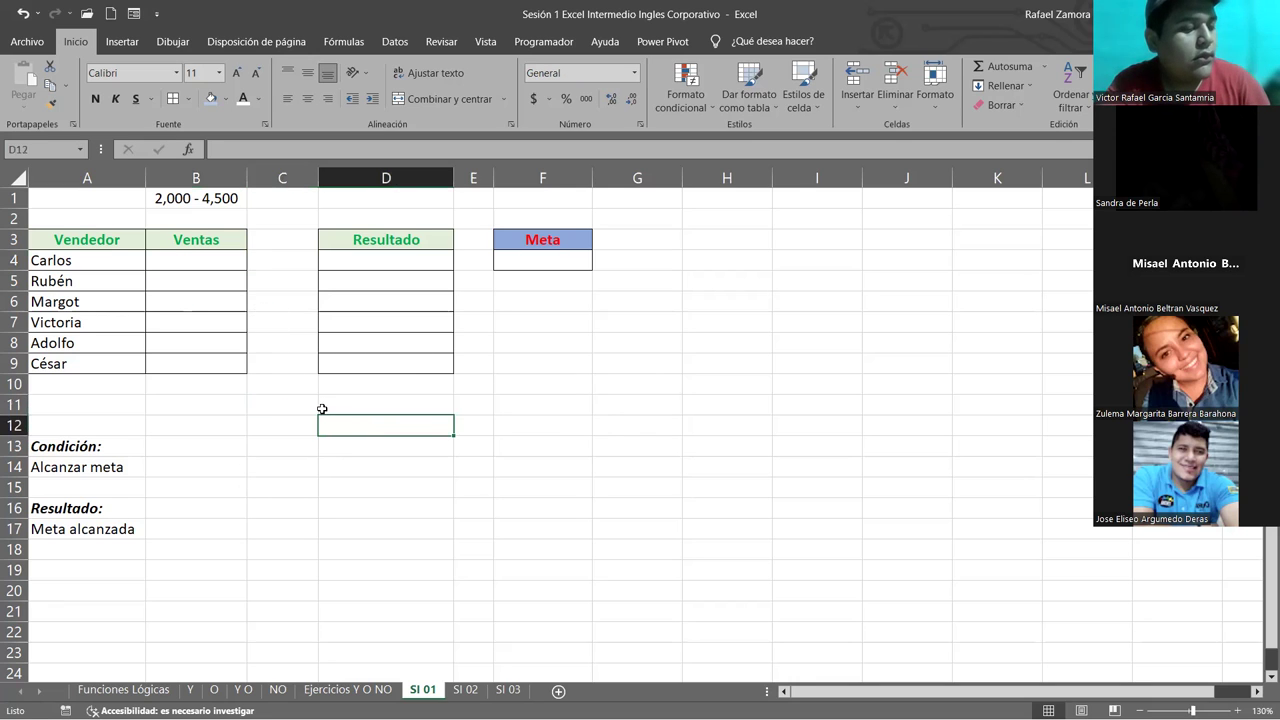
click(230, 260)
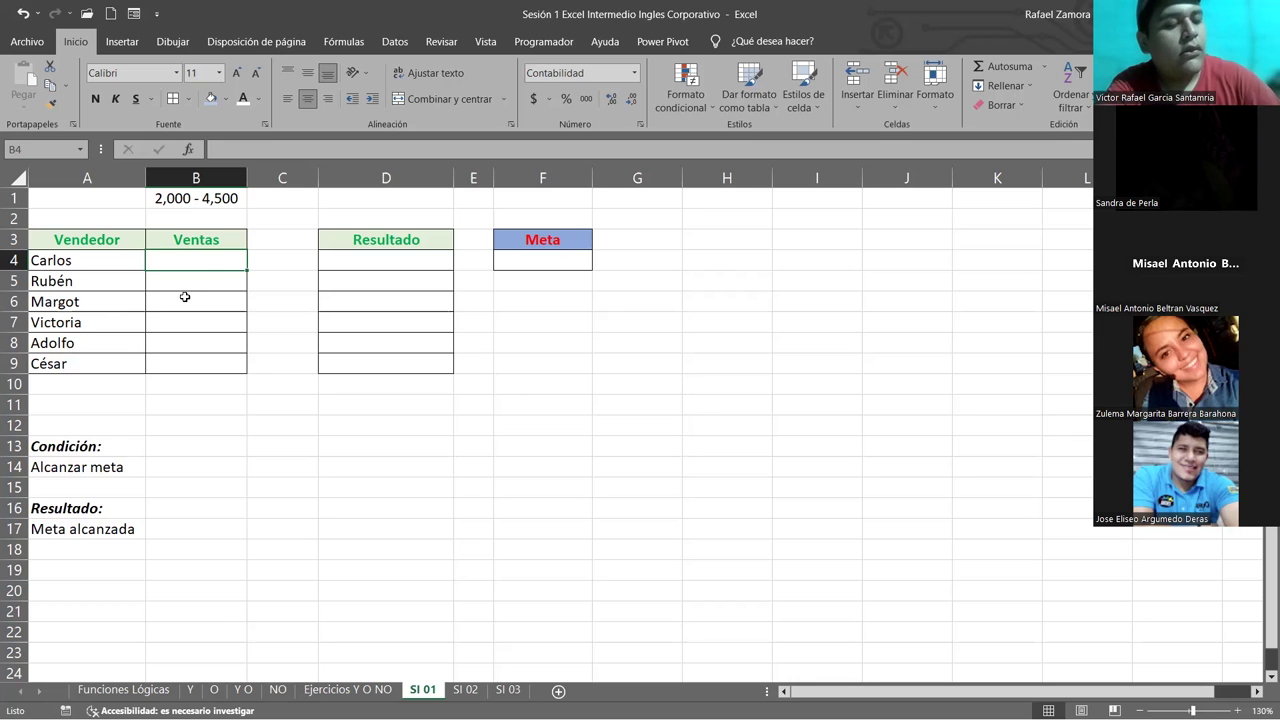
text(=)
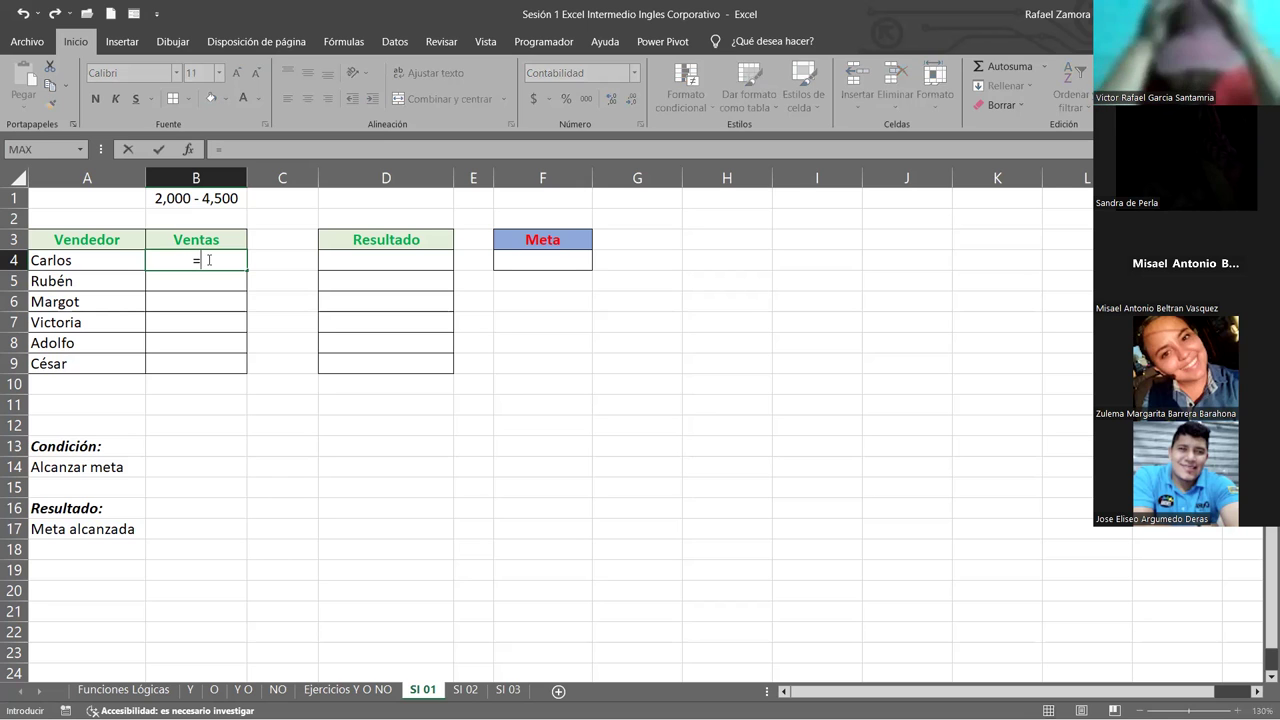
text(alw)
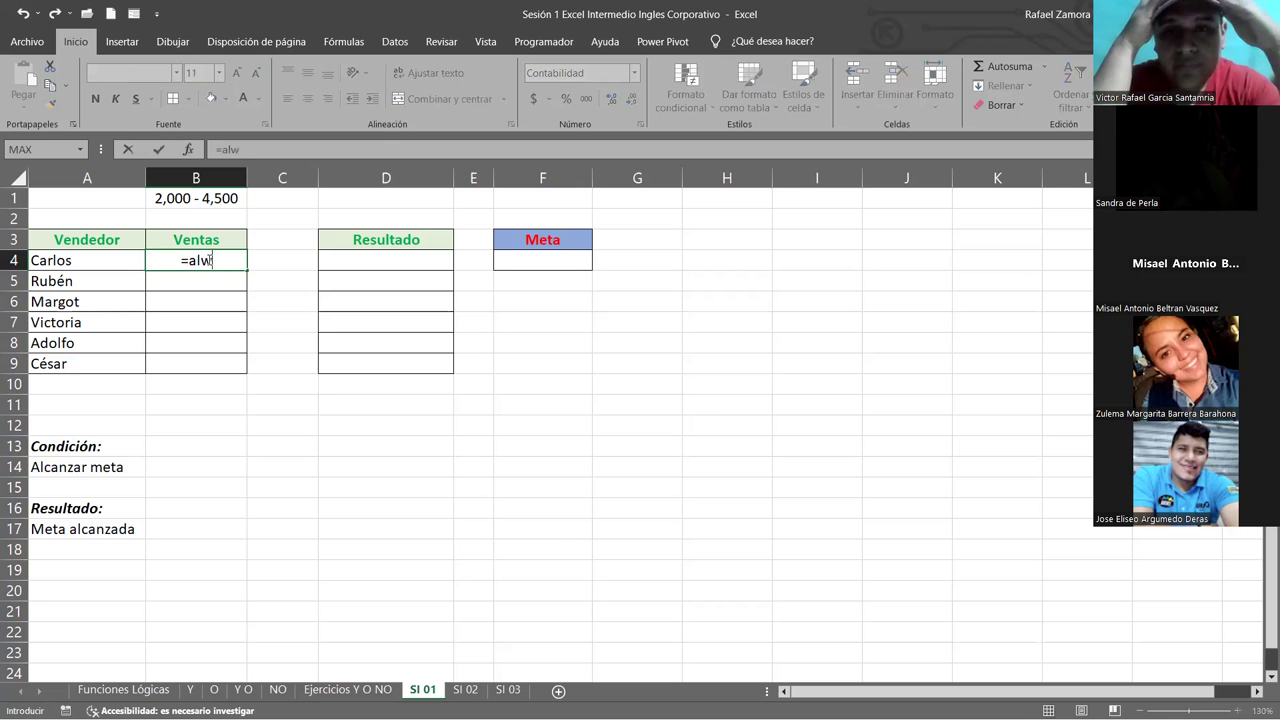
key(BackSpace)
key(Down)
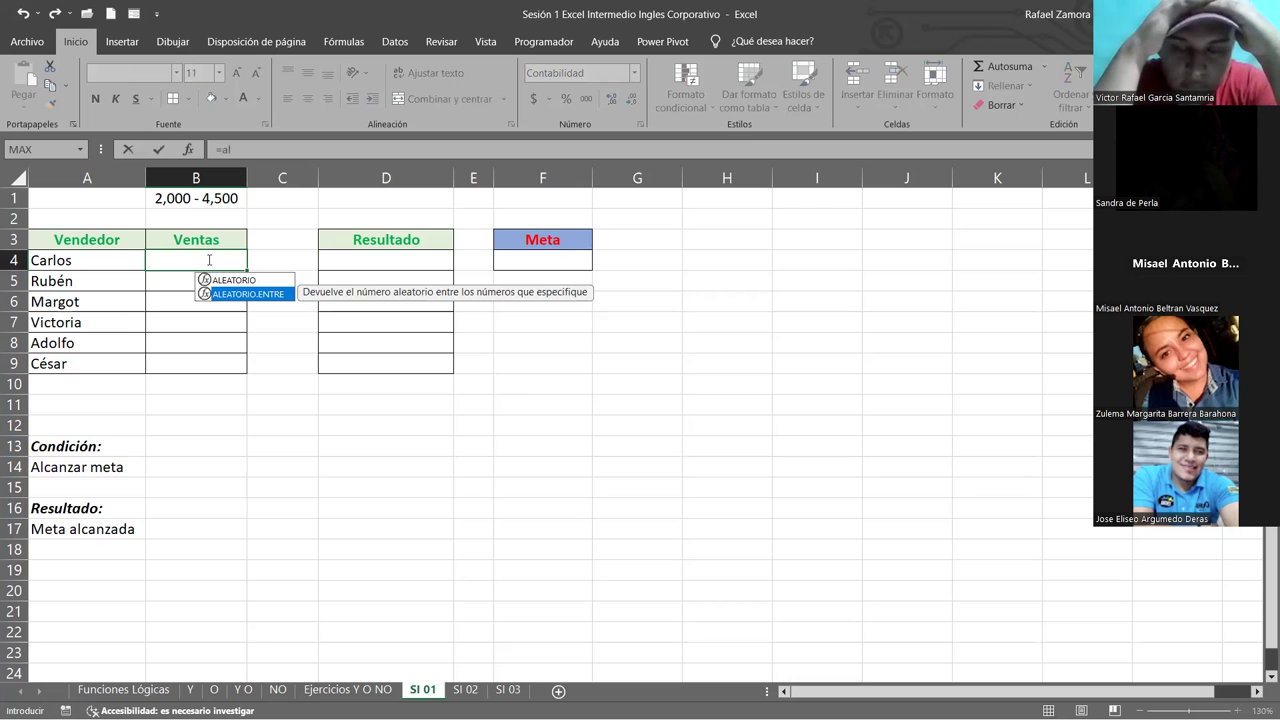
key(Tab)
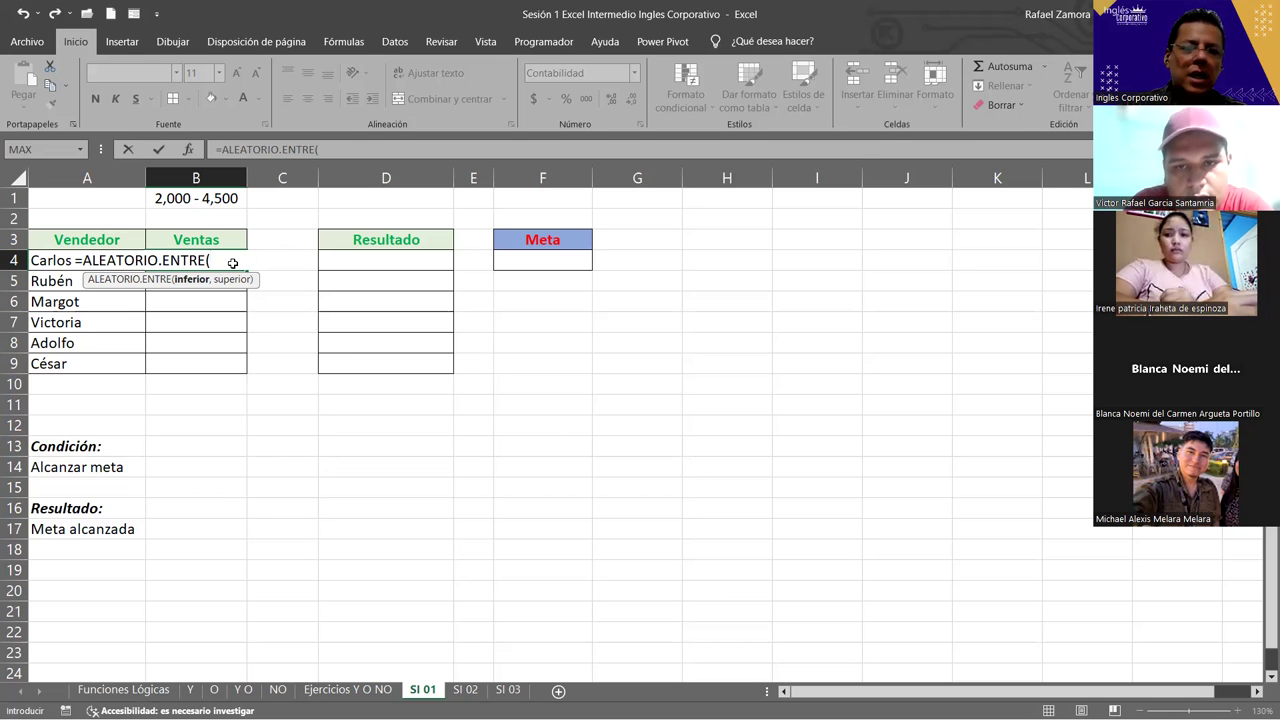
key(Escape)
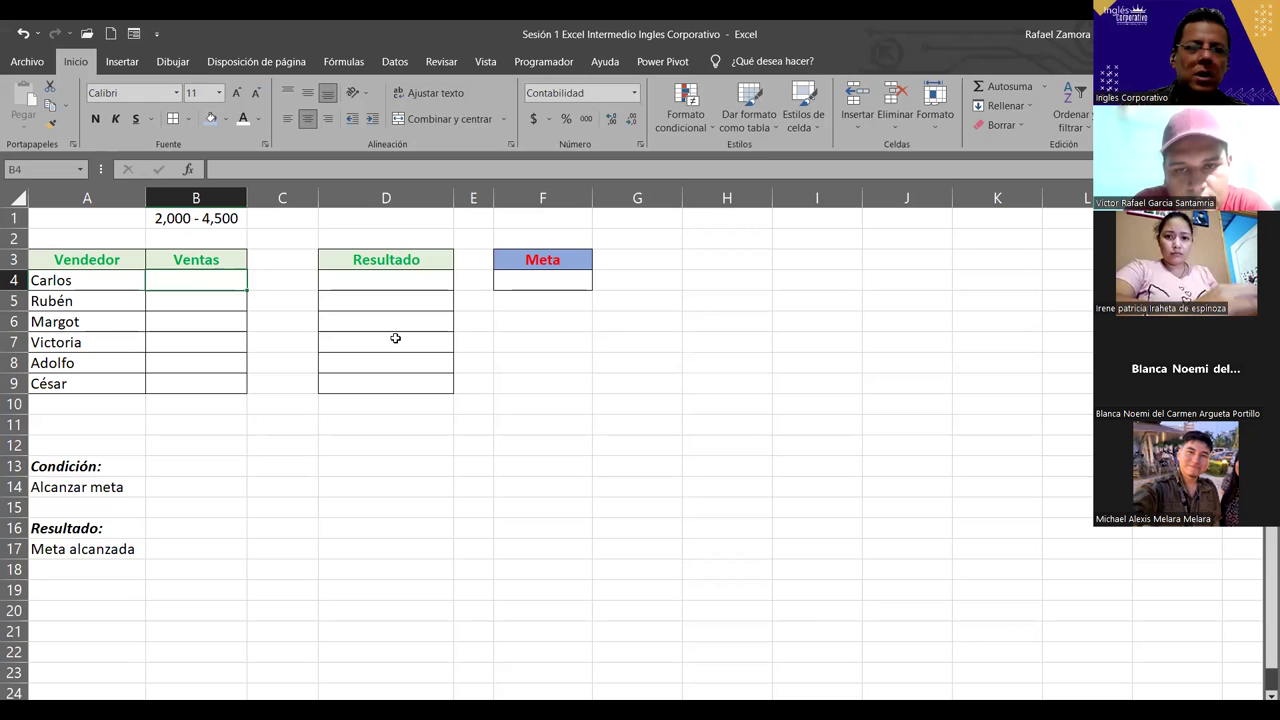
Enter =ALEATORIO.ENTRE(2000,4500) in B4 and recalculate it with F9.
text(=)
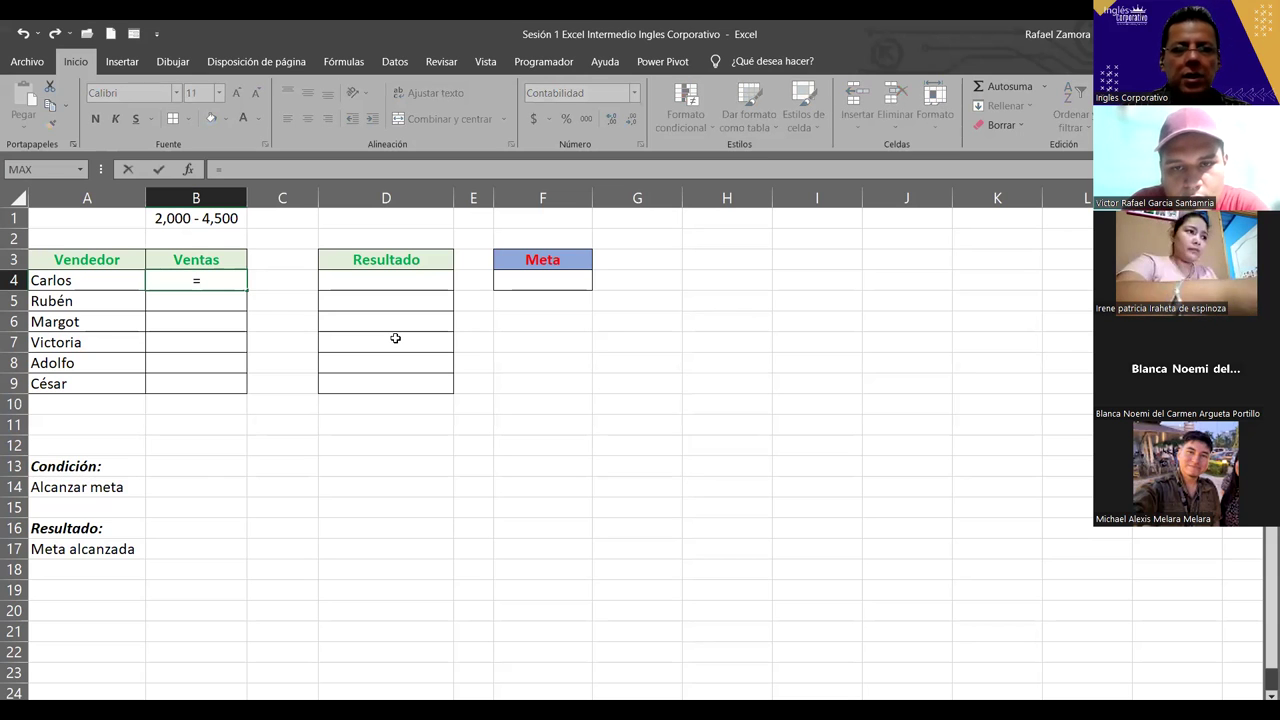
text(ale)
key(Down)
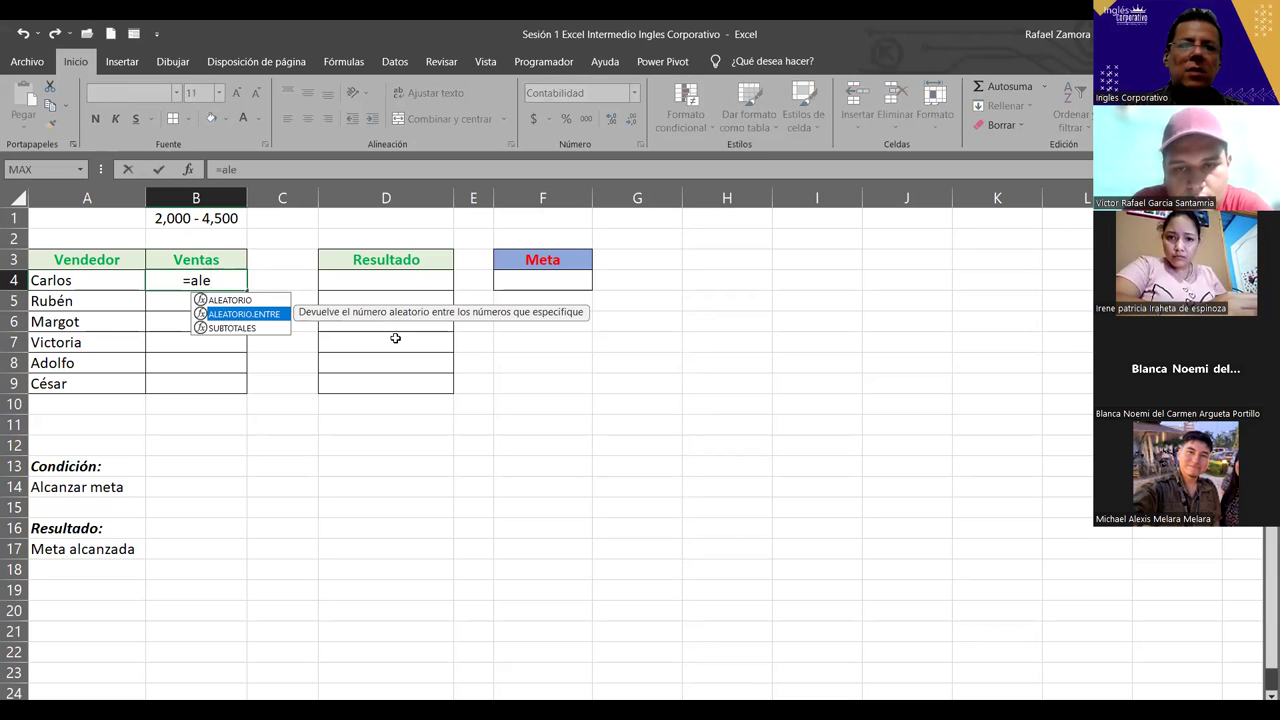
key(Tab)
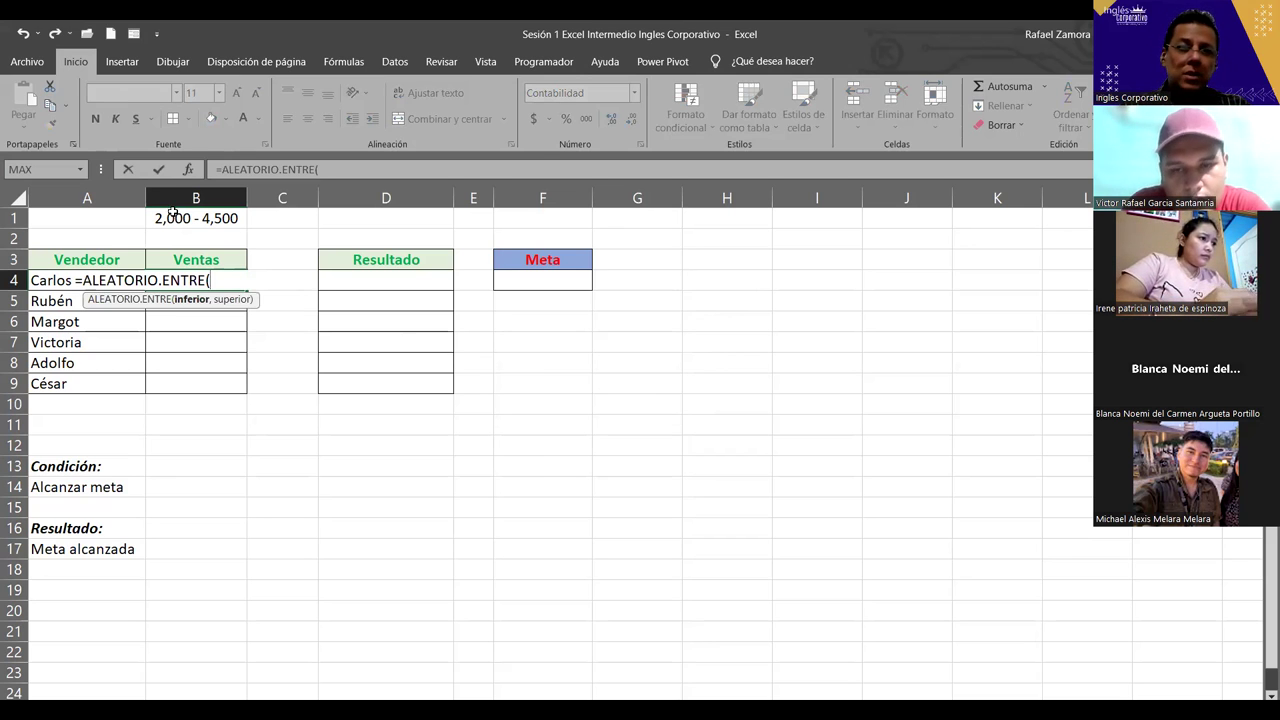
text(2000,)
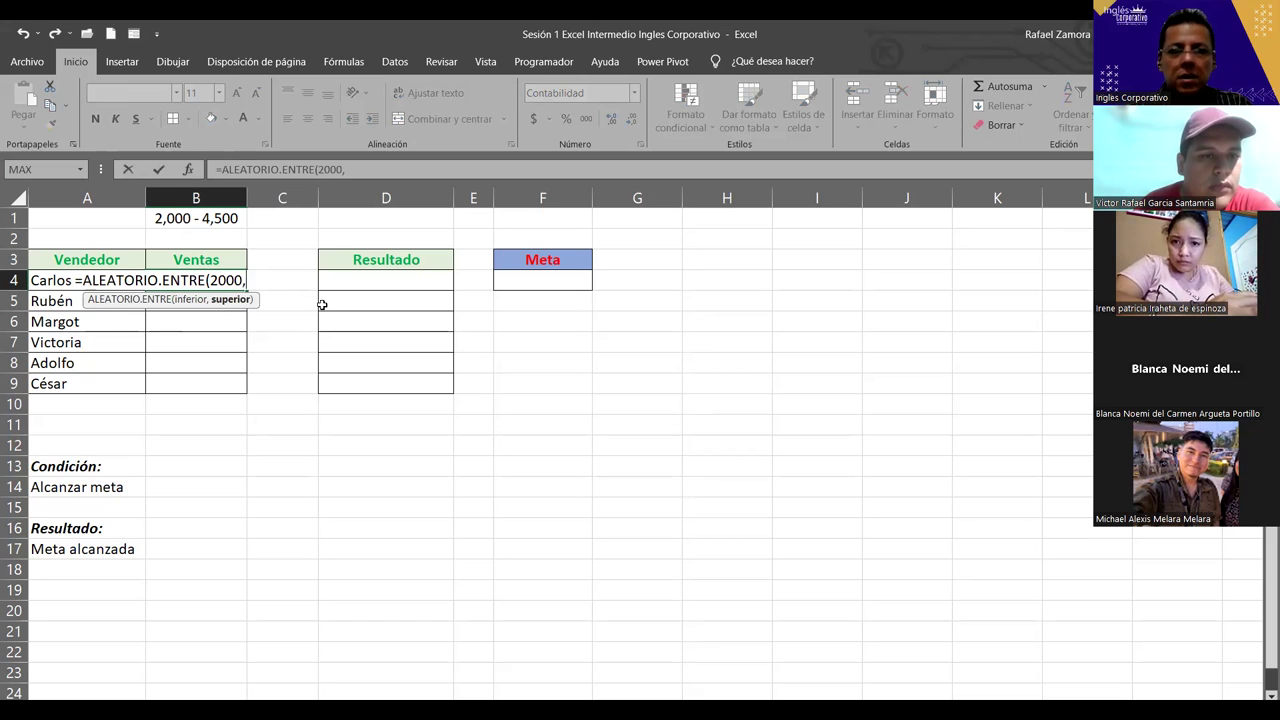
text(4500)
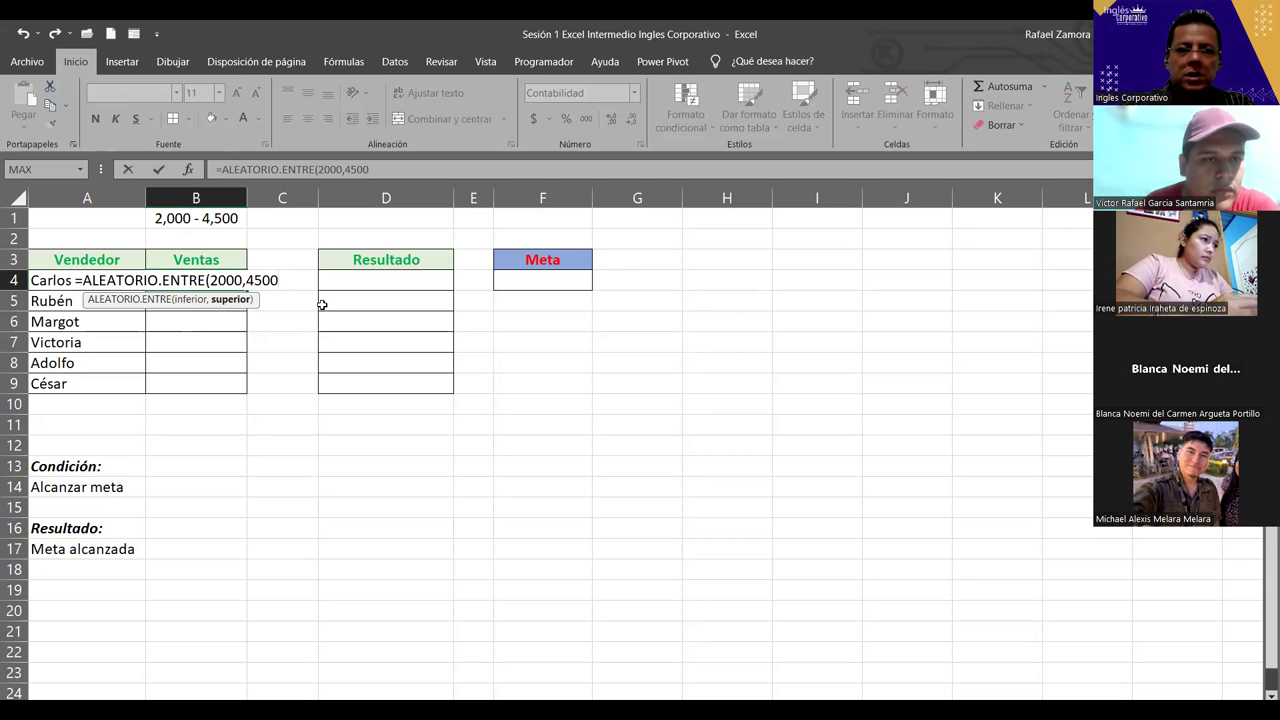
text())
key(Return)
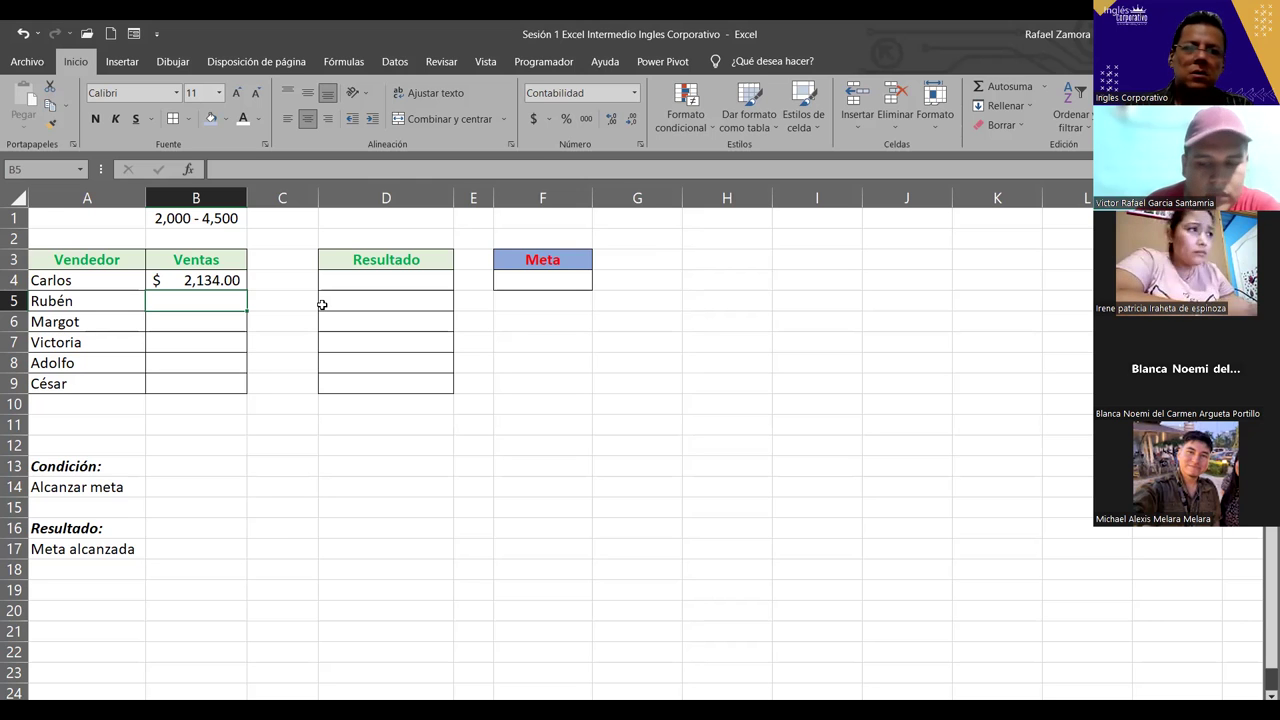
click(268, 426)
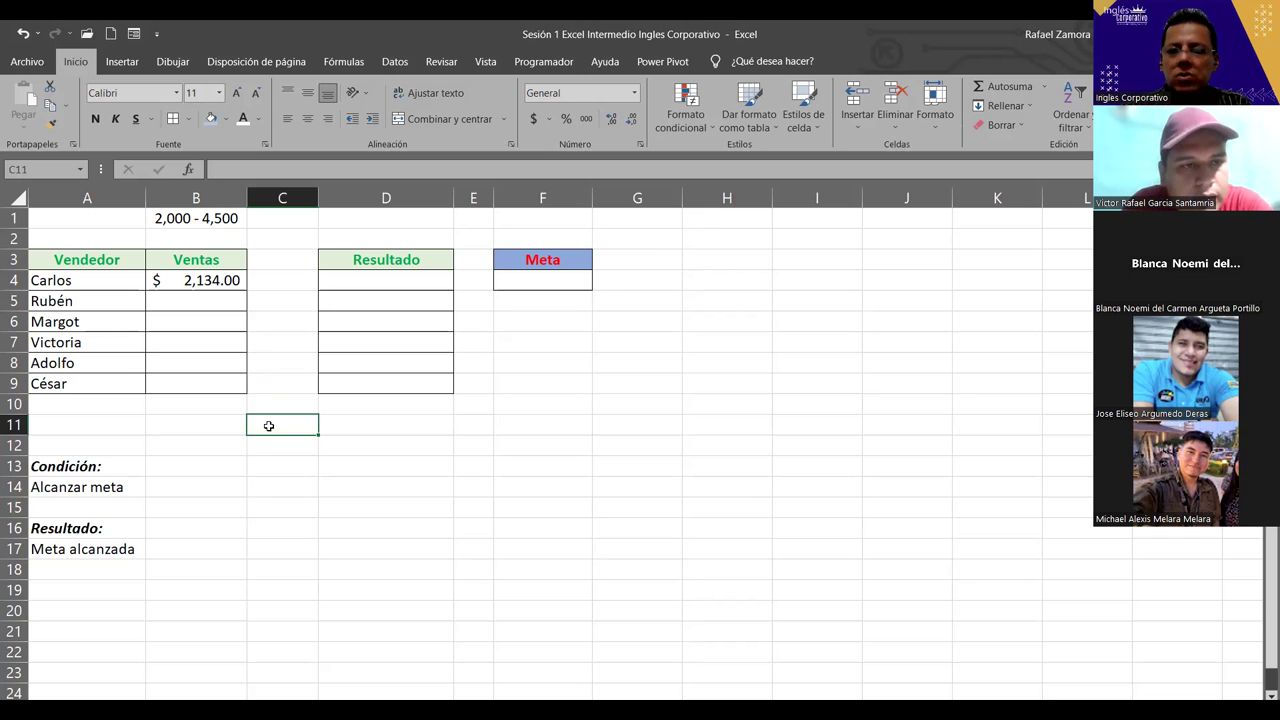
key(F9)
key(F9)
key(F9)
key(F9)
key(F9)
key(F9)
key(F9)
key(F9)
key(F9)
key(F9)
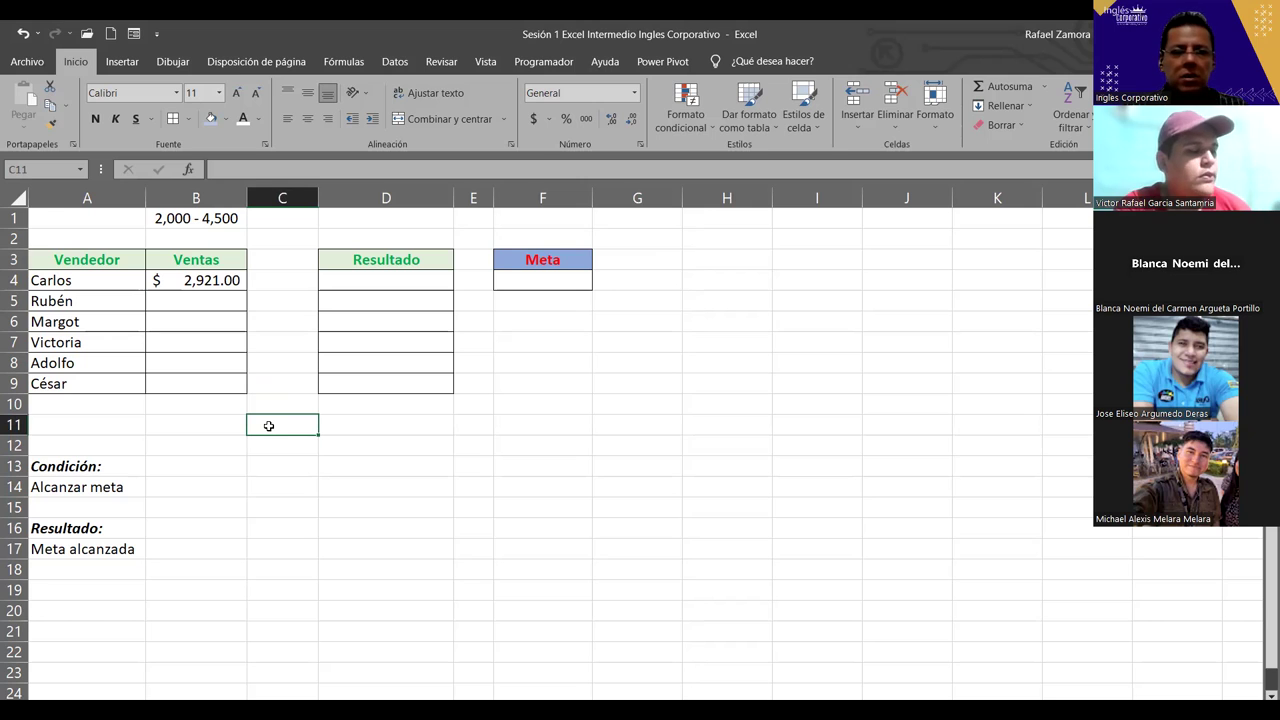
Copy B4's ALEATORIO.ENTRE formula down through B9 for all six sellers.
click(233, 282)
drag(246, 290, 232, 386)
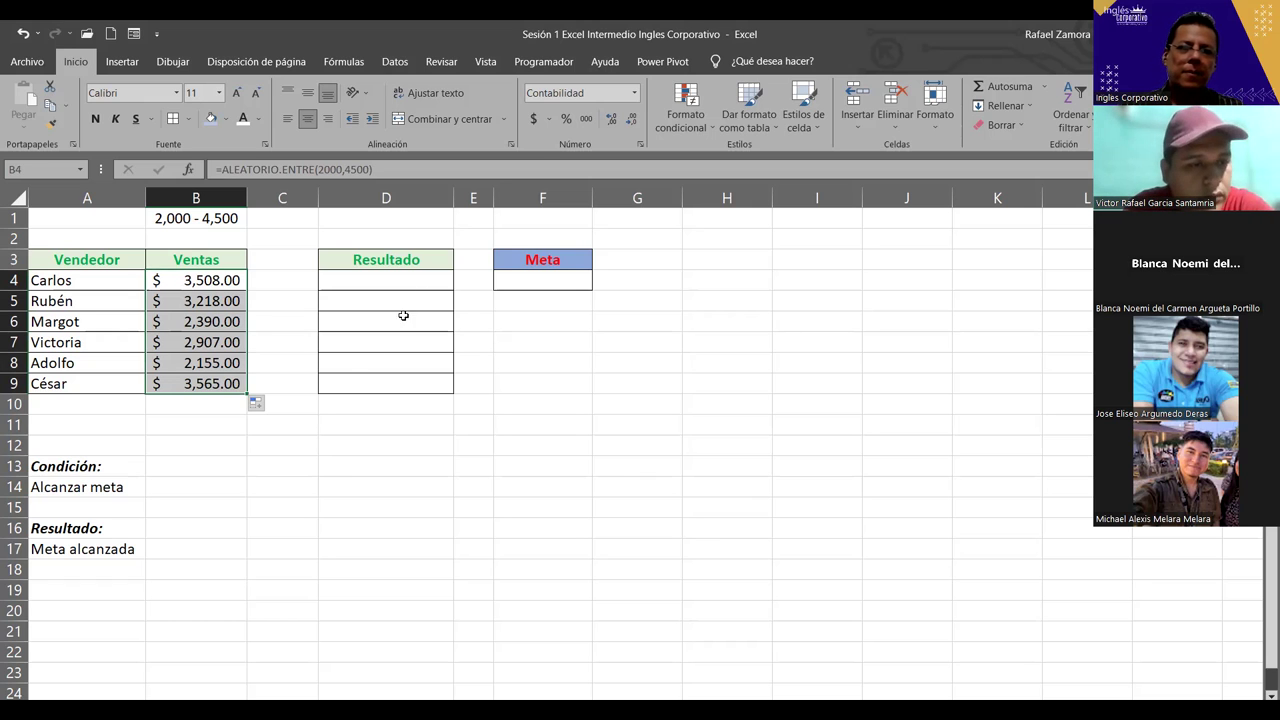
click(416, 282)
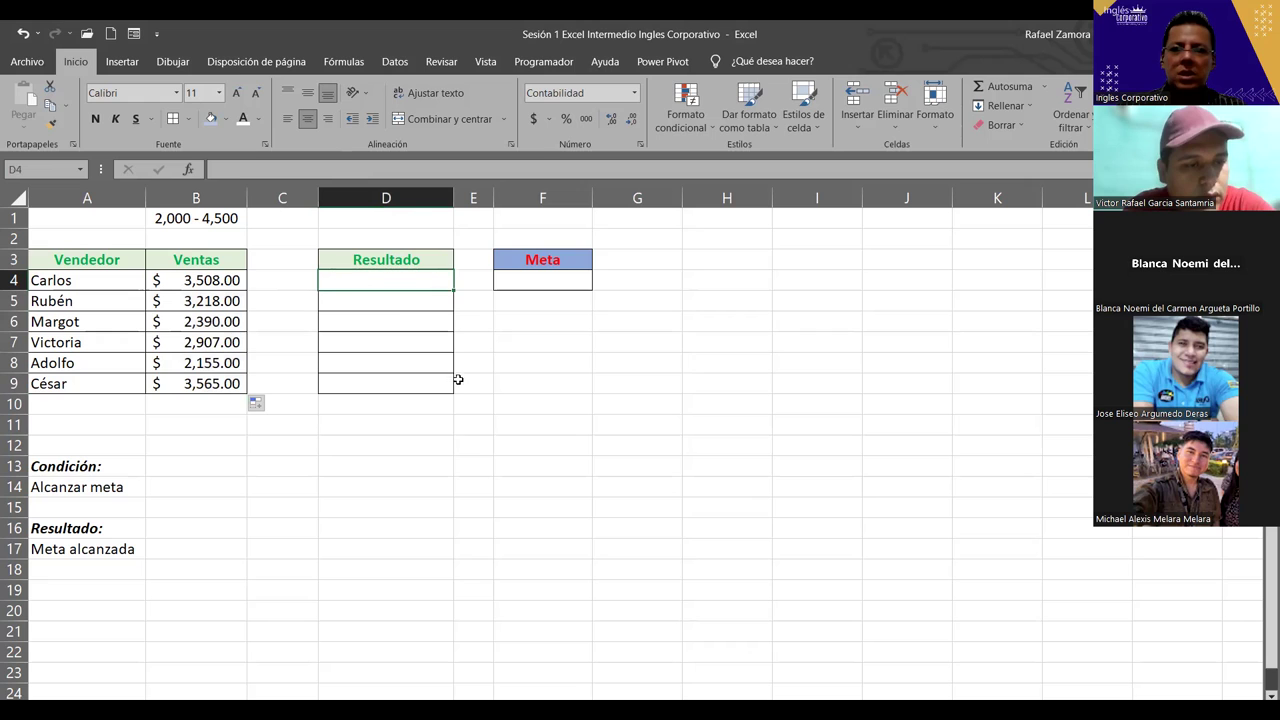
Start an =SI( formula in D4 from the autocomplete list.
text(=)
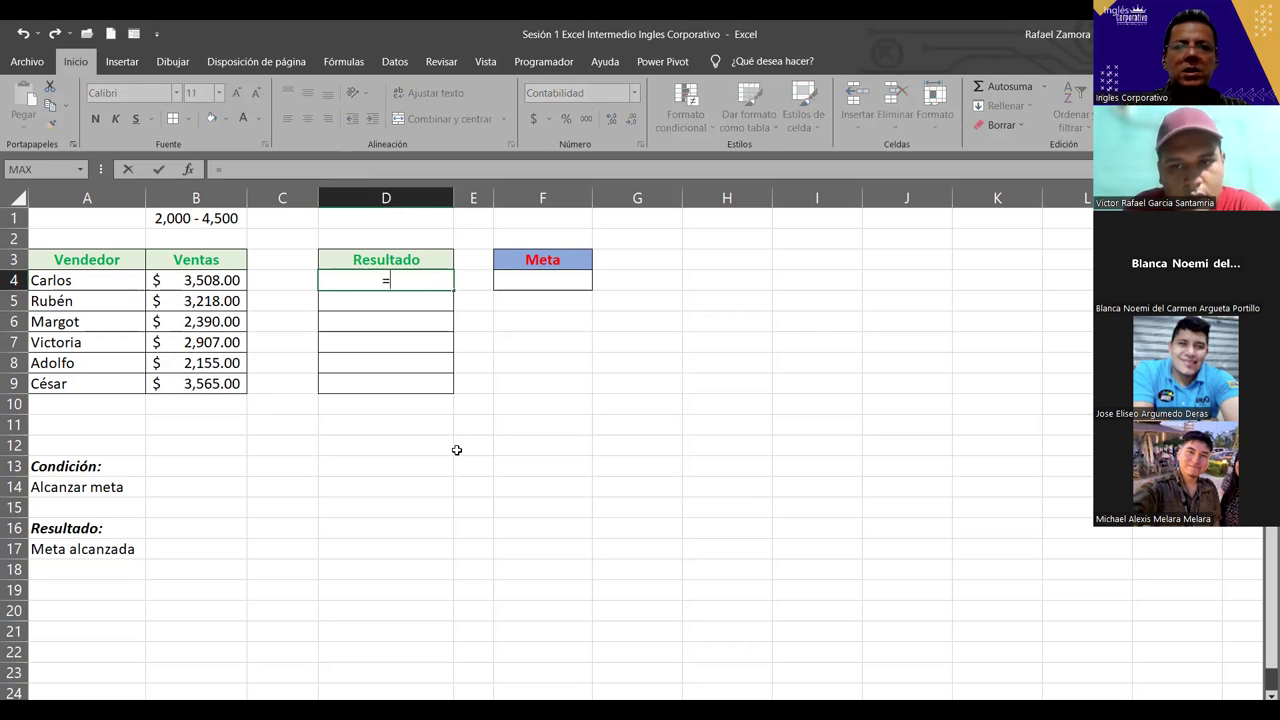
text(si)
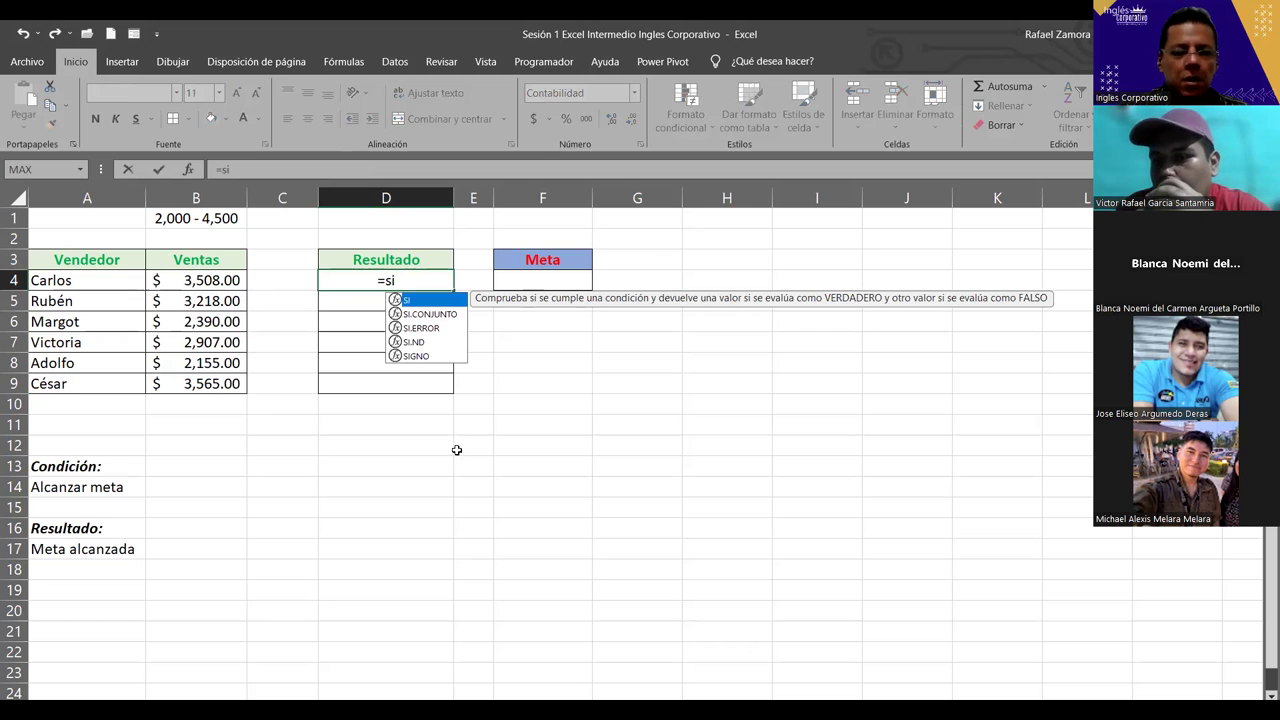
key(Tab)
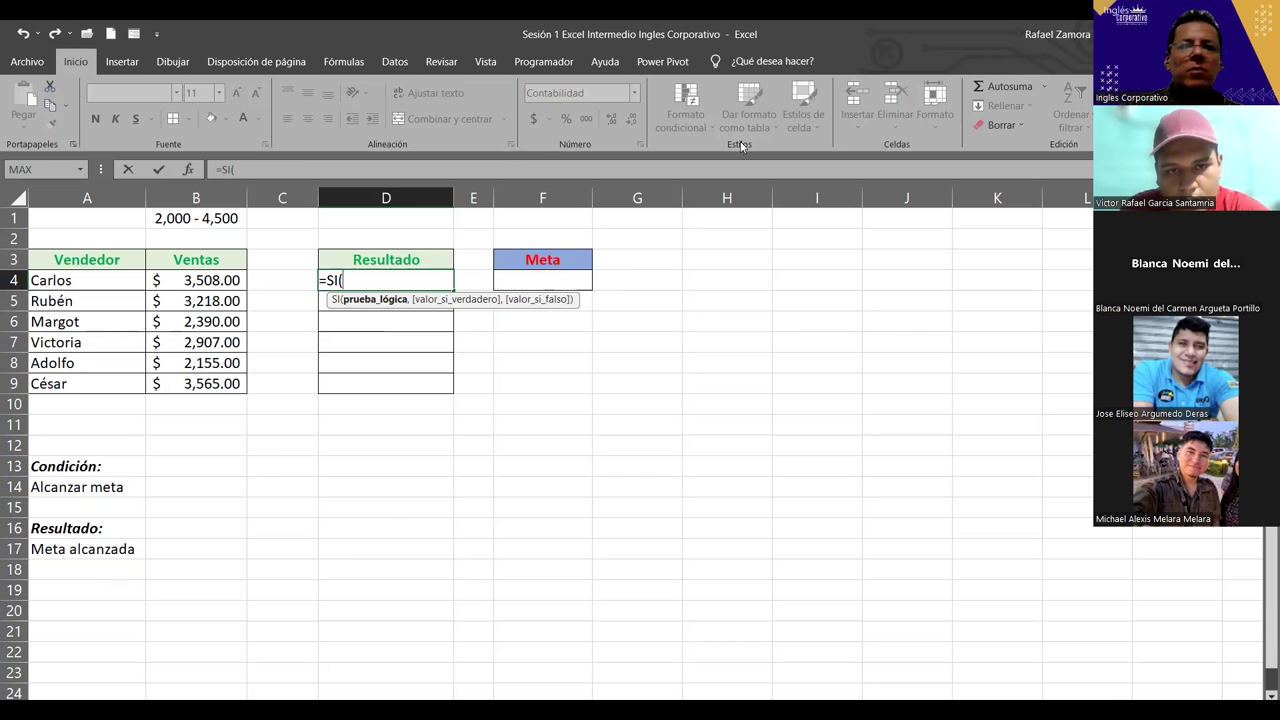
Set D4's SI logical test to B4>$F$4, comparing sales with the absolute Meta cell.
click(220, 281)
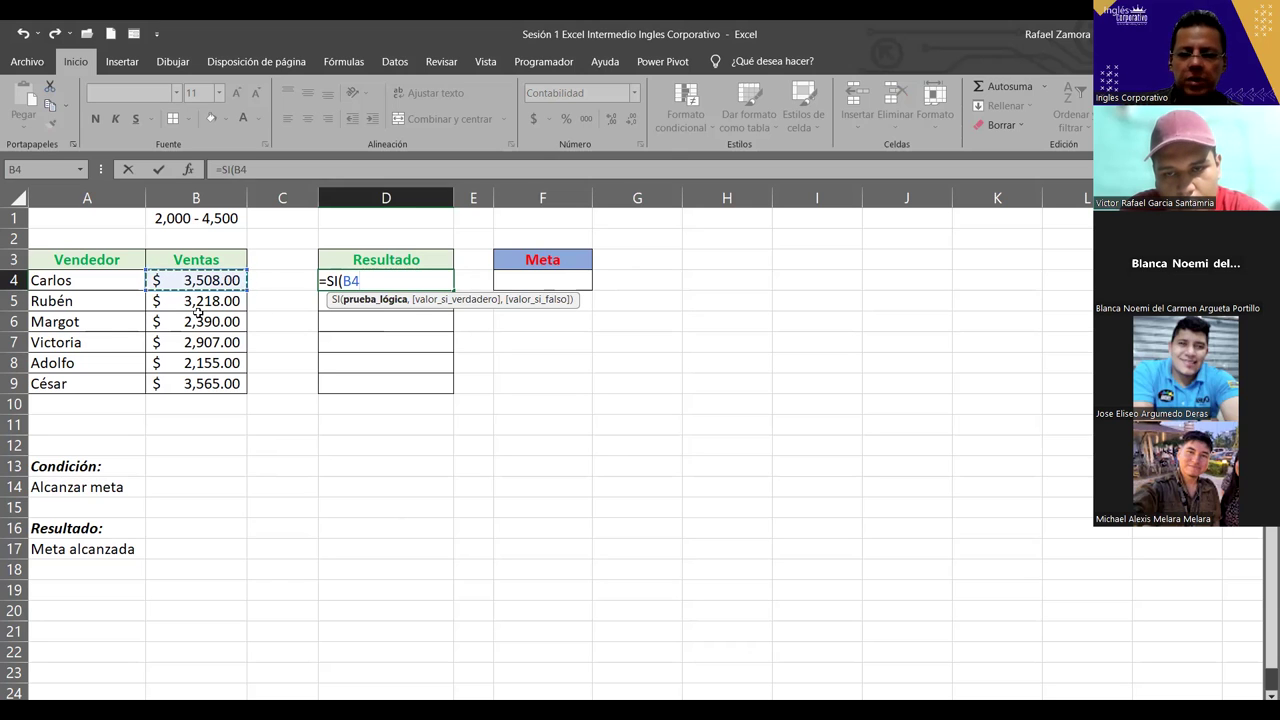
text(>)
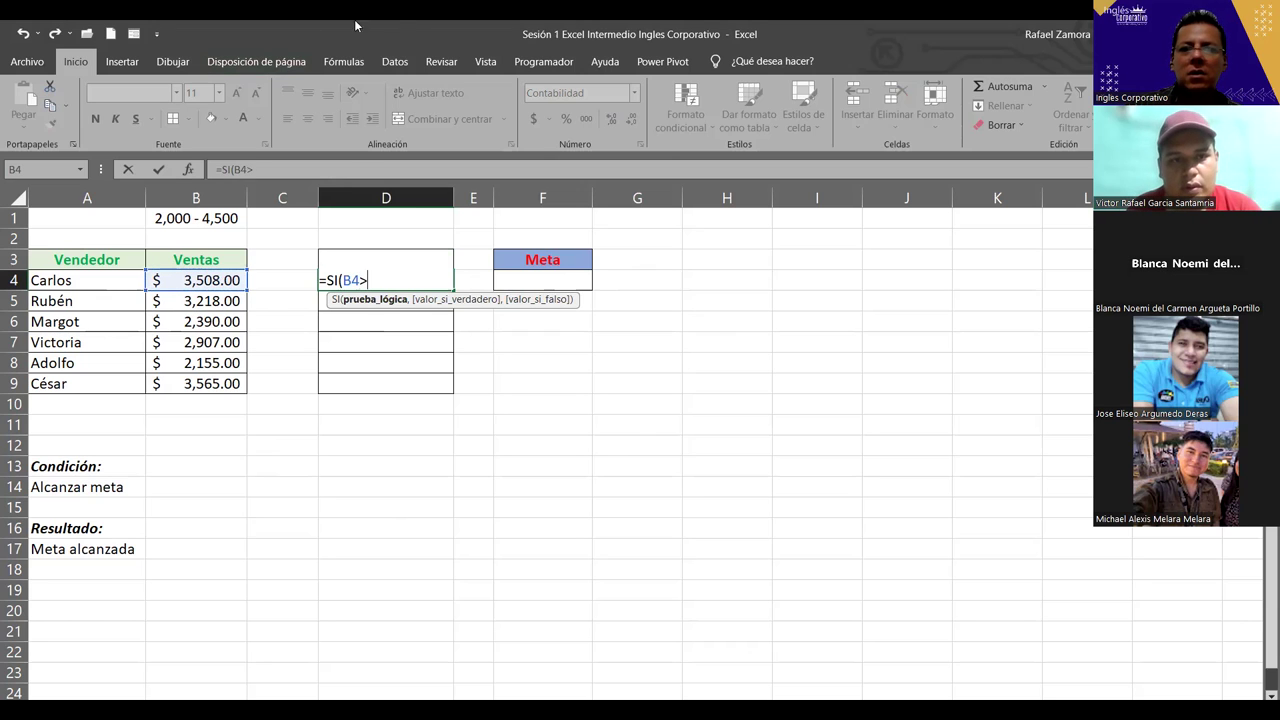
click(553, 277)
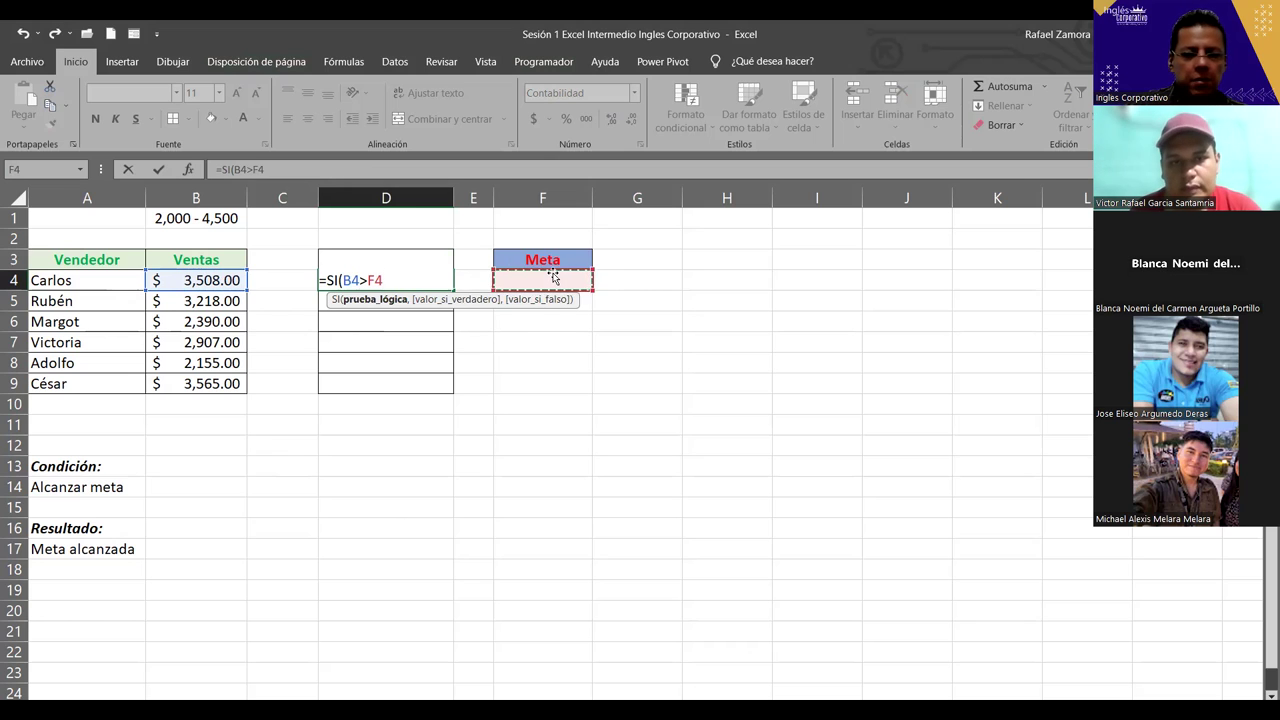
key(F4)
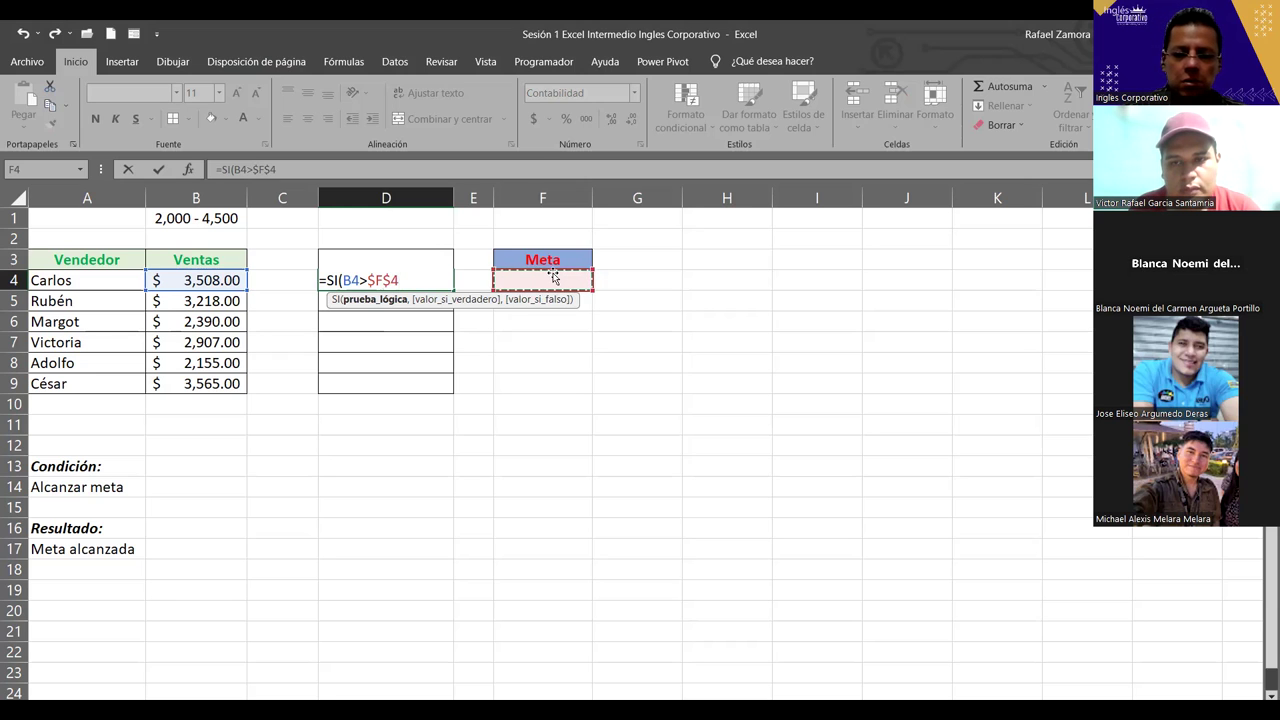
text(,)
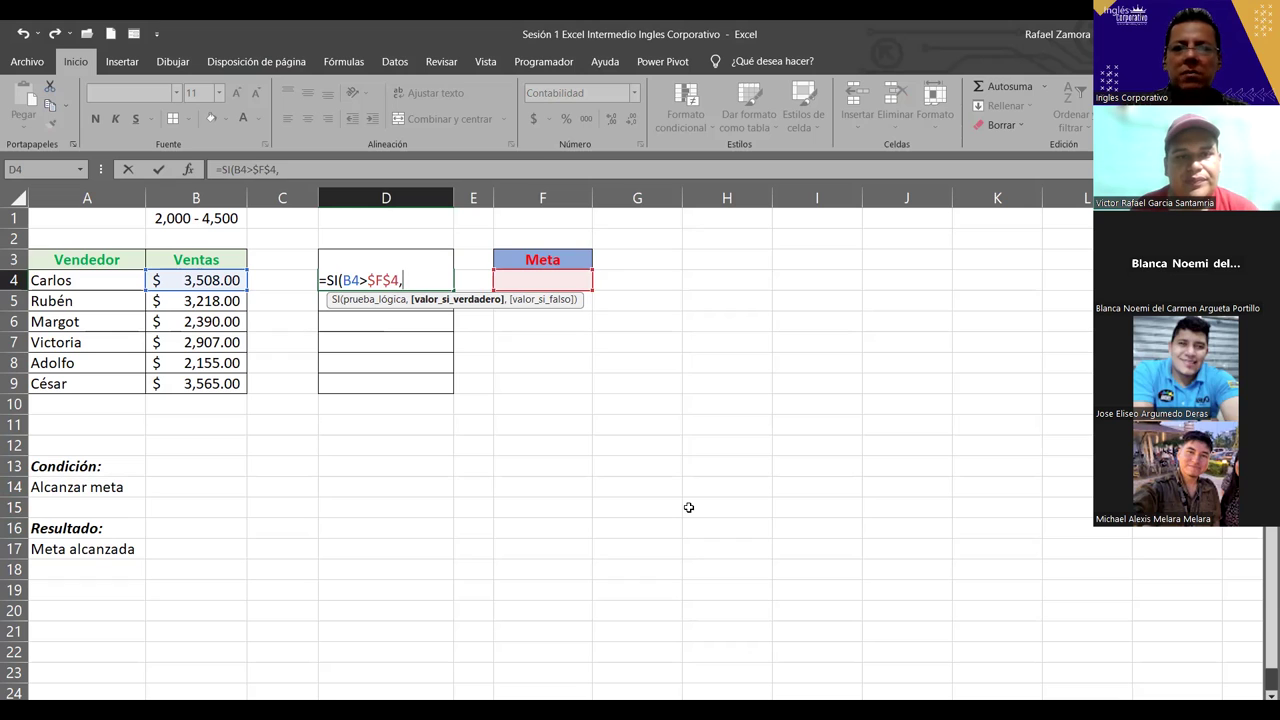
Finish D4 as =SI(B4>$F$4,"Meta alcanzada","") and enter it.
text("Meta )
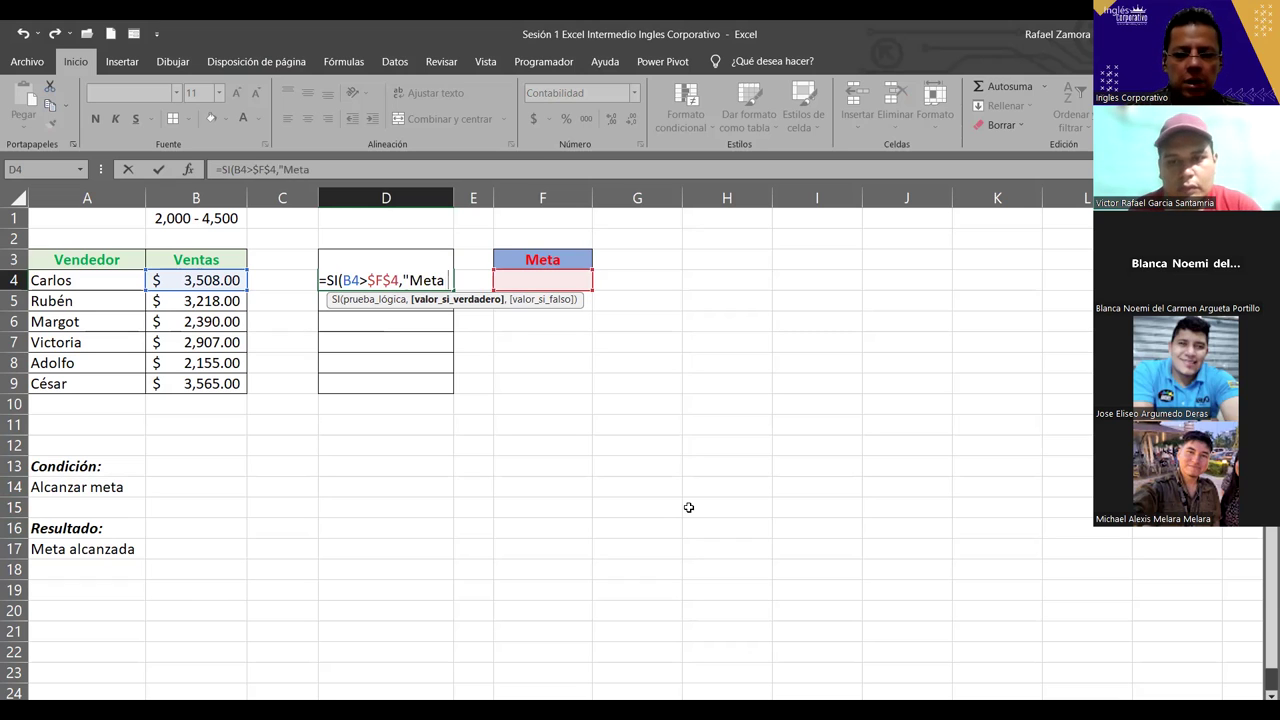
text(alcanzada")
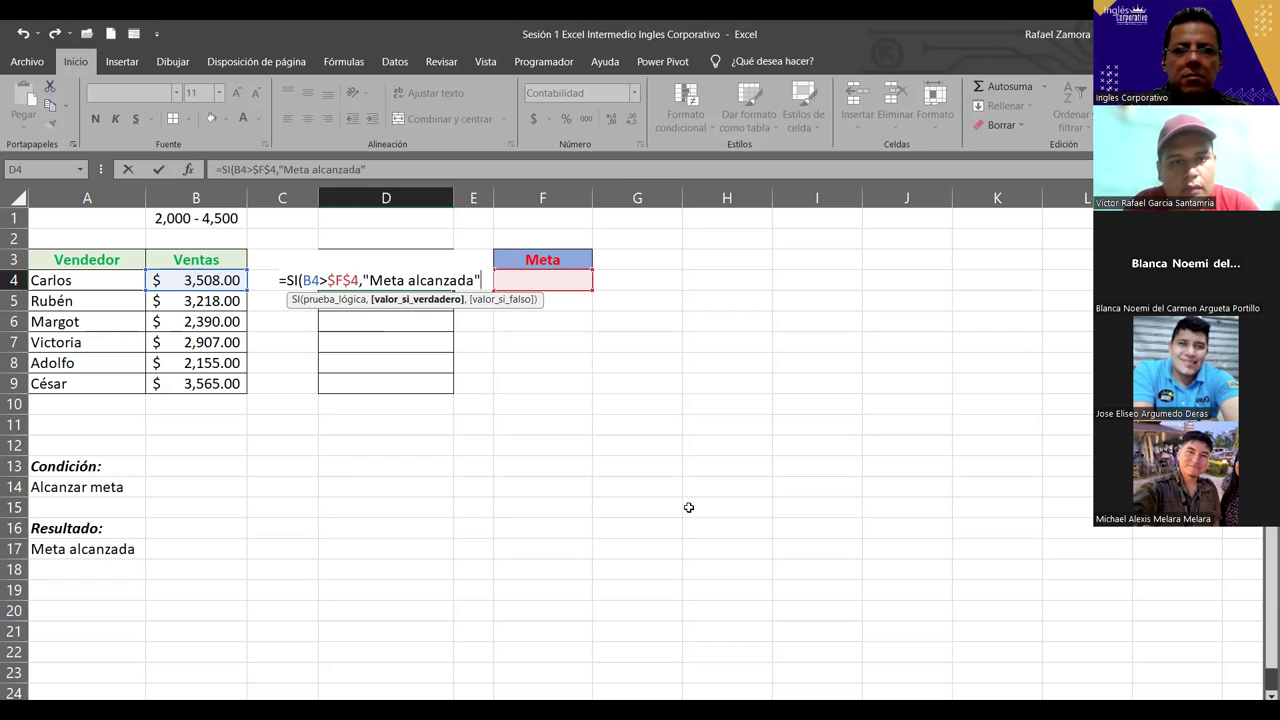
text(,)
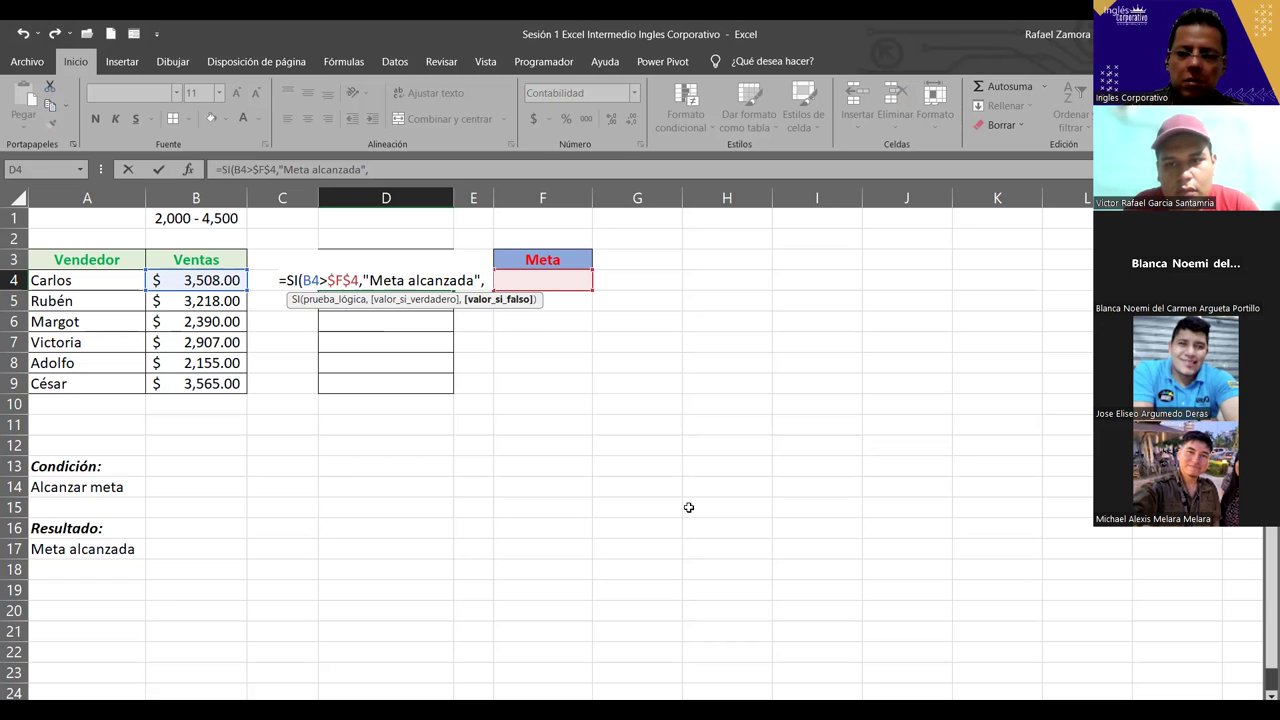
text("")
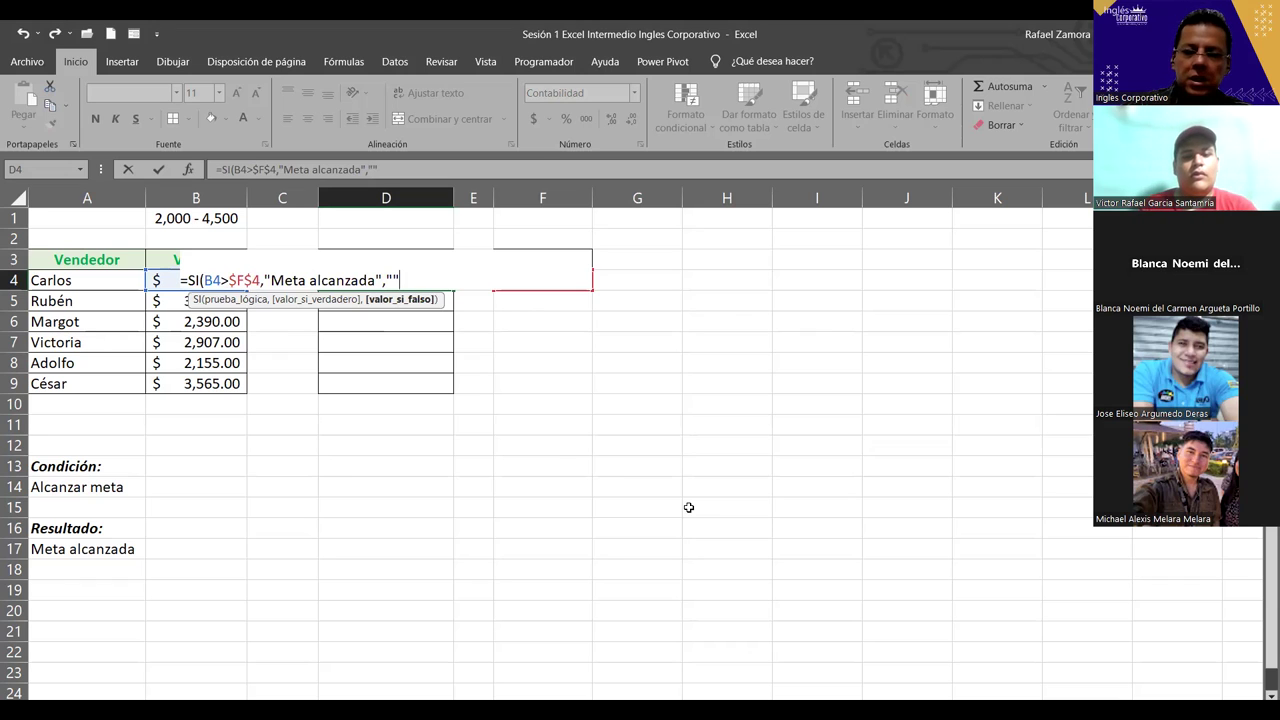
text())
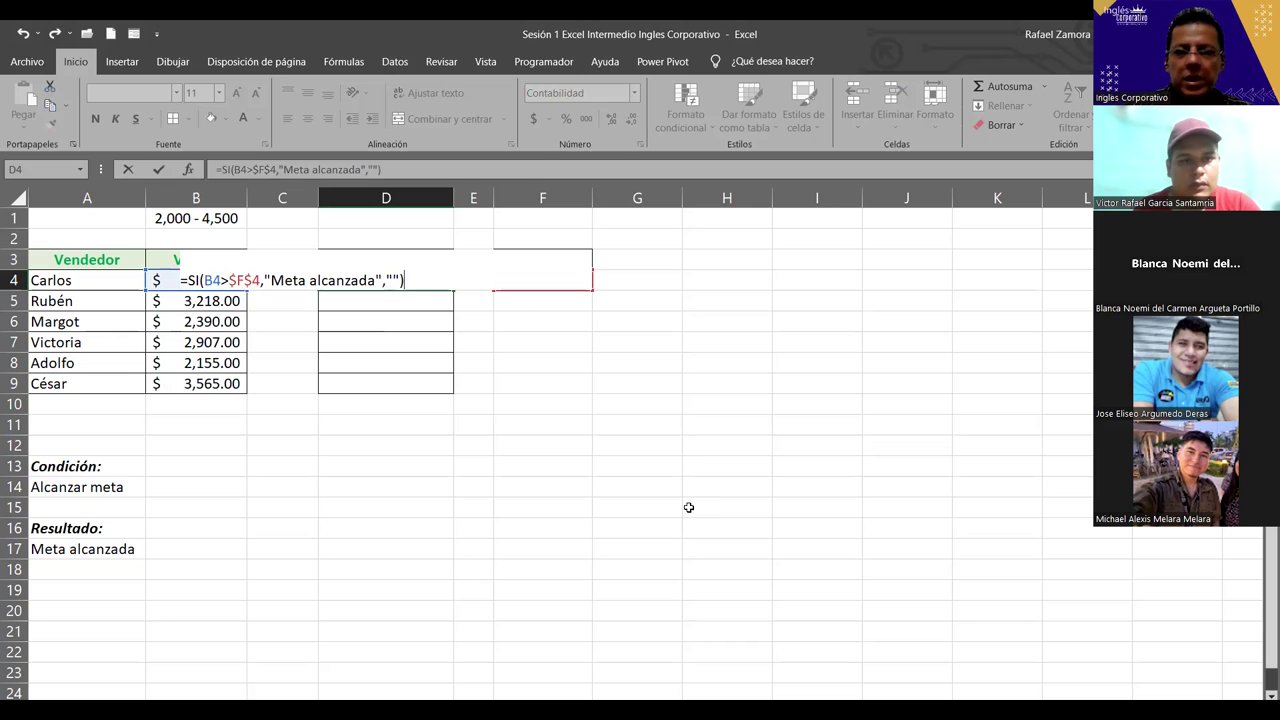
key(Return)
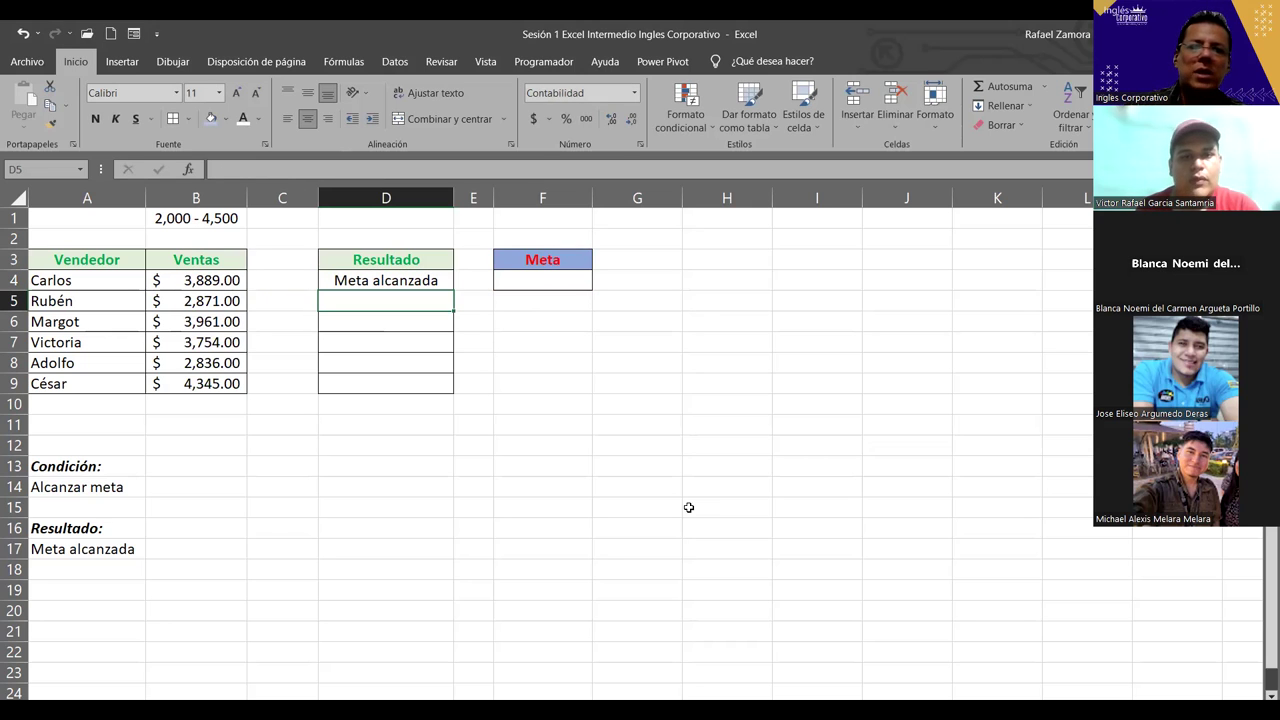
Enter 3000 as the sales goal in cell F4.
click(577, 277)
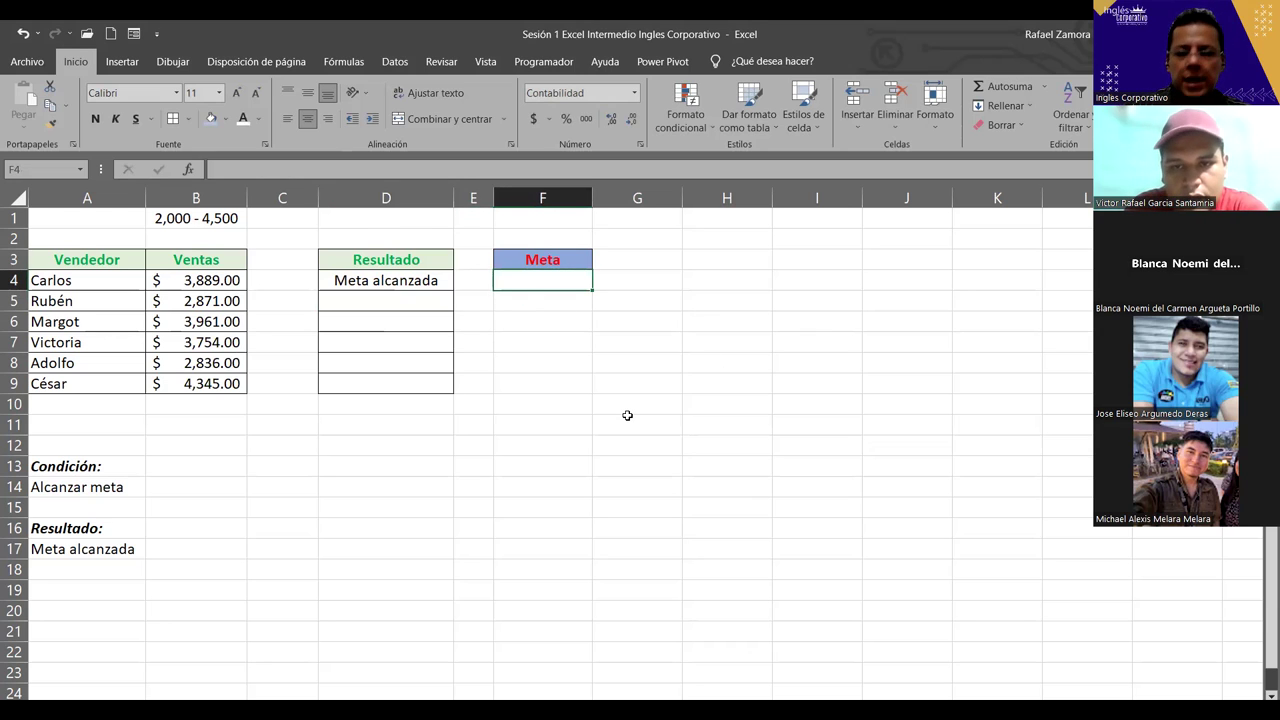
text(3000)
key(ctrl+Return)
key(Return)
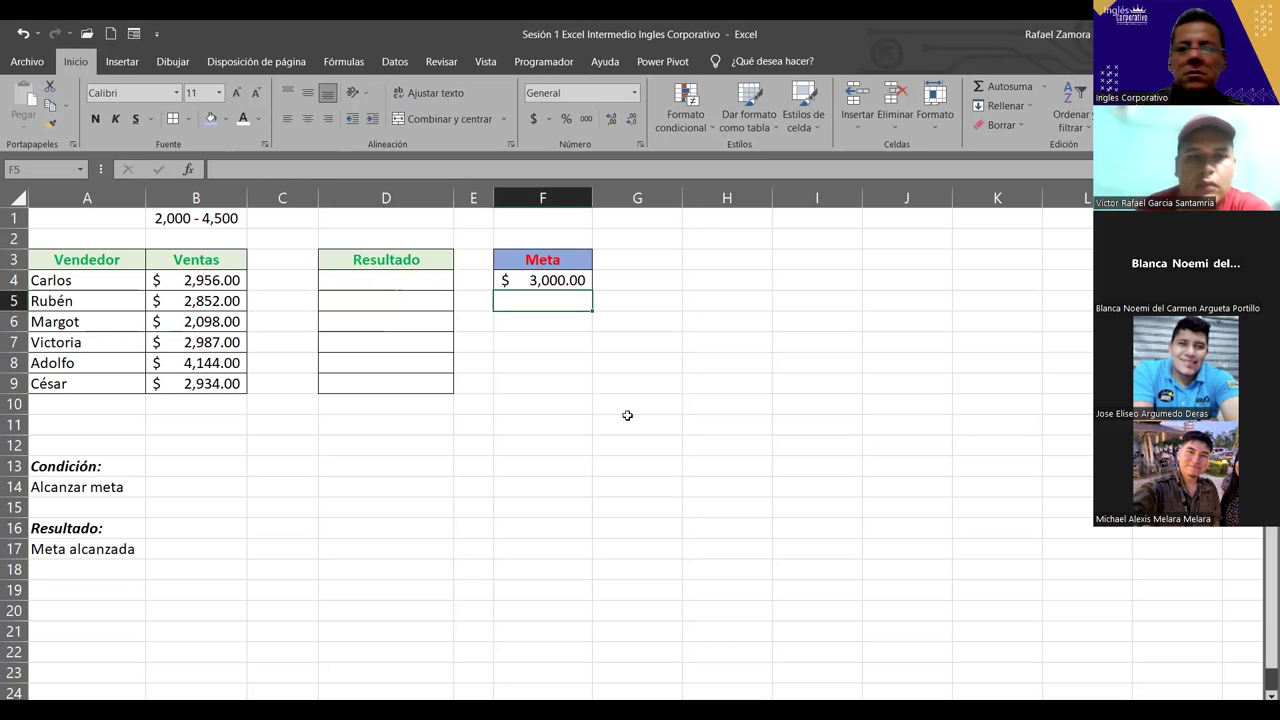
Copy the D4 Resultado formula down to D9 and check sales values against the goal.
mouse_move(413, 292)
mouse_down()
mouse_move(435, 276)
mouse_move(428, 382)
mouse_up()
click(440, 282)
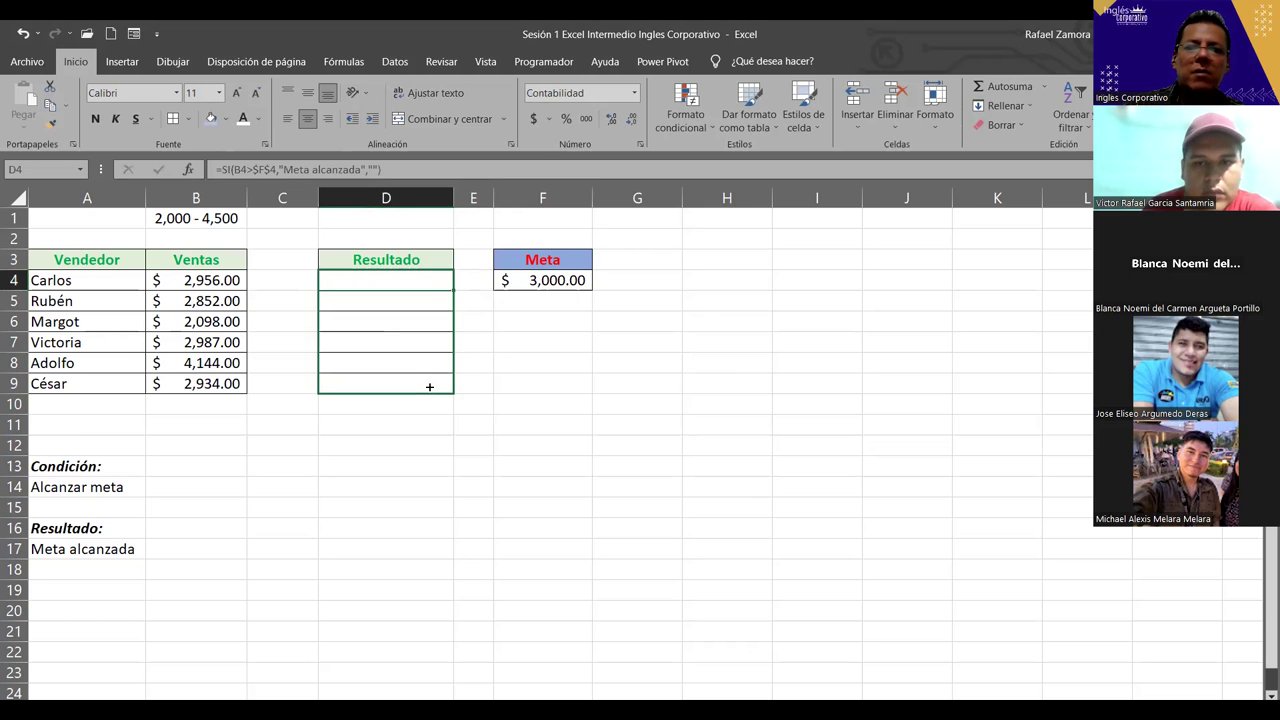
click(586, 422)
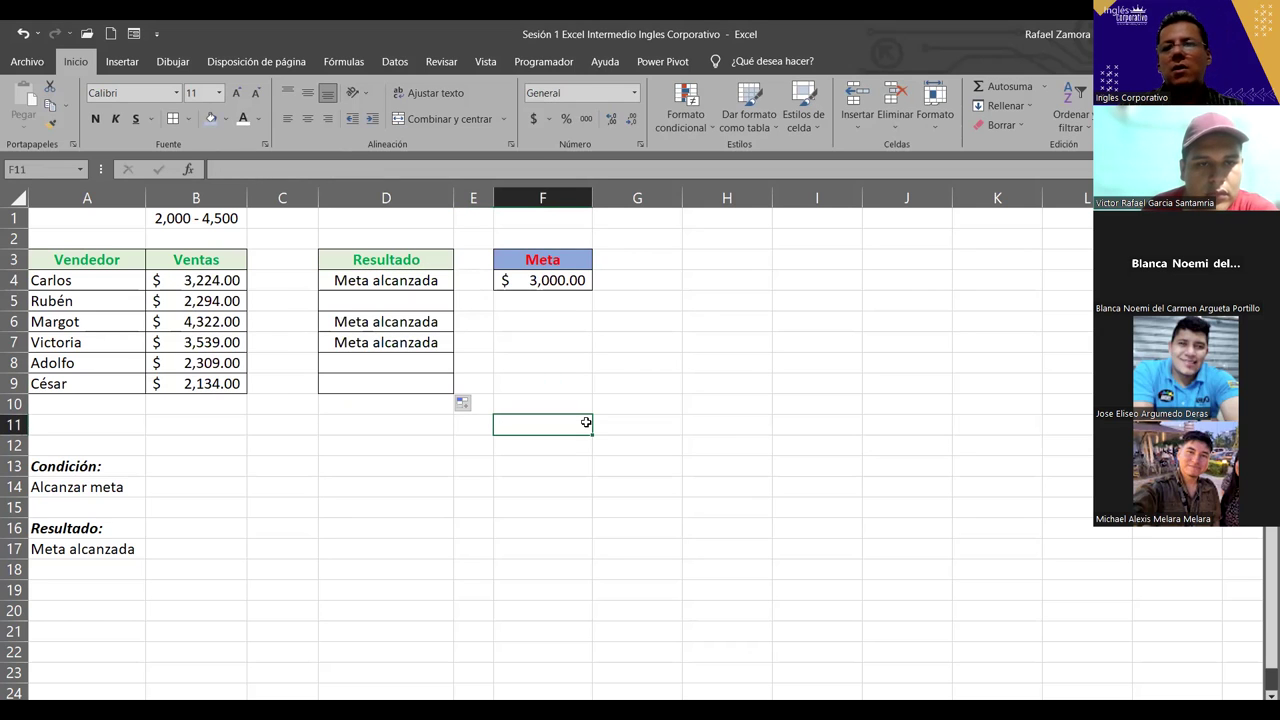
click(198, 280)
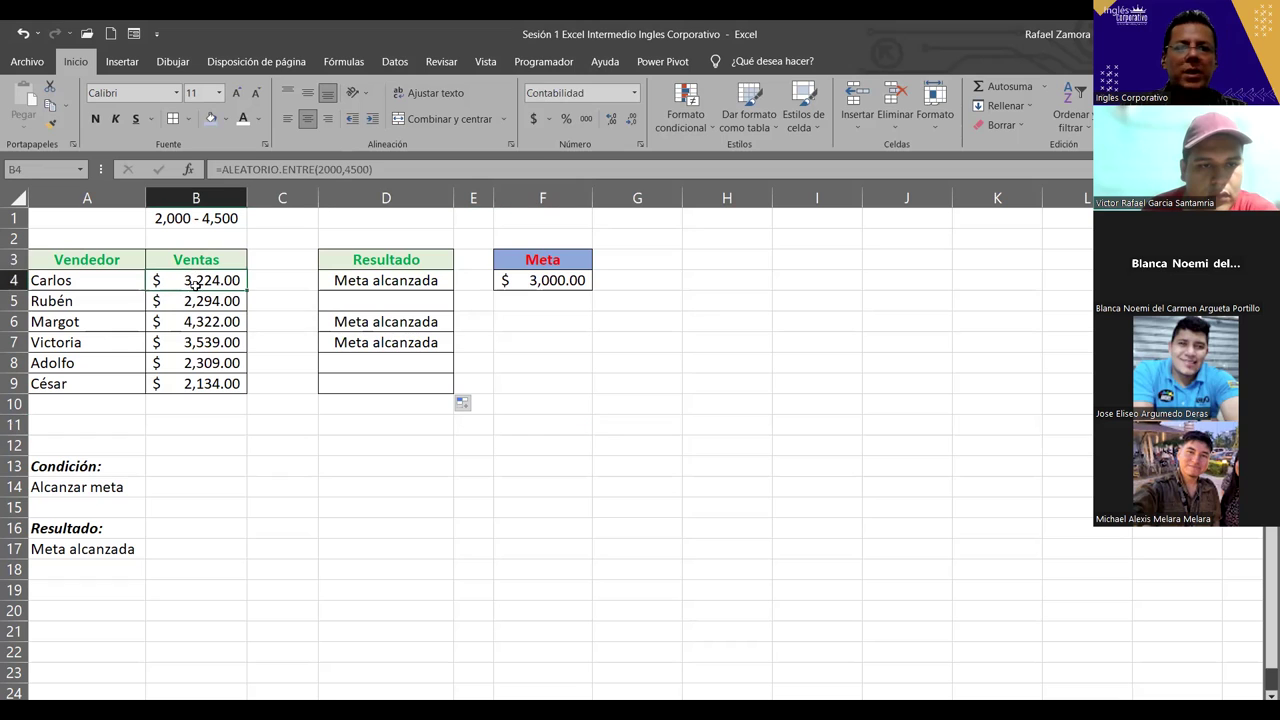
click(218, 340)
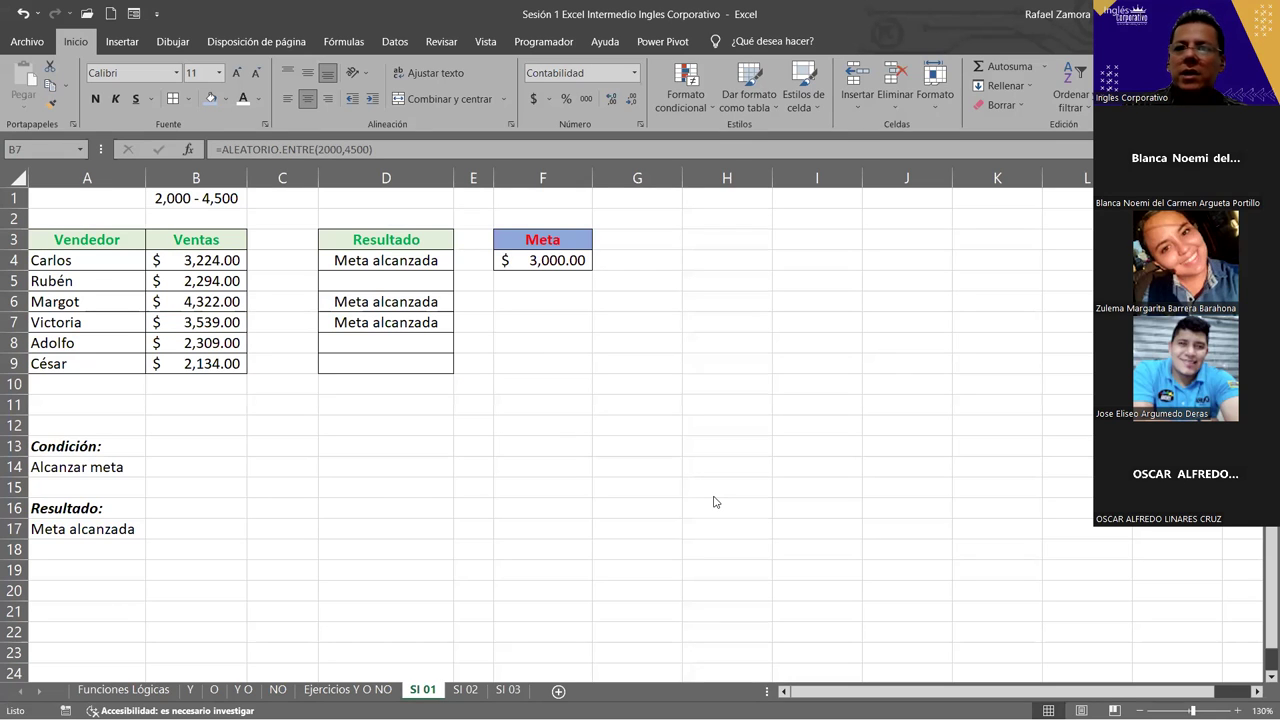
click(651, 344)
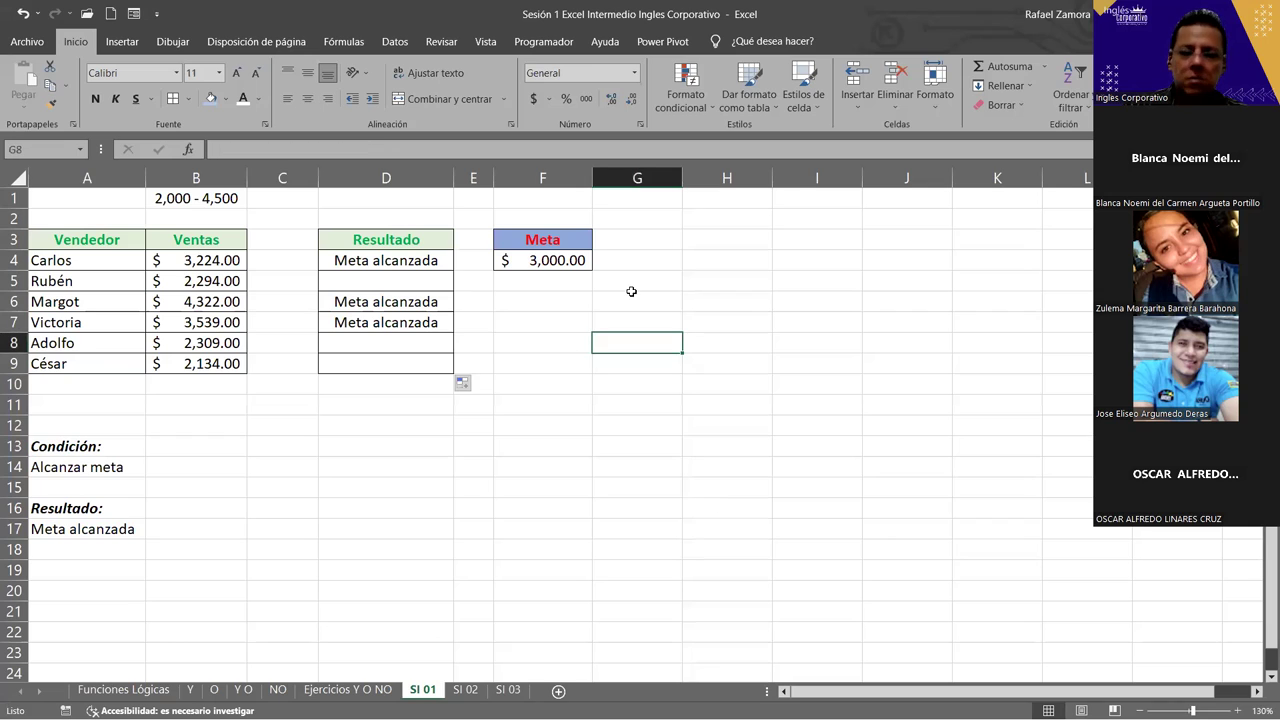
text(>?)
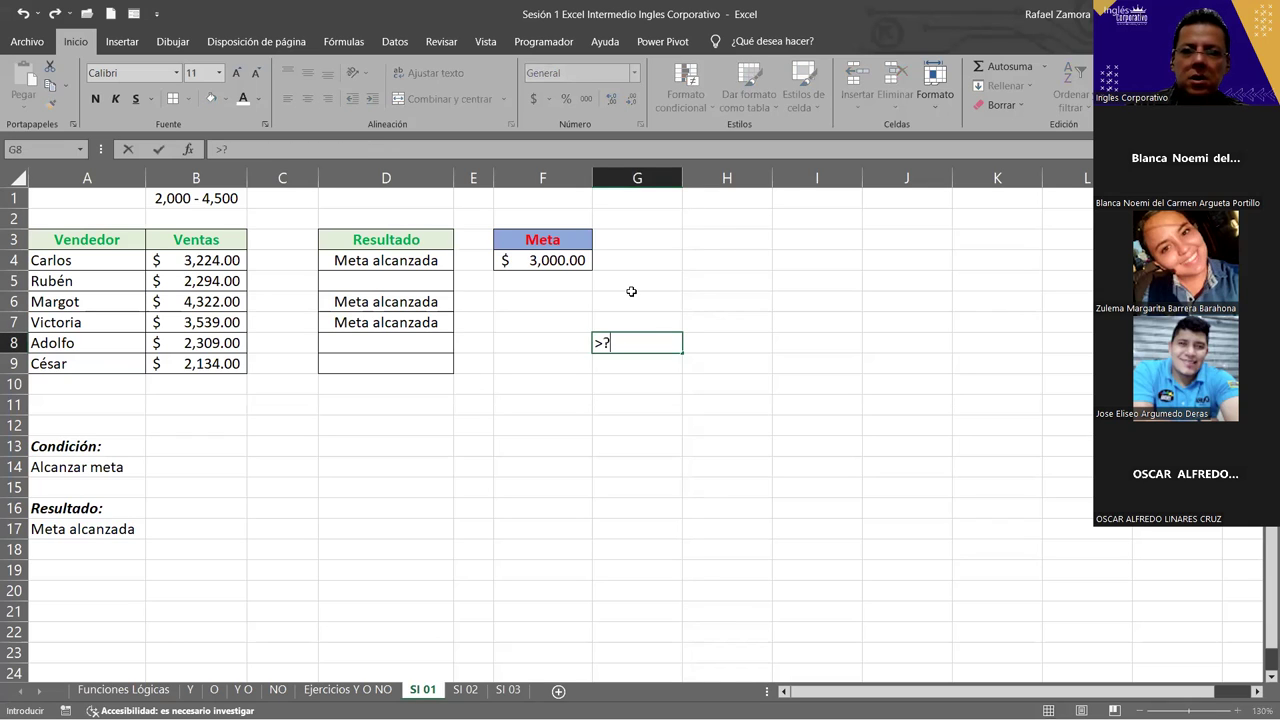
text(@)
key(BackSpace)
key(BackSpace)
text(<)
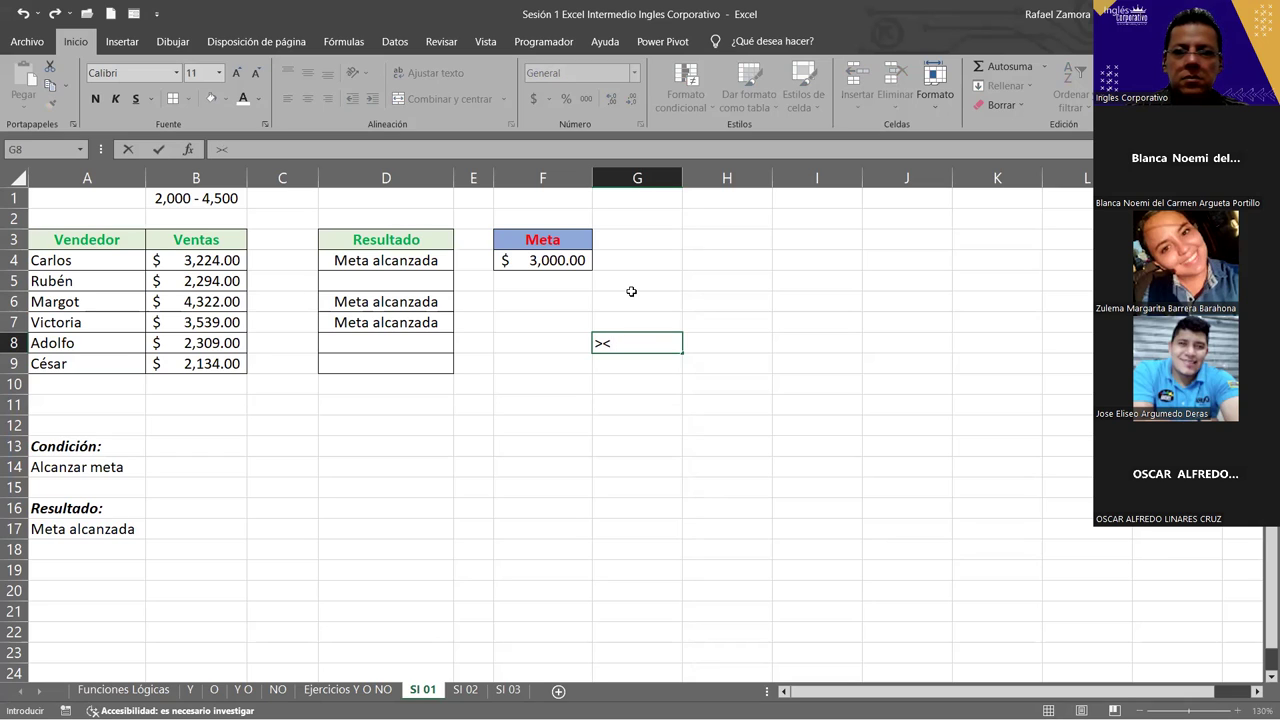
key(BackSpace)
key(BackSpace)
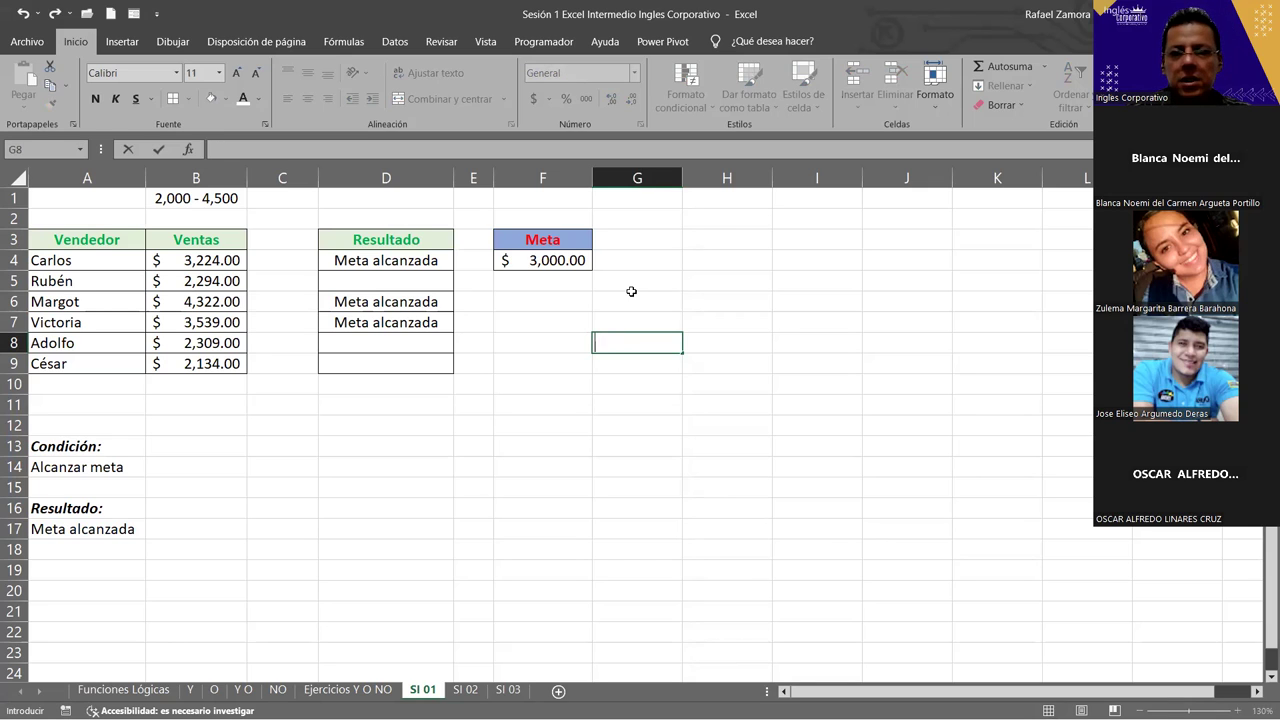
key(Escape)
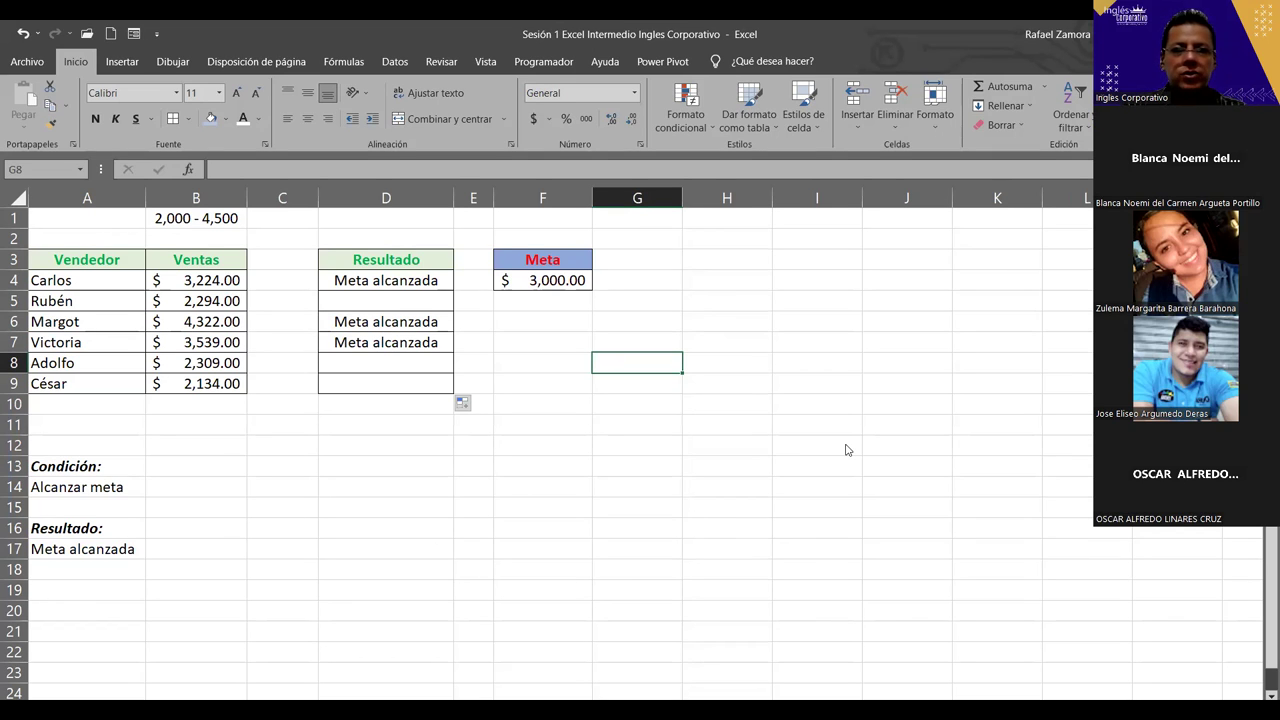
key(ctrl+Page_Down)
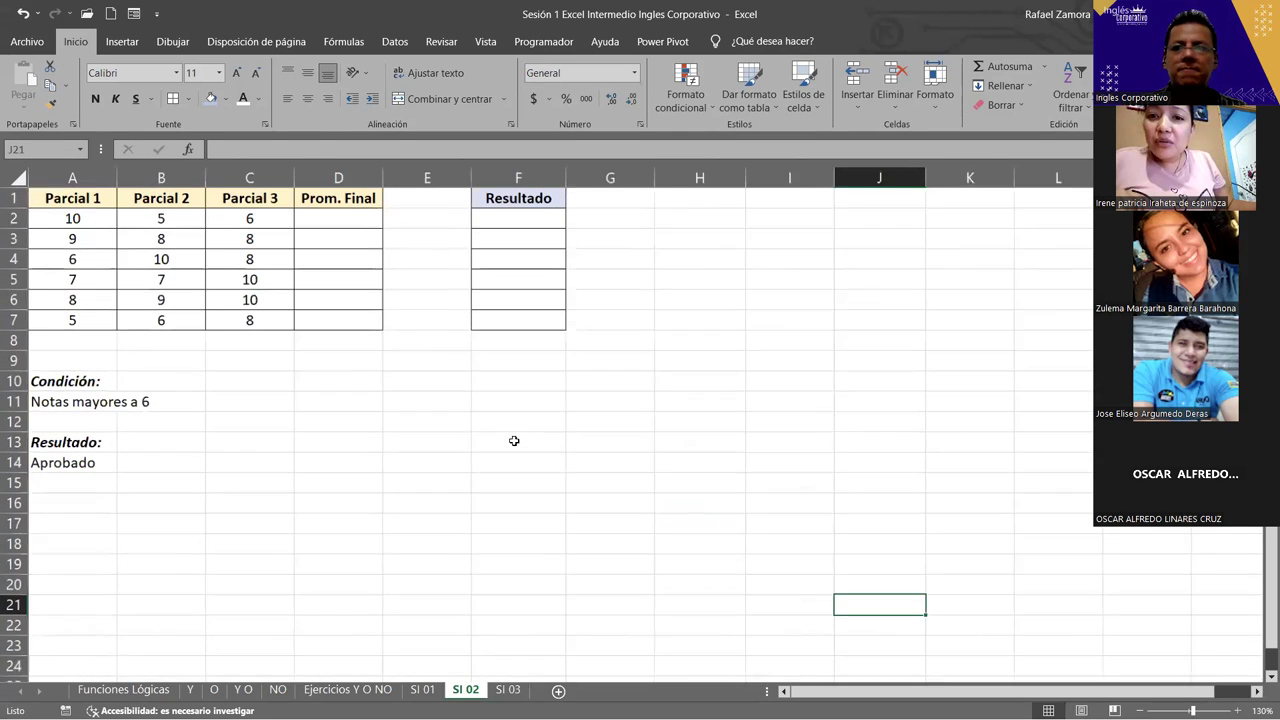
click(432, 692)
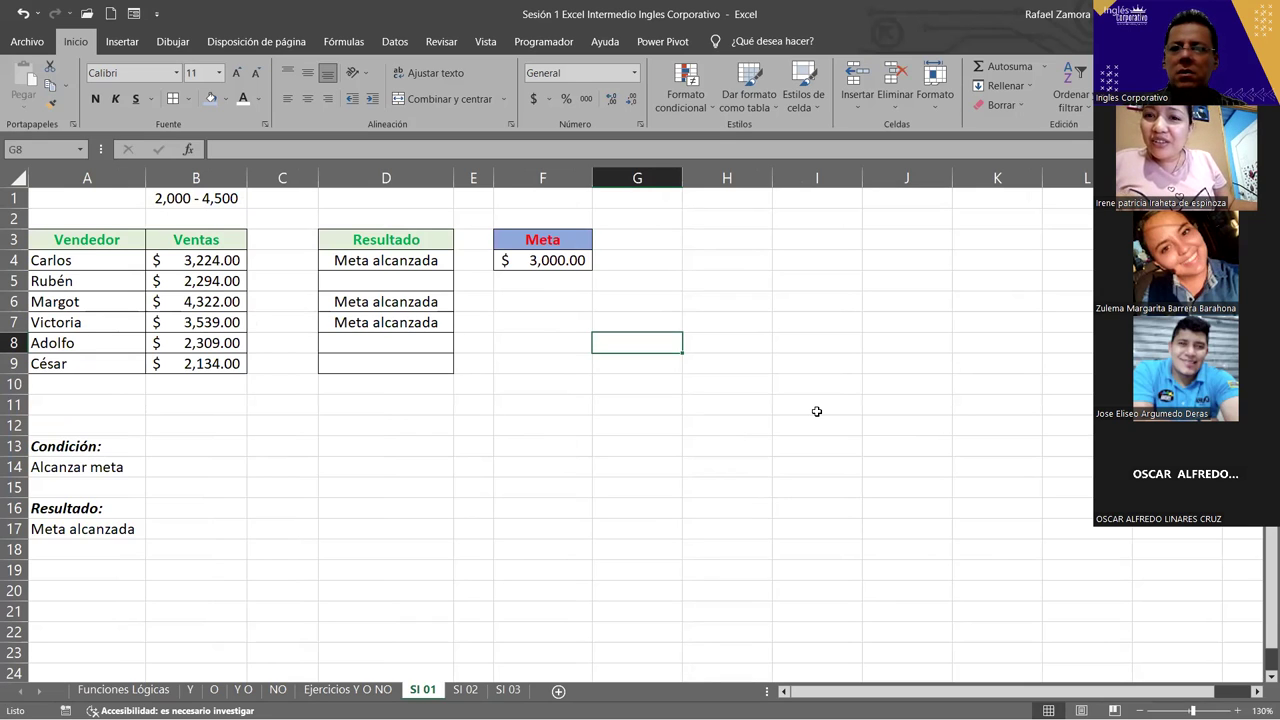
Recommit the D4 formula =SI(B4>$F$4,"Meta alcanzada","") so the sales recalculate.
click(425, 260)
double_click(430, 260)
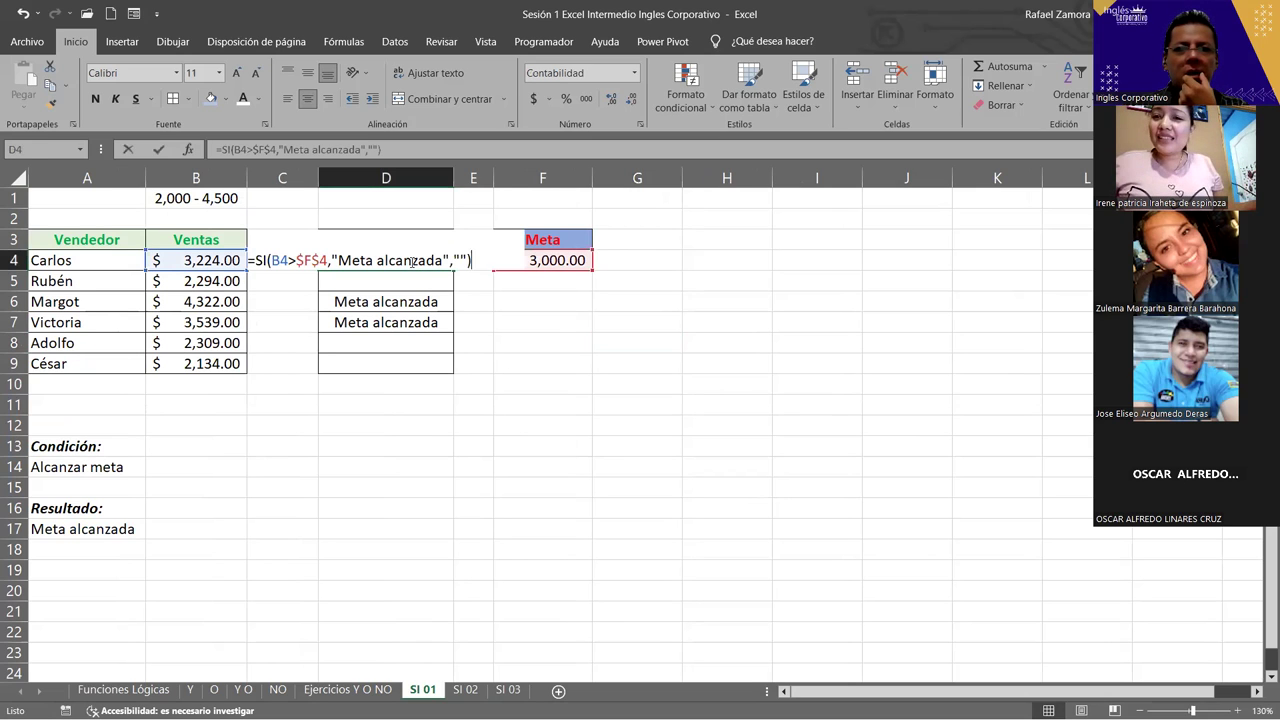
click(486, 263)
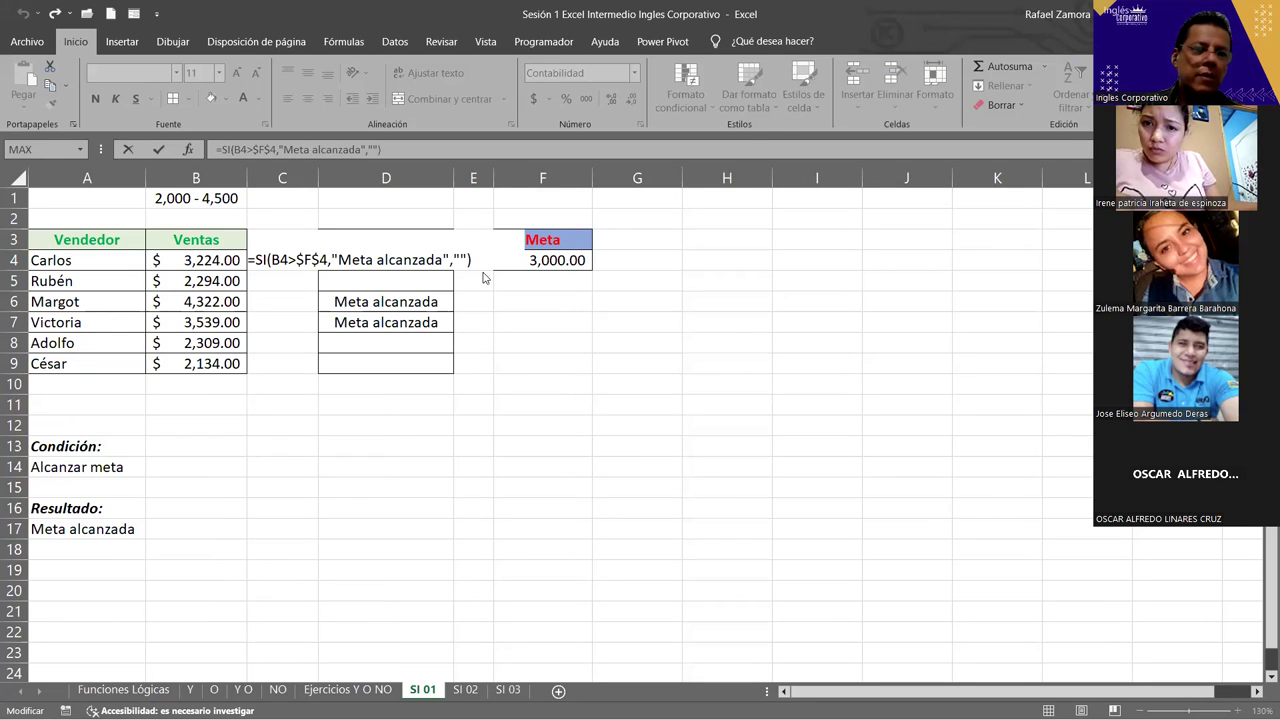
click(565, 14)
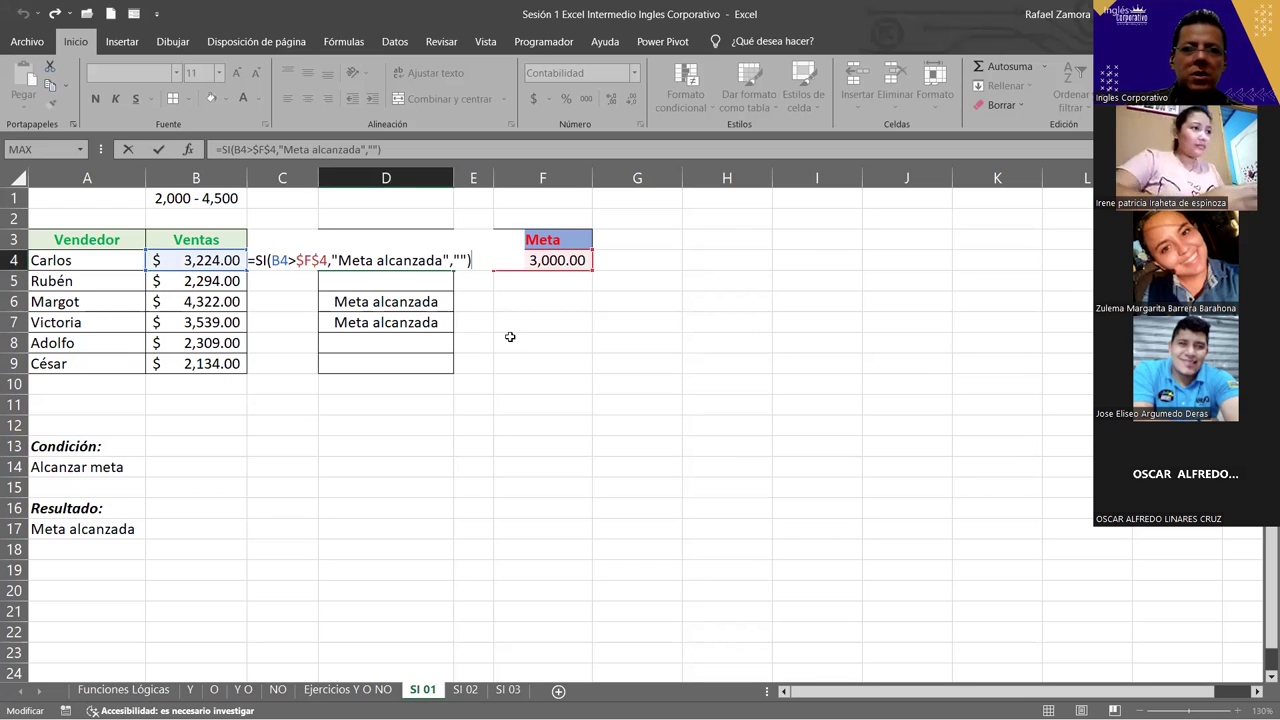
key(Return)
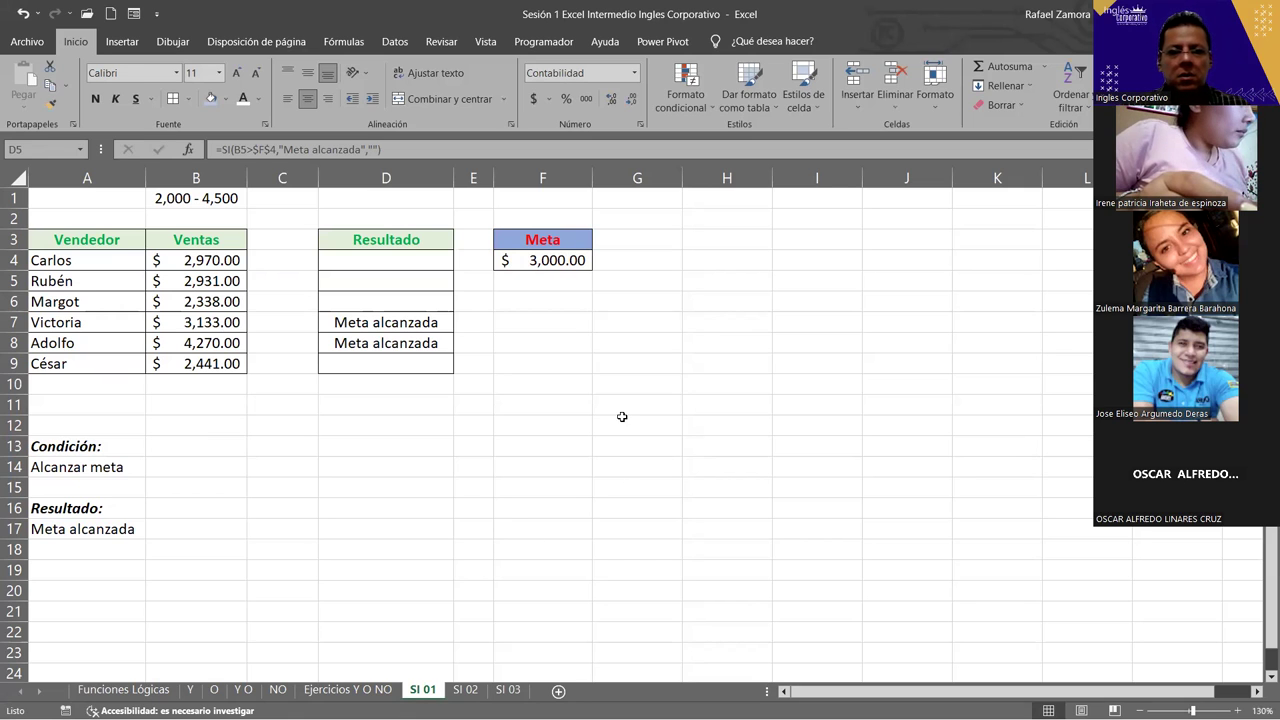
Go to the SI 02 grades sheet and select the Prom. Final cells D2:D7.
click(464, 692)
click(441, 693)
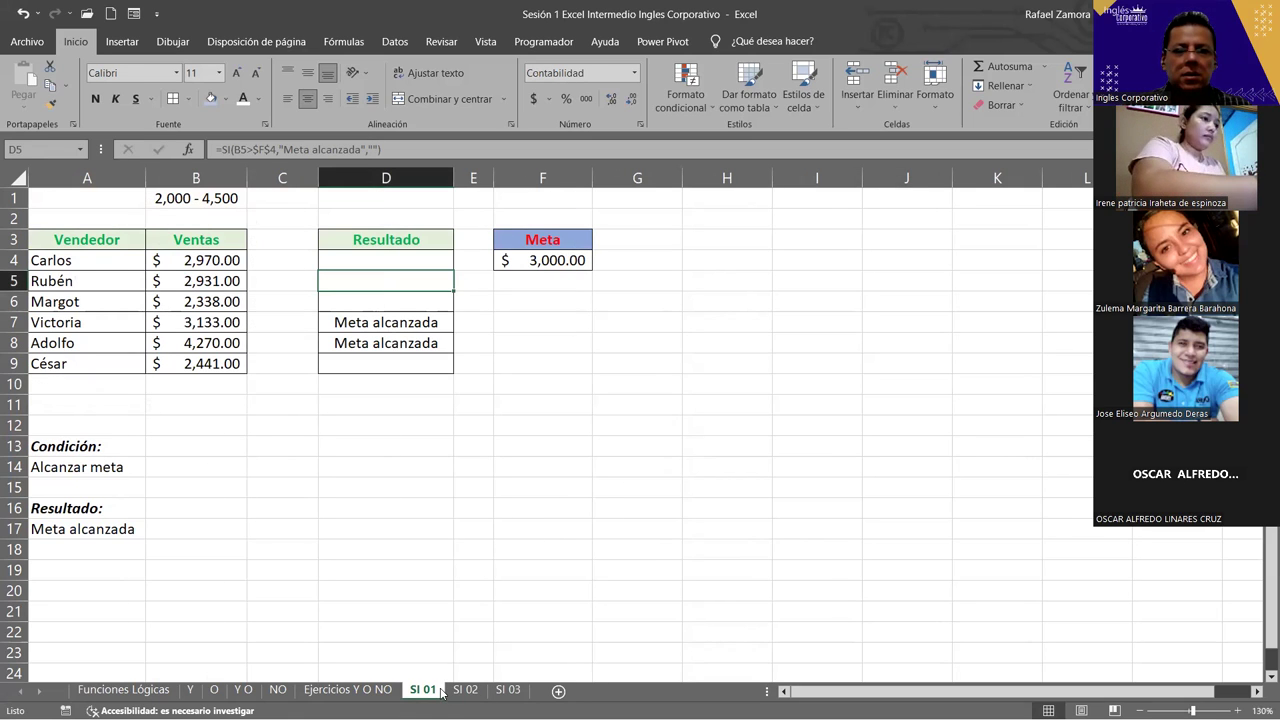
click(466, 690)
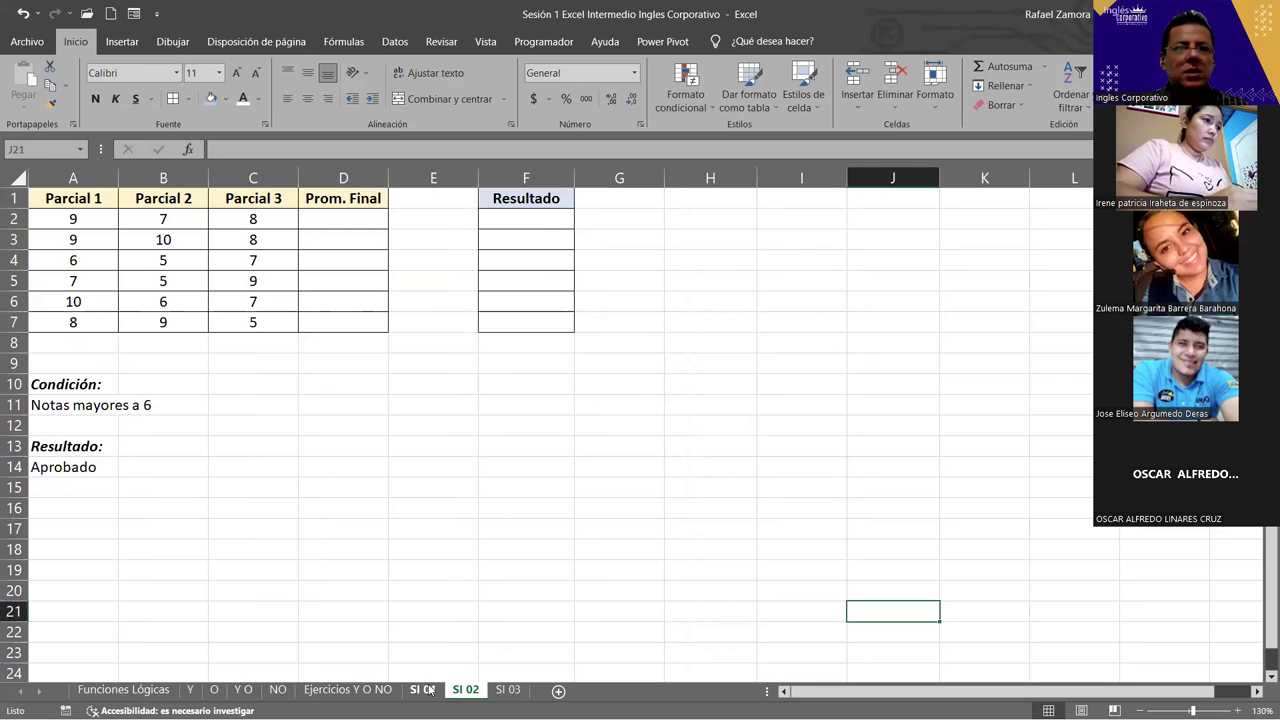
click(315, 390)
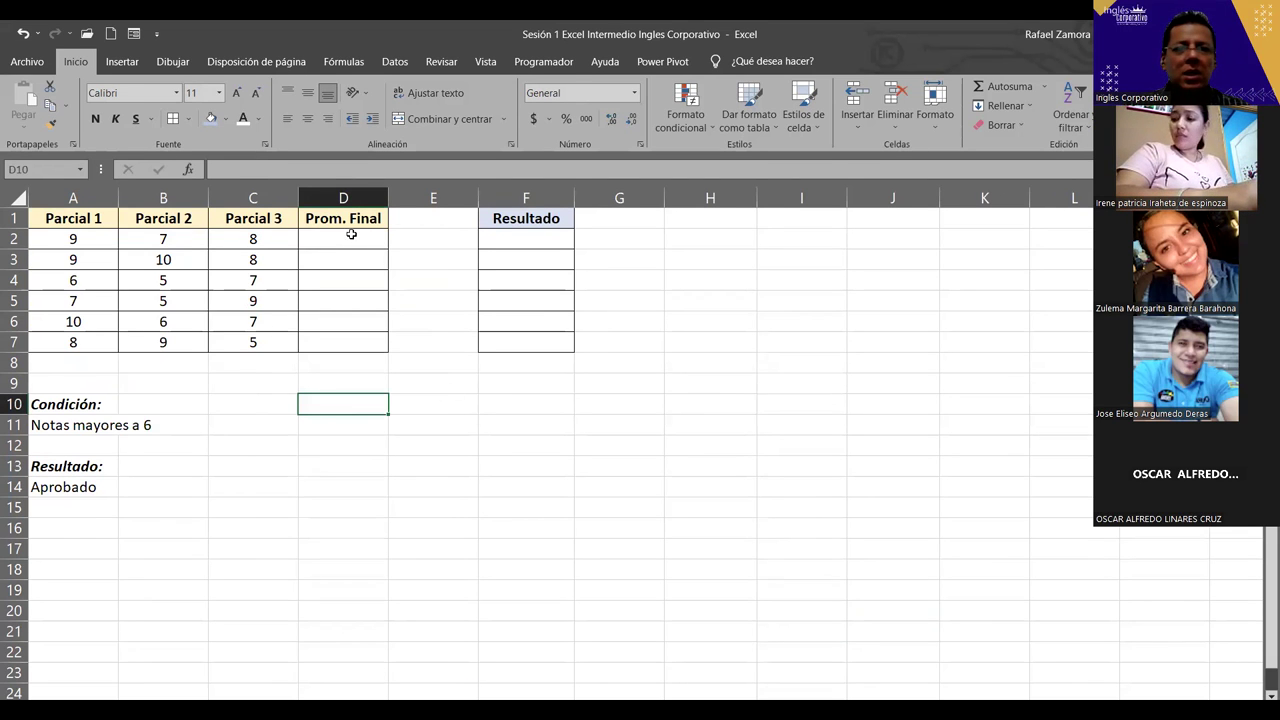
drag(351, 234, 343, 337)
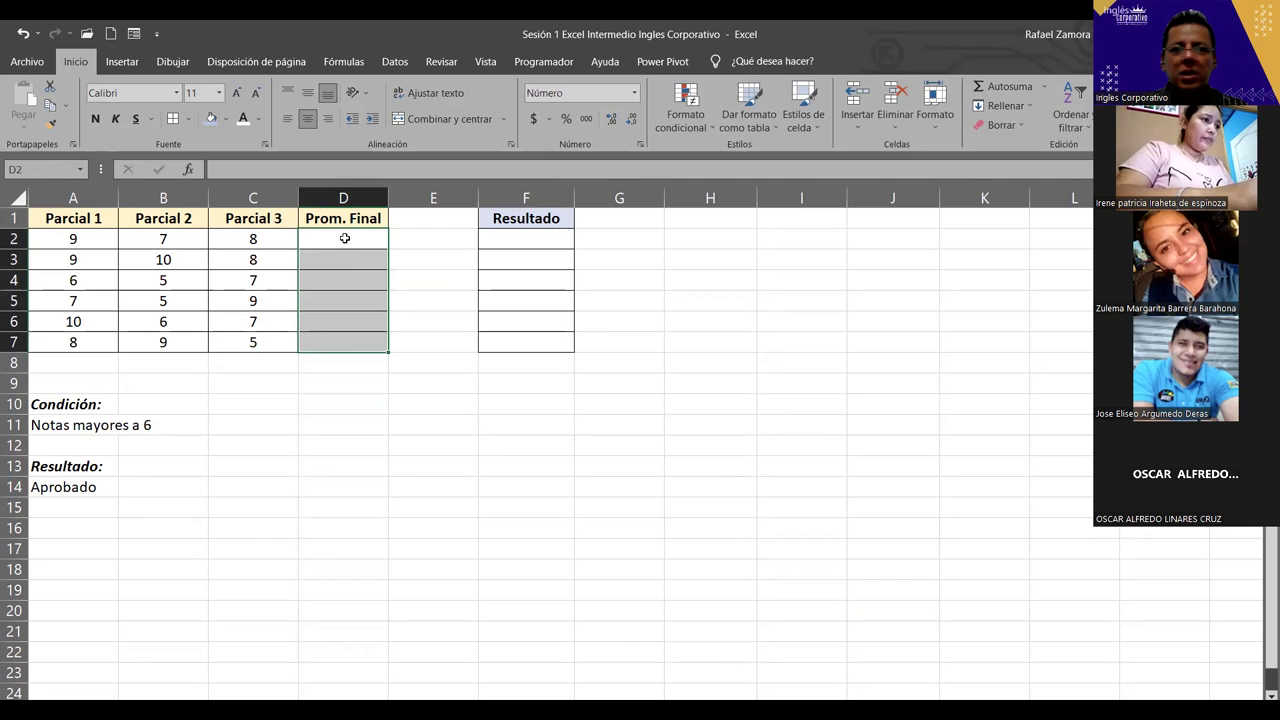
drag(80, 238, 185, 238)
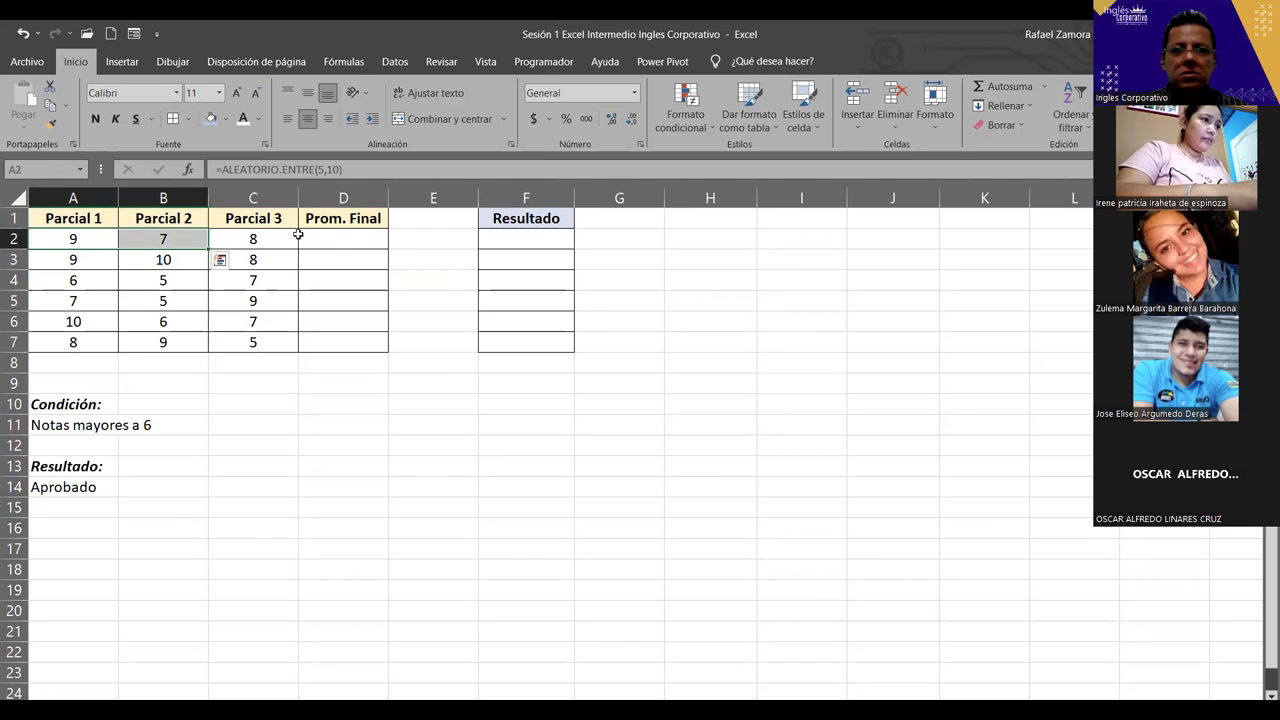
click(343, 240)
drag(343, 240, 357, 340)
click(490, 485)
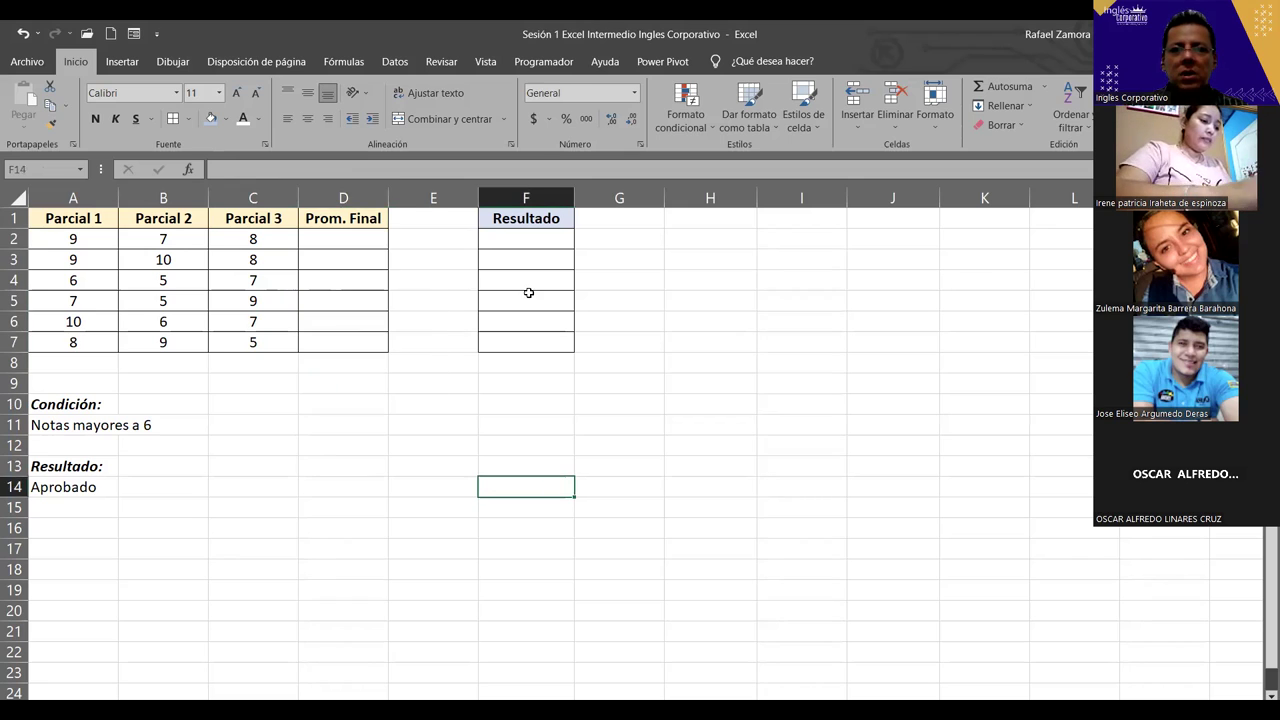
click(537, 237)
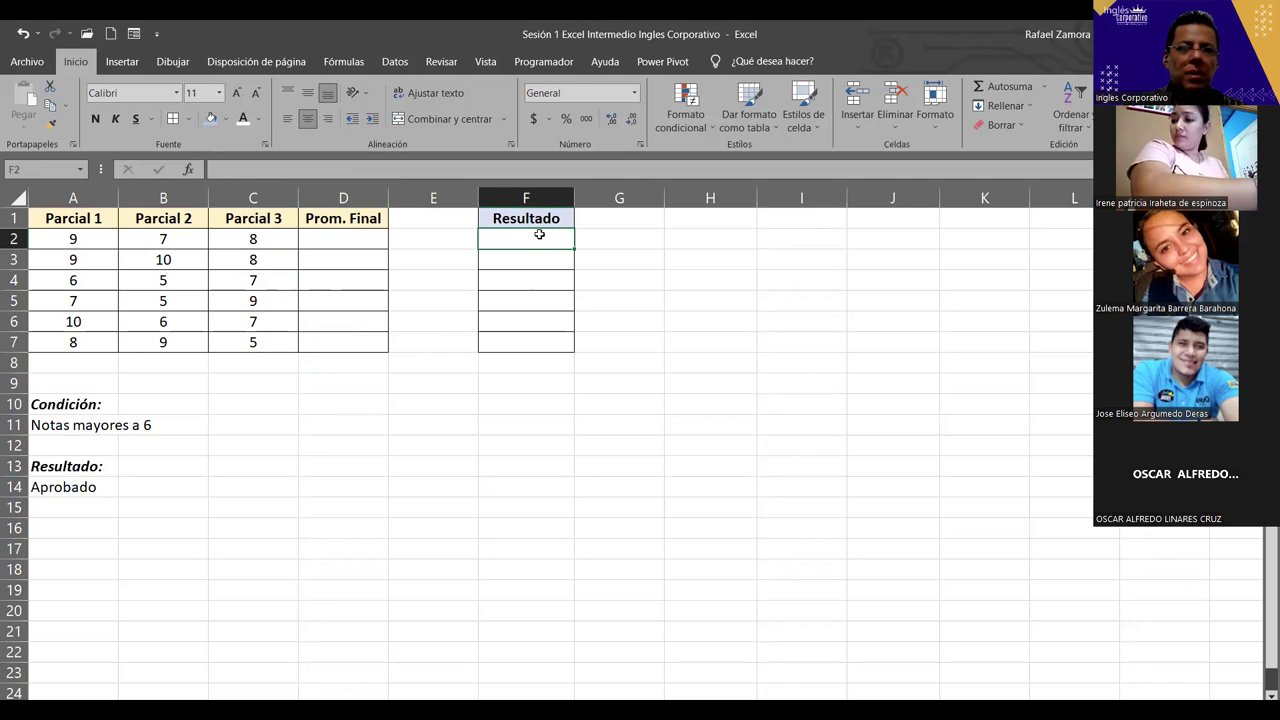
Enter Reprobado in A15 beneath Aprobado, then select the Resultado cells F2:F7.
click(90, 512)
text(Reprobado)
key(Return)
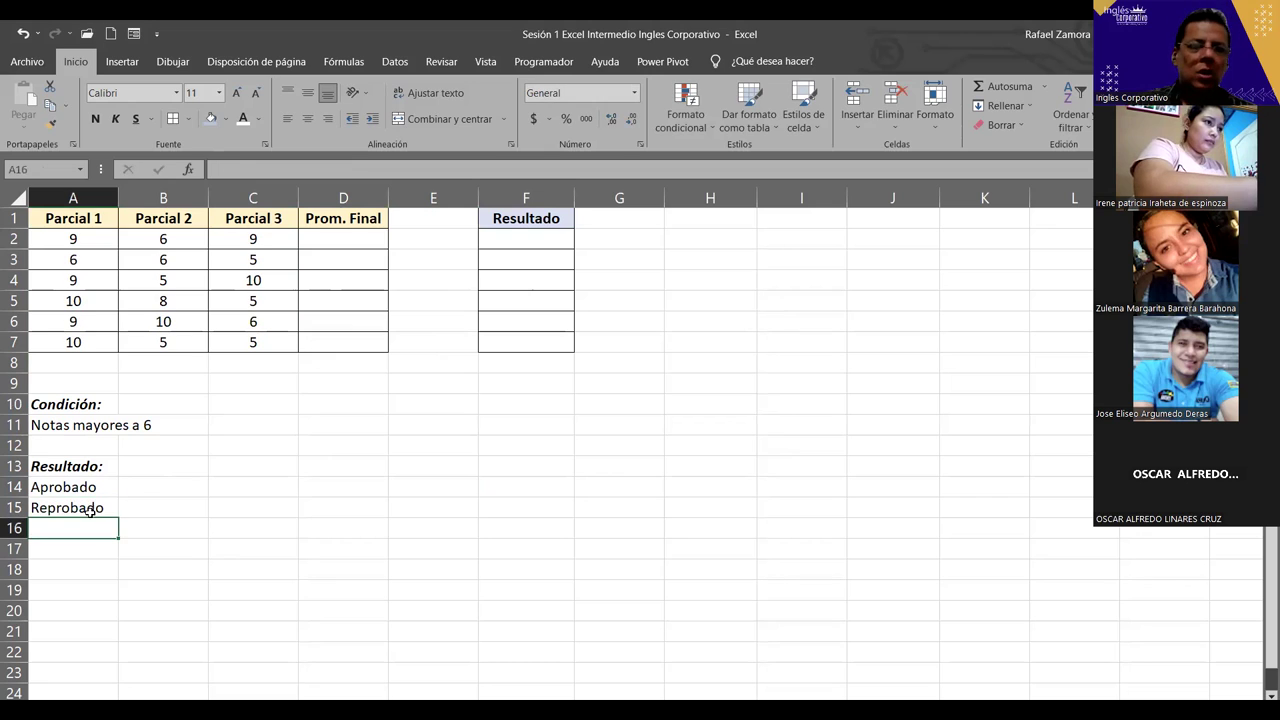
drag(101, 425, 162, 430)
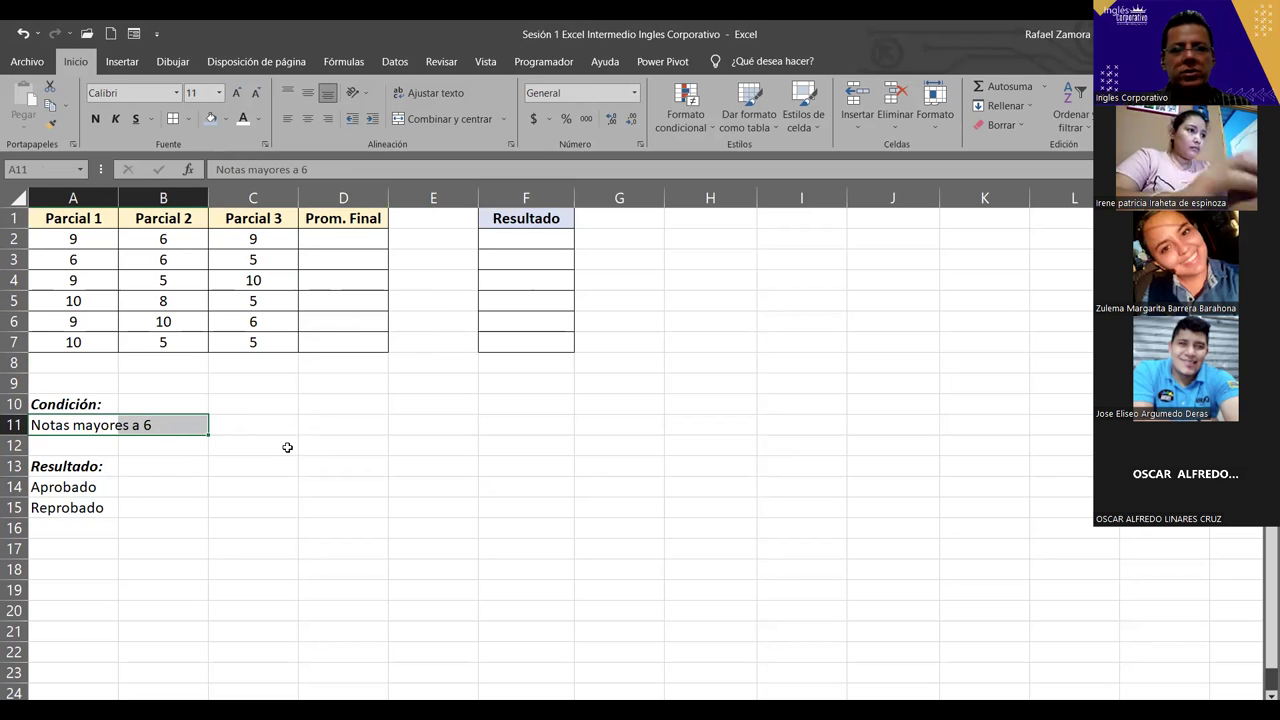
drag(543, 239, 558, 342)
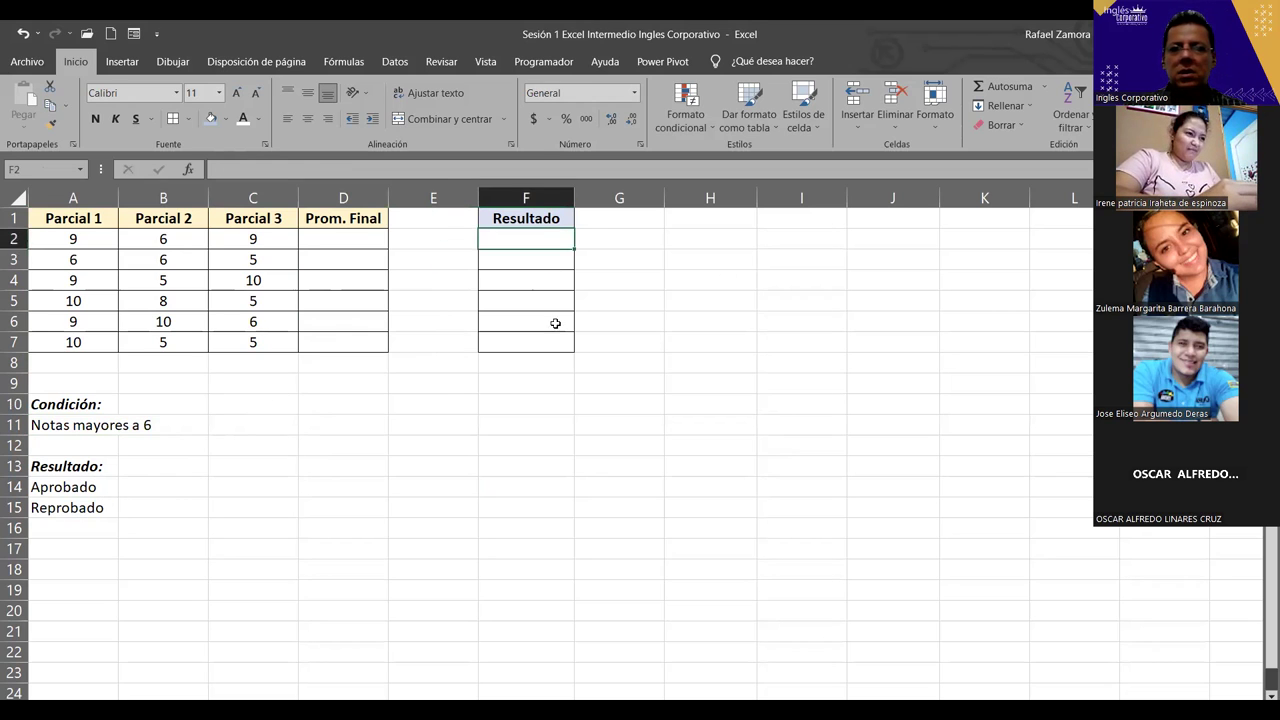
drag(710, 280, 710, 300)
Widen the Resultado column F a little.
click(368, 238)
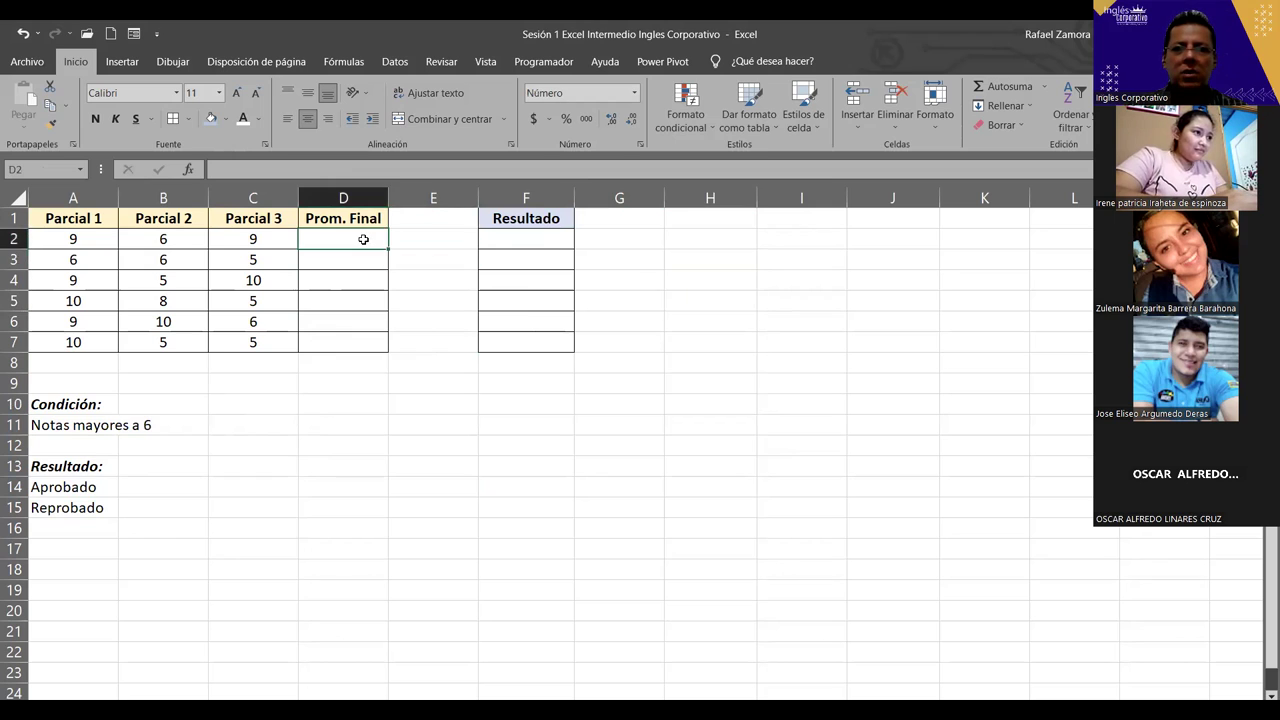
drag(577, 201, 588, 380)
click(593, 382)
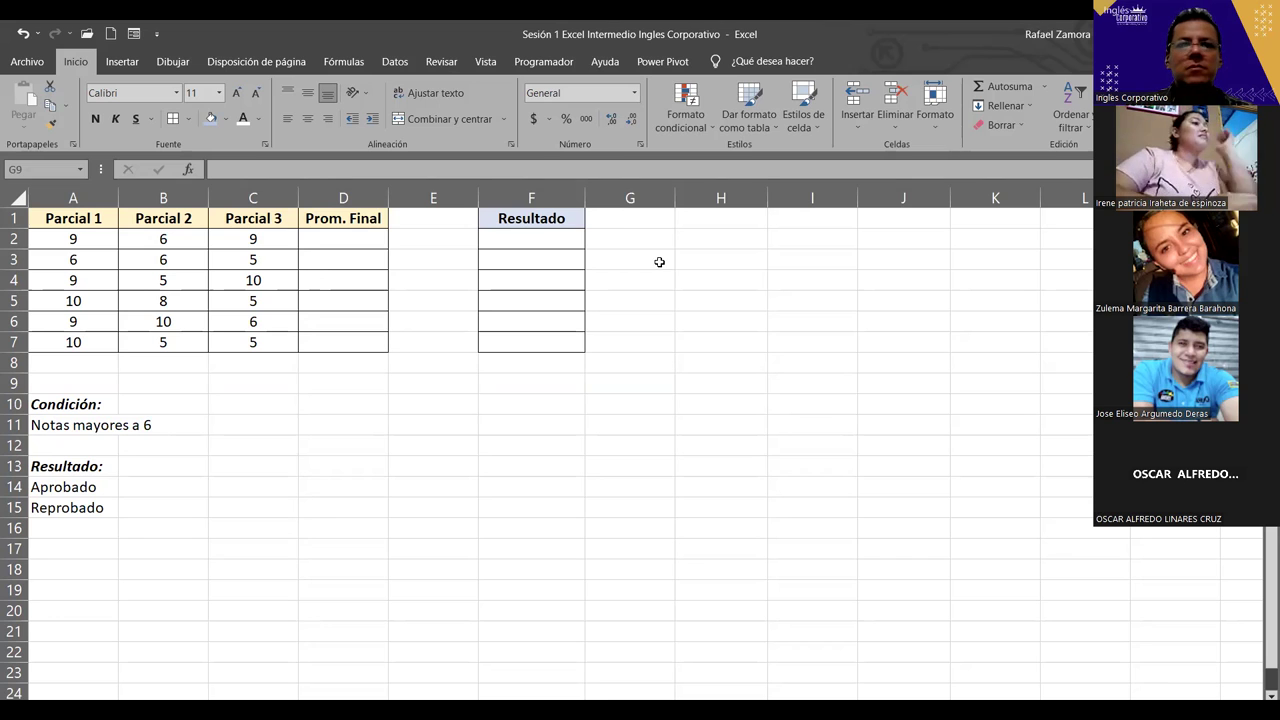
Merge and centre C15:F17 and type EN PRACTICA into it.
click(122, 61)
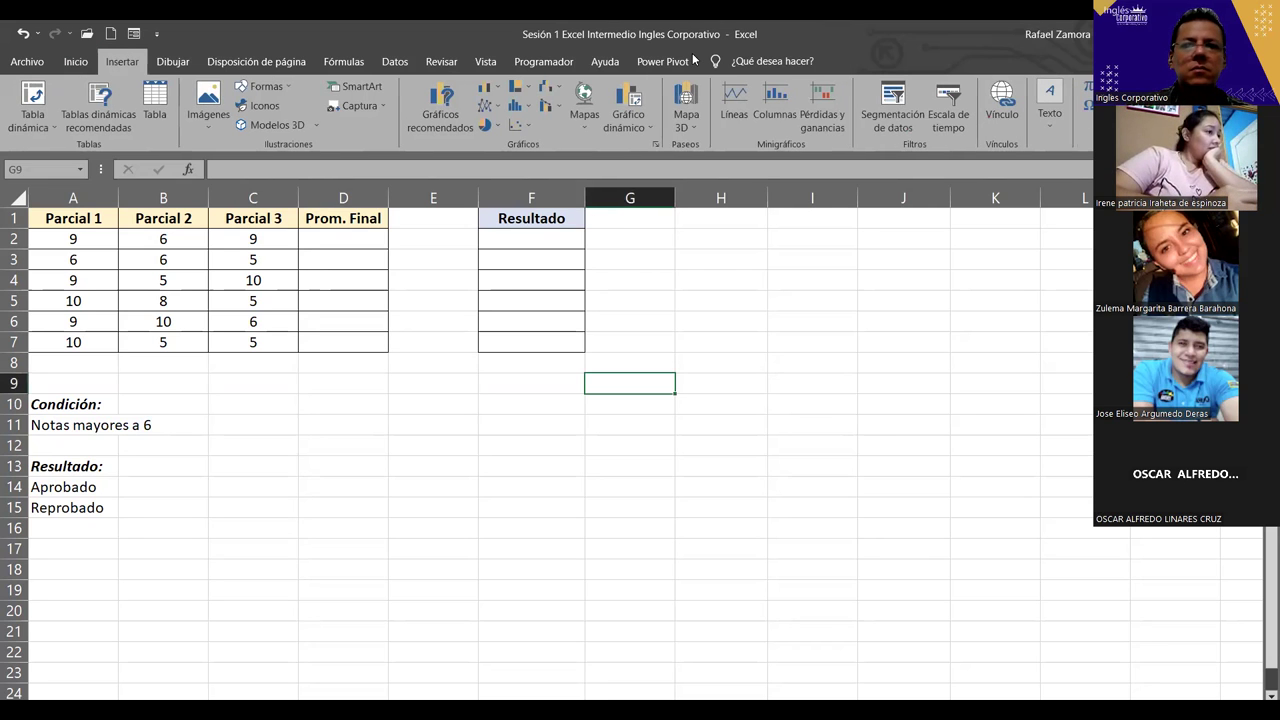
click(203, 605)
drag(232, 508, 579, 549)
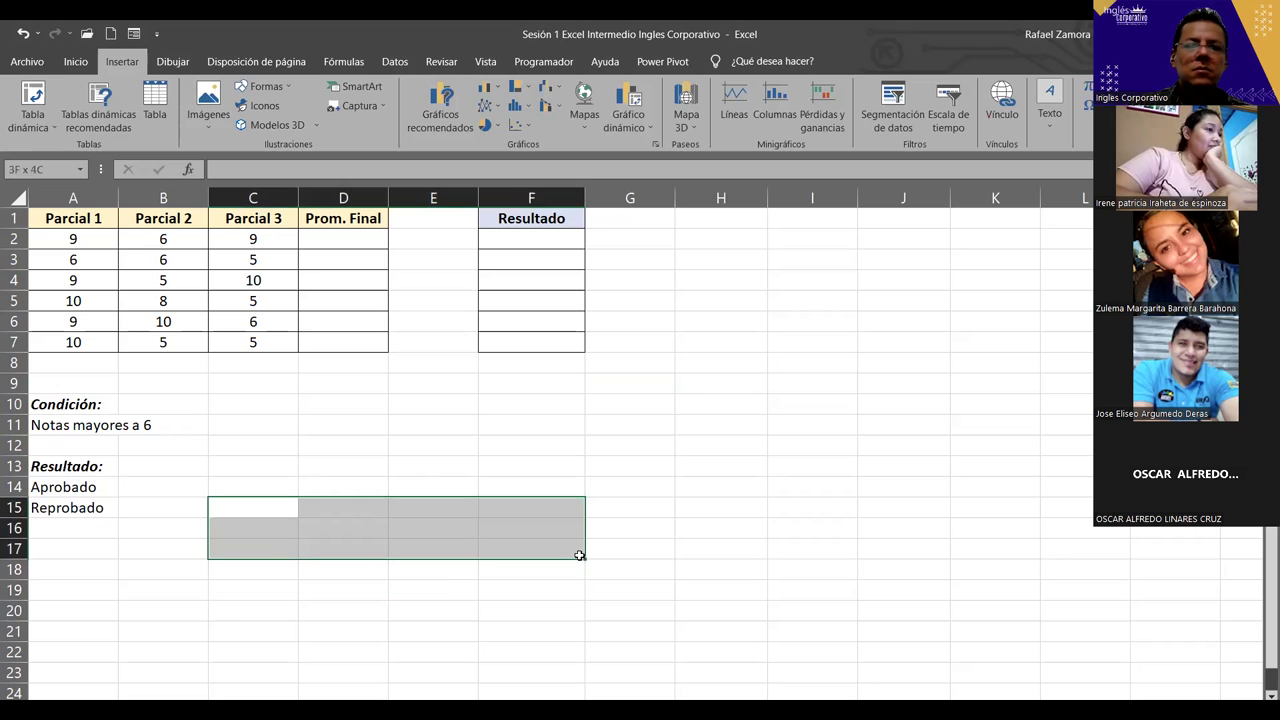
click(76, 61)
click(446, 121)
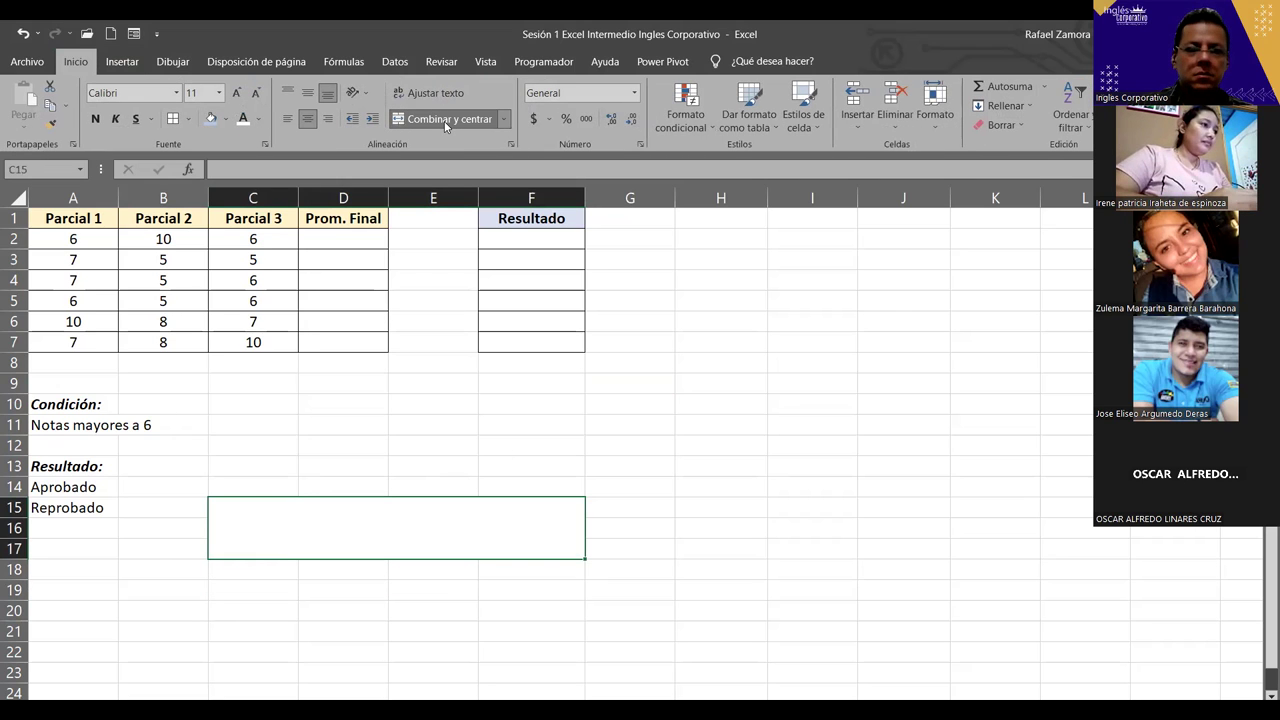
text(EN PRACTICA)
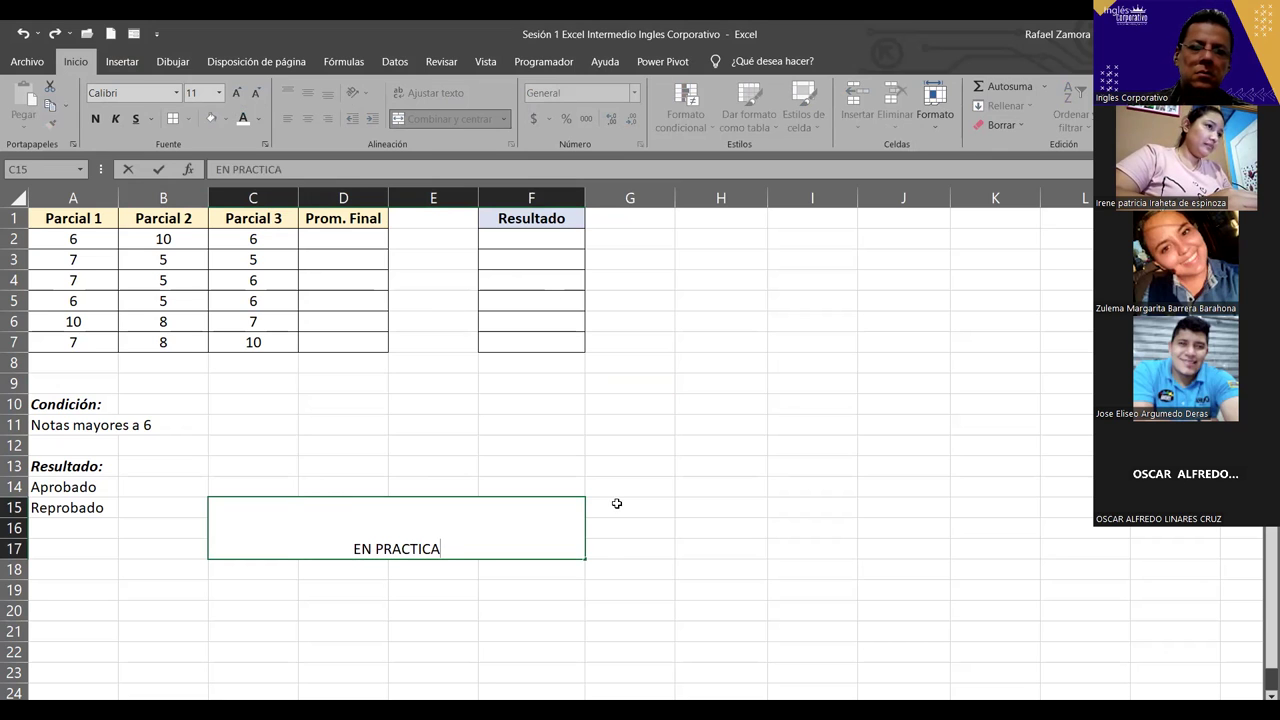
click(607, 555)
click(511, 531)
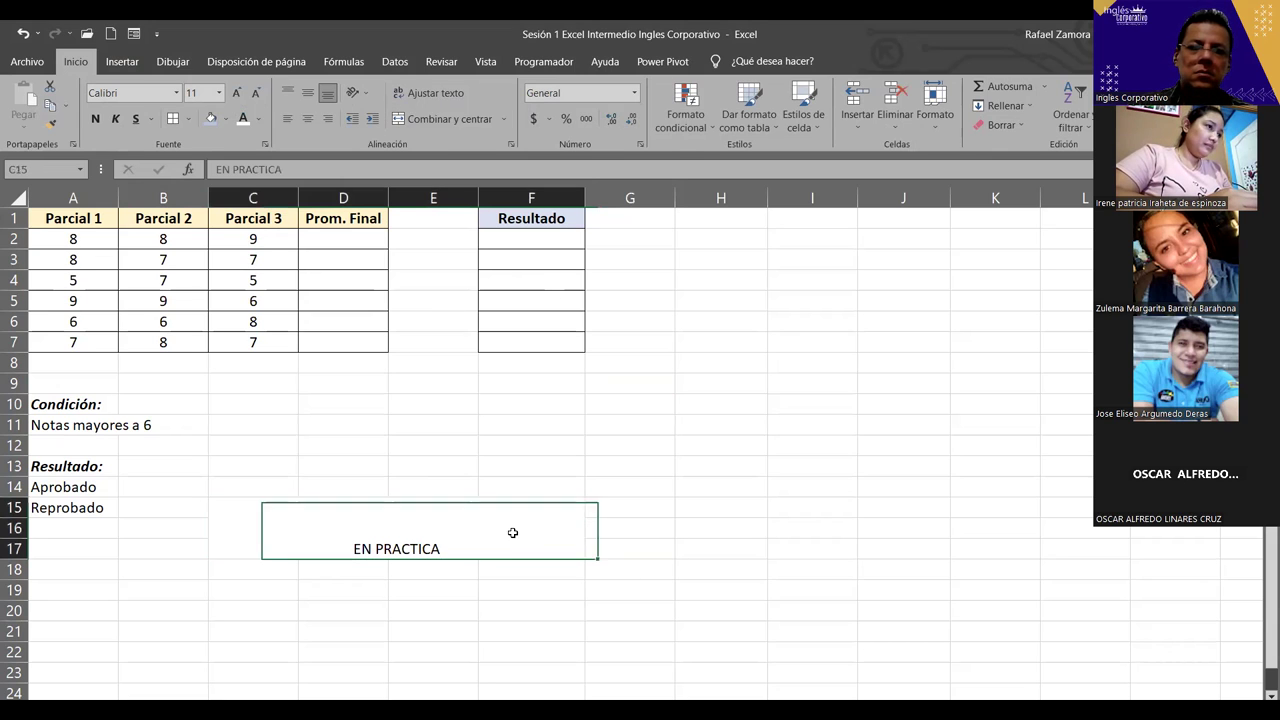
Middle-align EN PRACTICA and format it as 28-point red text.
click(309, 96)
click(219, 92)
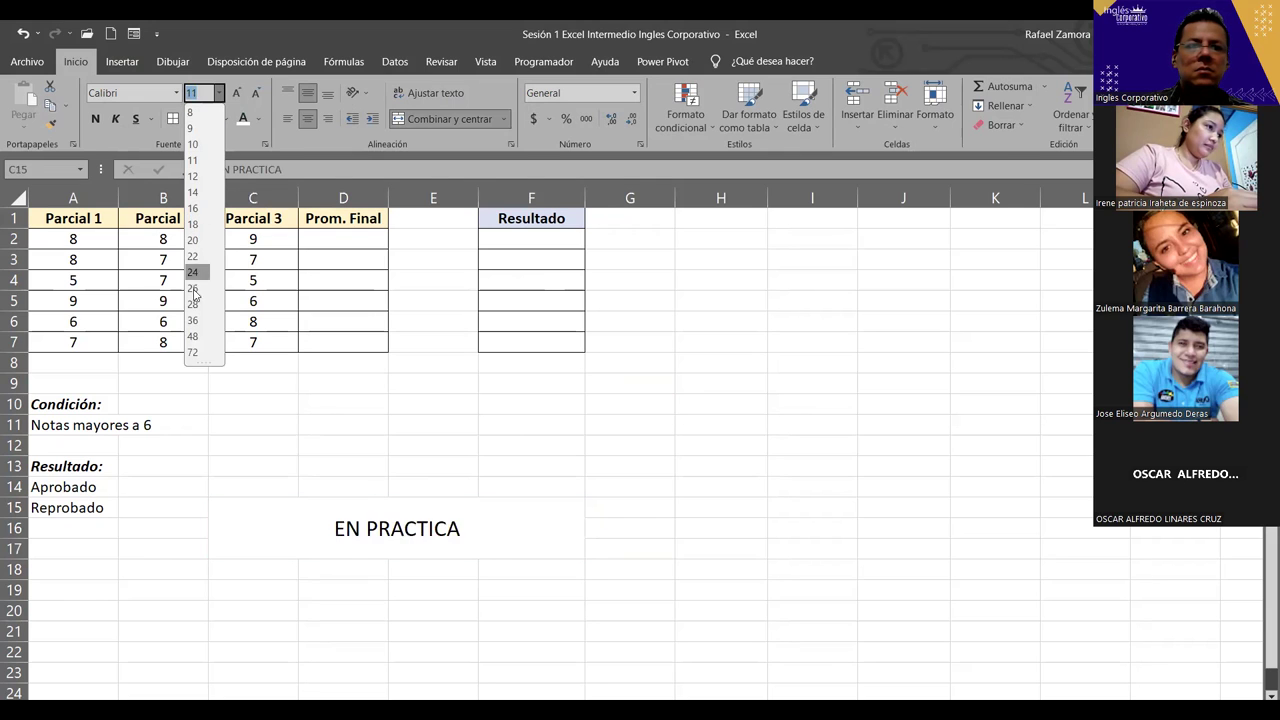
click(193, 304)
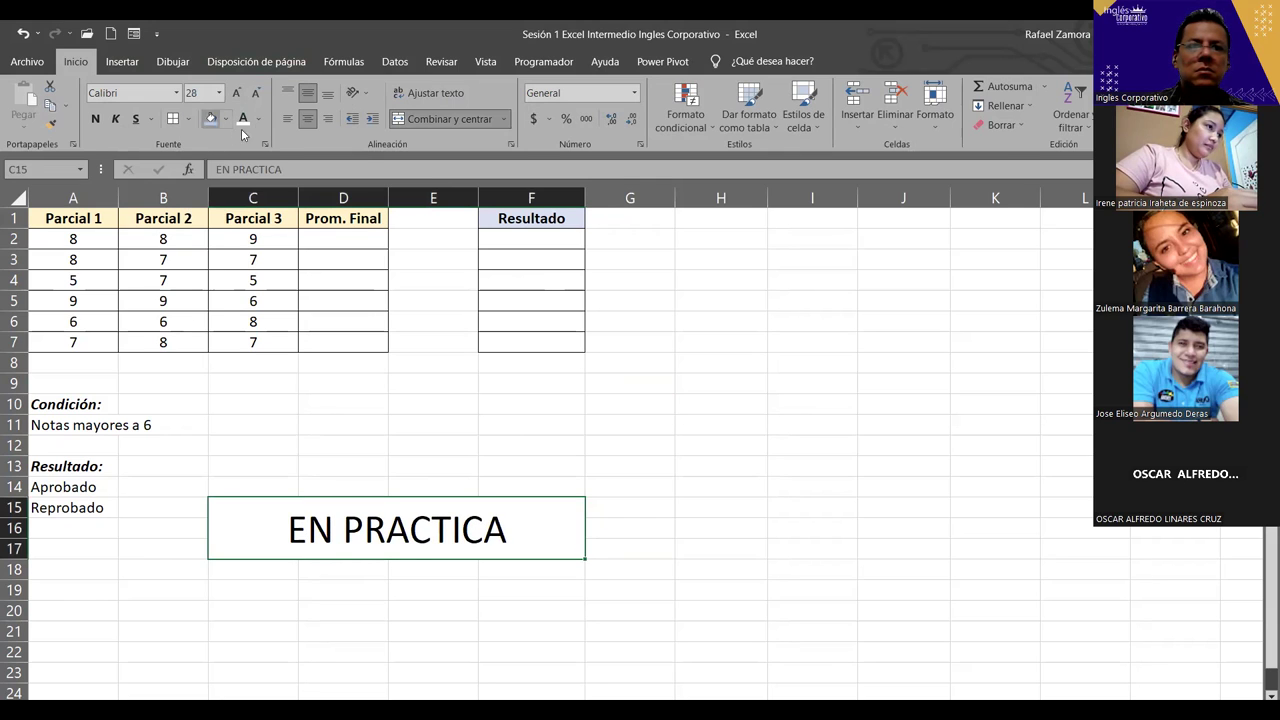
click(260, 119)
click(258, 342)
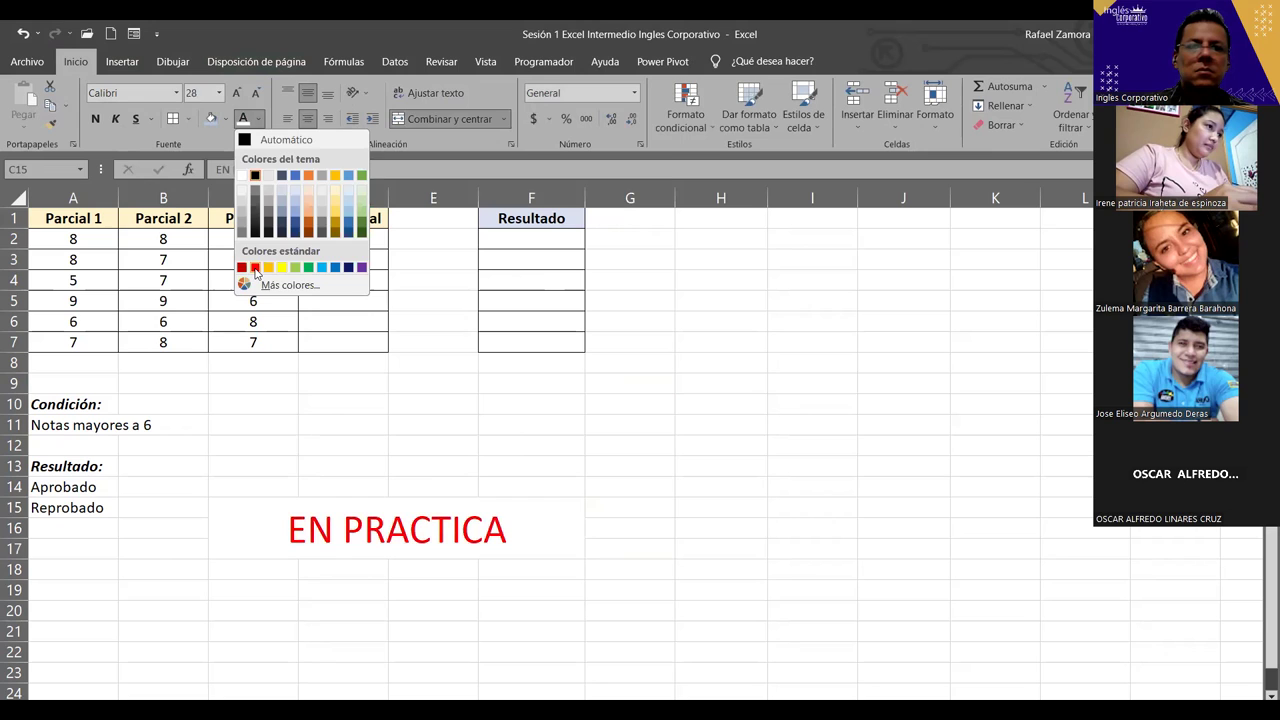
click(647, 514)
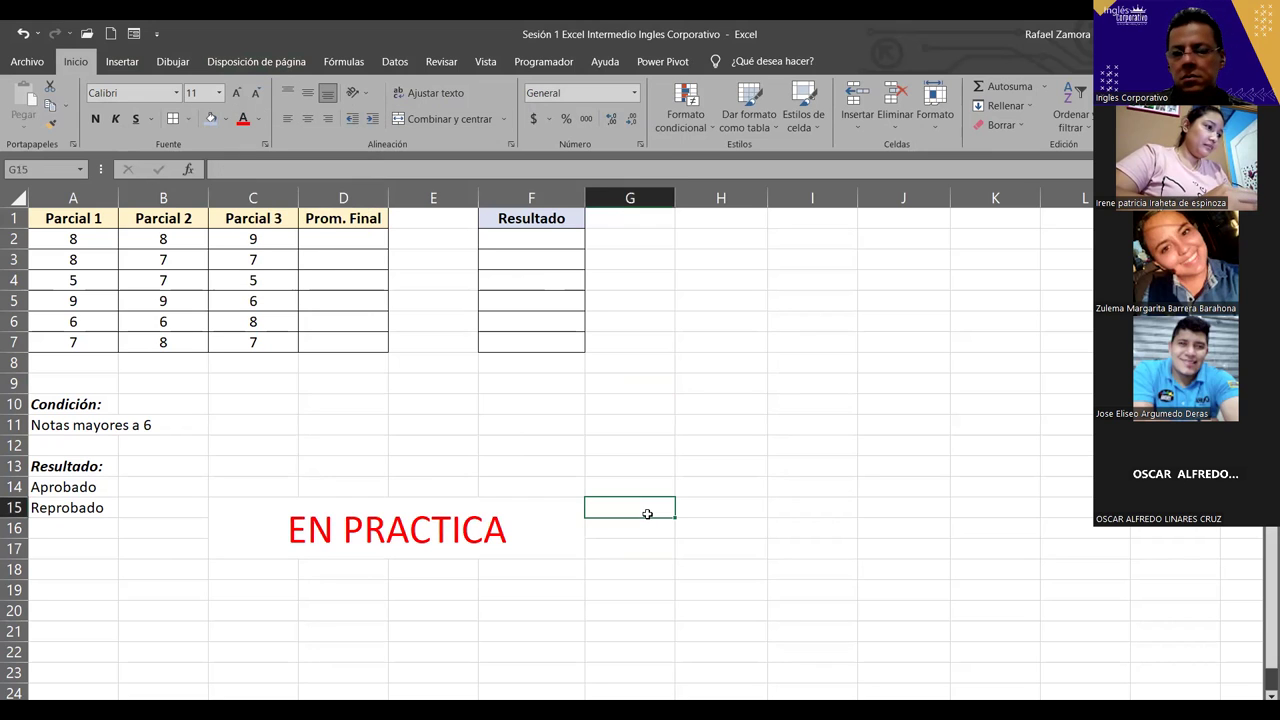
click(562, 517)
Frame the merged EN PRACTICA cell with a red double-line outline border.
key(ctrl+1)
click(538, 61)
click(446, 205)
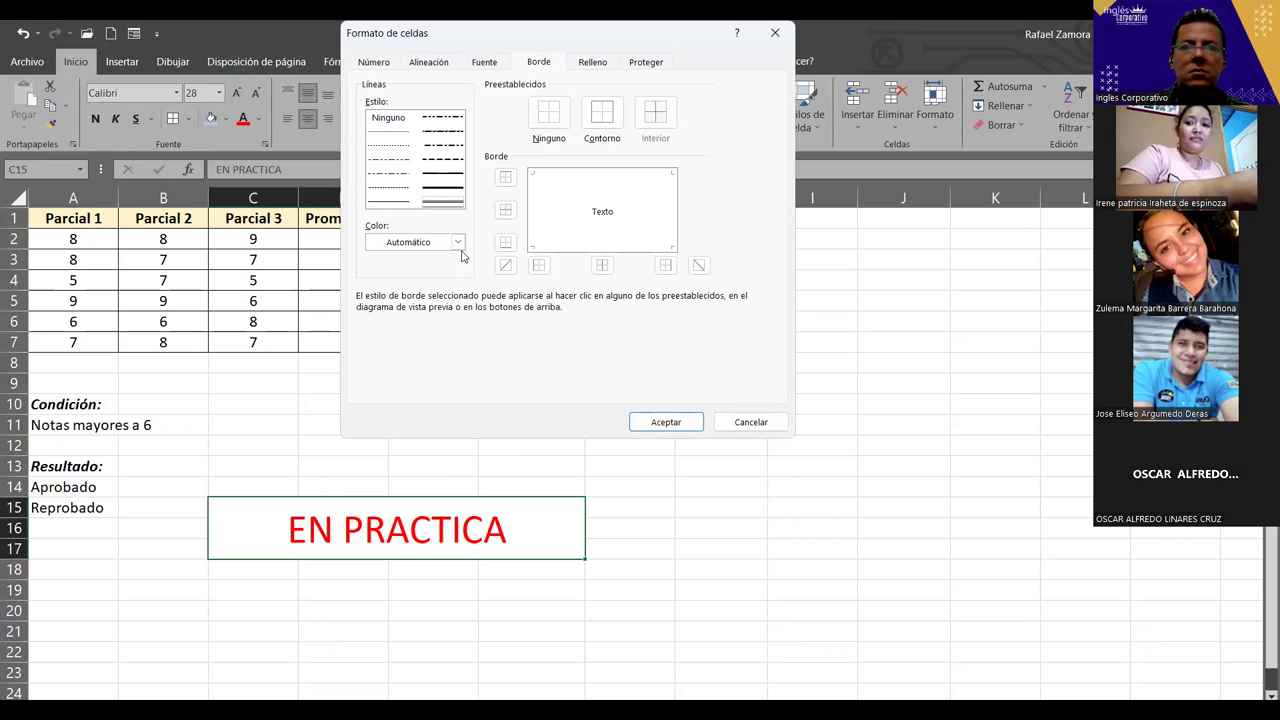
click(457, 242)
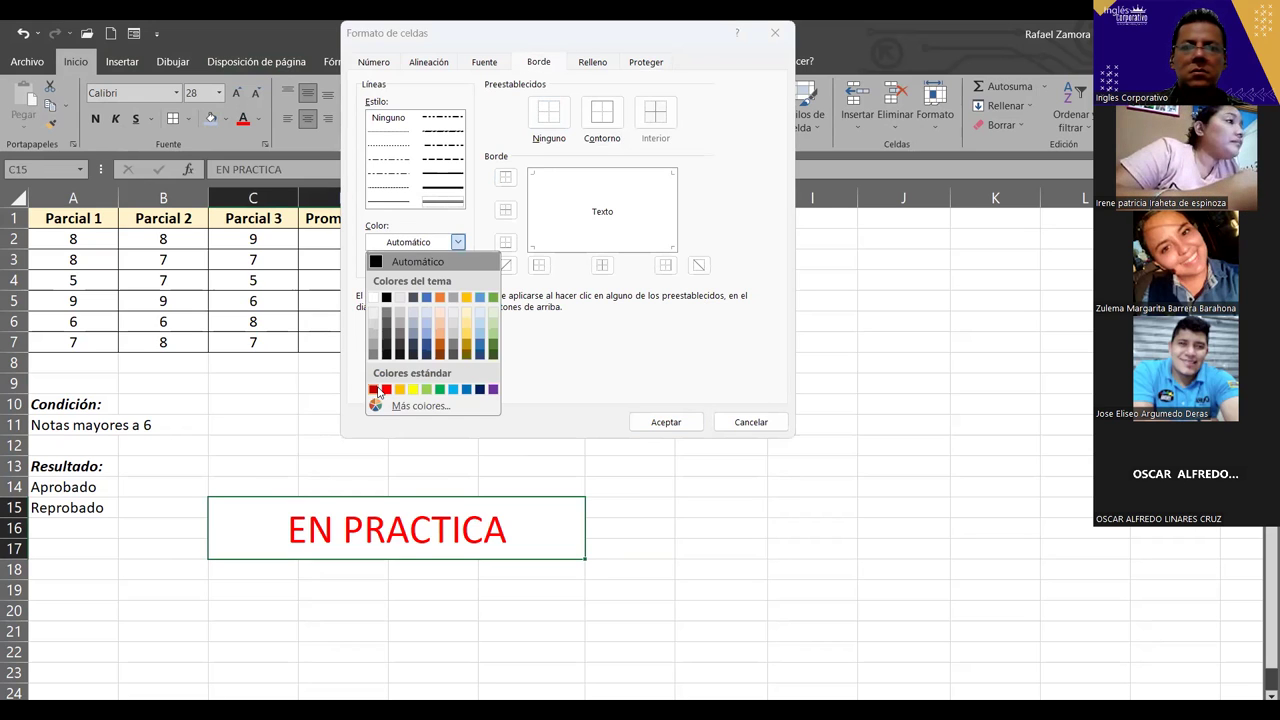
click(374, 390)
click(602, 113)
click(666, 422)
click(686, 518)
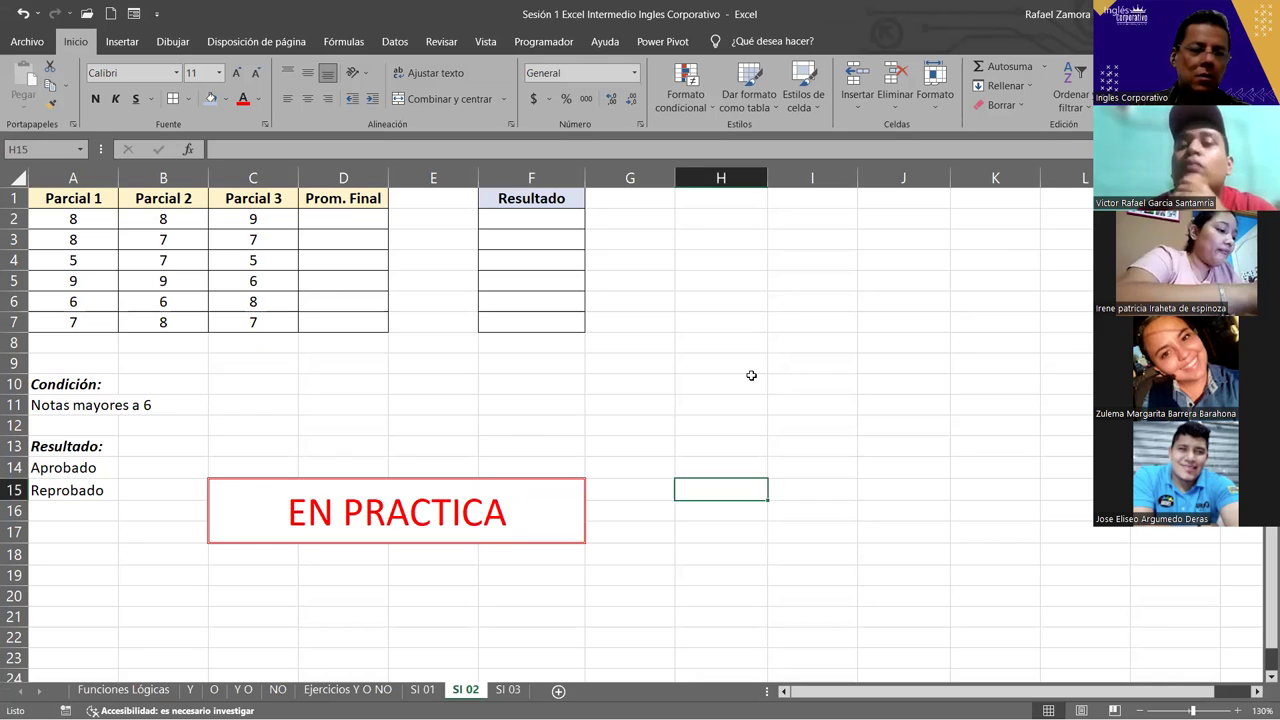
scroll(642, 402, up, 1)
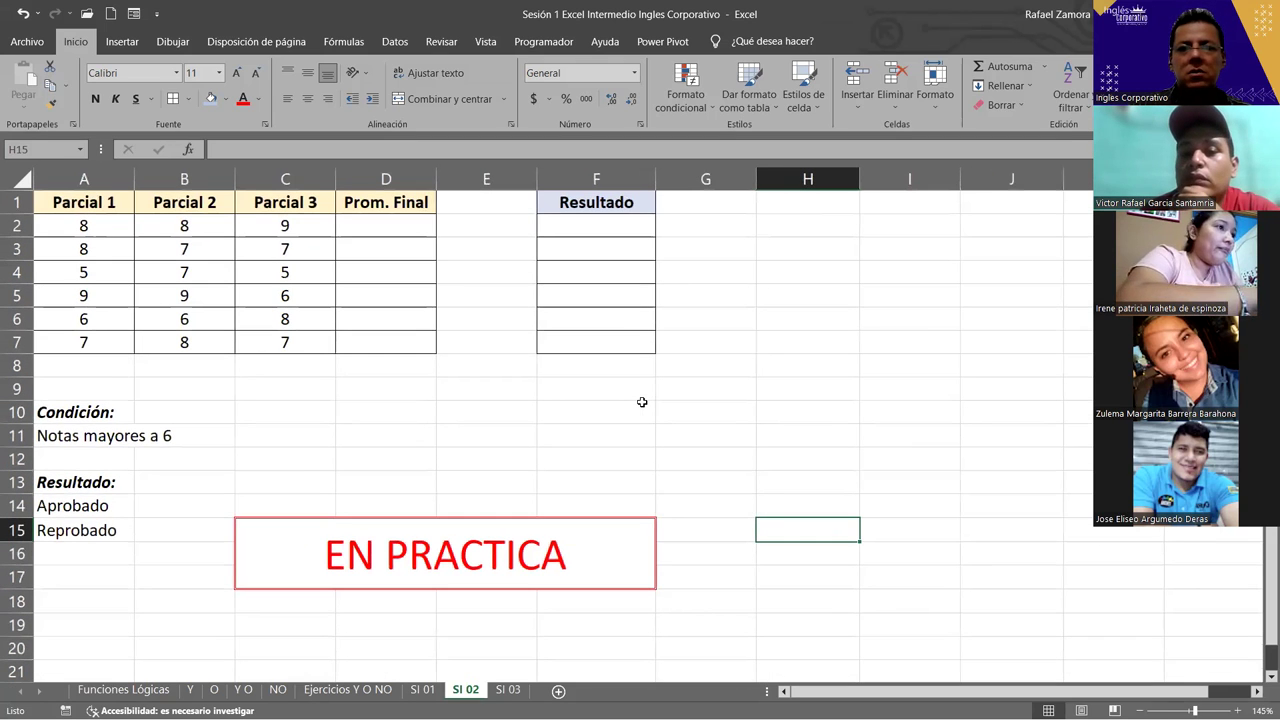
click(395, 235)
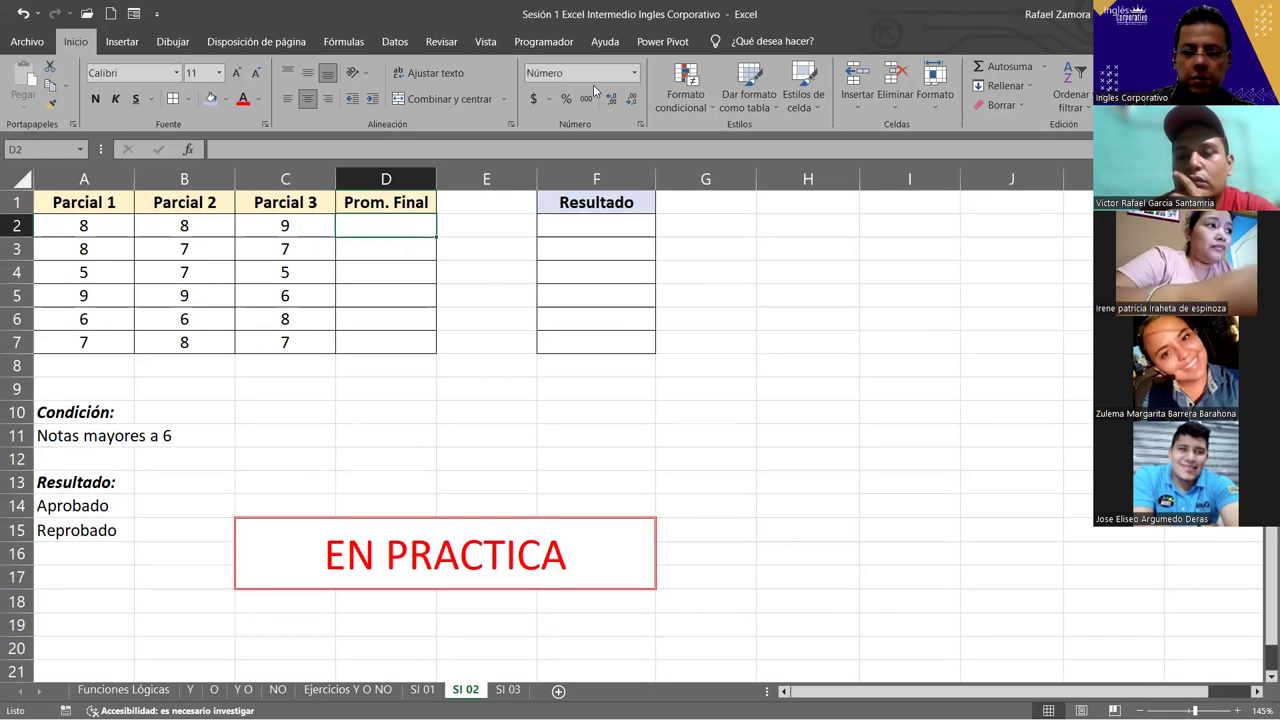
Average Parcial 1–3 in D2 with =PROMEDIO(A2:C2) and fill it down to D7.
text(=)
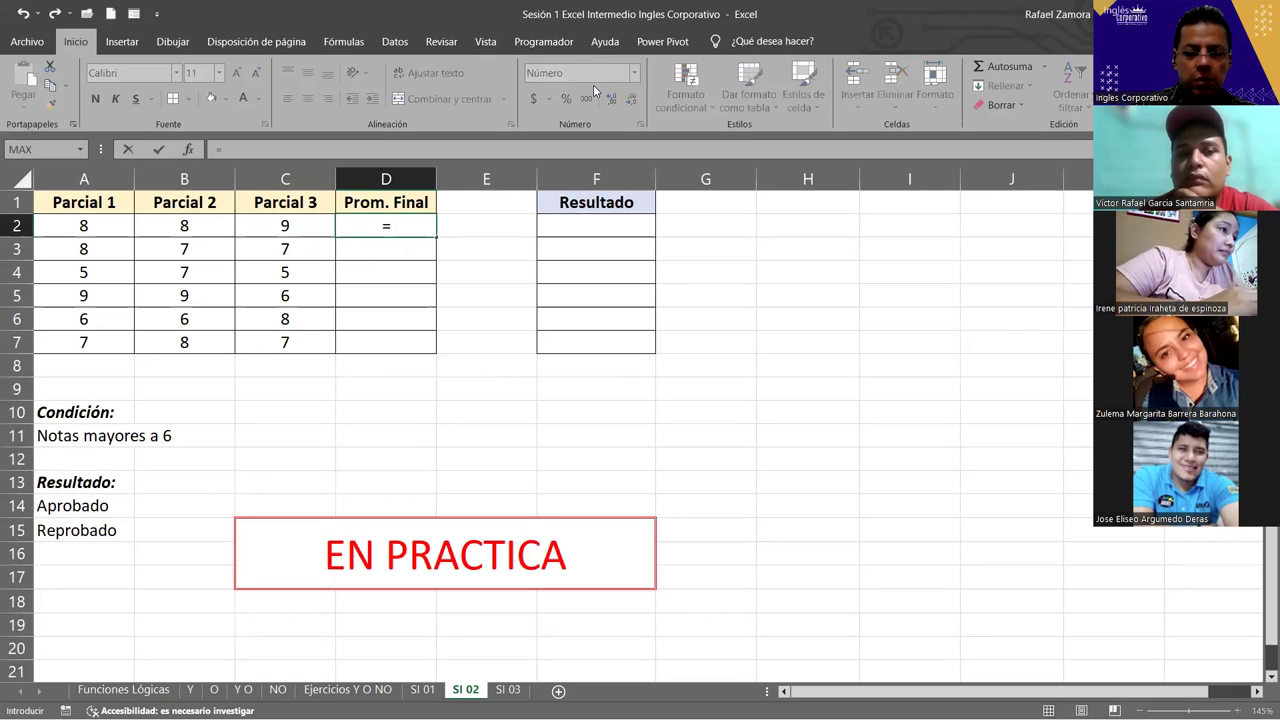
text(PROM)
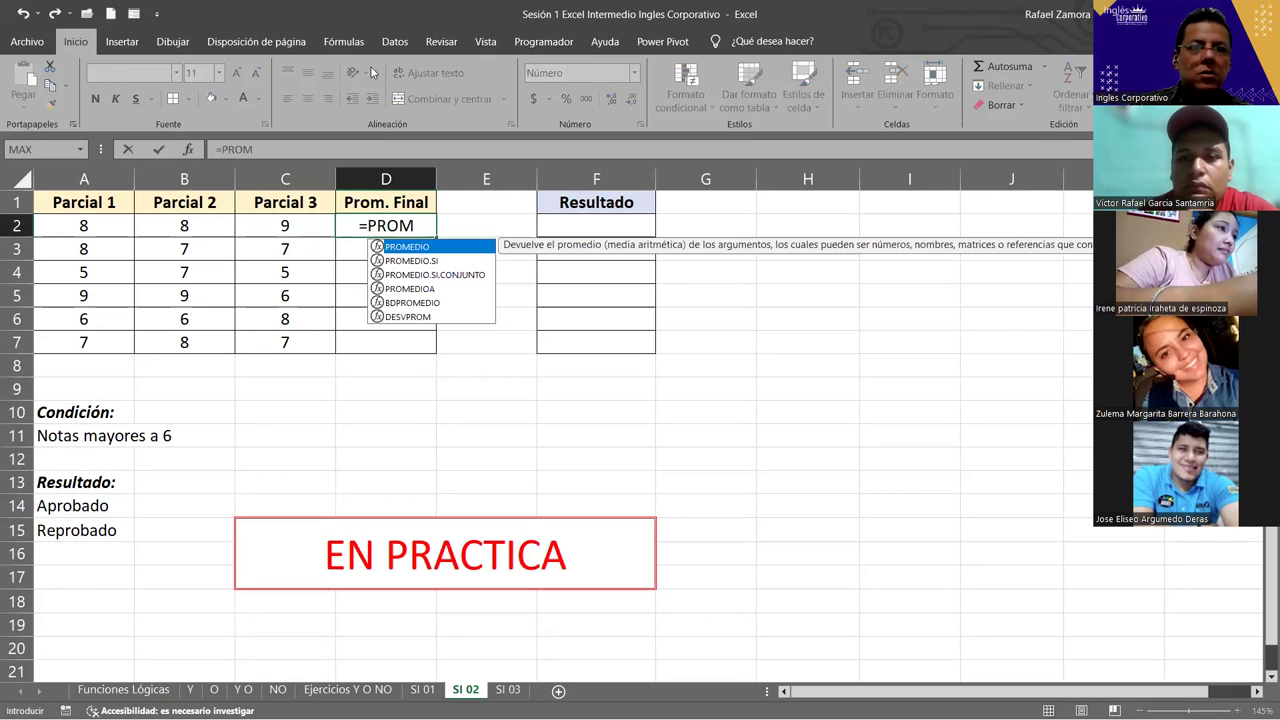
key(Tab)
click(106, 229)
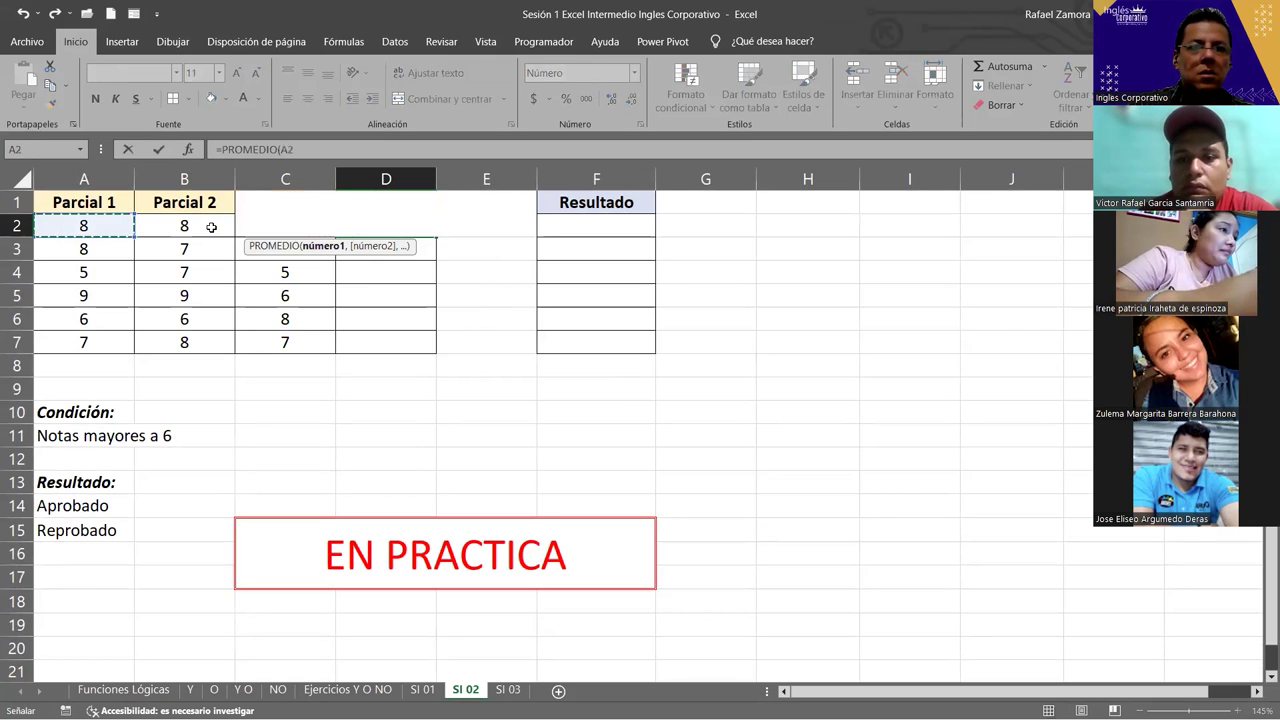
shift+click(290, 222)
key(Return)
click(402, 218)
drag(432, 237, 431, 352)
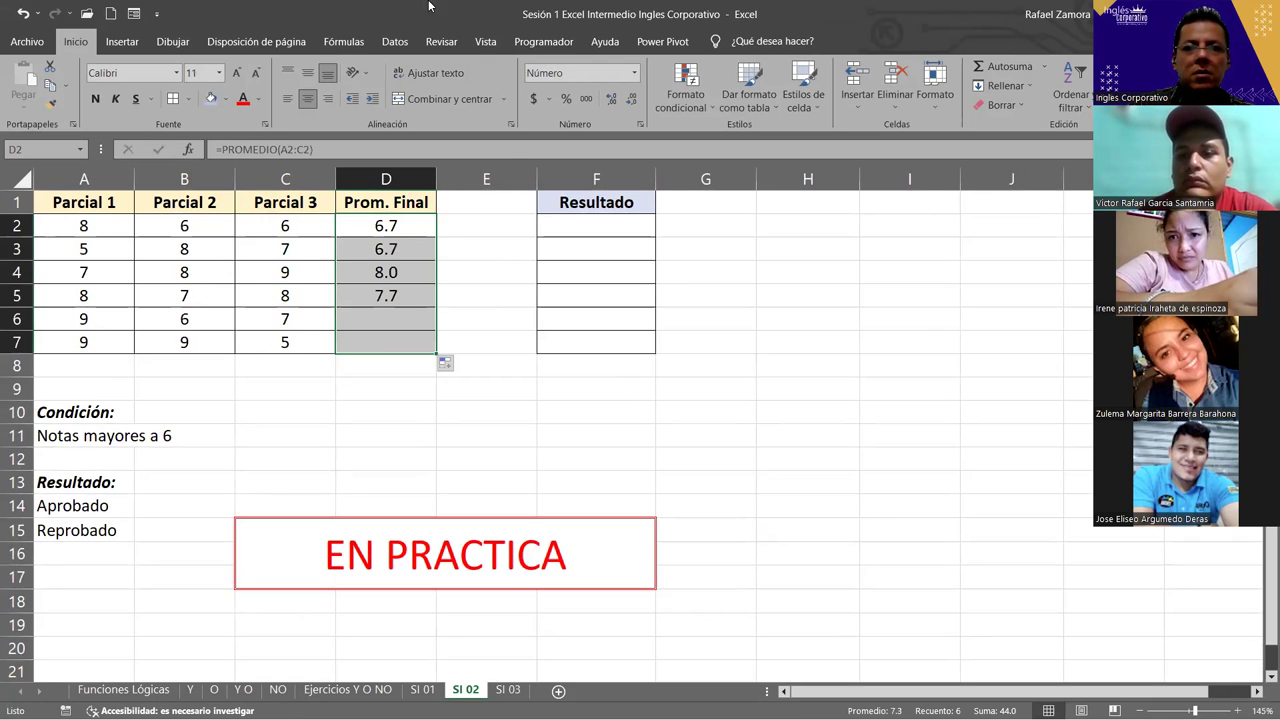
Enter =SI(D2>6,"Aprobado","Reprobado") in Resultado cell F2.
click(616, 231)
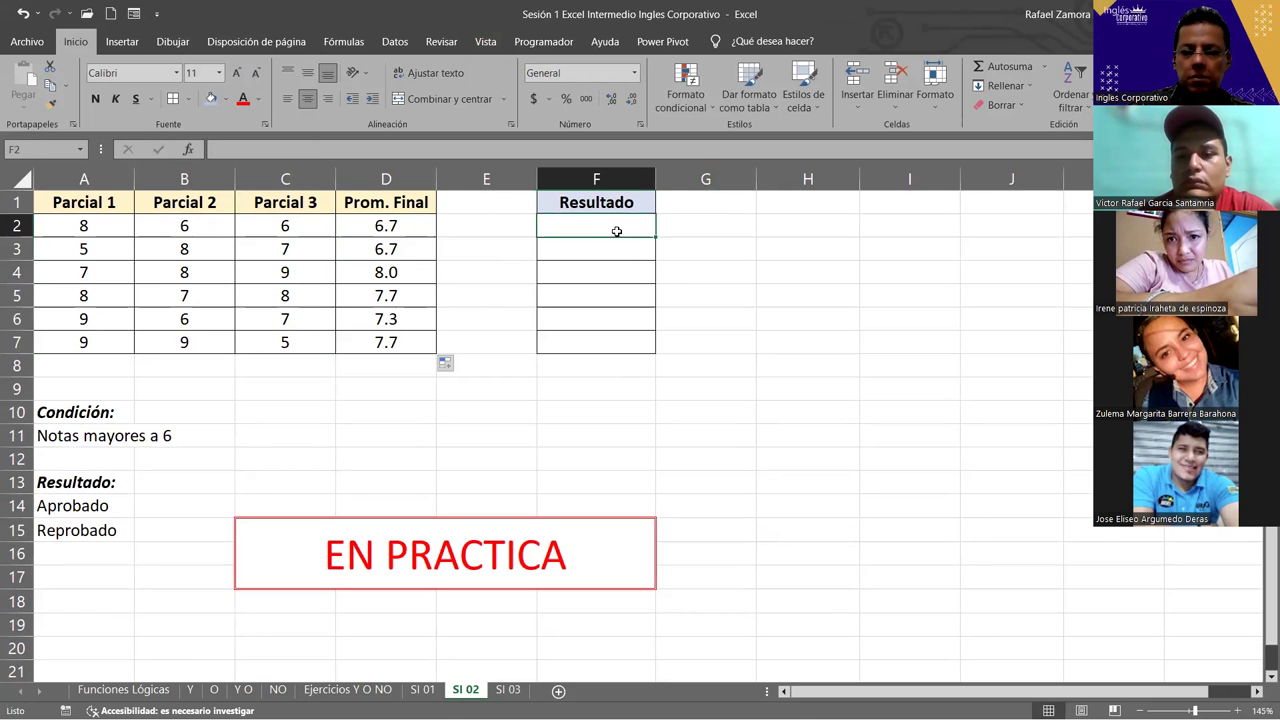
text(=)
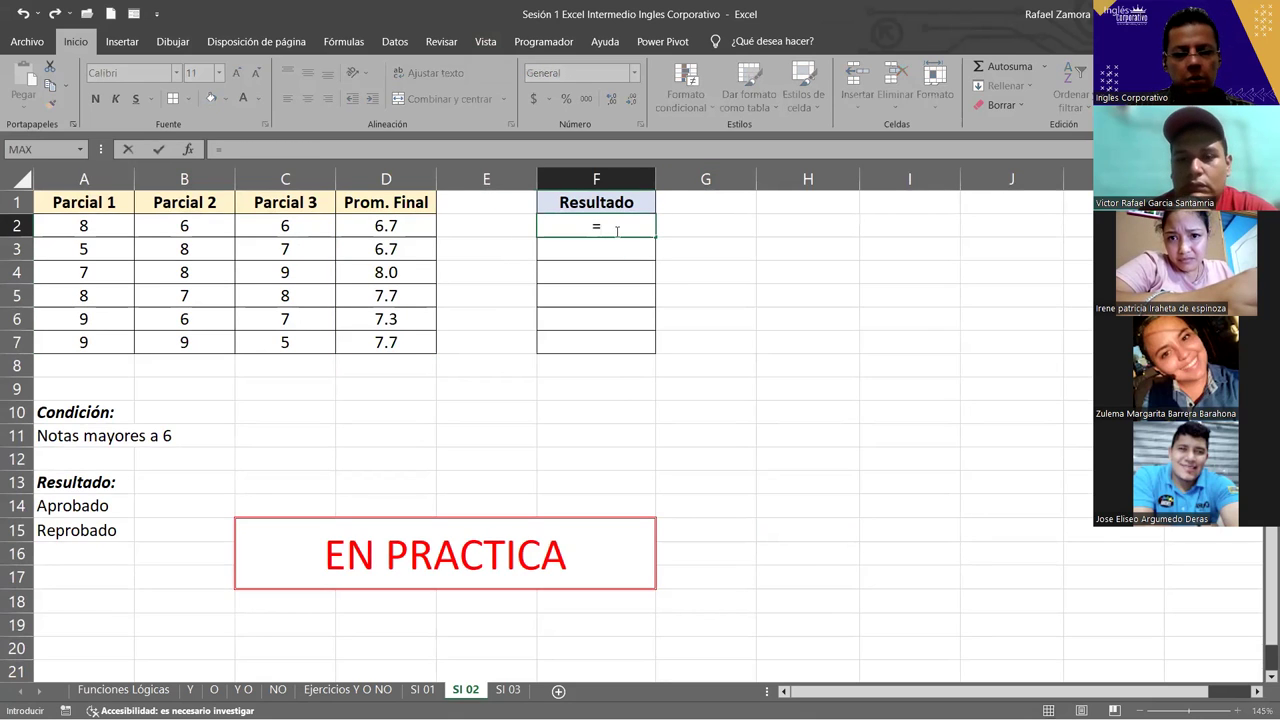
text(SI()
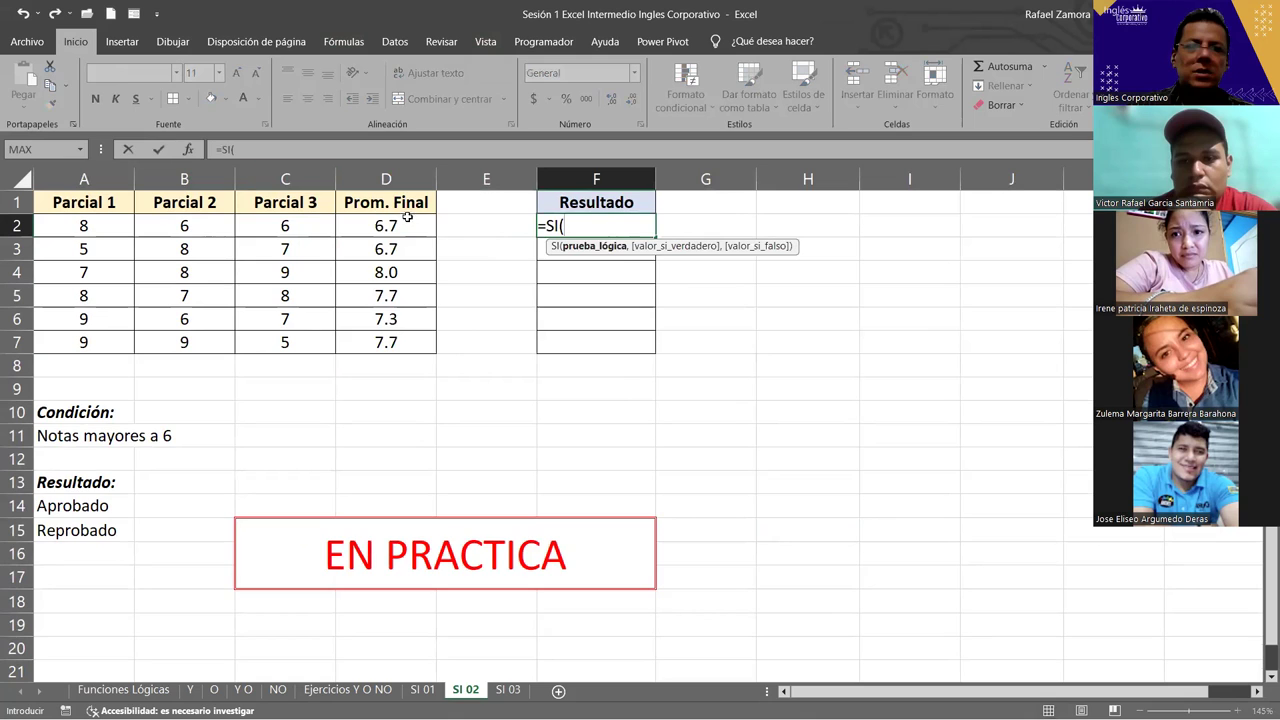
click(407, 224)
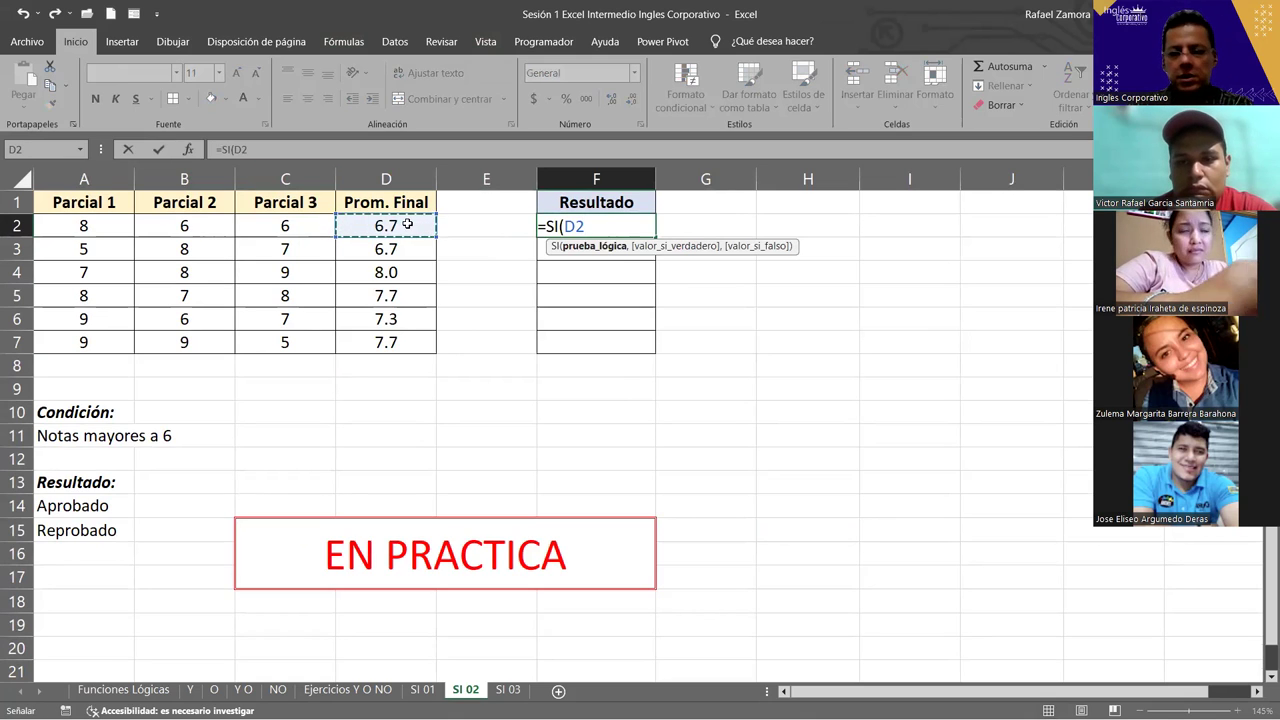
text(>)
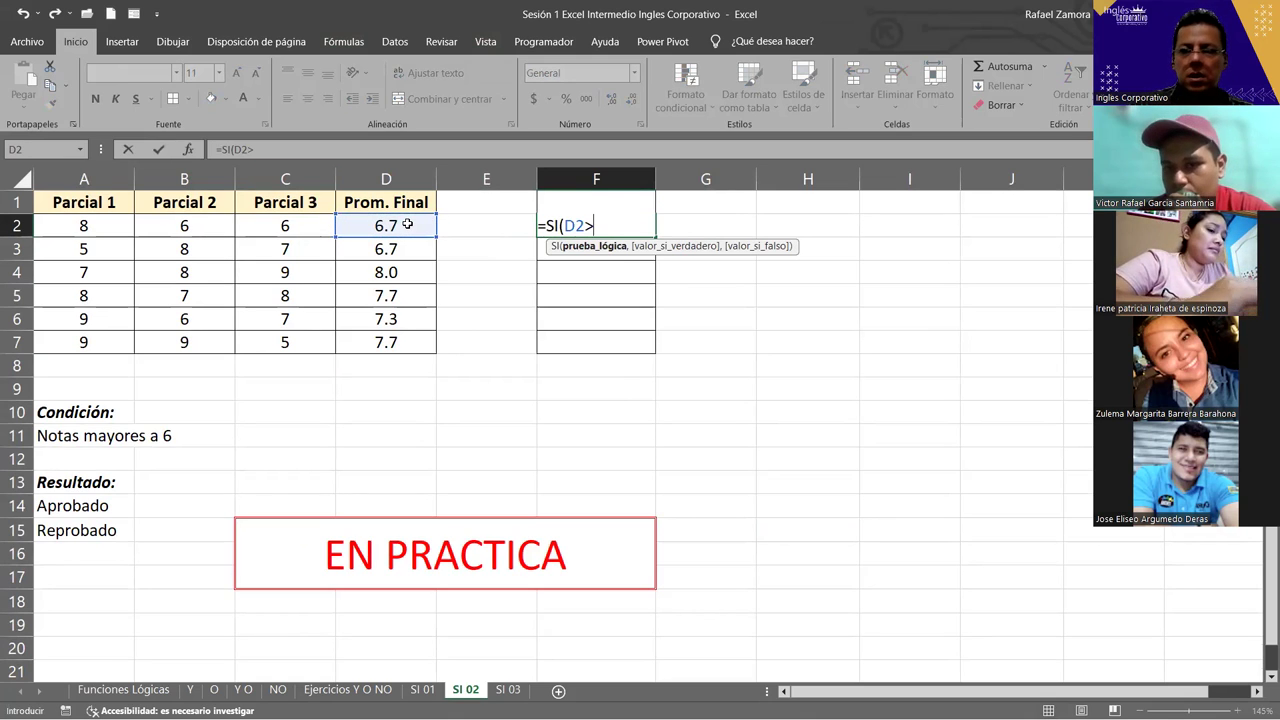
text(6)
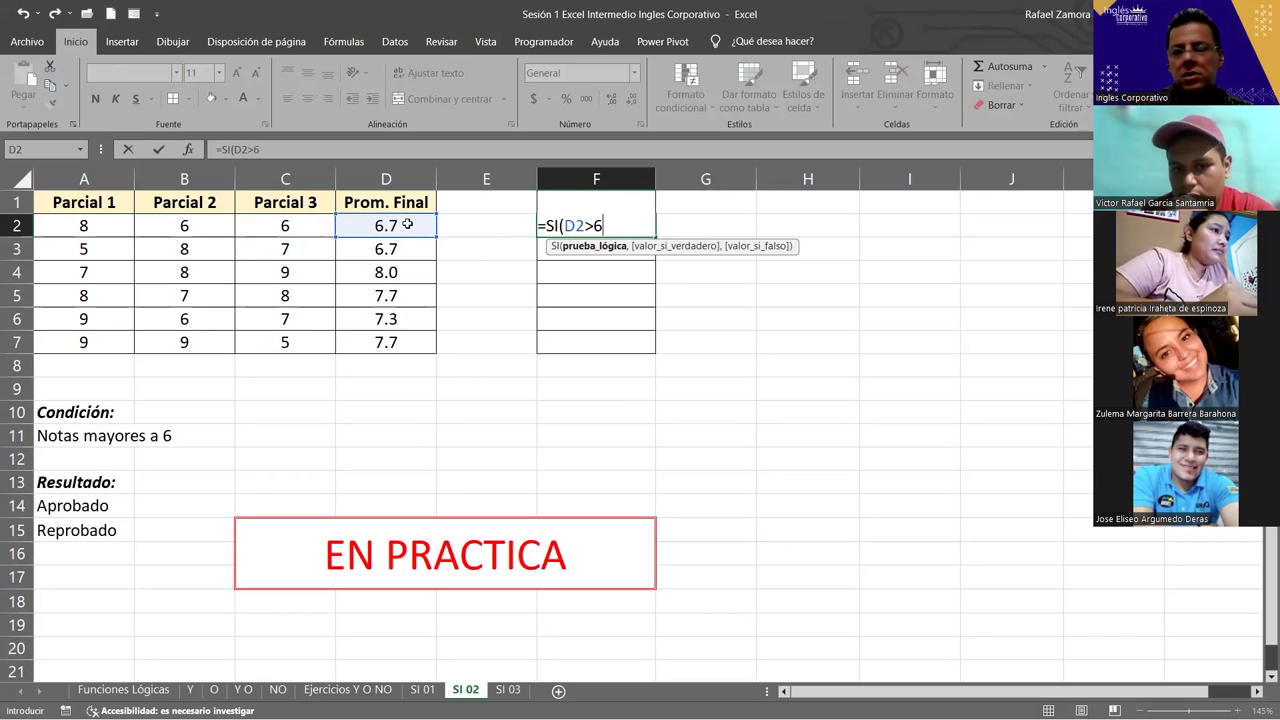
text(,)
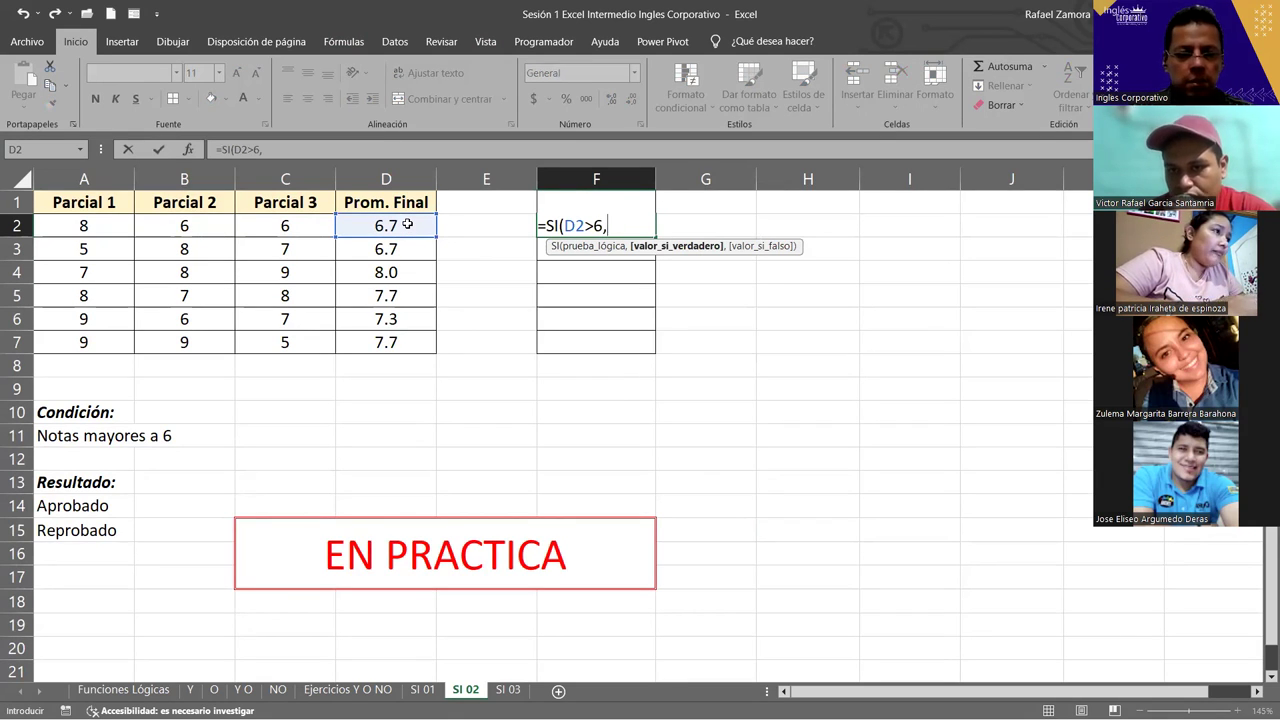
text("Aprobado")
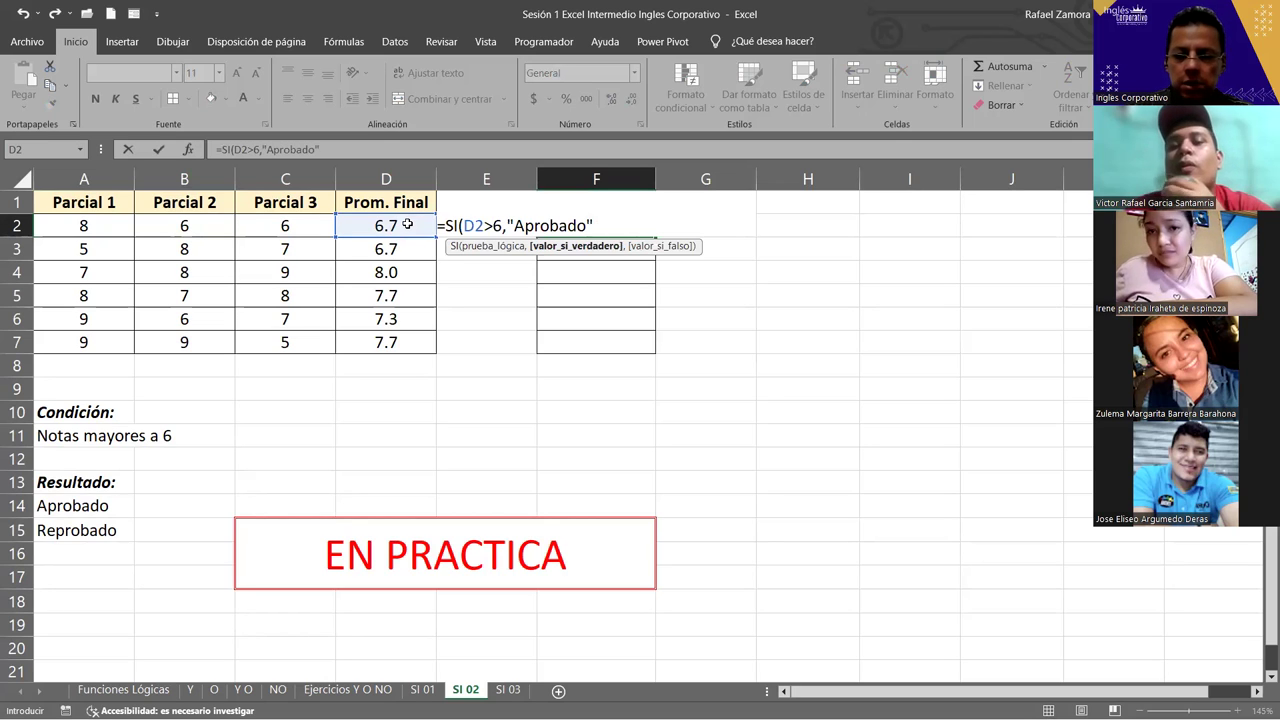
text(,)
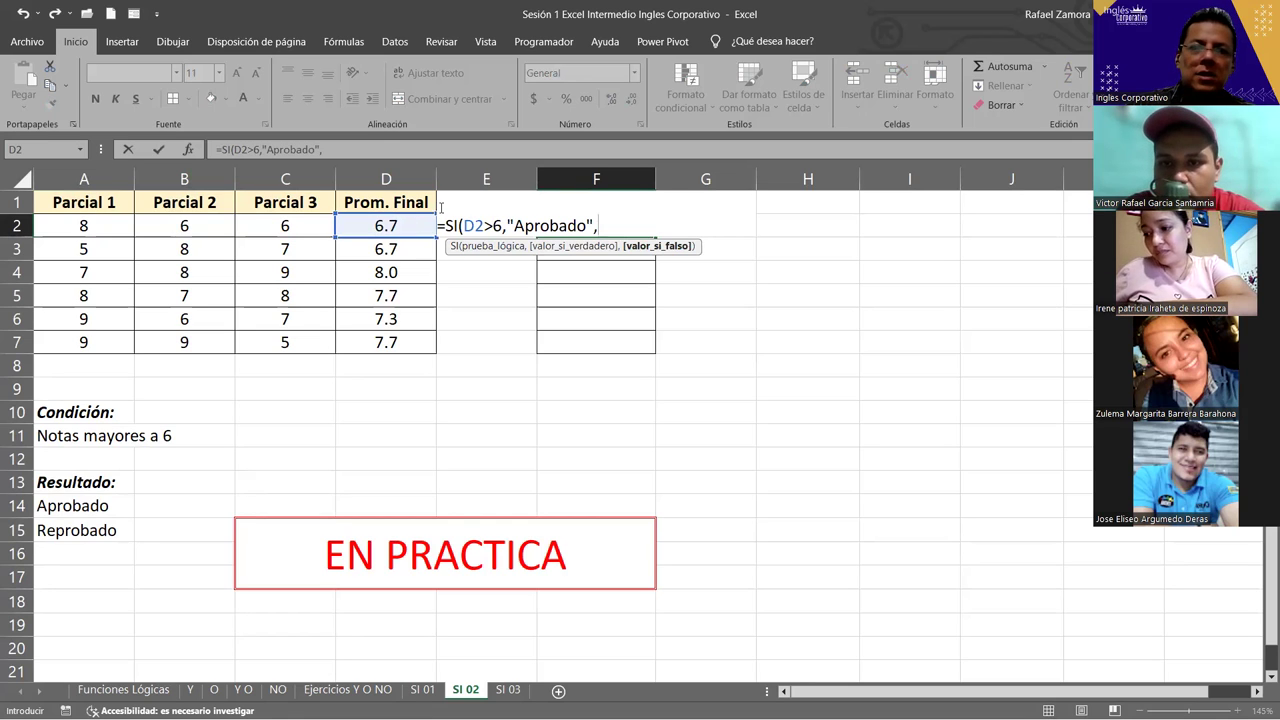
drag(464, 226, 590, 226)
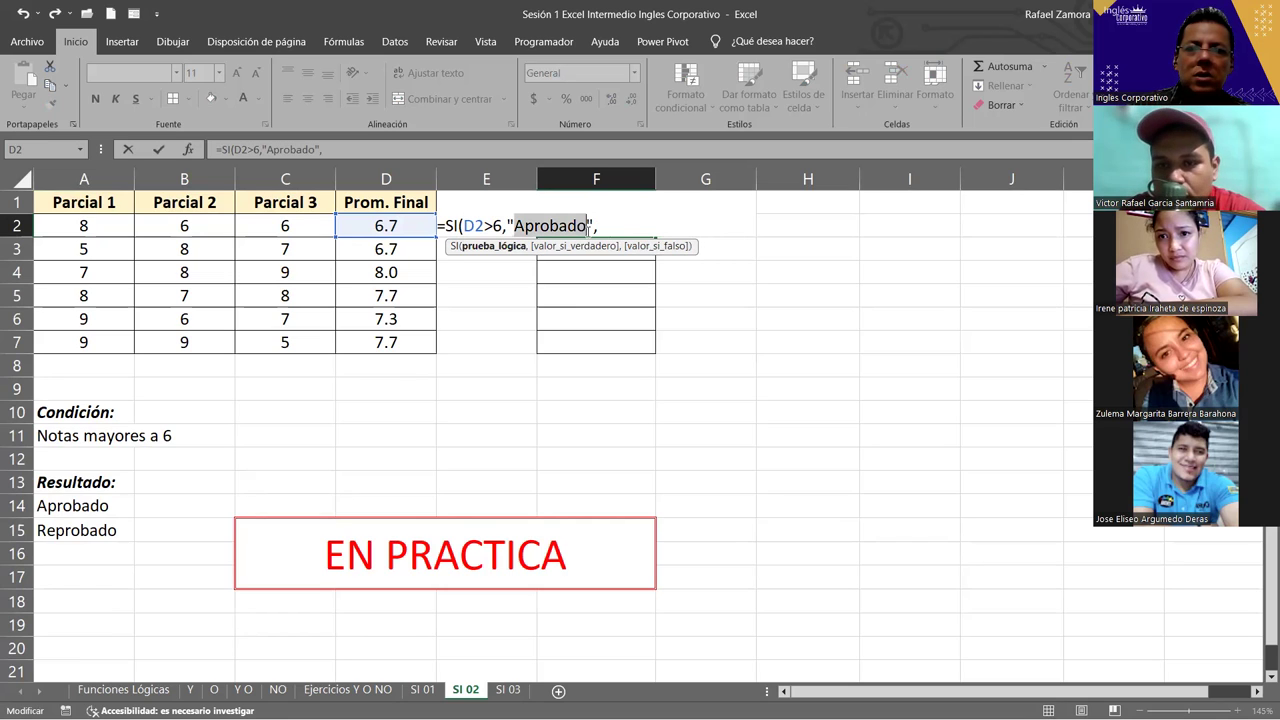
drag(464, 226, 505, 226)
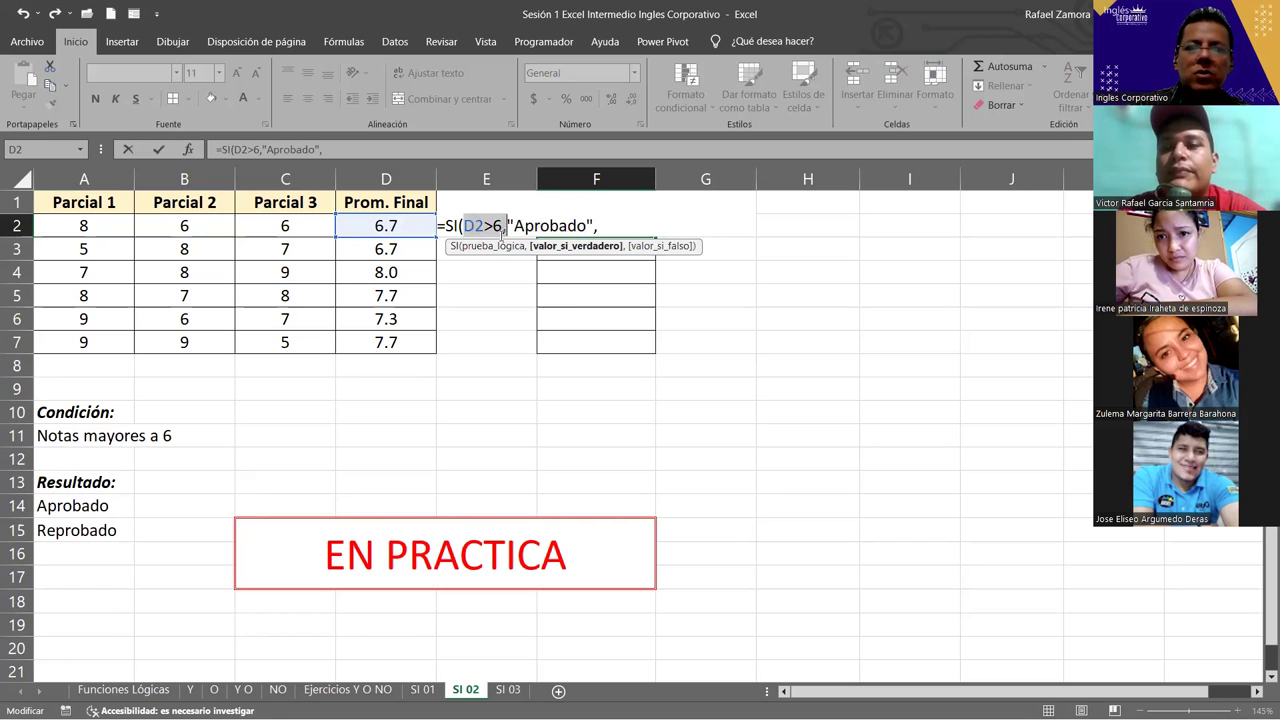
click(607, 228)
text("Reprobado)
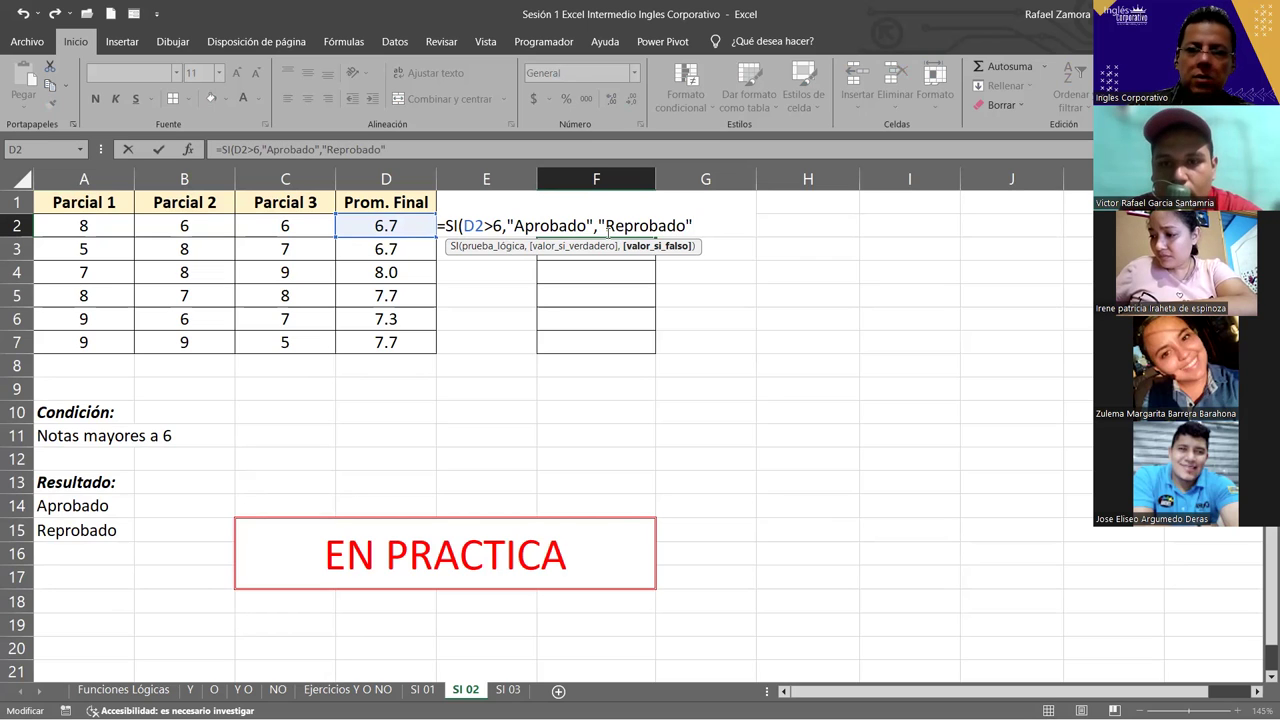
text())
key(Return)
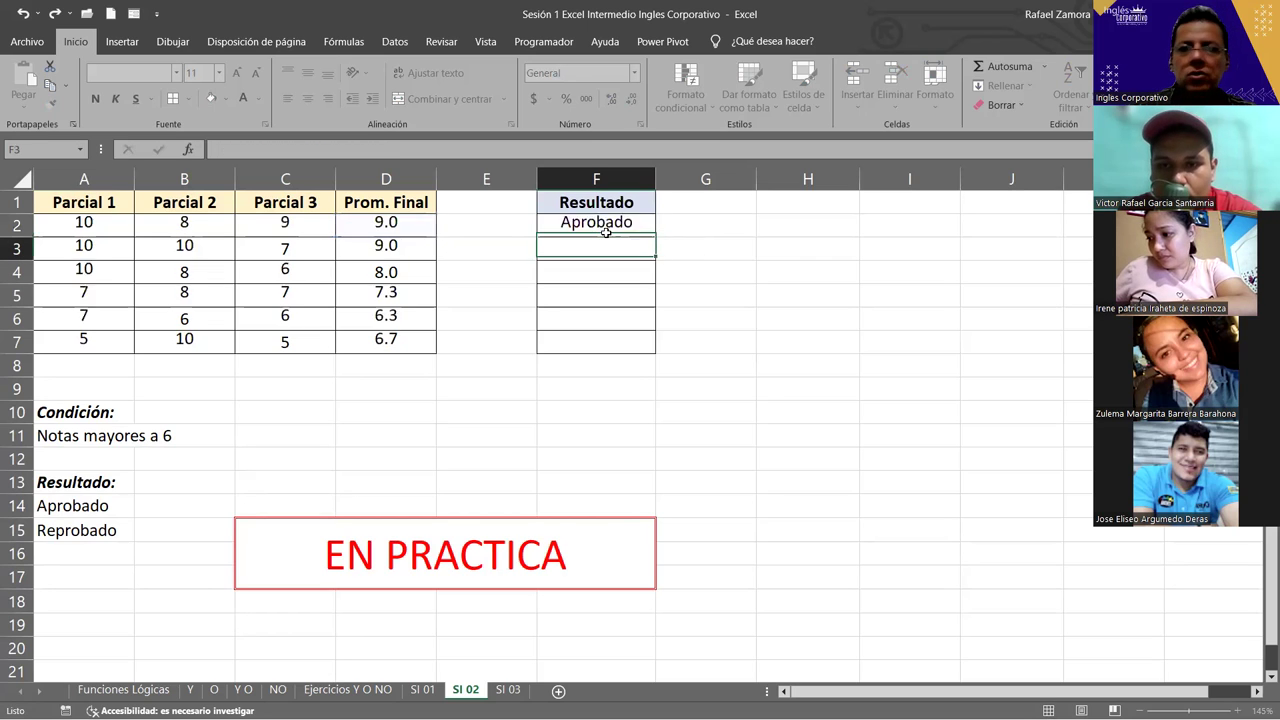
click(603, 229)
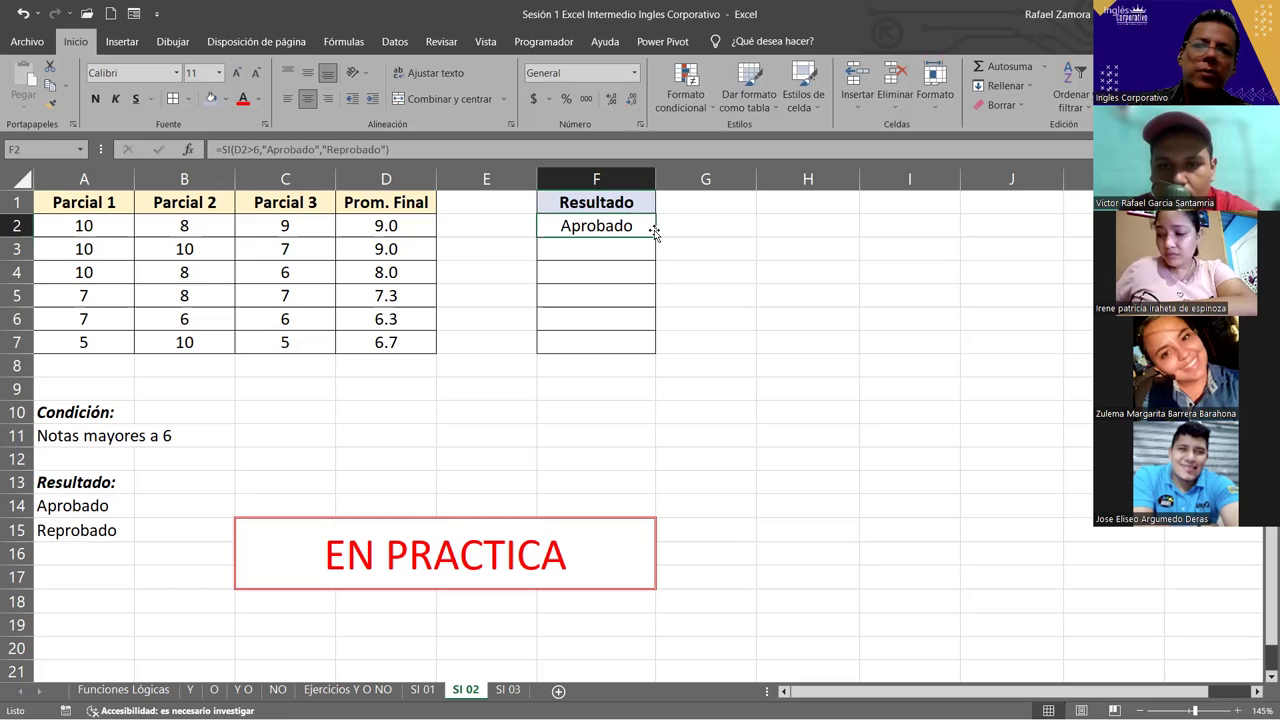
Fill the F2 SI formula down to F7 and review the PROMEDIO formulas in column D.
drag(654, 231, 640, 342)
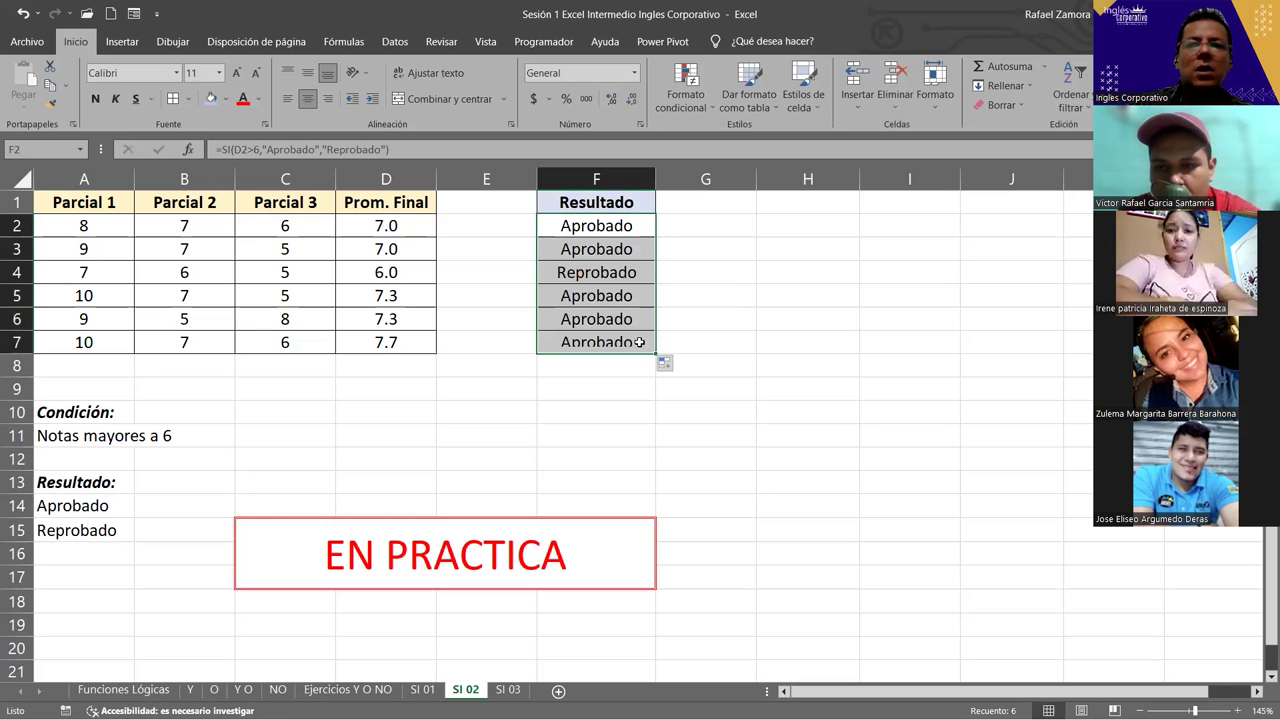
click(596, 226)
click(378, 251)
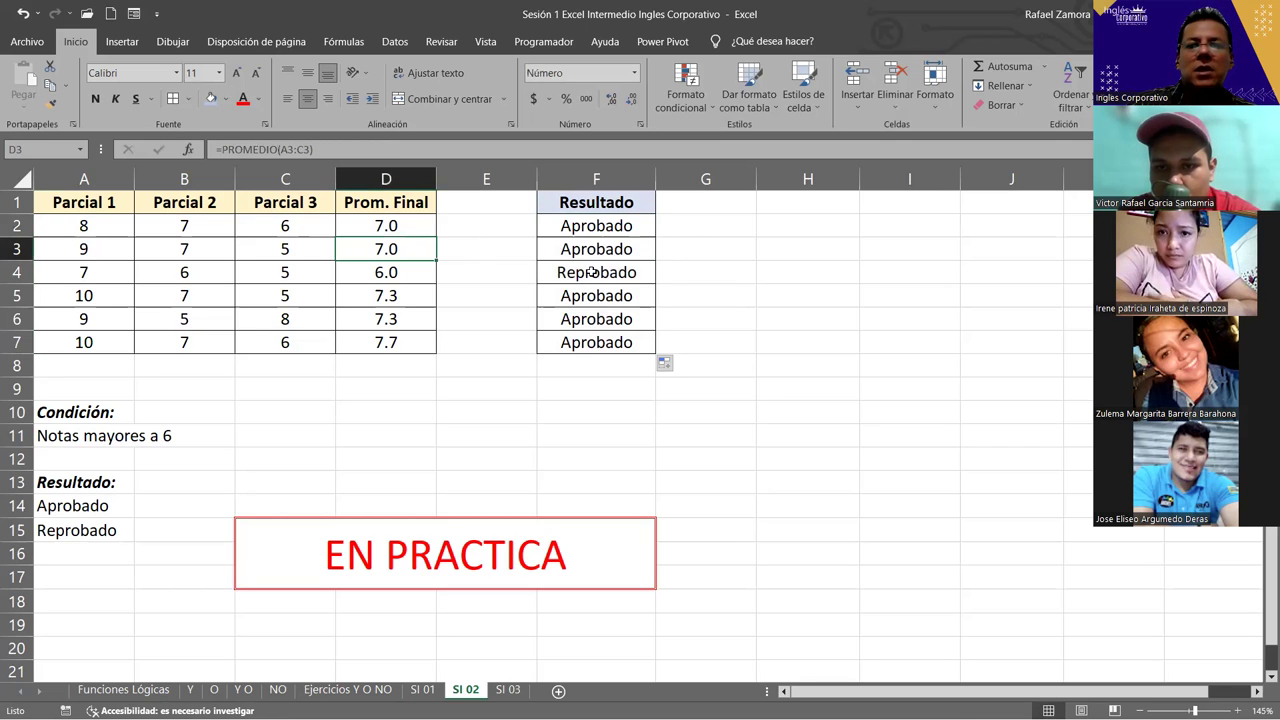
click(365, 295)
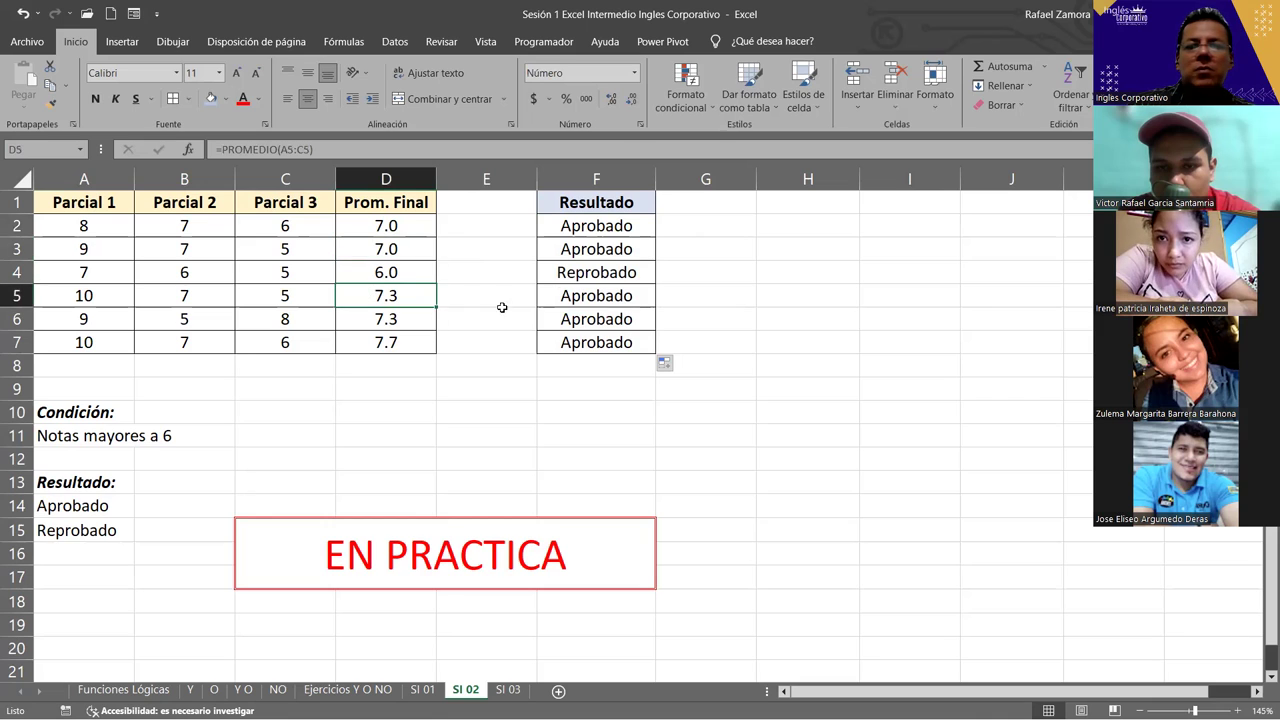
Recalculate the sheet twice with F9 to refresh the random scores and results.
click(430, 412)
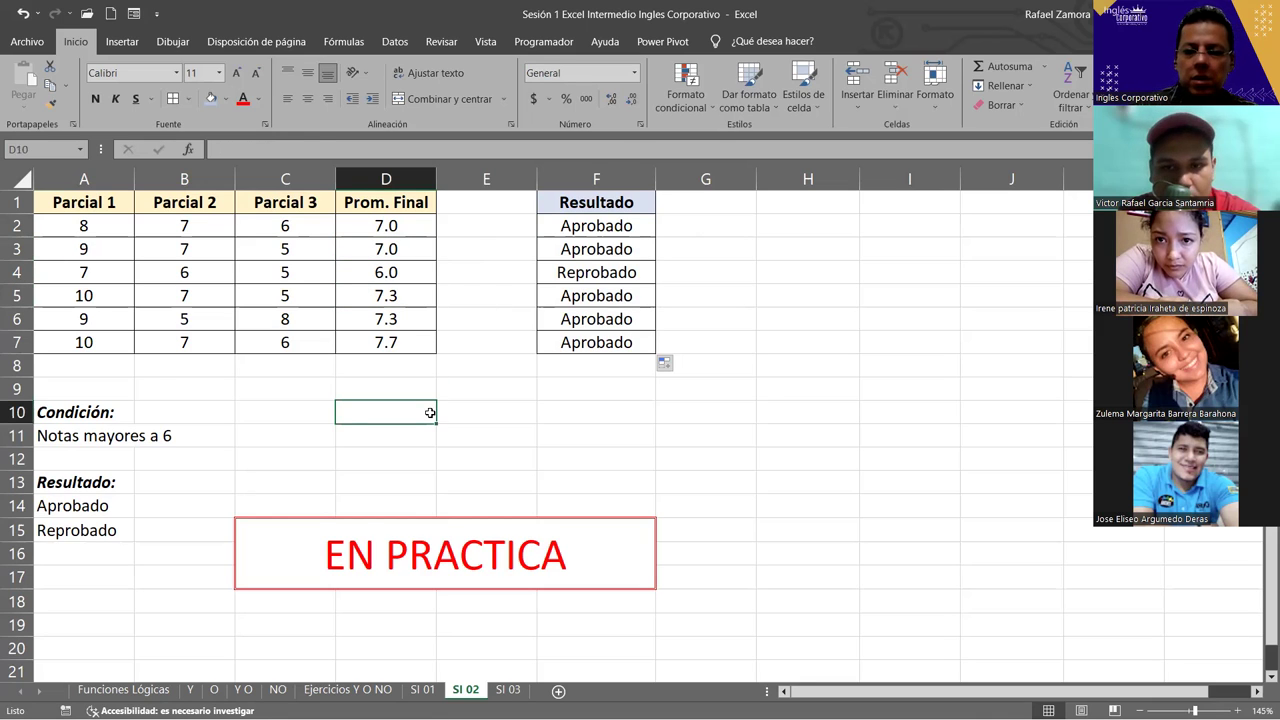
key(F9)
key(F9)
key(F9)
key(F9)
key(F9)
key(F9)
key(F9)
key(F9)
key(F9)
key(F9)
key(F9)
key(F9)
key(F9)
key(F9)
key(F9)
key(F9)
key(F9)
key(F9)
key(F9)
key(F9)
key(F9)
key(F9)
key(F9)
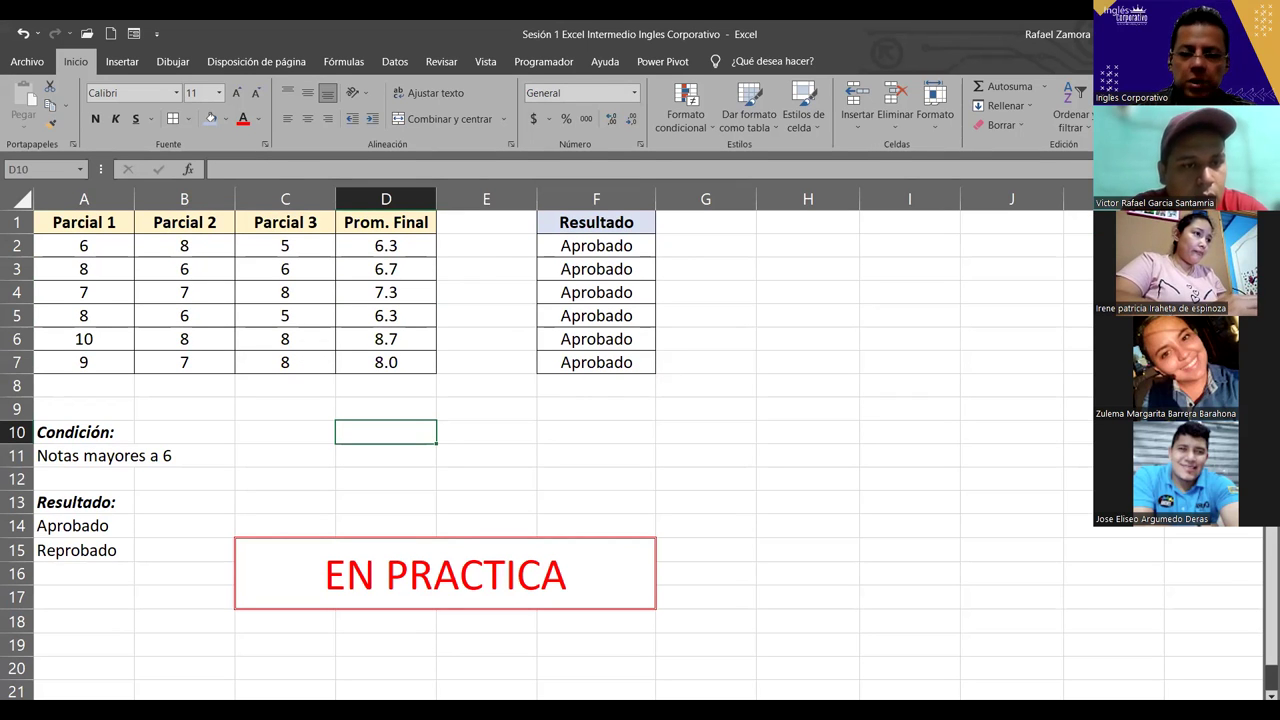
key(F9)
key(F9)
key(F9)
key(F9)
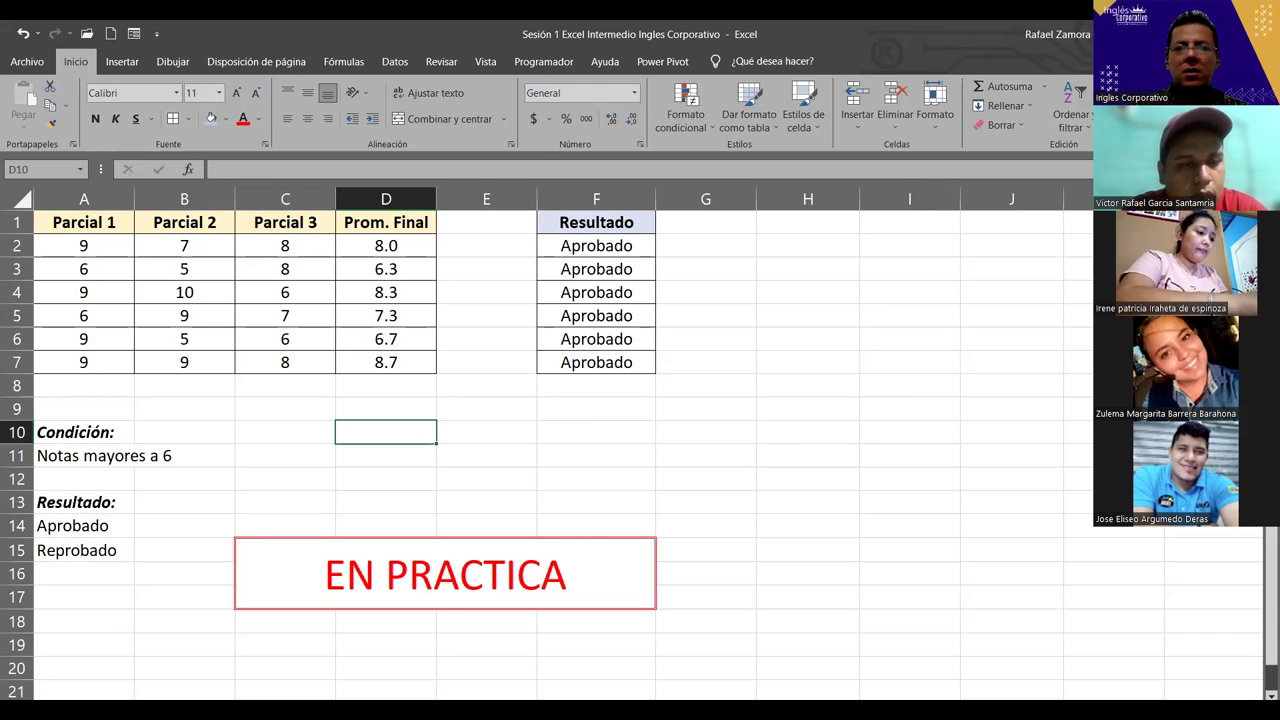
click(683, 496)
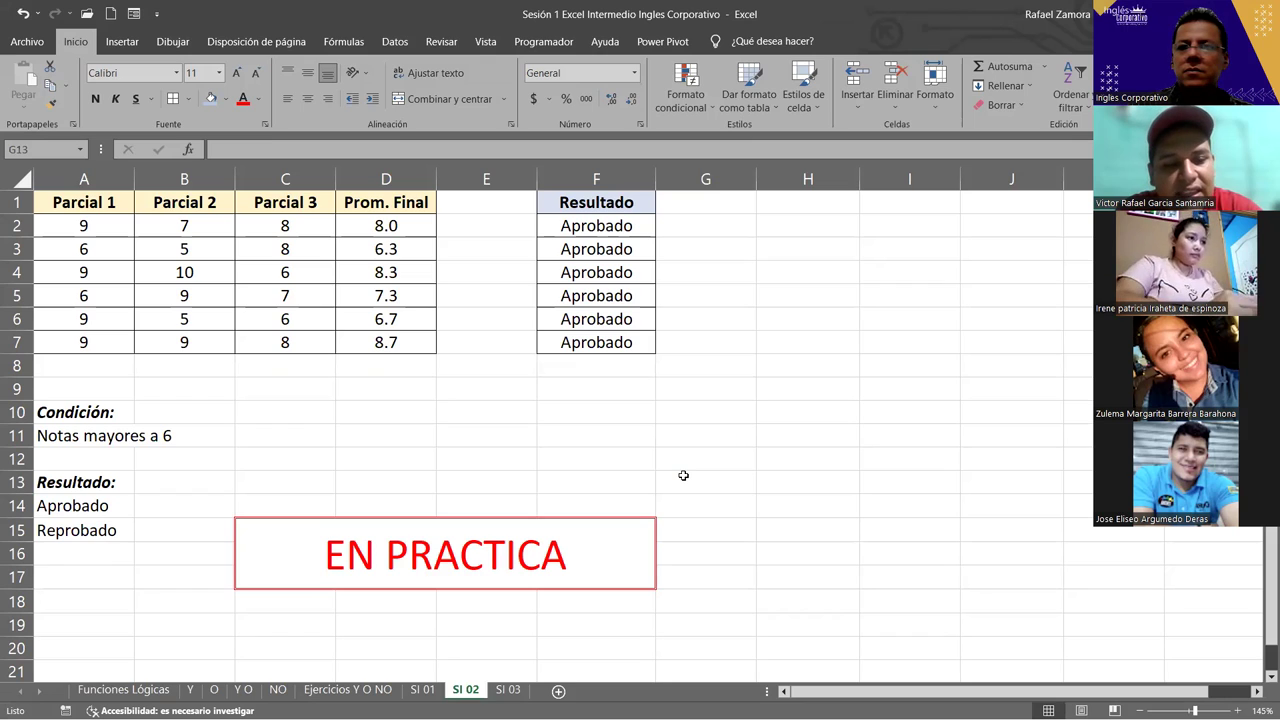
click(683, 475)
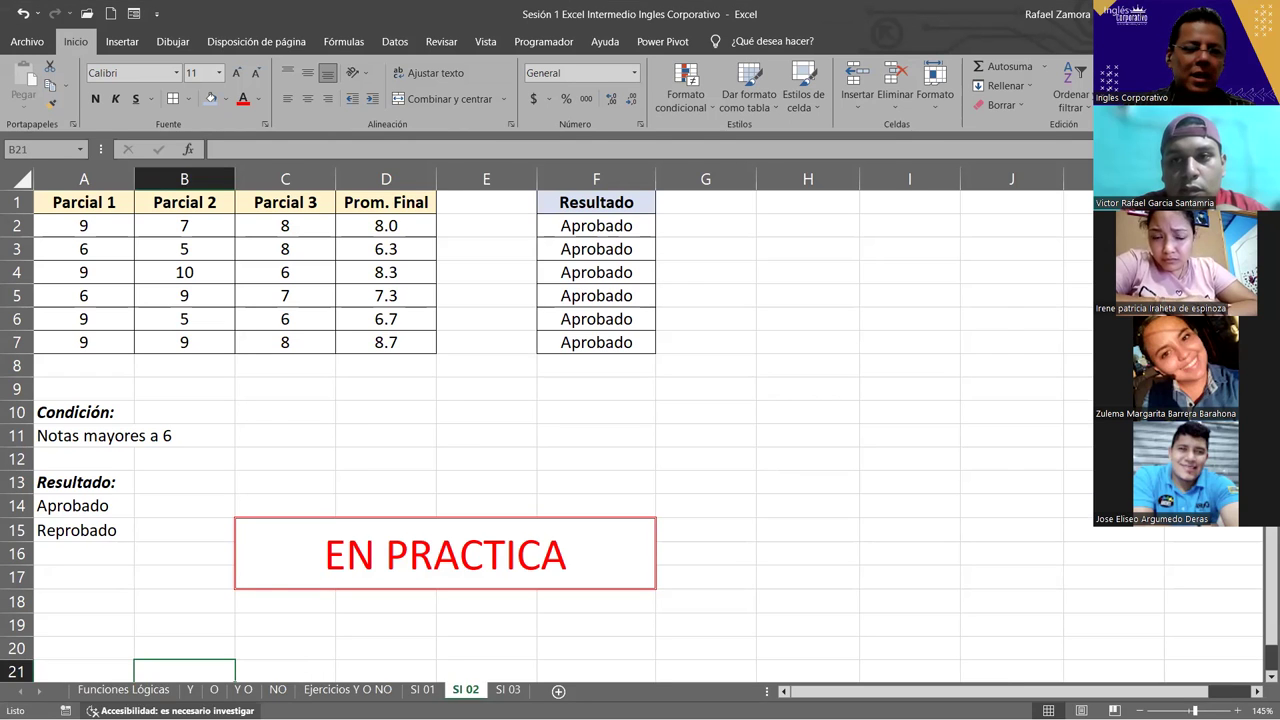
click(190, 690)
Move from the O sheet to the SI 01 sales sheet and select an empty cell beside the table.
click(216, 690)
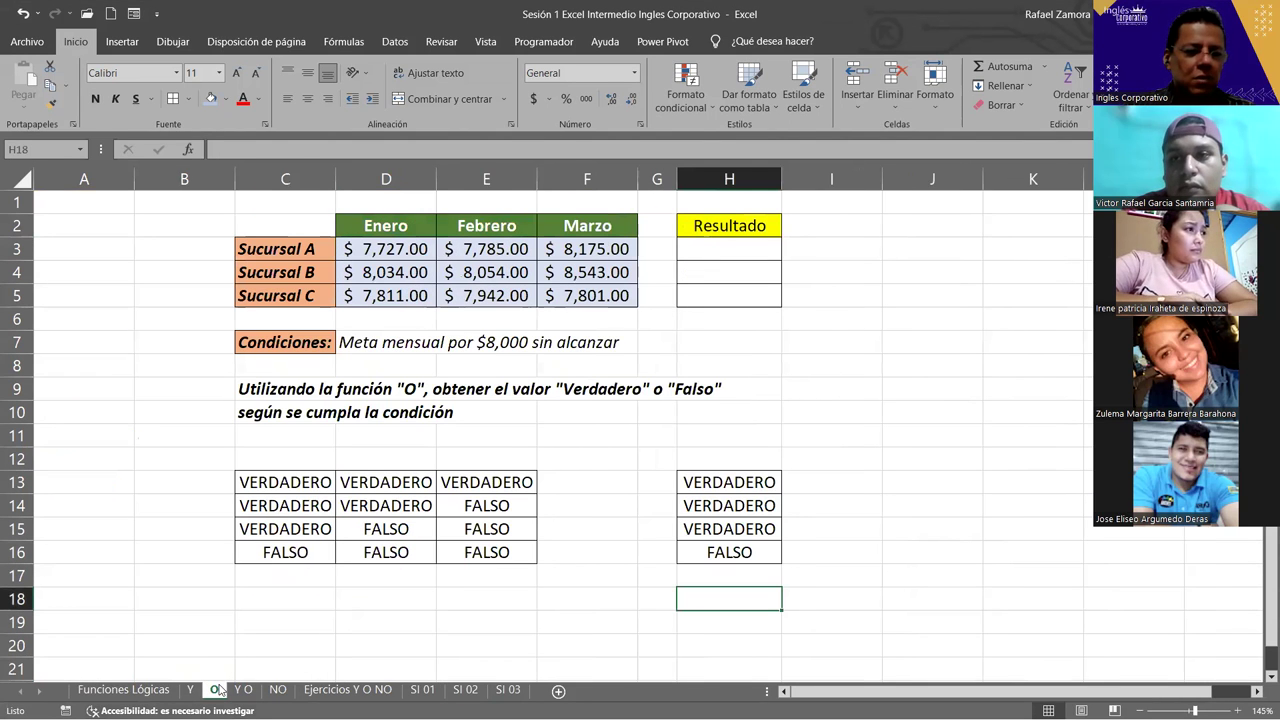
click(423, 690)
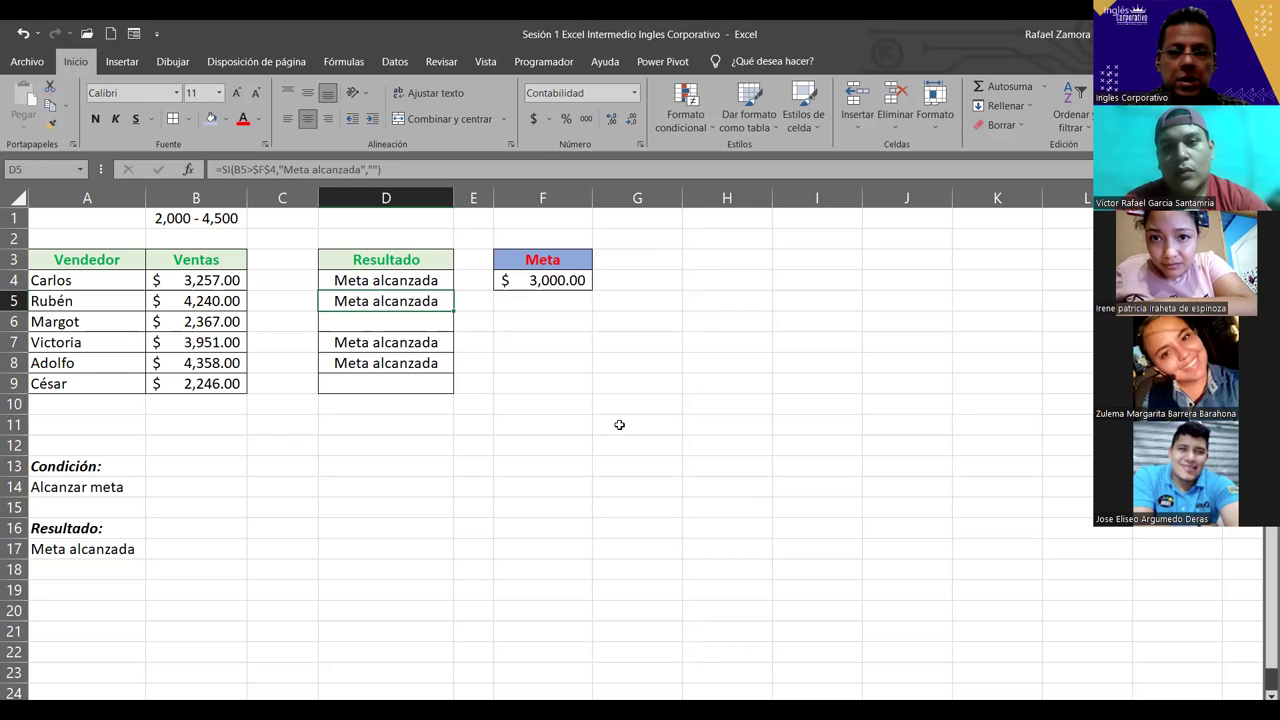
click(619, 425)
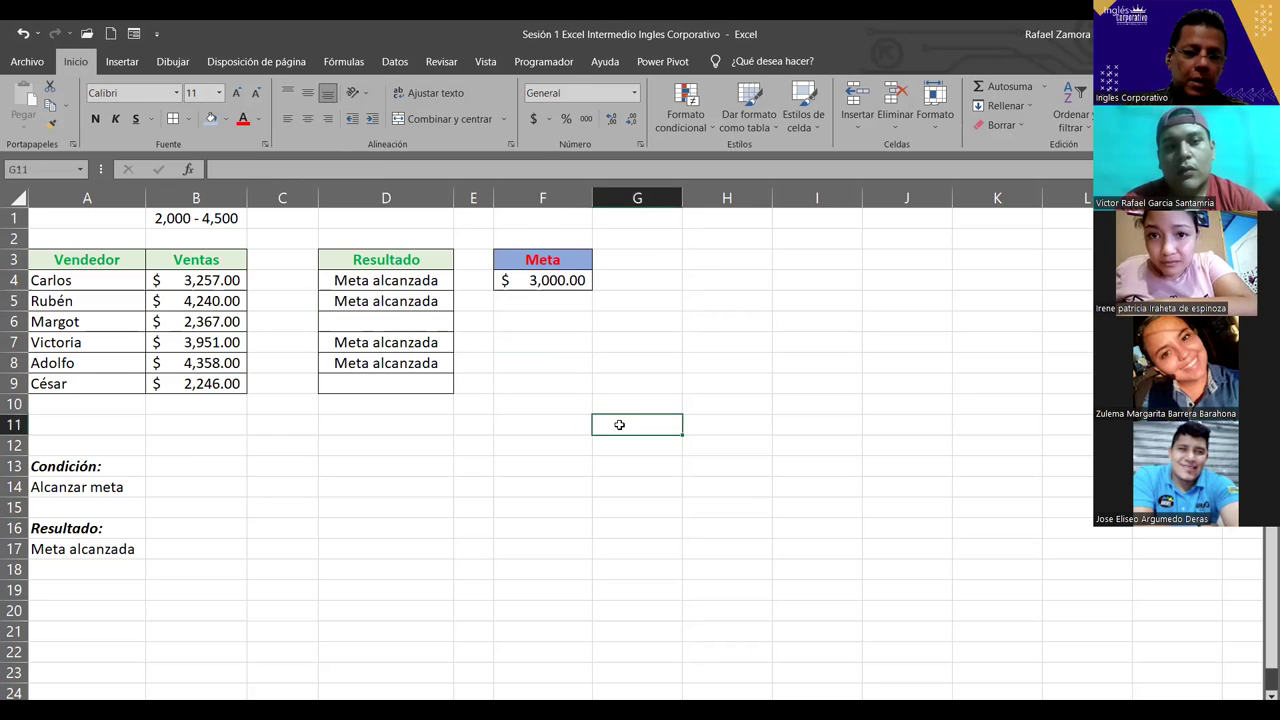